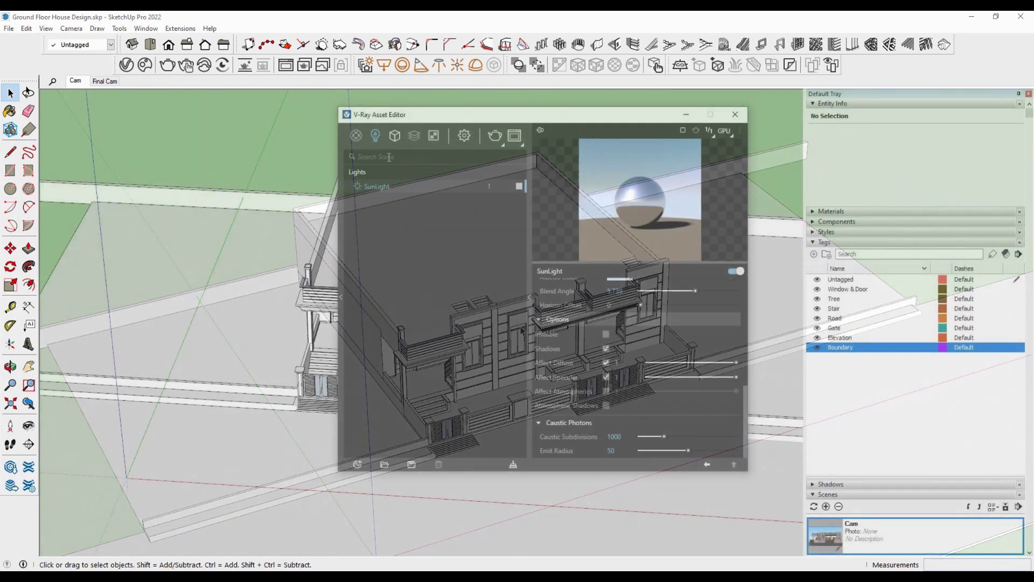
Rename the Generic V-Ray material to 'Colour Code 01 ( Dar Mode ) 01'.
right_click(377, 186)
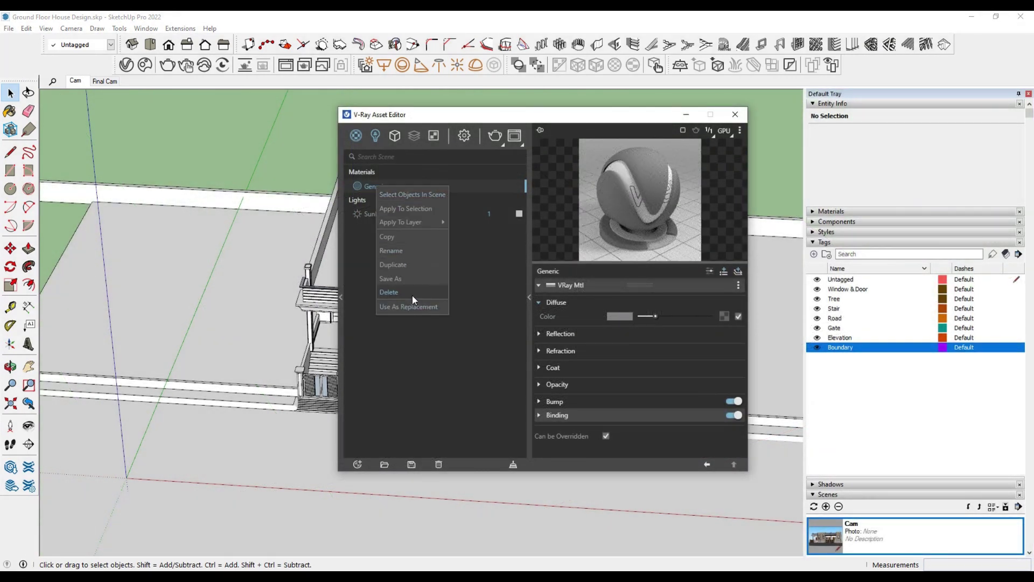
click(405, 251)
key(BackSpace)
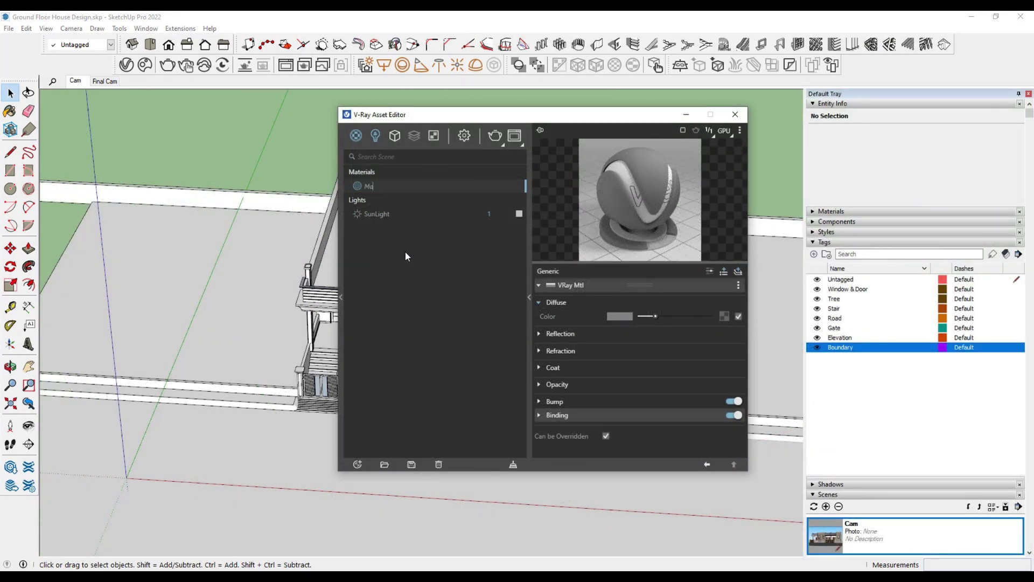
text(Colo)
text(ur Code)
text( 01 Dar)
key(Left)
key(Left)
key(Left)
text(()
key(Right)
key(Right)
text(Mode)
key(Return)
Create a new Generic material in the scene materials and name it 'Colour Code 02 ( Light Mode ) 02'.
click(356, 464)
mouse_move(377, 395)
click(356, 136)
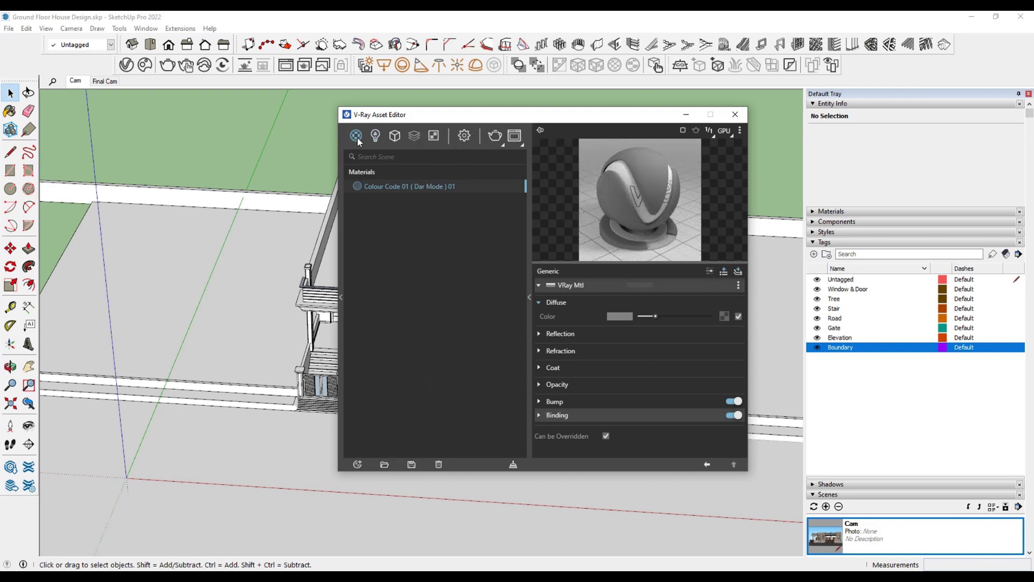
right_click(387, 427)
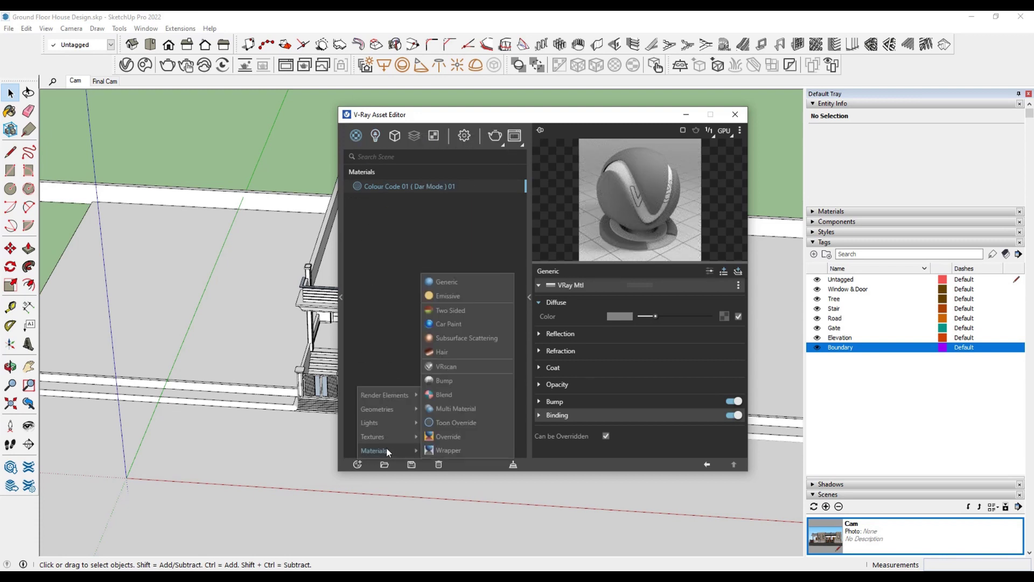
click(446, 286)
right_click(400, 222)
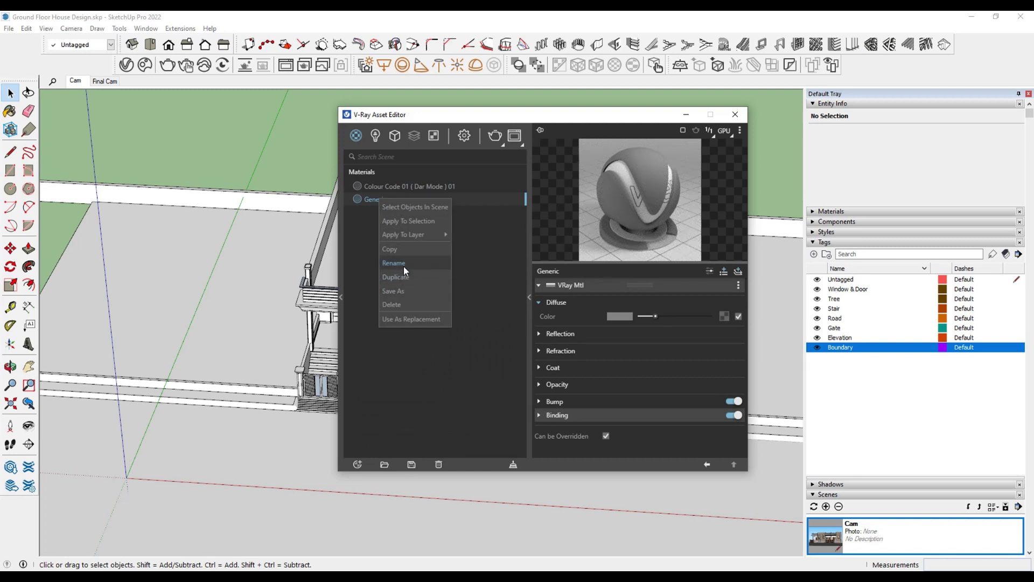
click(403, 266)
double_click(402, 200)
text(Colour Code 02 ( Light Mode ))
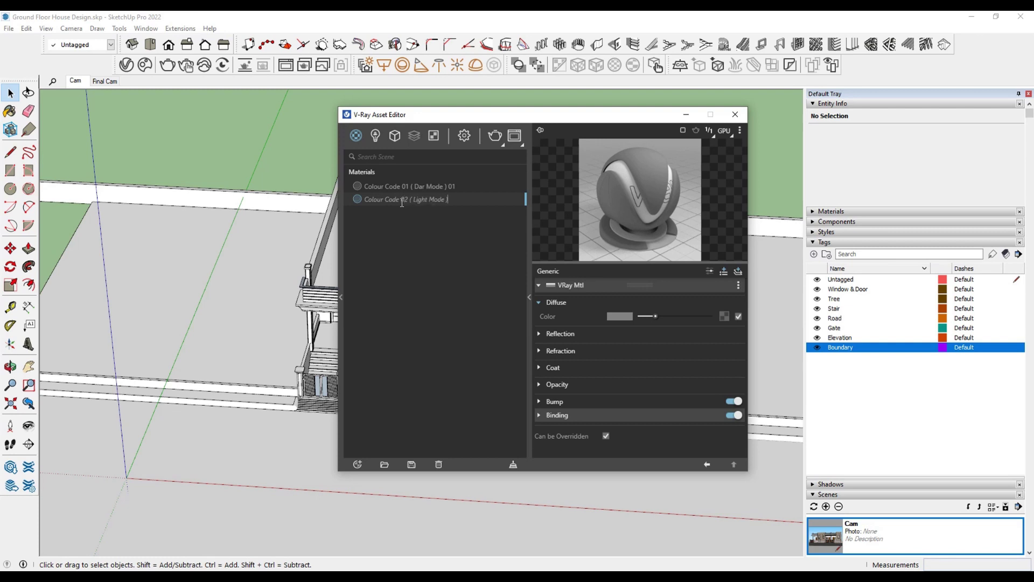
text(02)
key(Return)
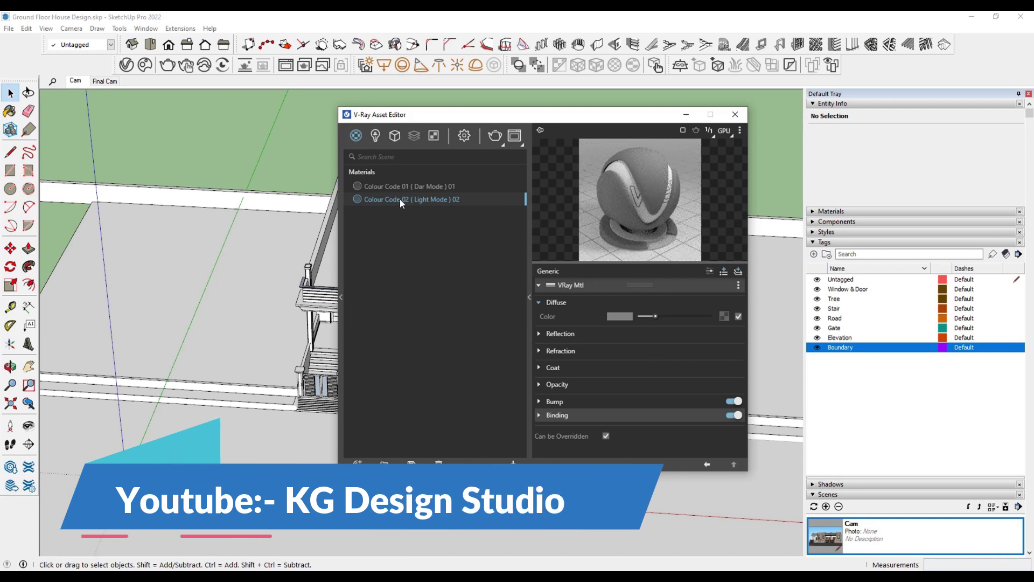
Add Granite G 80cm from the Stone library and rename it 'Granite_G_80cm Stone'.
click(340, 296)
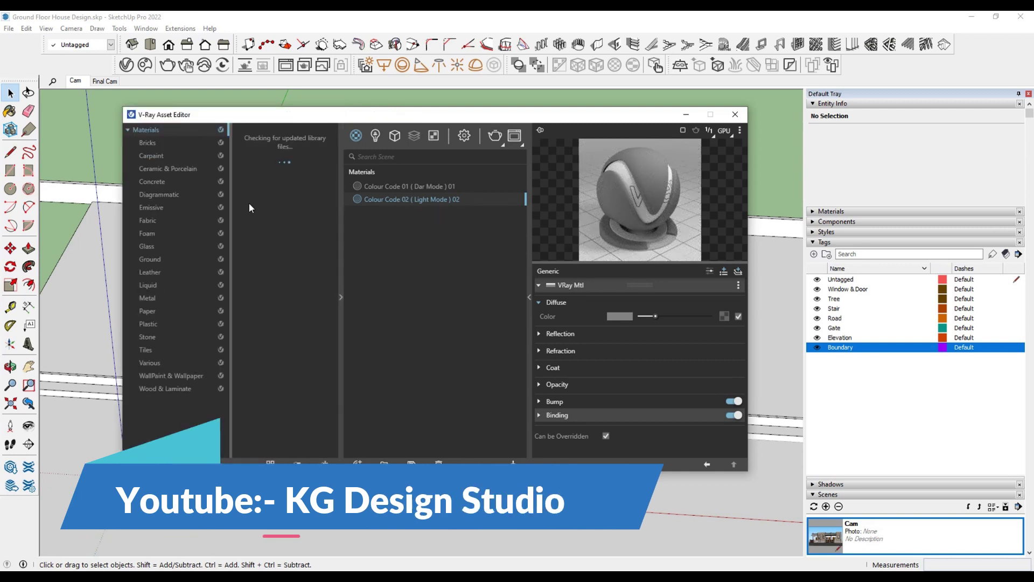
click(157, 337)
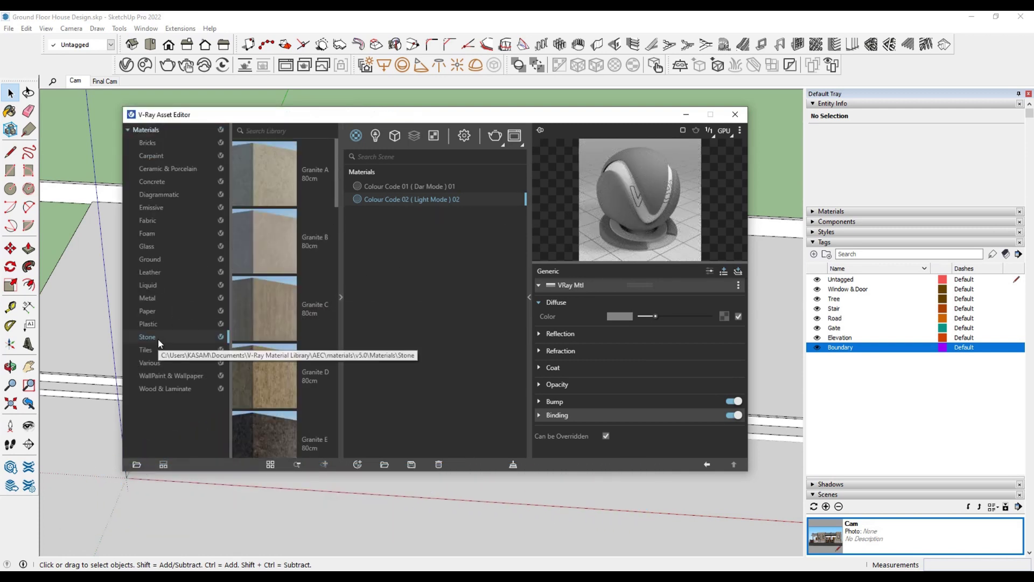
scroll(264, 368, down, 2)
scroll(270, 341, down, 2)
right_click(260, 242)
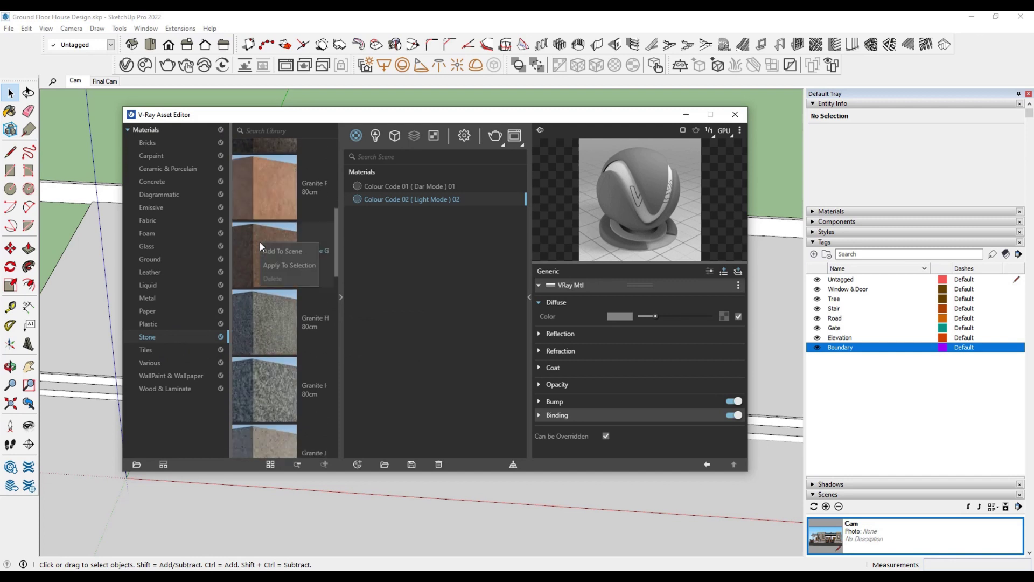
click(283, 265)
click(377, 214)
right_click(384, 213)
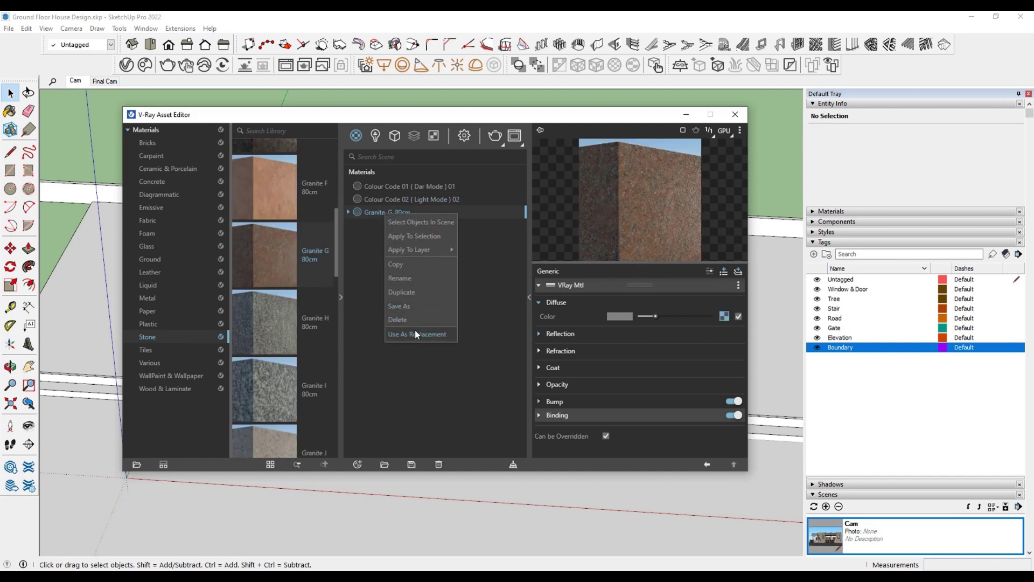
click(405, 278)
text(Stone)
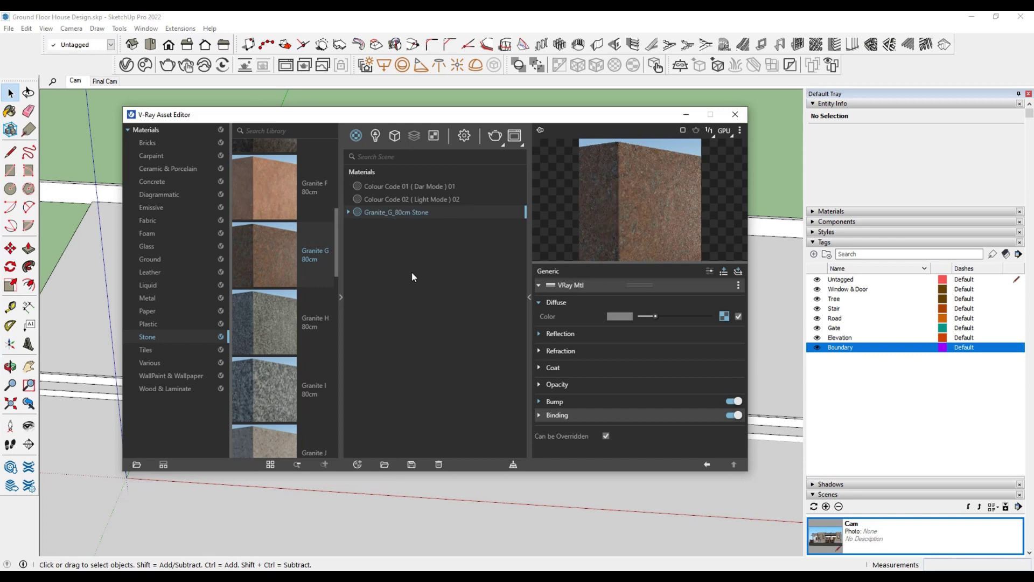
Add the Glass library material to the scene and rename it 'Glass Window'.
click(170, 246)
scroll(254, 273, down, 2)
scroll(254, 273, down, 3)
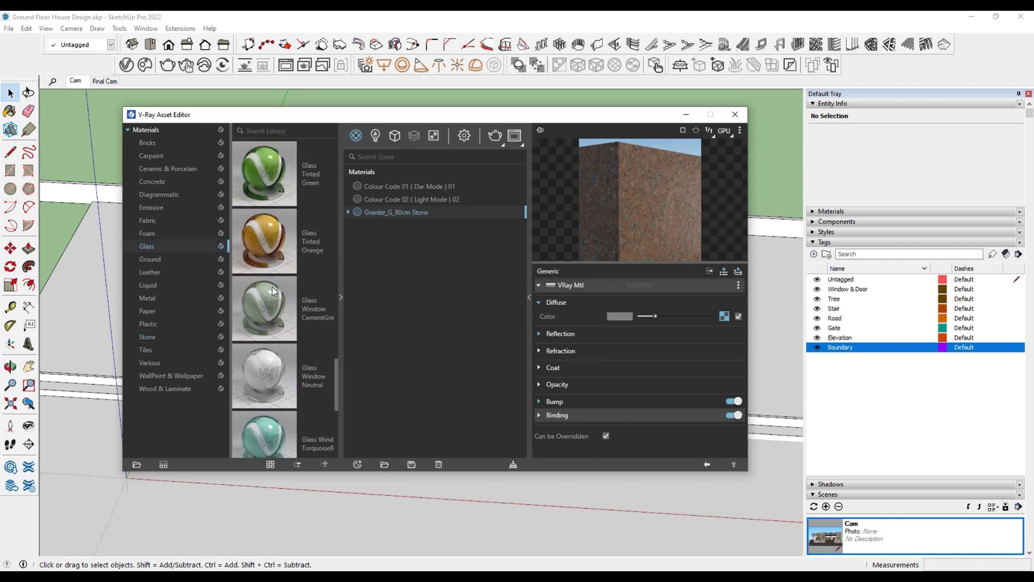
scroll(268, 314, down, 2)
drag(262, 347, 386, 264)
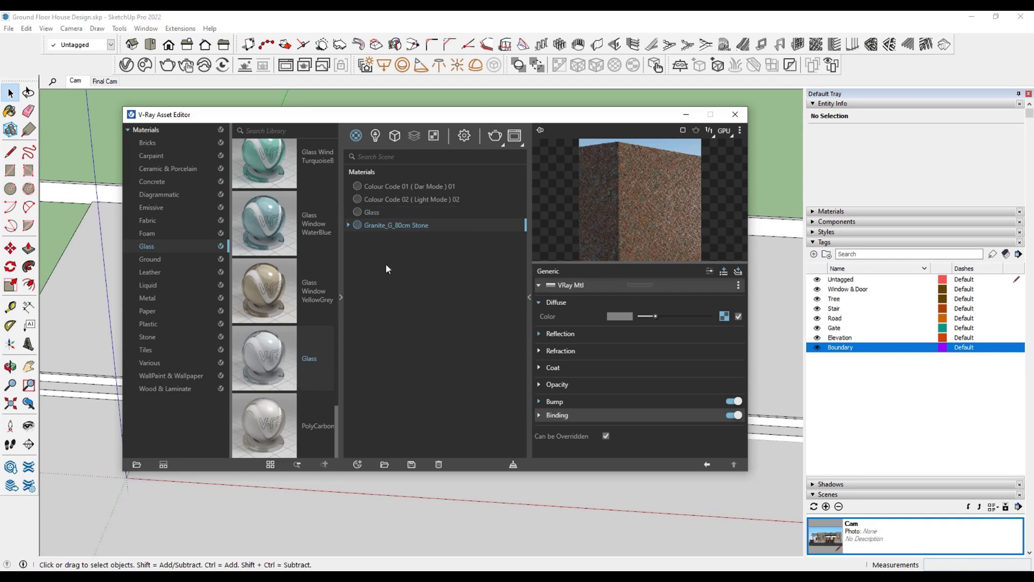
click(373, 211)
right_click(372, 211)
click(393, 277)
text(Window)
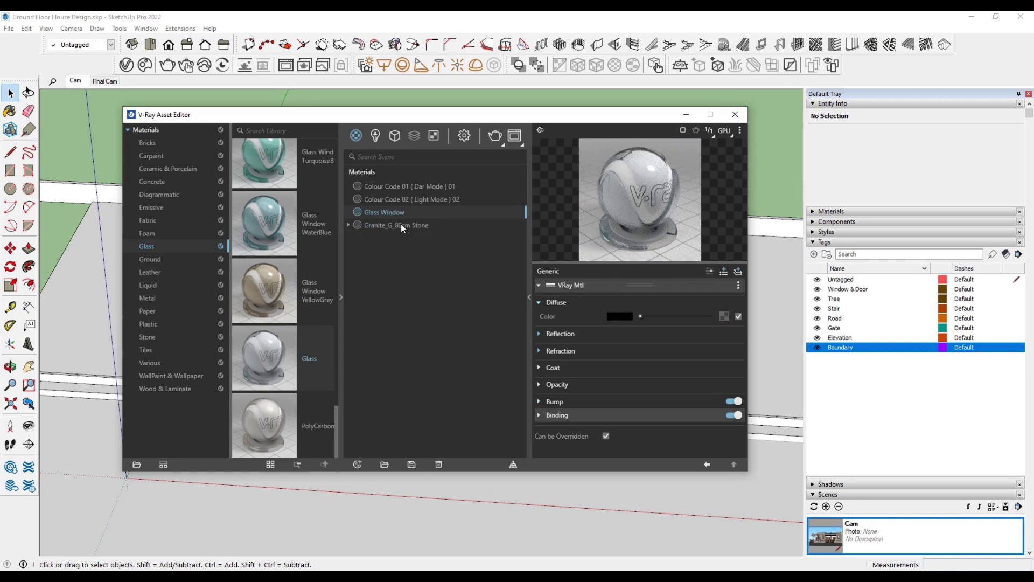
Set Glass Window's refraction IOR to 2.5.
click(575, 337)
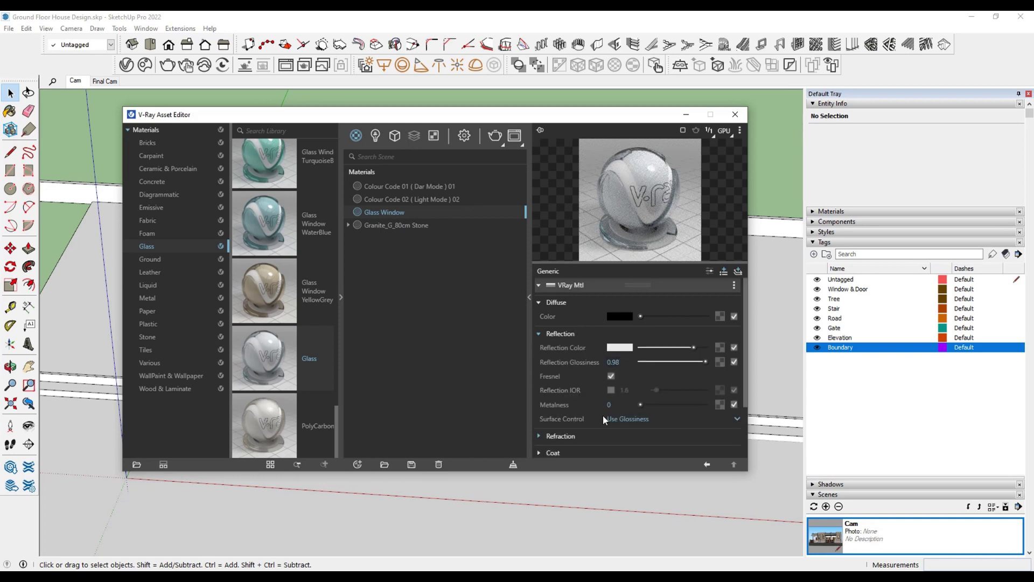
click(578, 336)
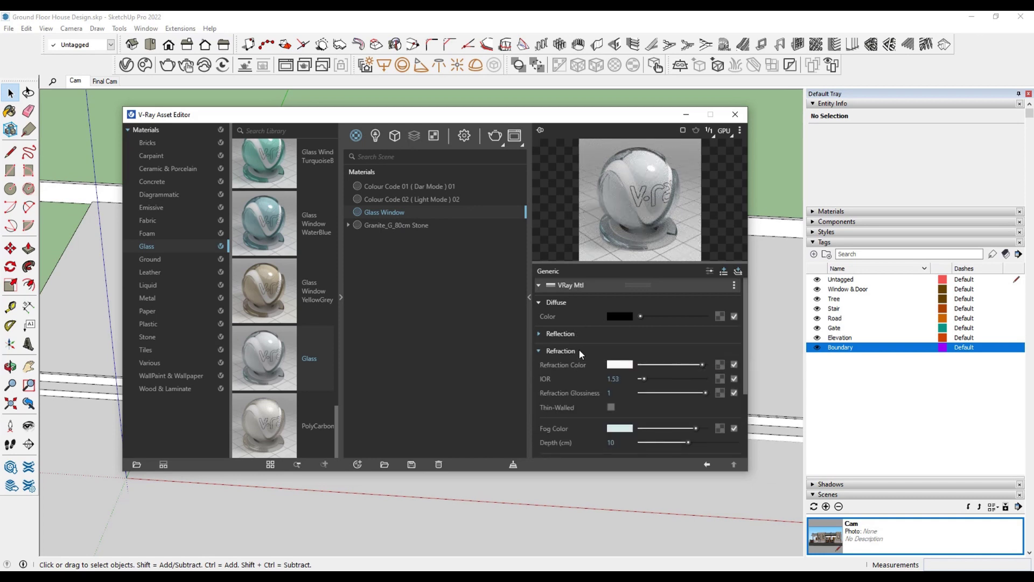
click(576, 331)
scroll(571, 366, down, 2)
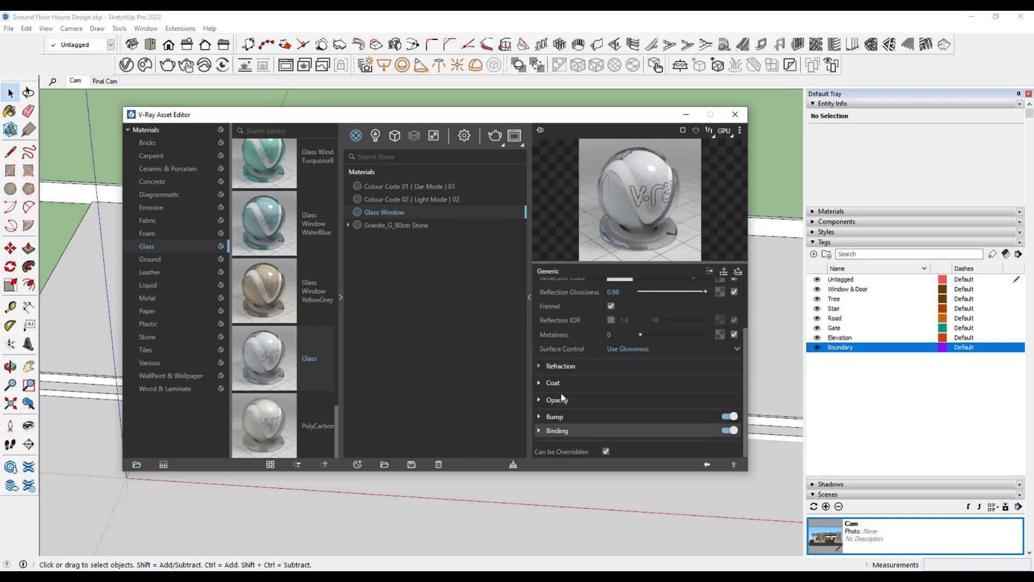
click(563, 365)
text(2.5)
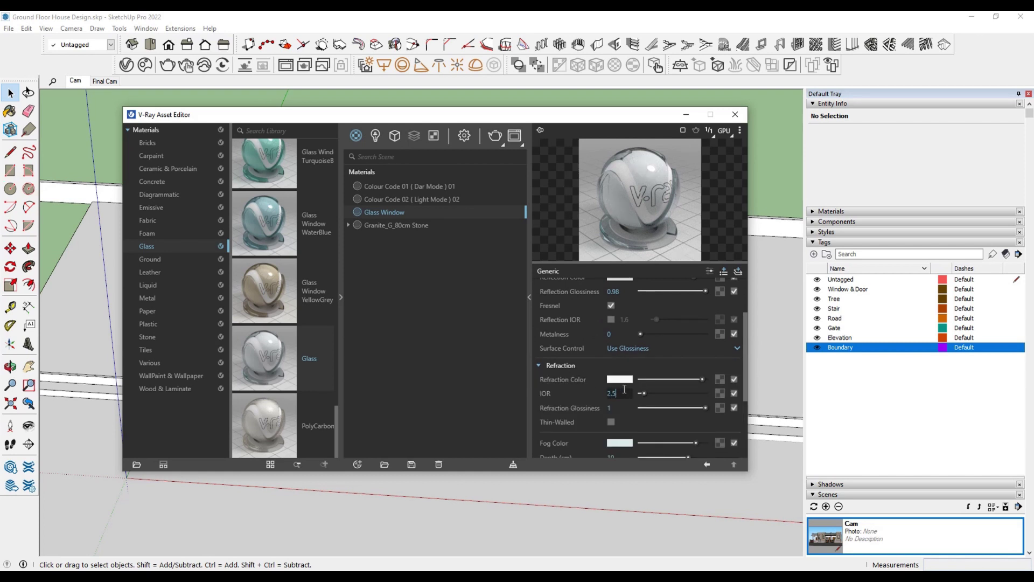
key(Return)
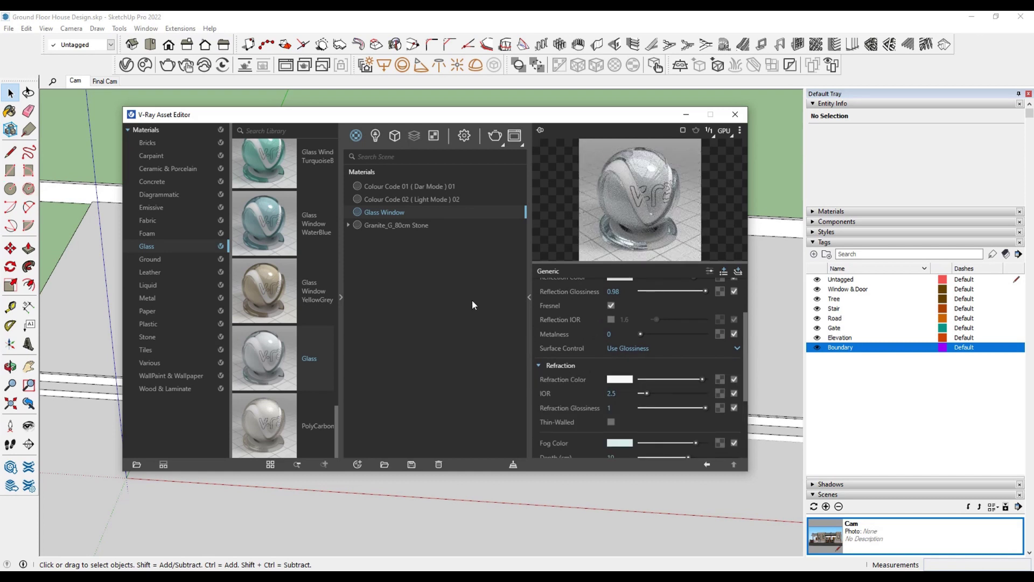
Browse the Wood & Laminate library and select the Colour Code 01 material.
click(156, 387)
scroll(298, 297, down, 5)
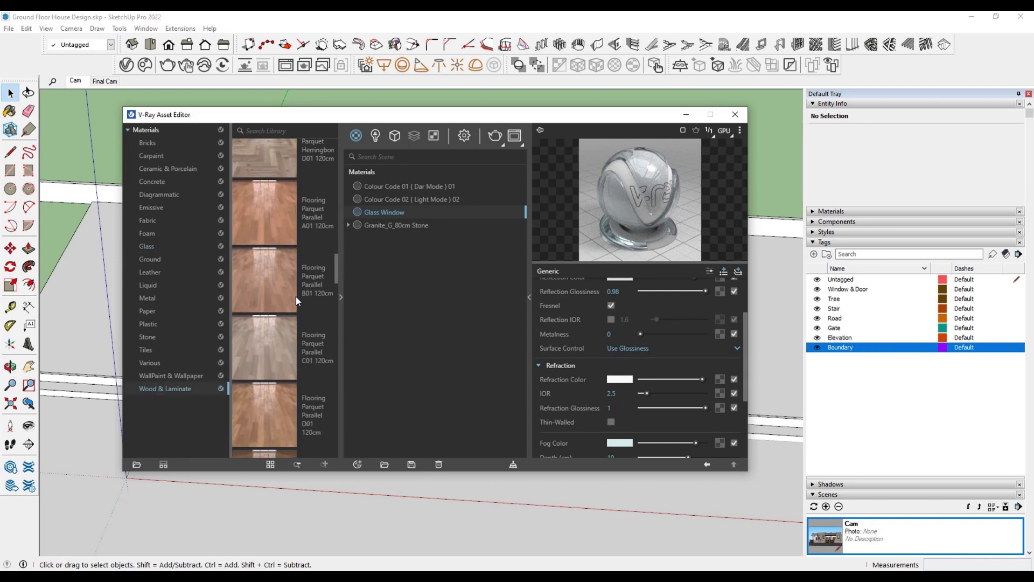
scroll(296, 296, down, 3)
scroll(295, 296, down, 3)
scroll(296, 296, down, 3)
scroll(296, 297, down, 3)
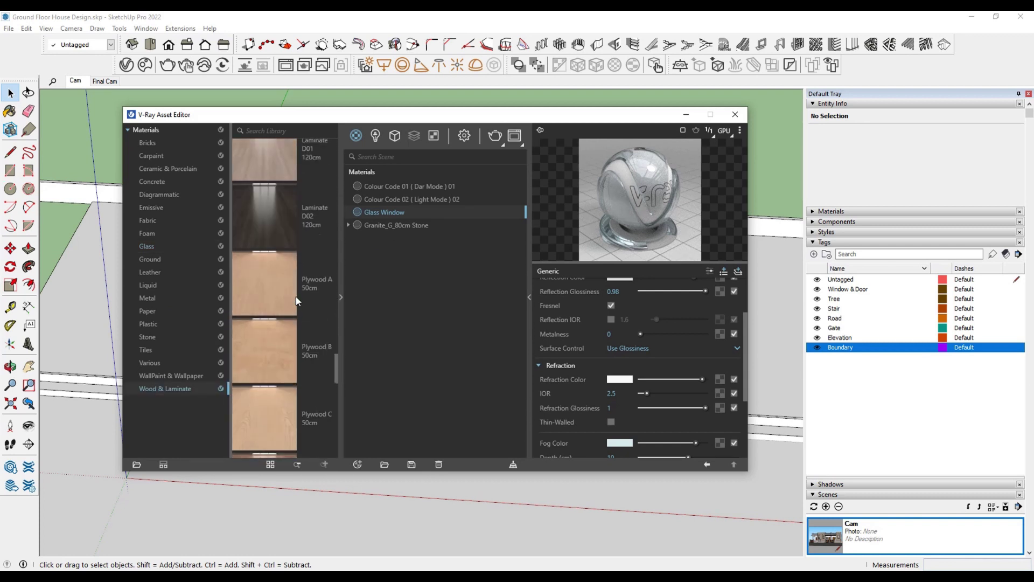
scroll(296, 296, down, 3)
scroll(296, 296, down, 3)
scroll(295, 297, down, 3)
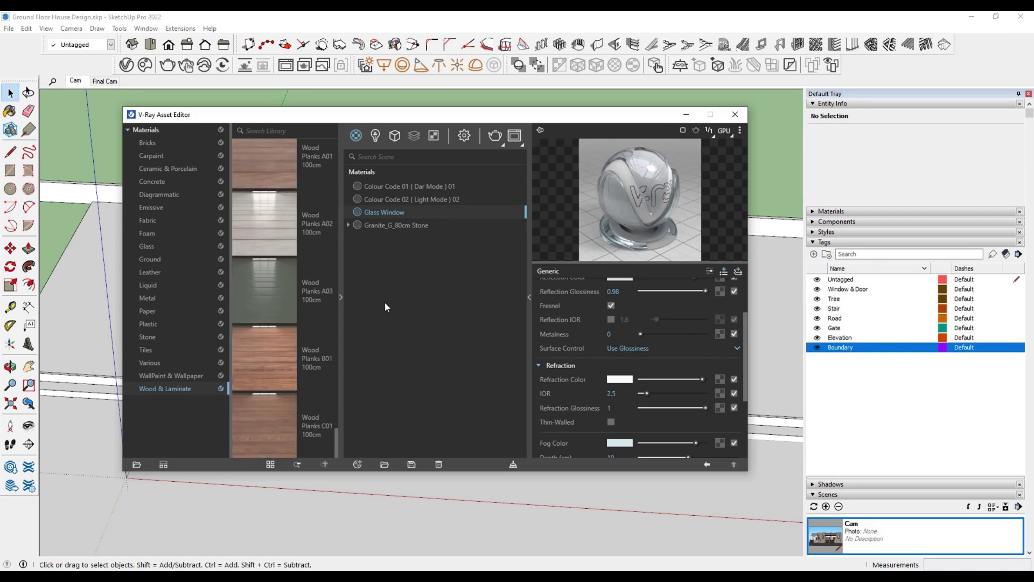
click(423, 187)
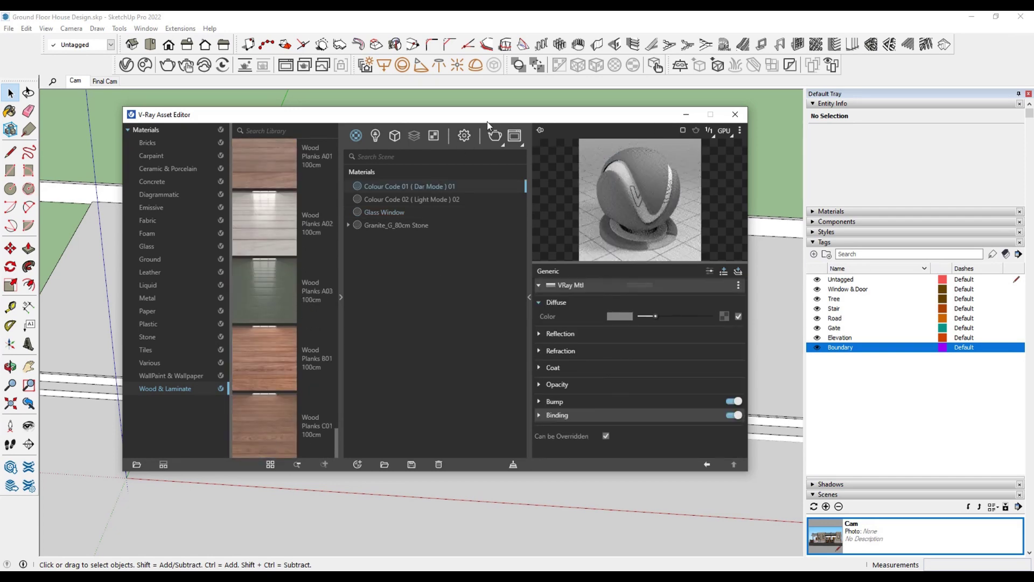
drag(517, 122, 406, 122)
scroll(526, 388, up, 2)
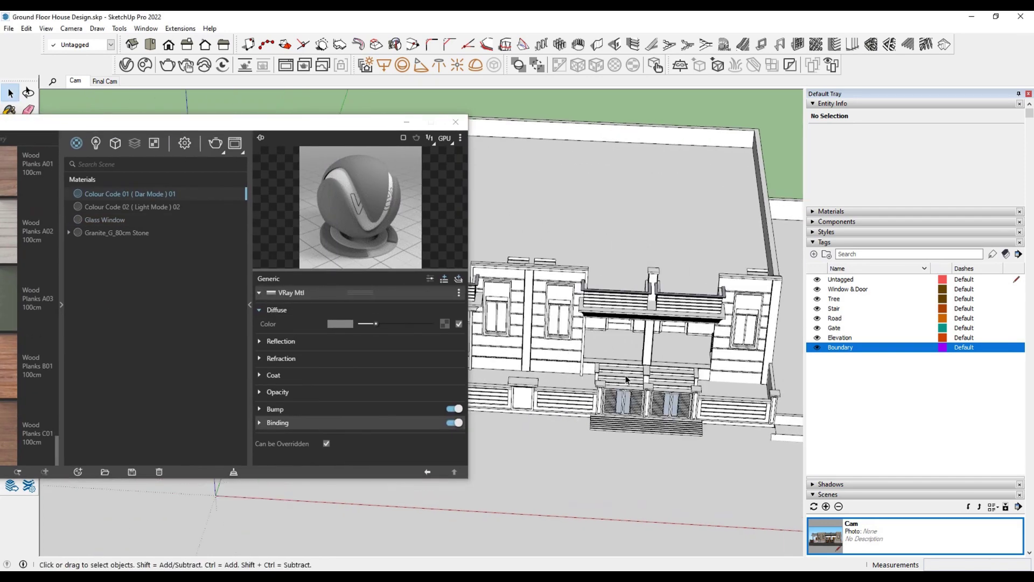
Switch SketchUp's Materials panel to the Asian Paints - Melange collection.
click(840, 211)
click(1006, 280)
scroll(889, 381, down, 2)
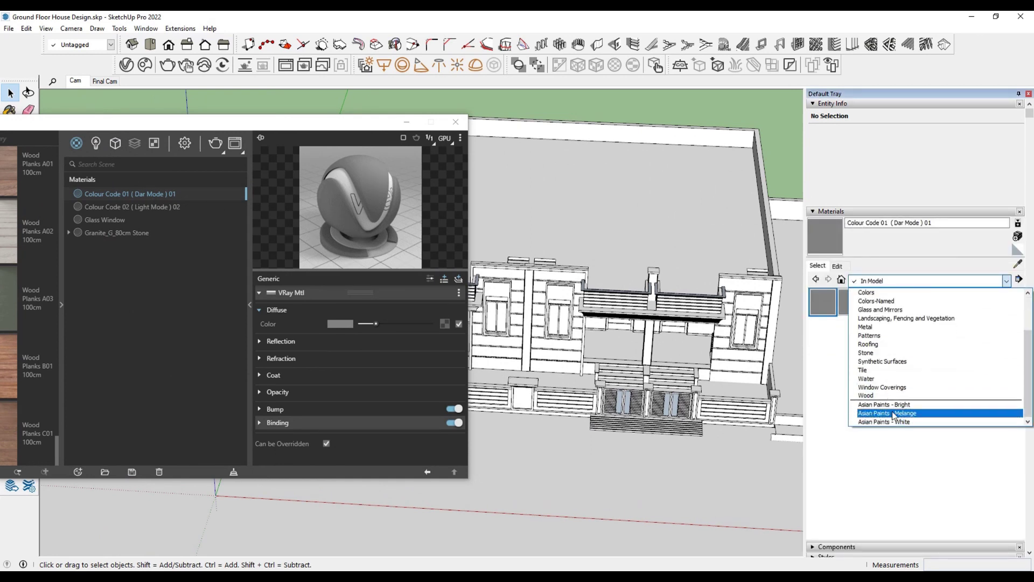
click(889, 415)
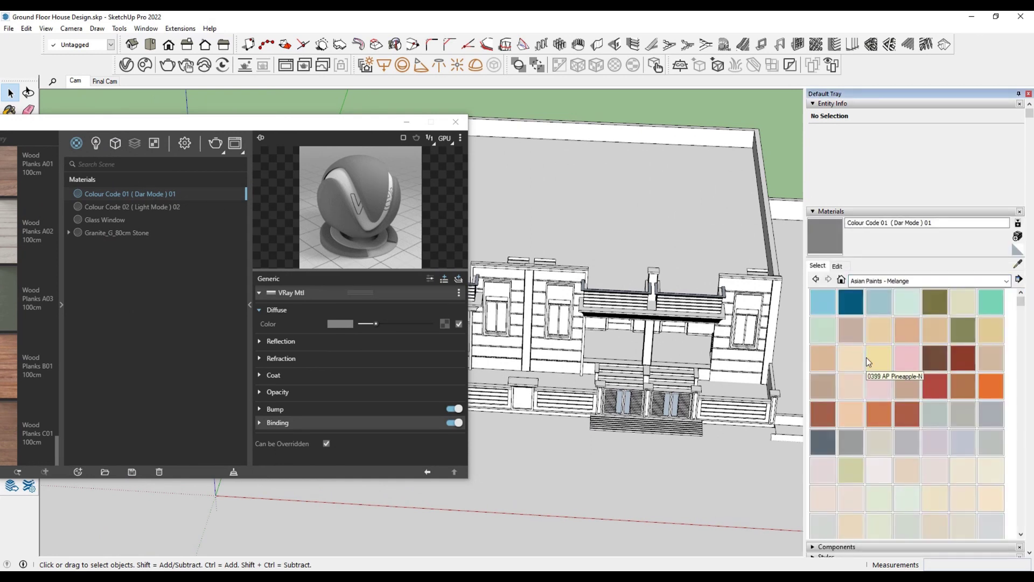
scroll(904, 367, down, 3)
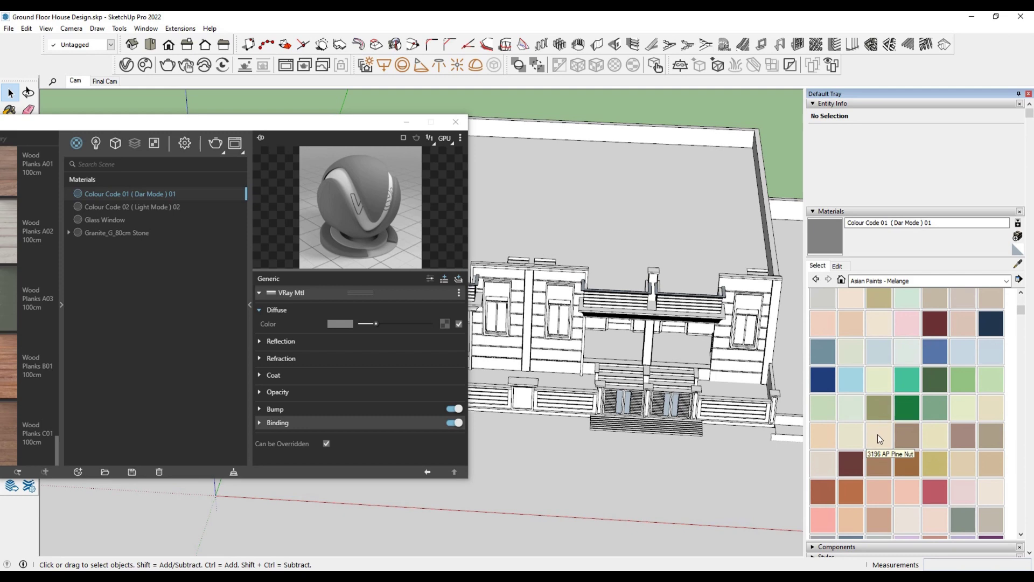
Copy 3211 AP Sandstone's diffuse brown into Colour Code 01, then delete Sandstone.
click(904, 434)
scroll(566, 455, up, 3)
click(566, 454)
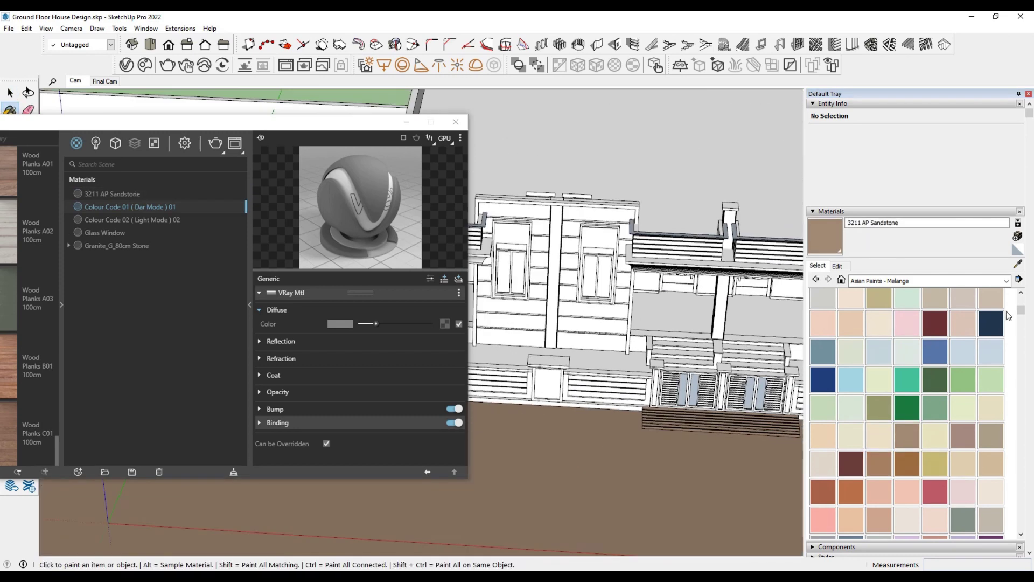
right_click(334, 323)
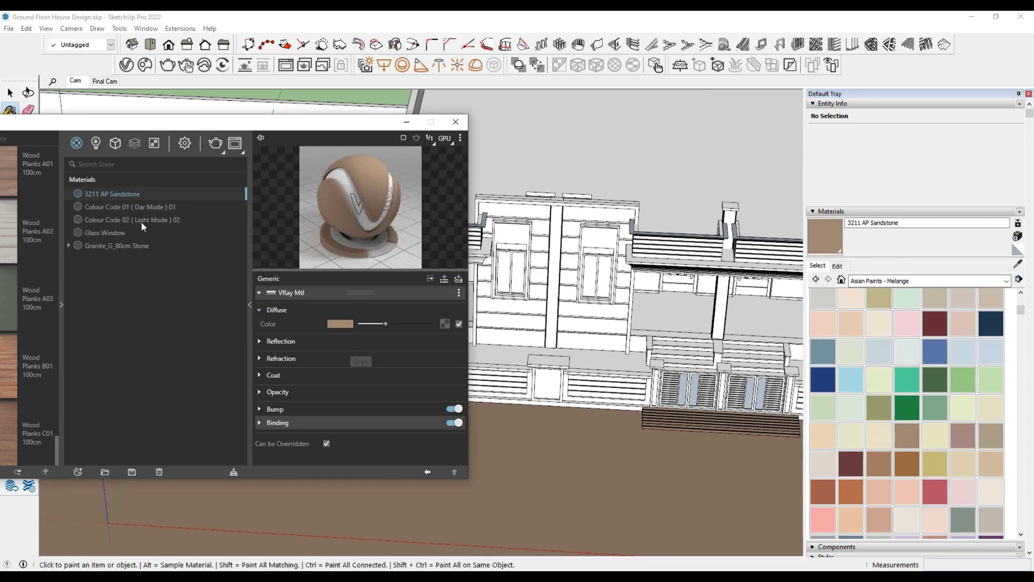
click(132, 207)
click(346, 358)
right_click(134, 210)
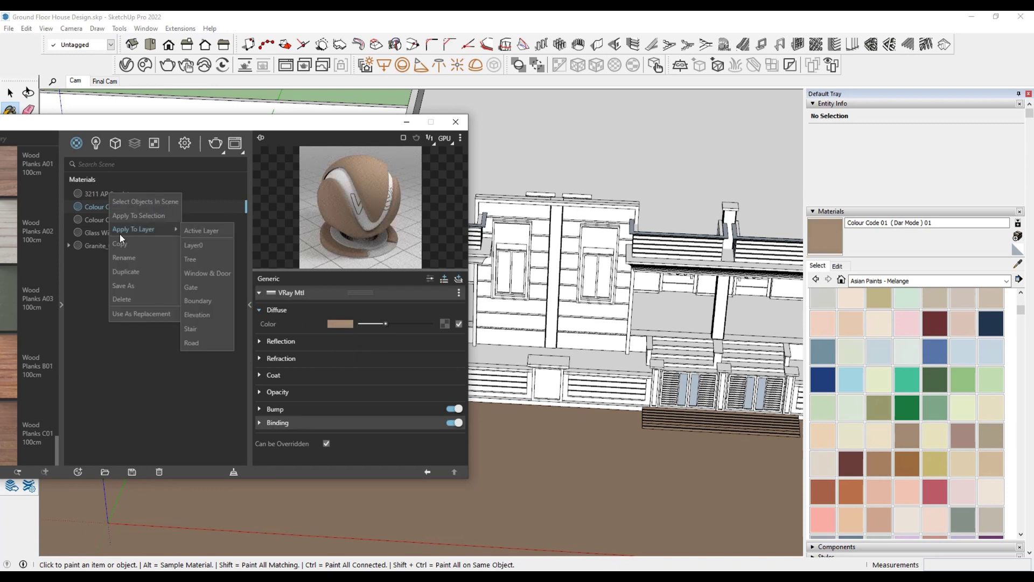
click(141, 274)
click(544, 297)
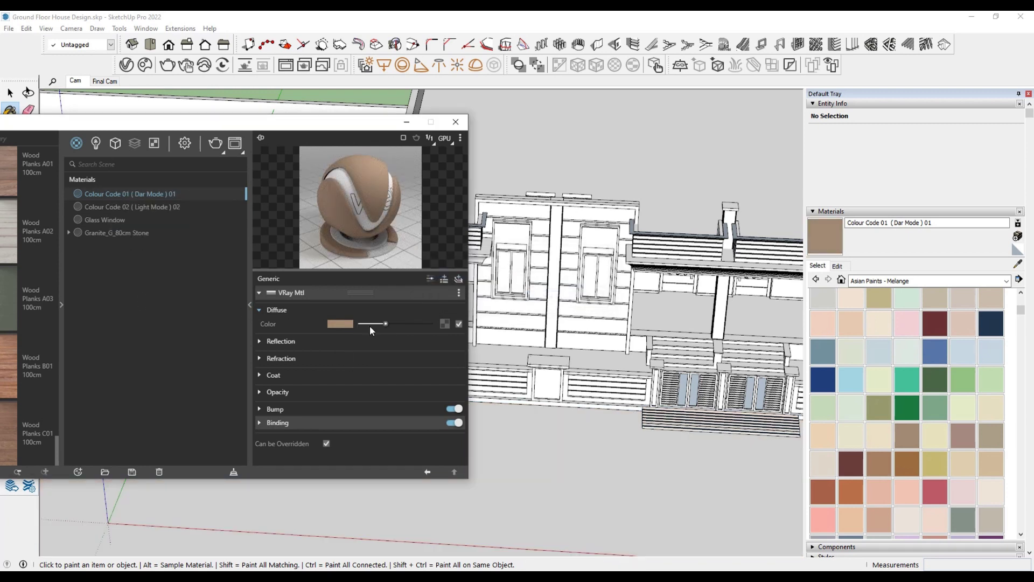
Wrap Colour Code 01's diffuse in a brown Color texture and raise reflection to white.
click(443, 323)
click(438, 162)
right_click(328, 307)
click(336, 345)
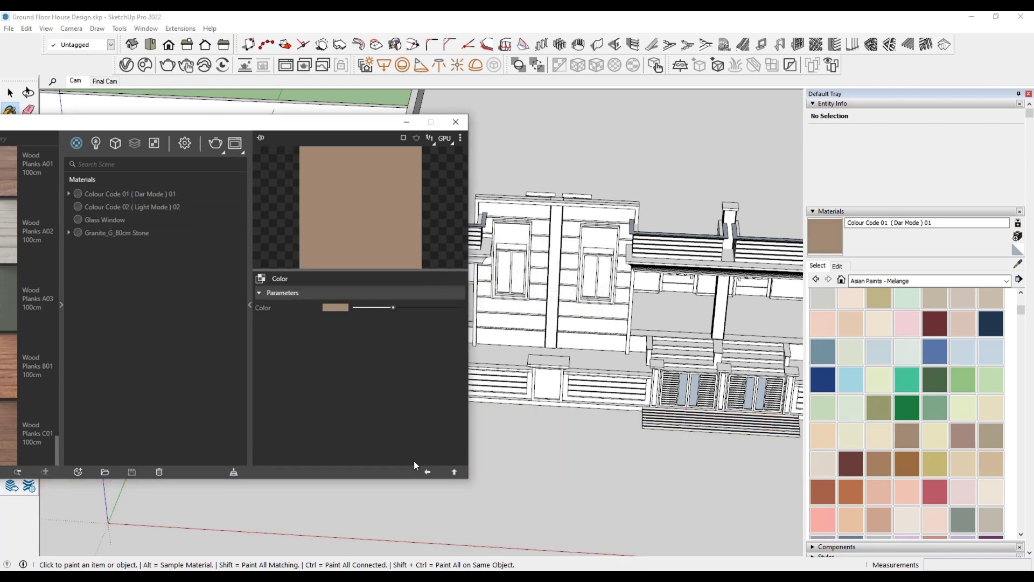
click(428, 472)
click(441, 324)
click(436, 162)
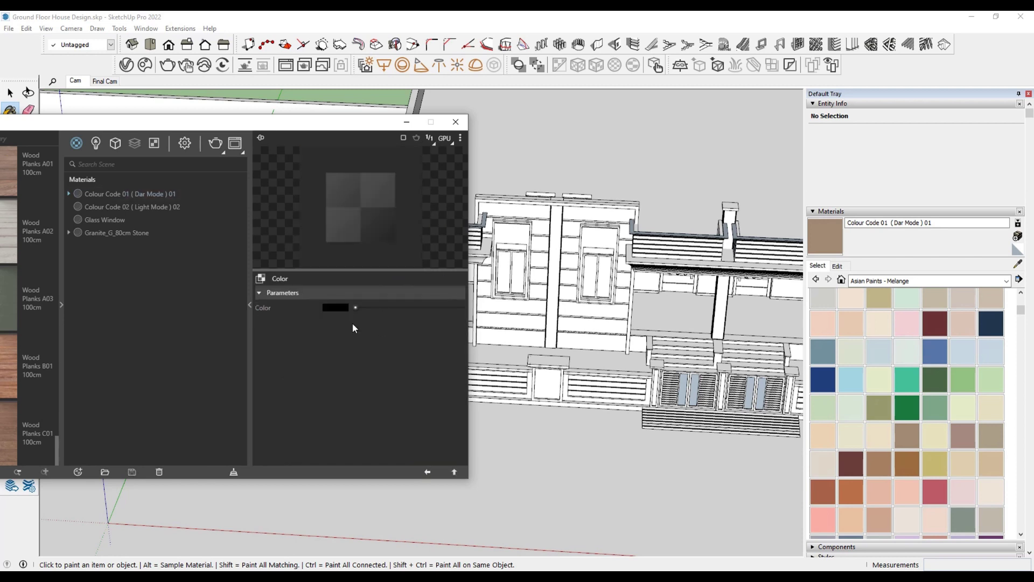
right_click(351, 319)
click(345, 347)
click(428, 473)
mouse_move(386, 356)
mouse_down()
mouse_move(409, 356)
mouse_move(409, 369)
mouse_up()
Add a Stucco texture to Colour Code 01's reflection colour and bump map.
right_click(408, 368)
mouse_move(417, 405)
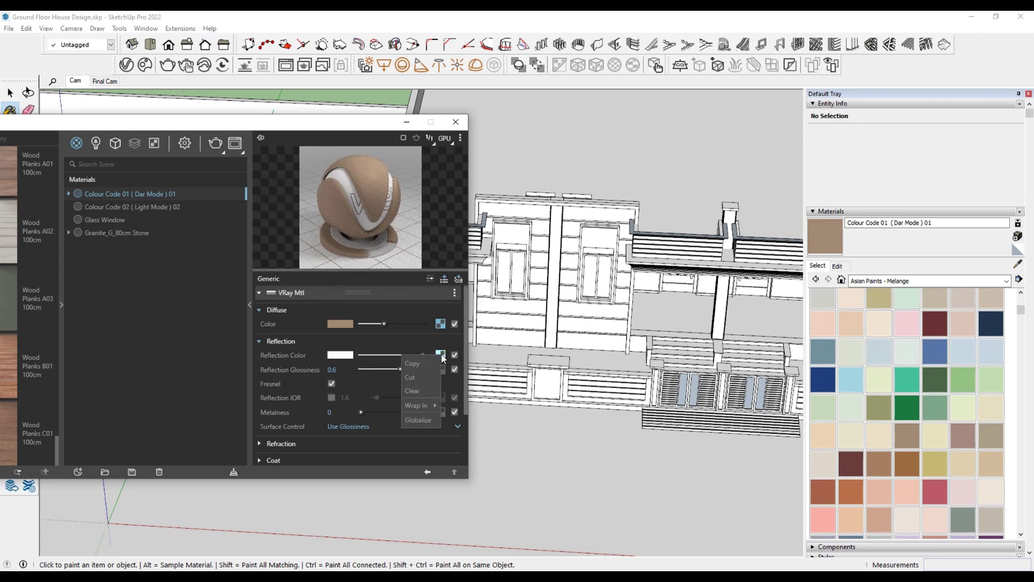
scroll(370, 357, down, 3)
click(377, 337)
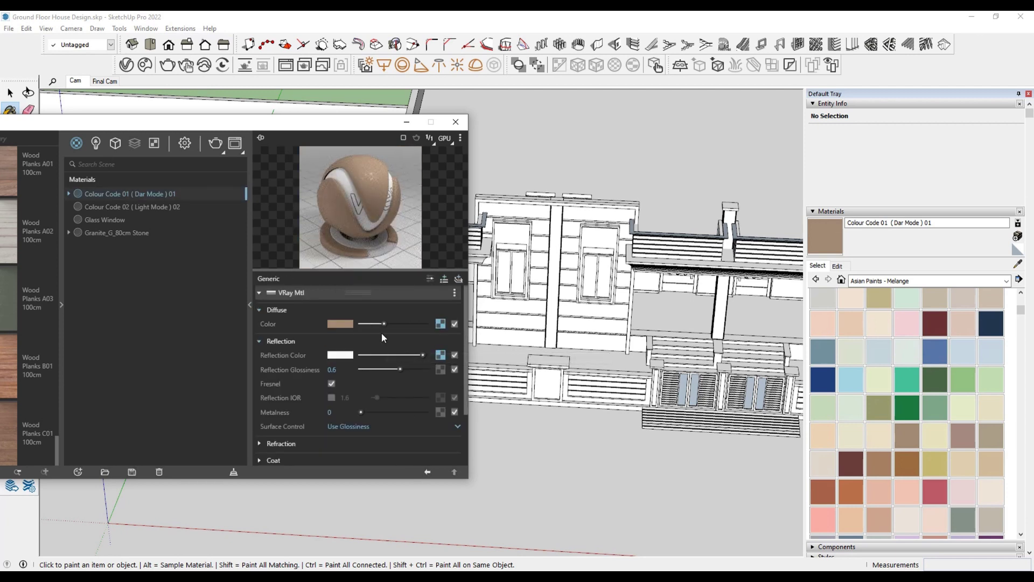
scroll(350, 377, down, 2)
click(298, 426)
click(453, 439)
scroll(438, 366, down, 2)
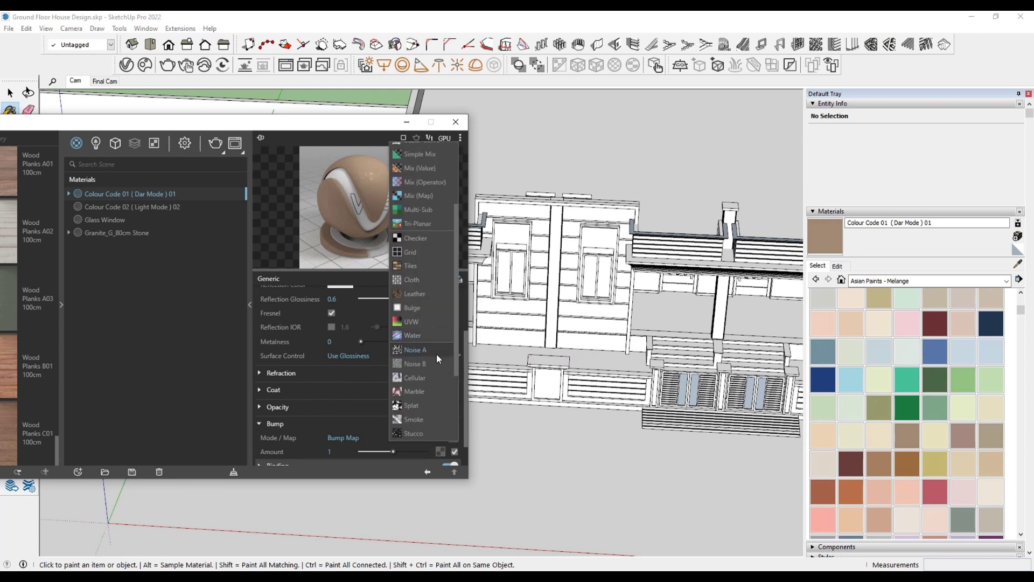
click(430, 325)
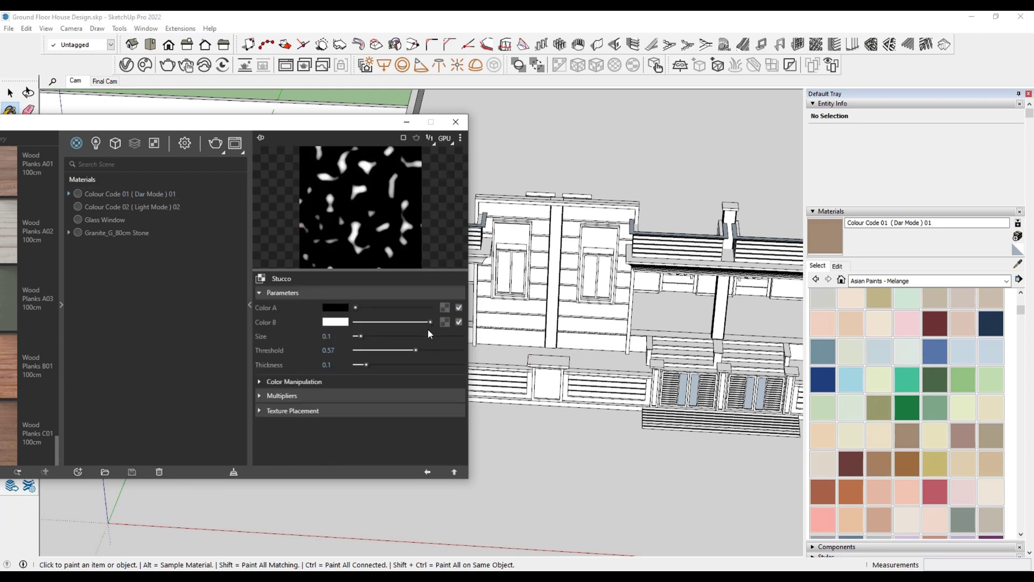
click(427, 472)
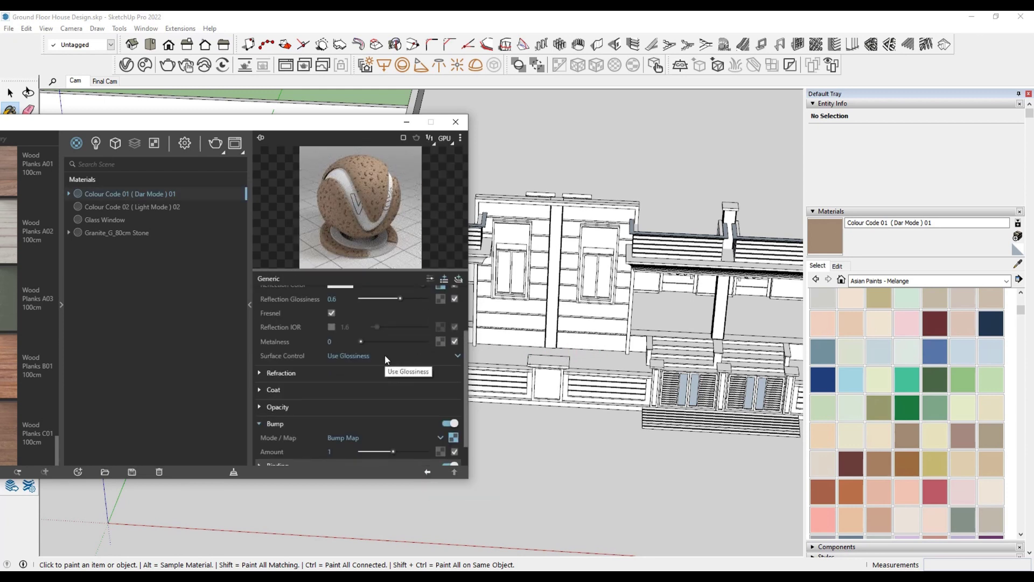
Set the bump amount to 1.6 and check the bump mode options.
scroll(384, 355, down, 1)
double_click(330, 424)
text(1.6)
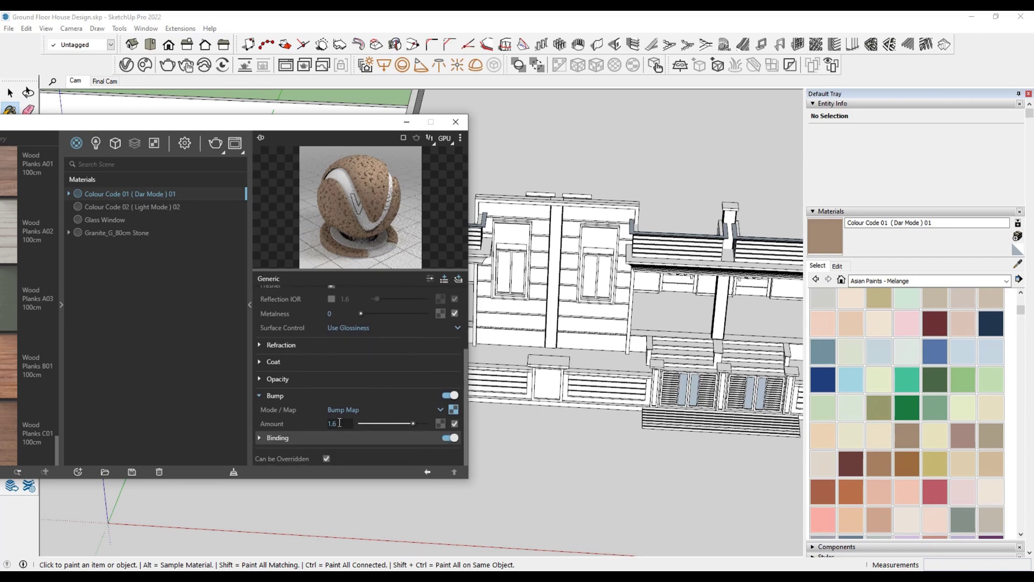
click(354, 410)
click(347, 437)
click(351, 409)
scroll(334, 346, up, 2)
scroll(335, 346, up, 1)
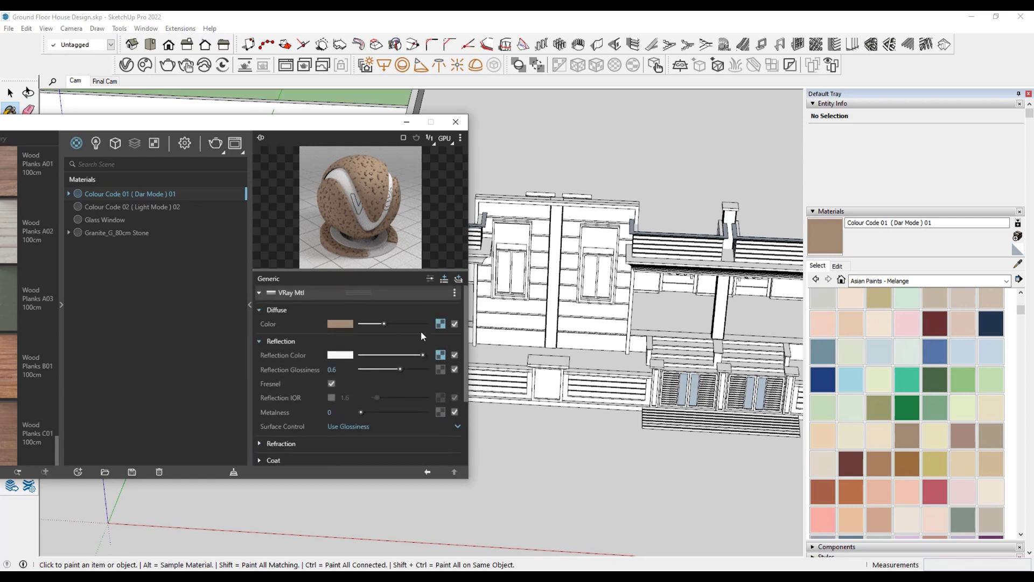
Wrap Colour Code 01's diffuse colour in a Stucco texture.
right_click(439, 332)
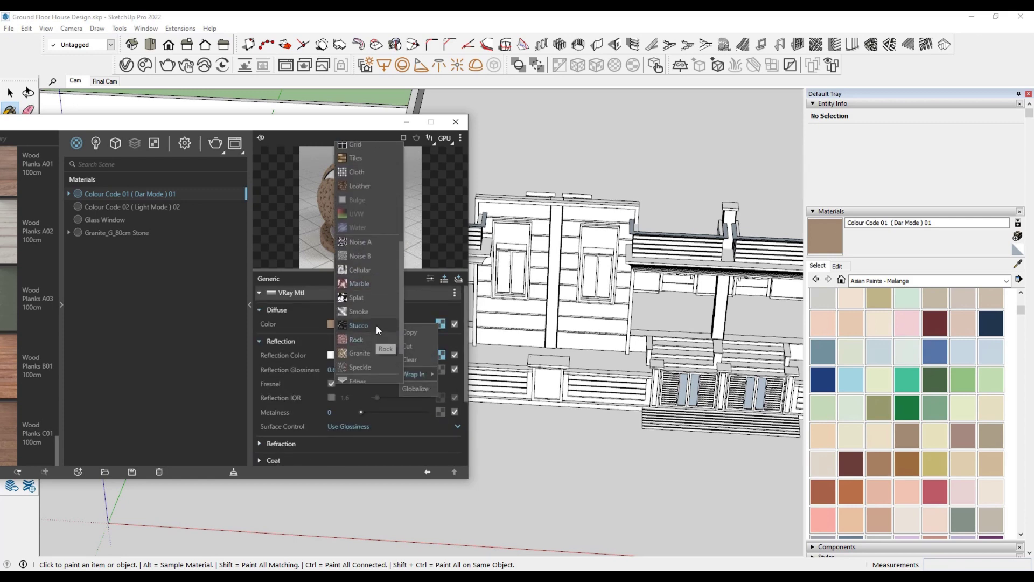
click(376, 326)
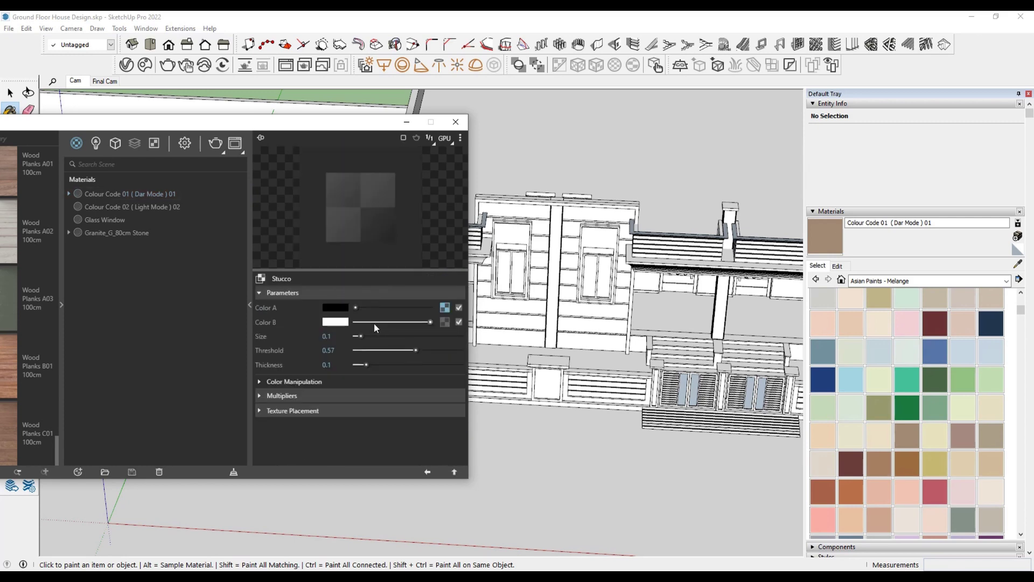
click(337, 306)
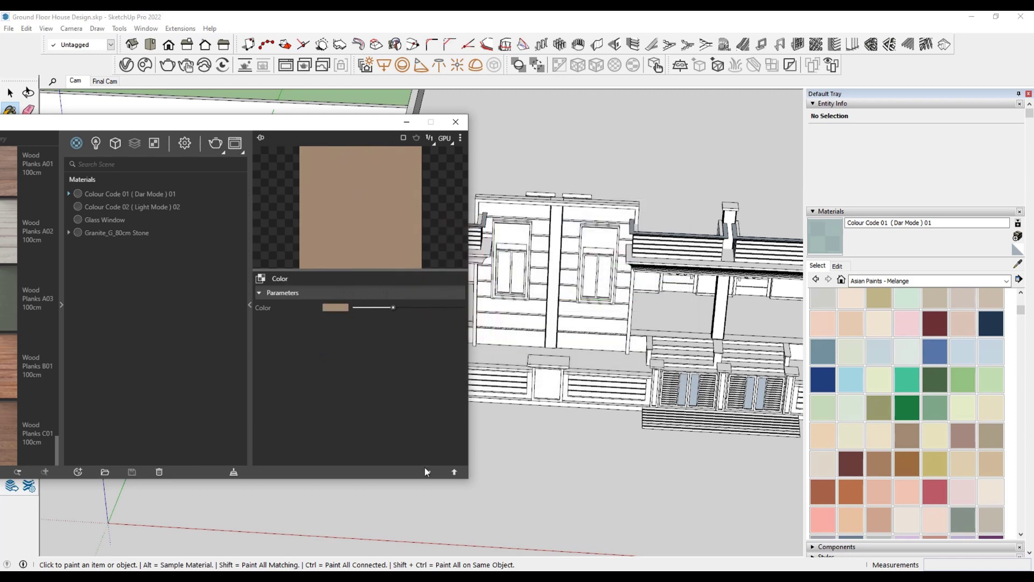
click(425, 468)
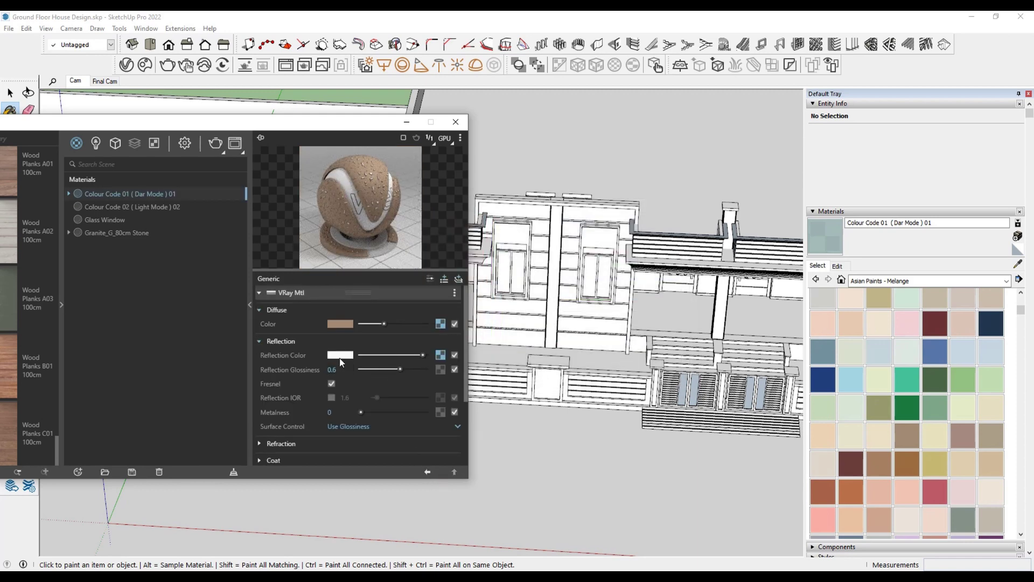
click(437, 355)
click(428, 472)
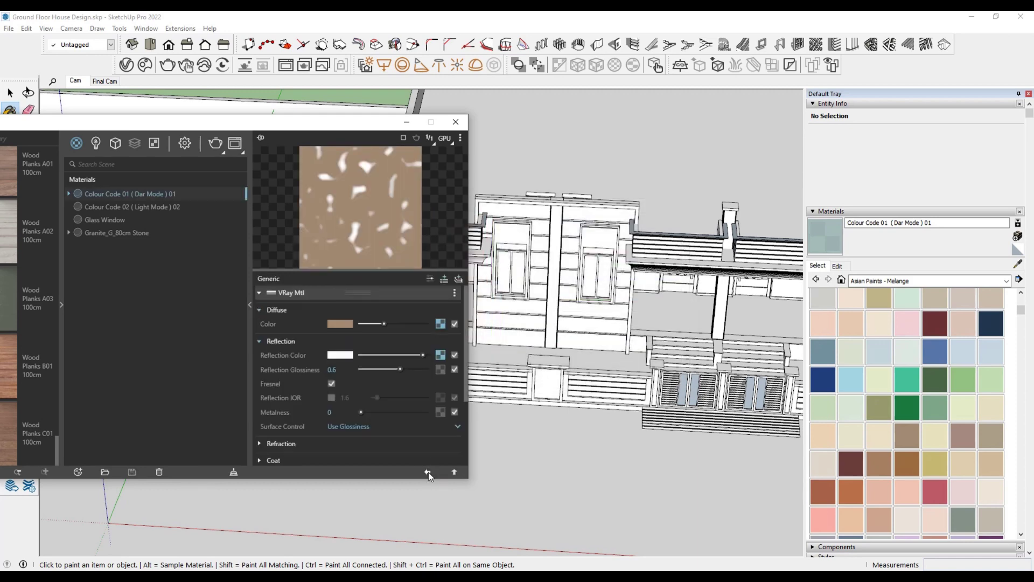
drag(375, 130, 349, 135)
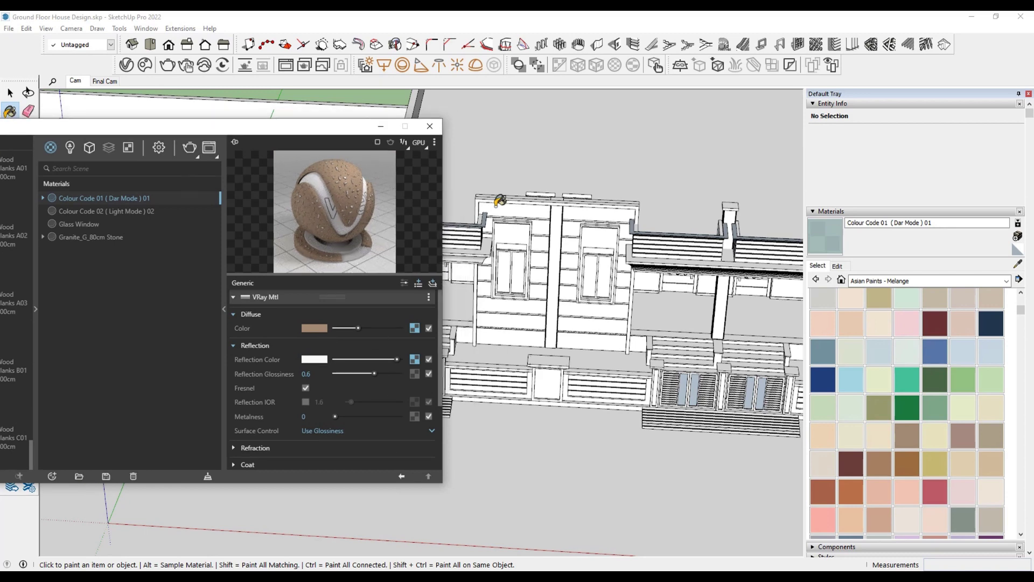
Apply Colour Code 01 to everything inside the front elevation group.
key(space)
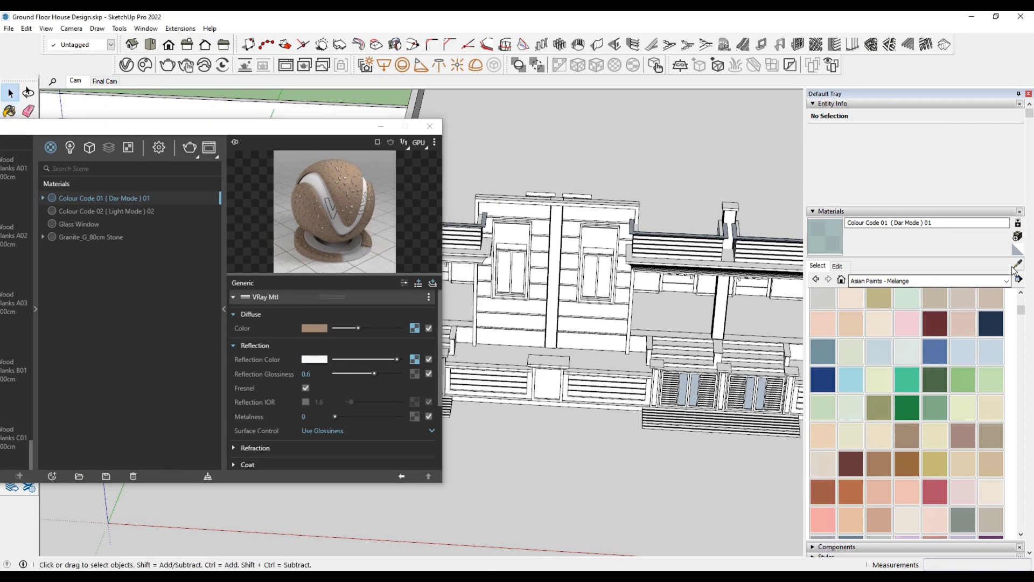
click(531, 213)
double_click(530, 213)
key(ctrl+a)
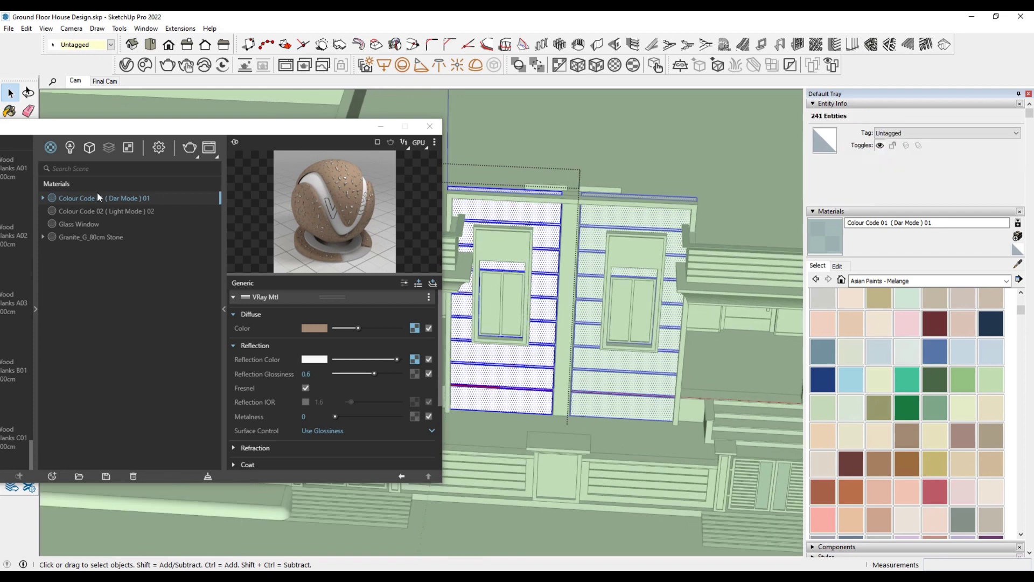
right_click(97, 198)
click(120, 220)
scroll(472, 210, up, 3)
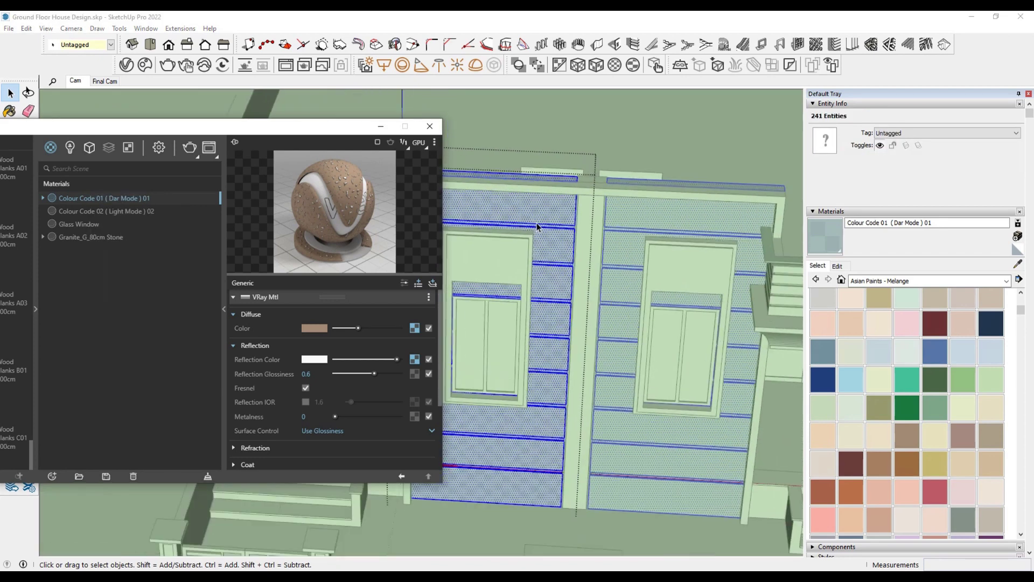
click(52, 475)
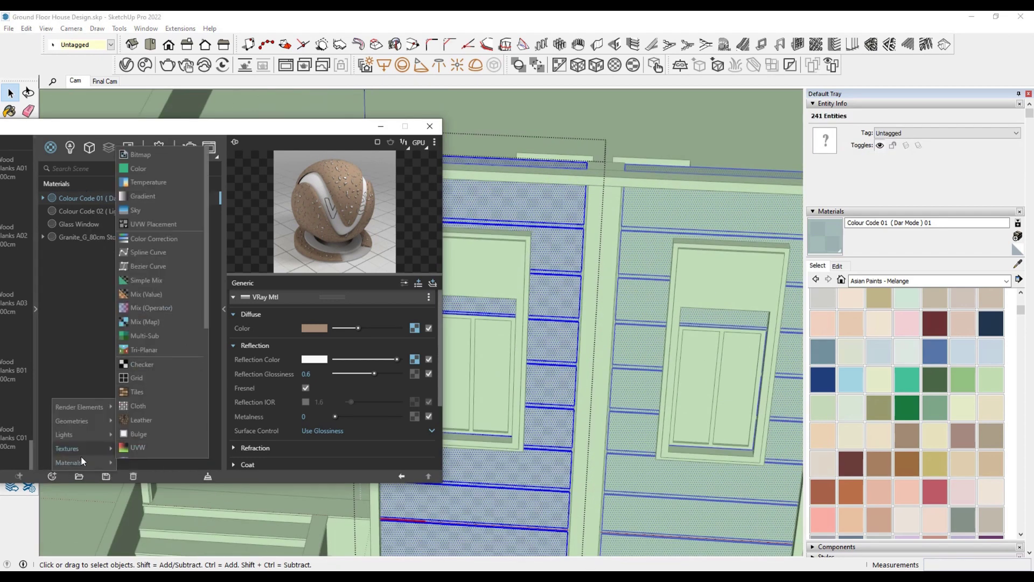
Add a new generic material named 'White Colour'.
click(134, 289)
right_click(75, 223)
click(101, 301)
text(White Colour)
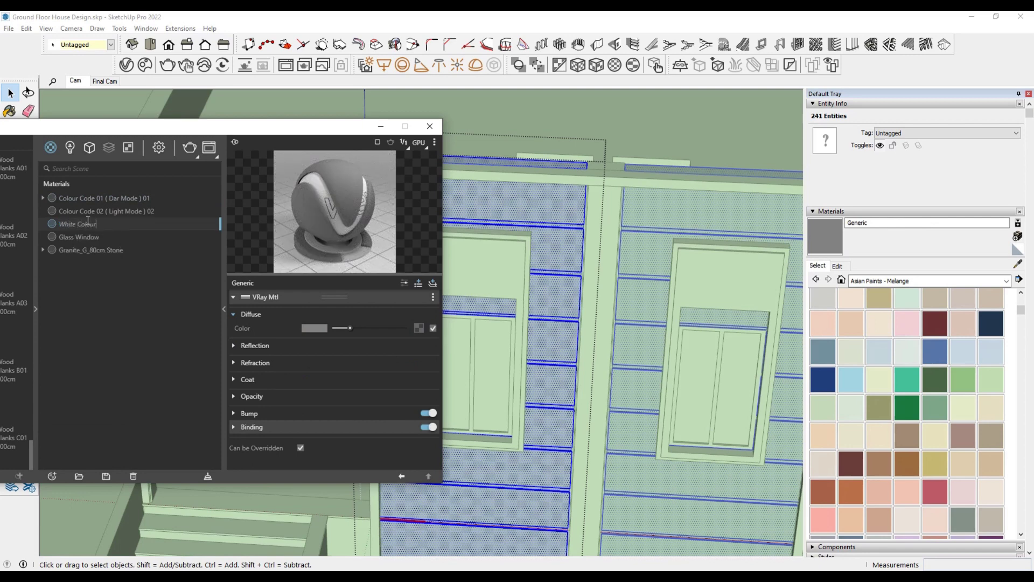
key(Return)
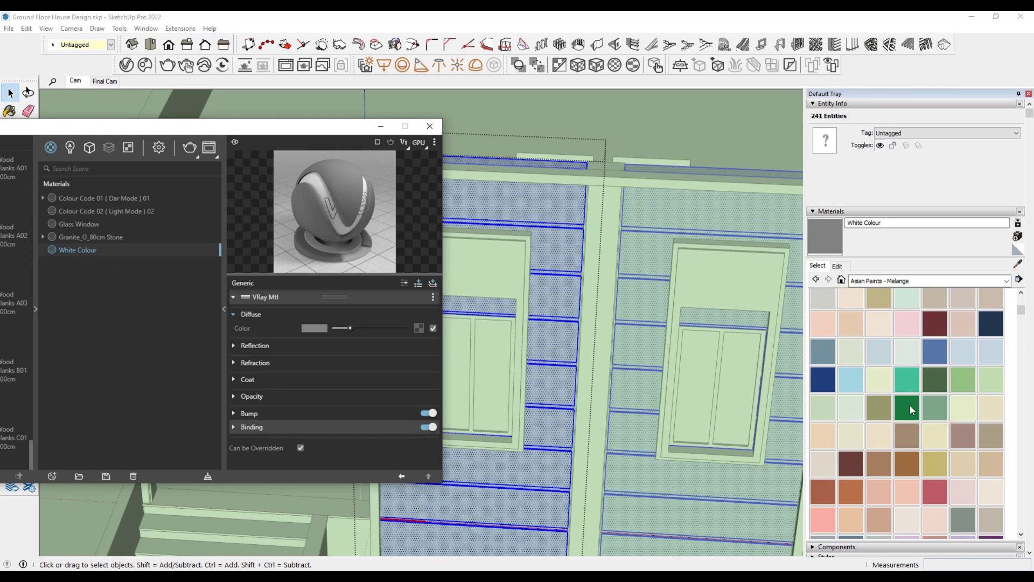
Paint a wall with L104 AP Cotton Wool from the Asian Paints - White collection.
click(927, 281)
click(889, 423)
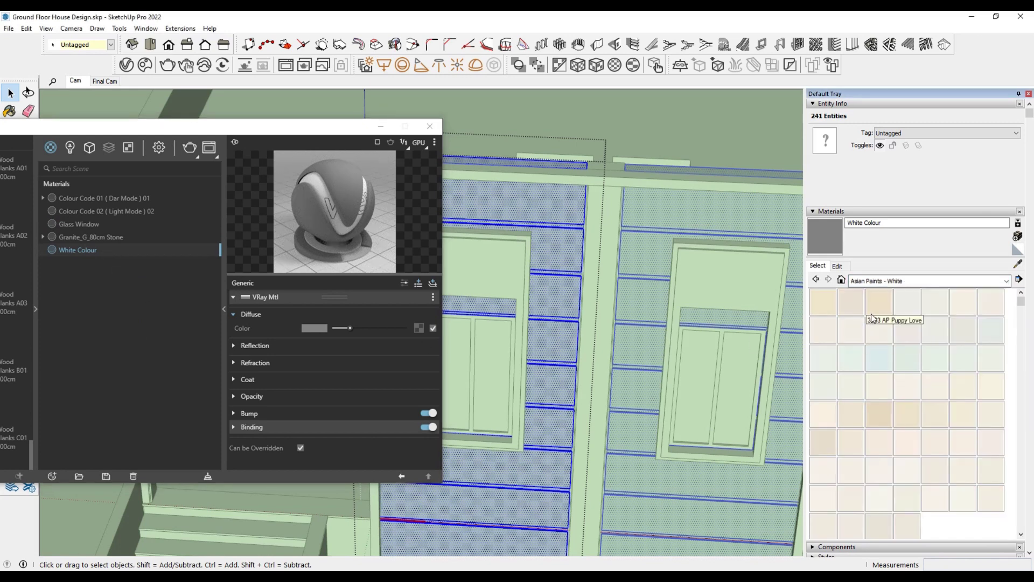
click(852, 330)
scroll(557, 268, down, 5)
mouse_move(556, 268)
middle_down()
mouse_move(619, 461)
mouse_move(570, 480)
middle_up()
click(620, 460)
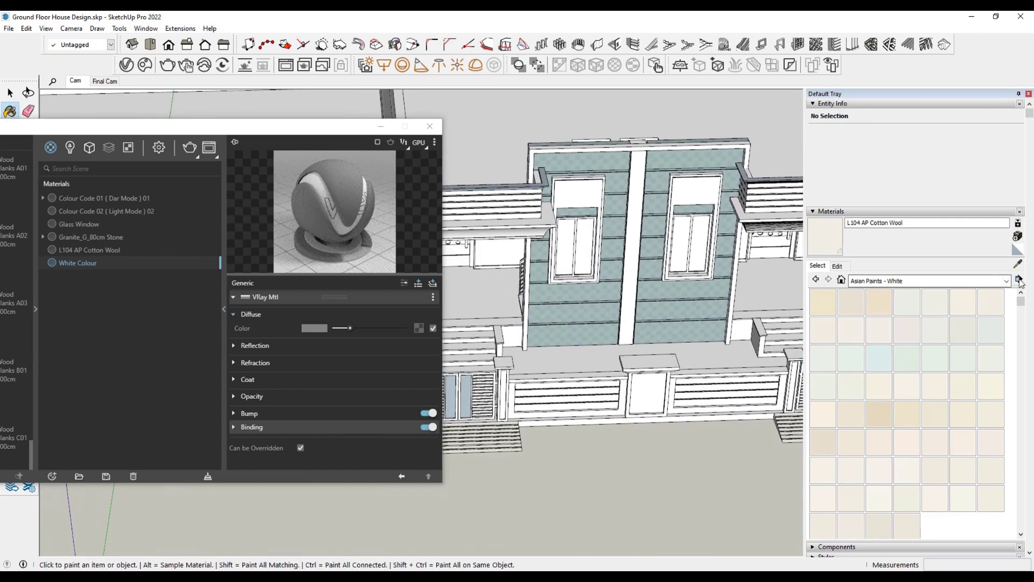
Copy Cotton Wool's diffuse colour and give White Colour's diffuse a colour map.
click(105, 248)
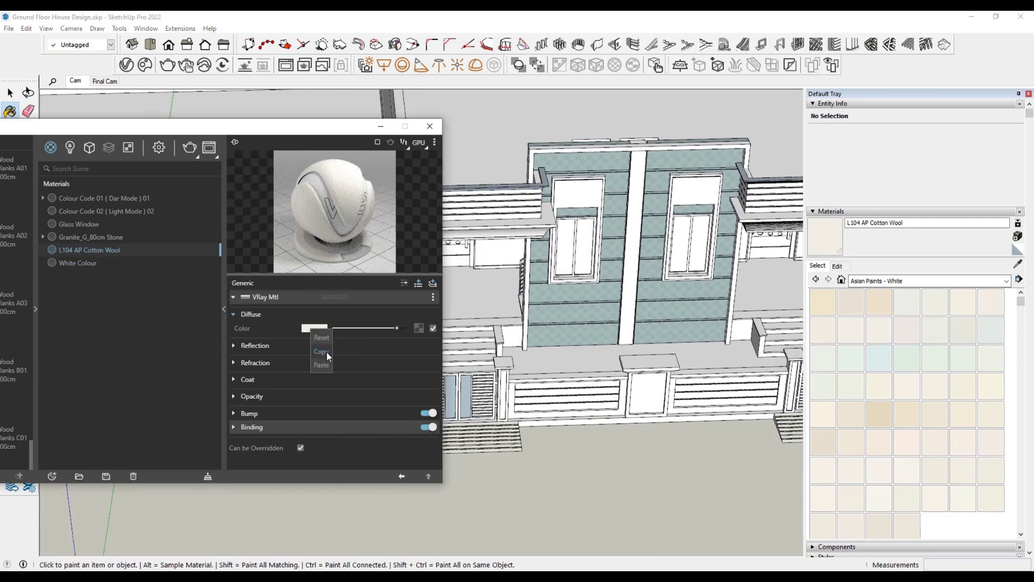
click(88, 263)
click(322, 326)
click(322, 325)
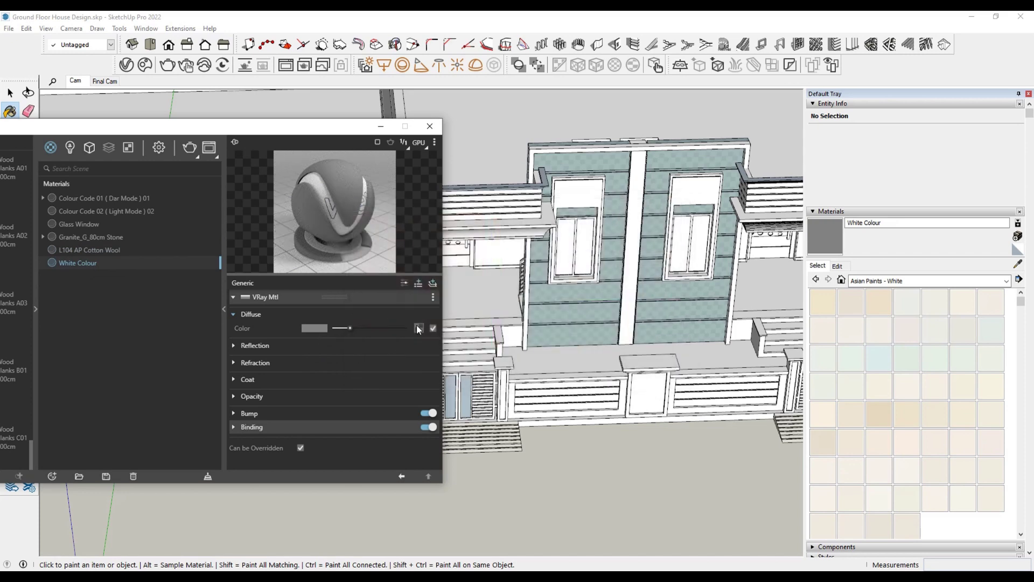
click(418, 328)
click(383, 171)
click(402, 477)
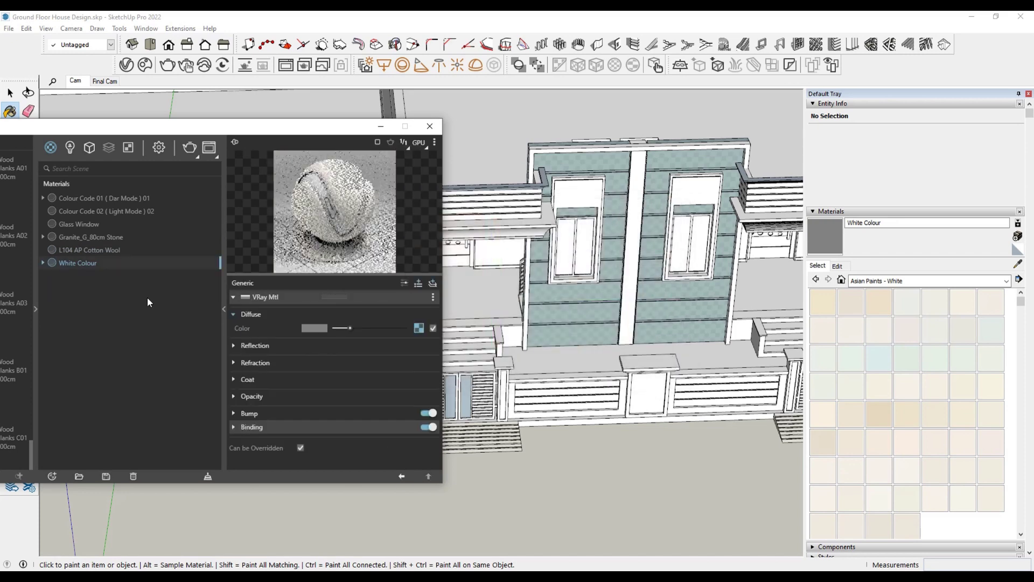
Delete the L104 AP Cotton Wool material and reselect White Colour.
click(86, 250)
right_click(86, 250)
click(109, 350)
click(546, 299)
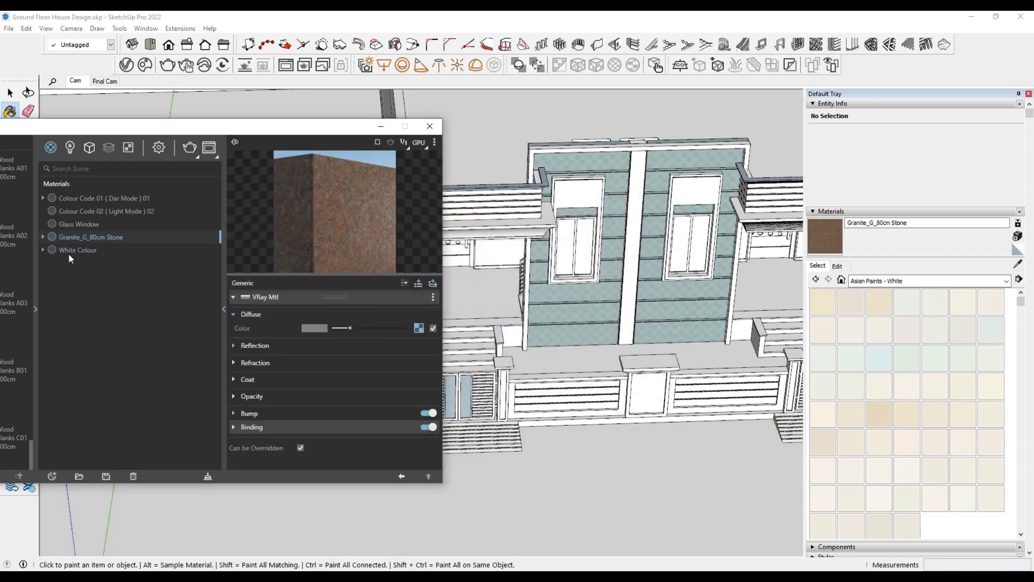
click(69, 253)
Add a Speckle texture as White Colour's bump map.
click(249, 413)
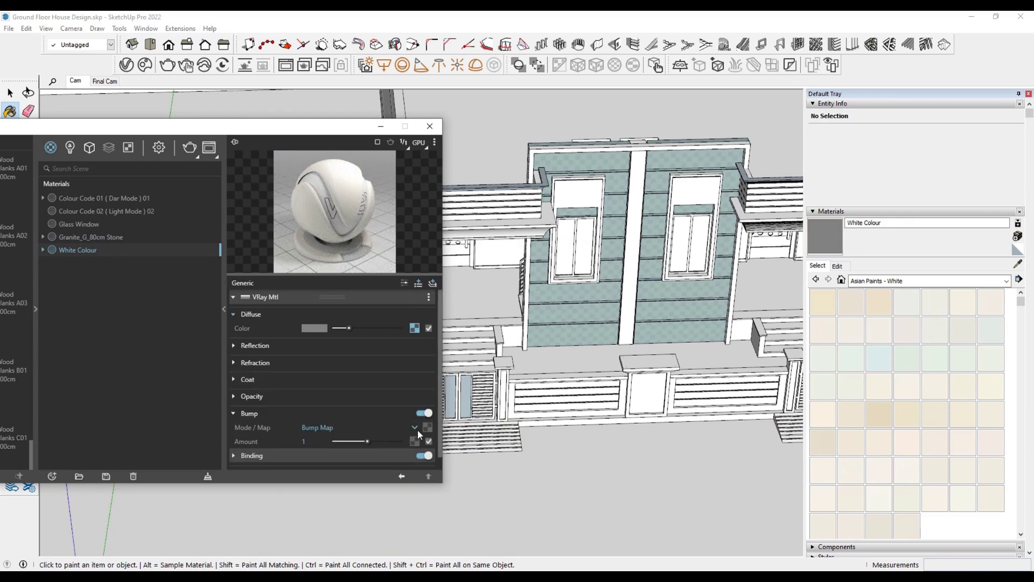
click(414, 441)
click(408, 365)
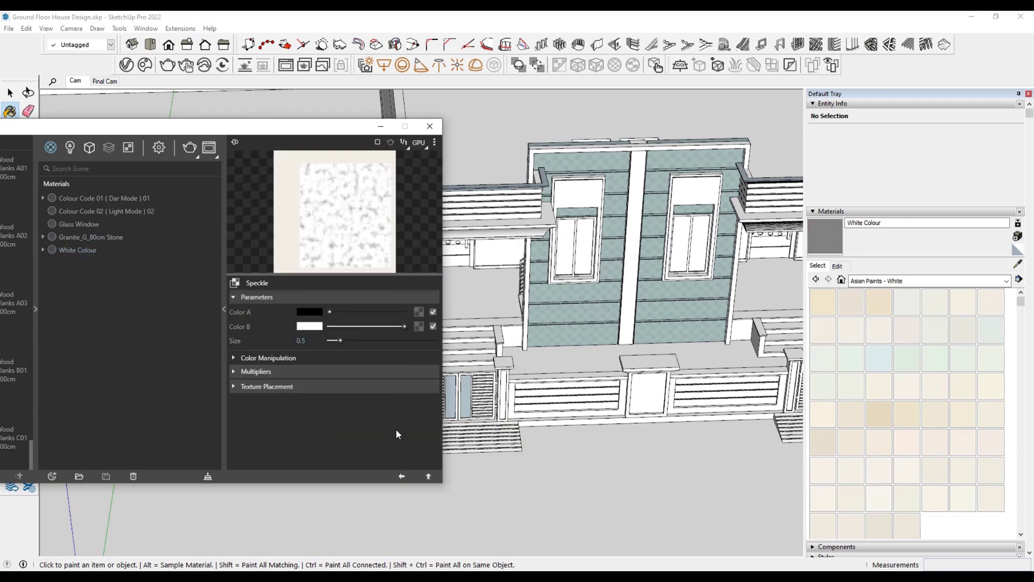
click(401, 477)
Give White Colour a light grey reflection colour with 0.55 glossiness.
click(381, 347)
click(415, 364)
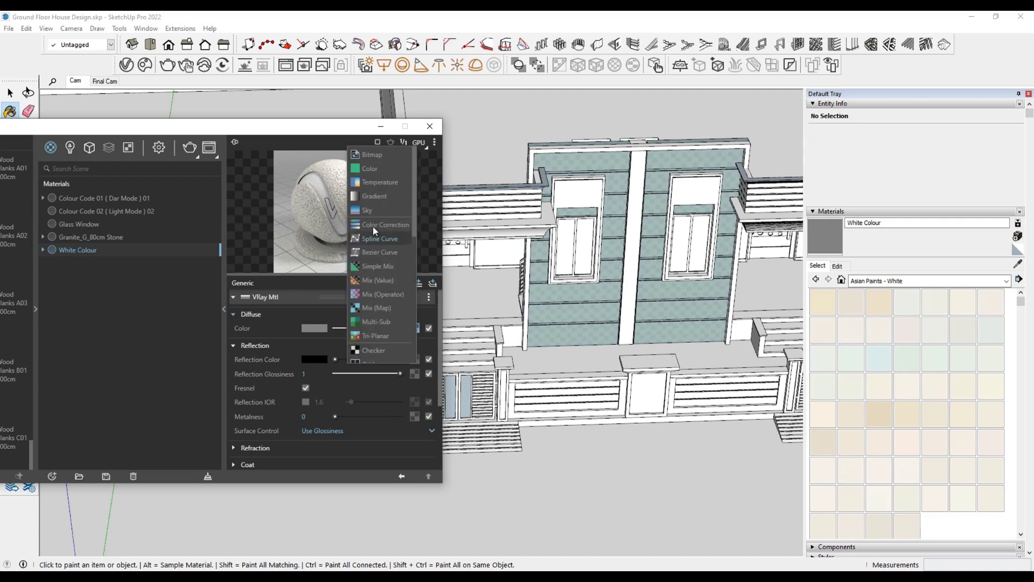
click(380, 168)
drag(330, 311, 431, 312)
click(402, 476)
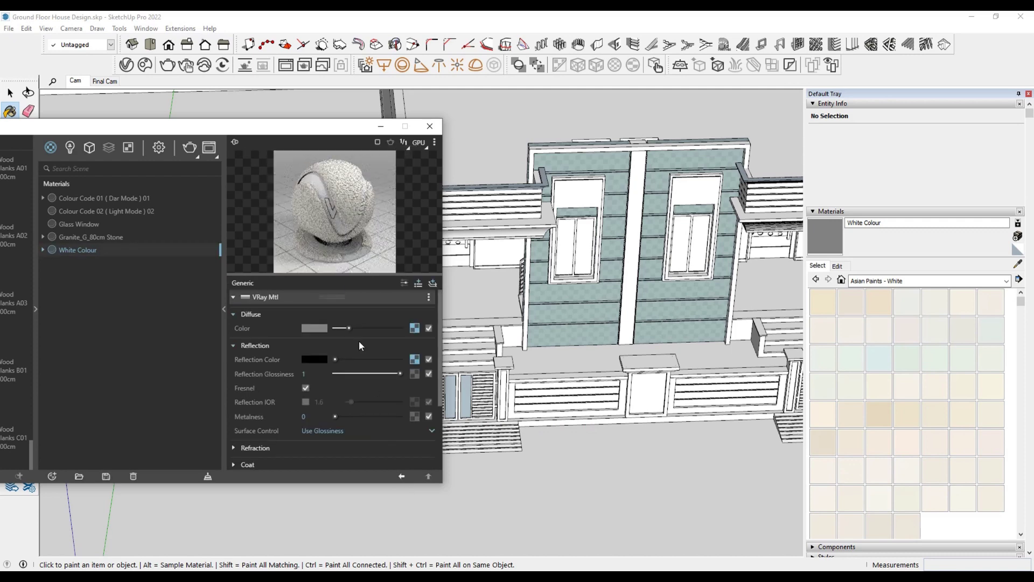
mouse_move(335, 359)
mouse_down()
mouse_move(380, 360)
mouse_move(372, 373)
mouse_up()
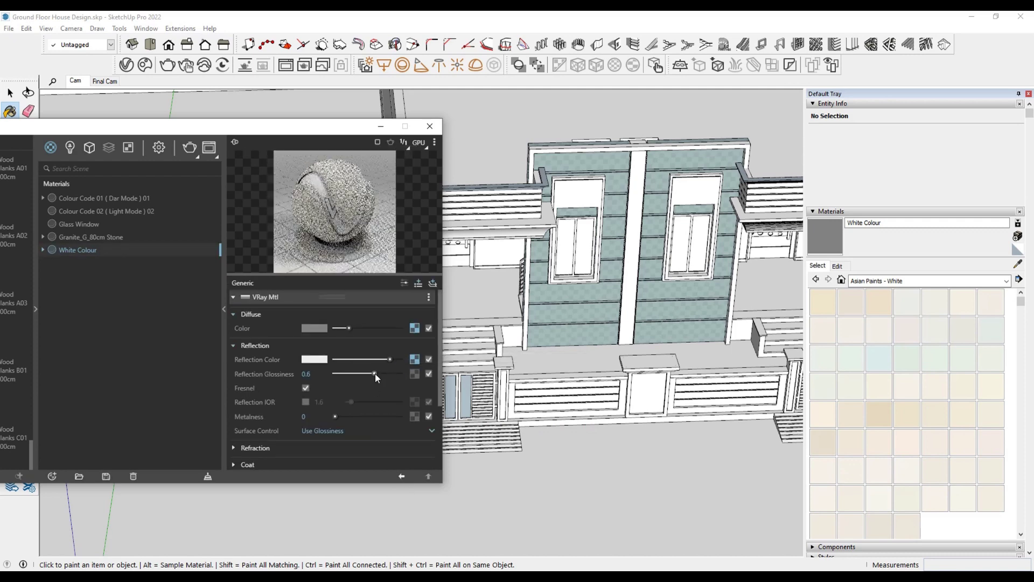
Review the diffuse texture, then select the Colour Code 02 (Light Mode) 02 material.
scroll(386, 382, down, 3)
scroll(399, 356, up, 3)
click(415, 328)
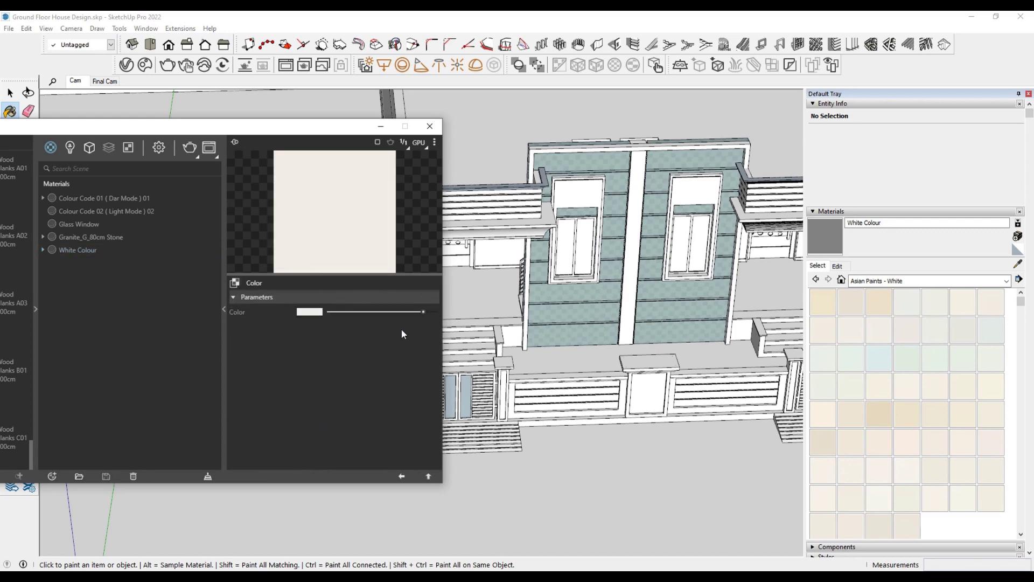
click(403, 477)
drag(316, 133, 346, 138)
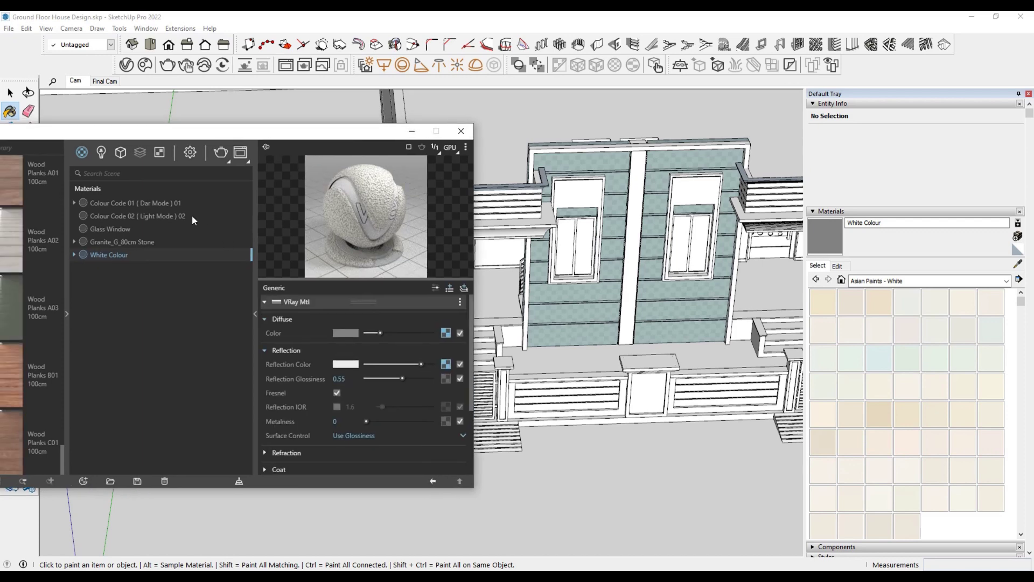
click(191, 216)
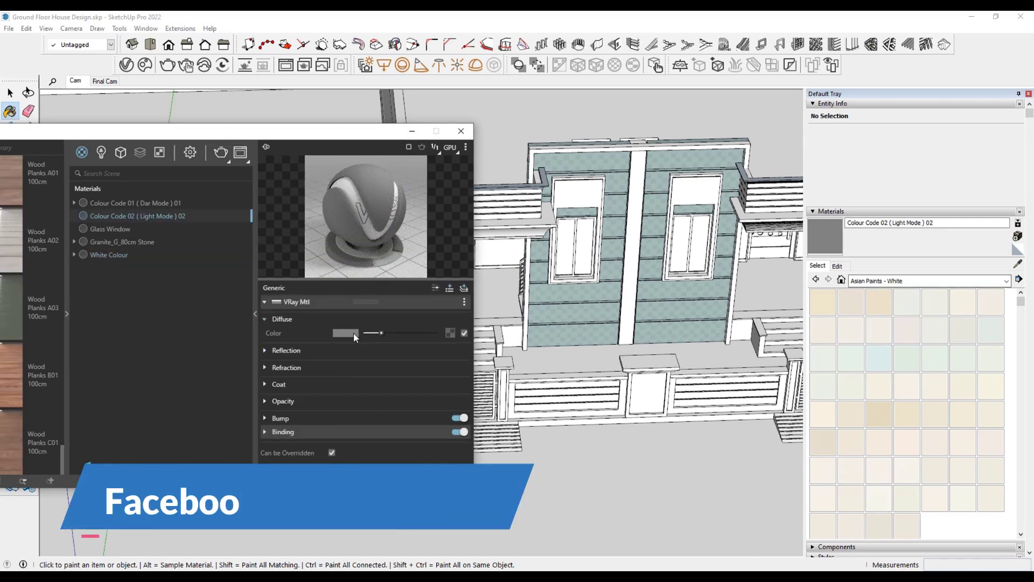
Set Colour Code 02's diffuse to a slightly brightened grey colour texture.
click(347, 332)
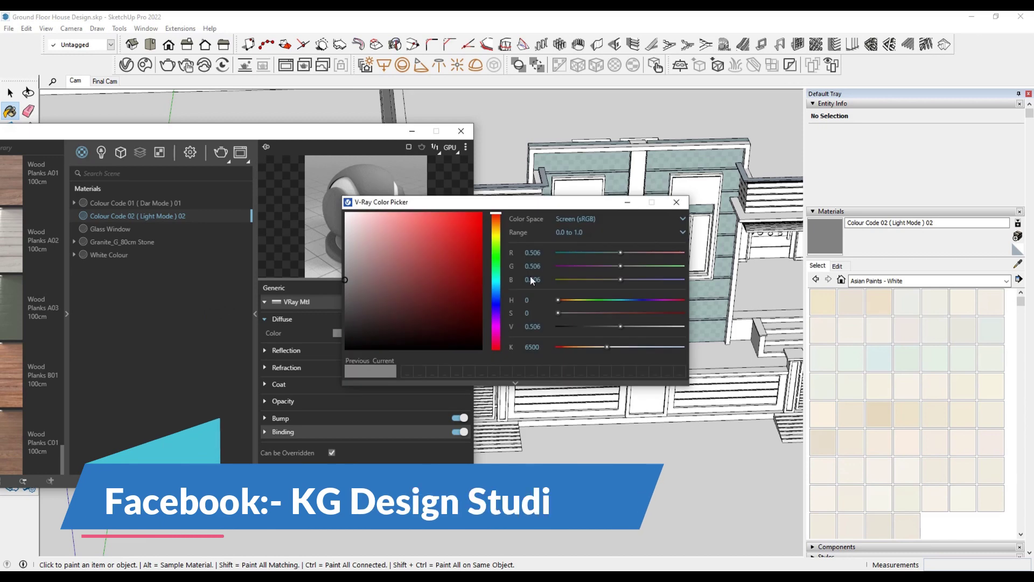
click(681, 205)
right_click(348, 332)
click(450, 333)
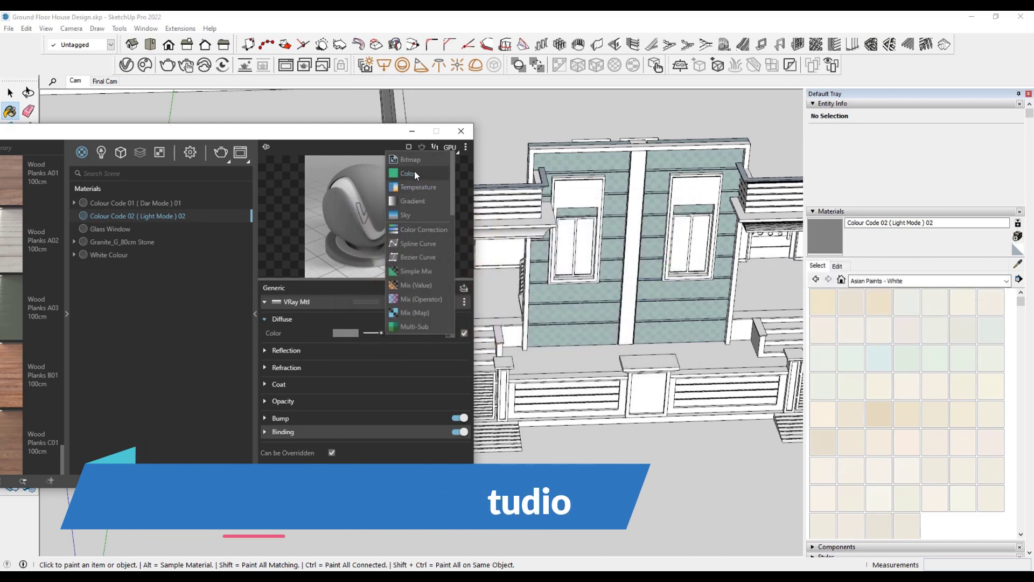
click(415, 170)
click(345, 351)
click(434, 477)
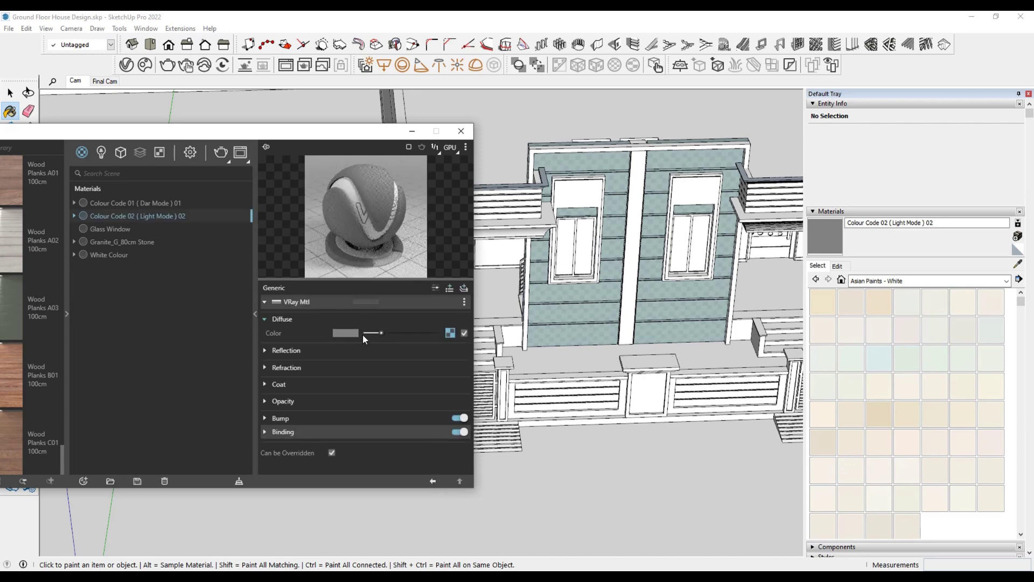
click(349, 333)
drag(346, 322, 346, 311)
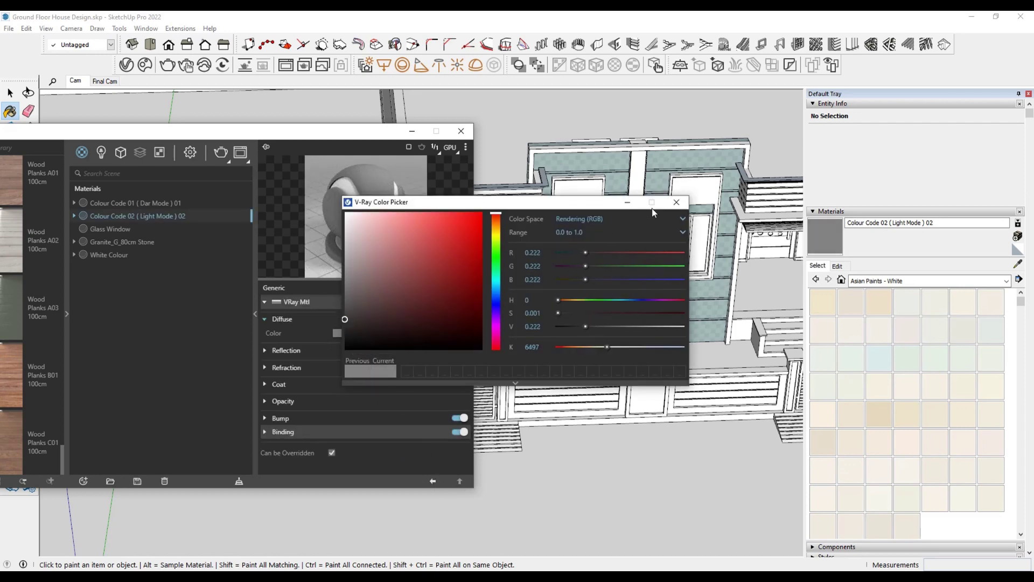
click(676, 202)
Add a Color map for white reflections at 0.6 glossiness.
click(454, 358)
click(414, 178)
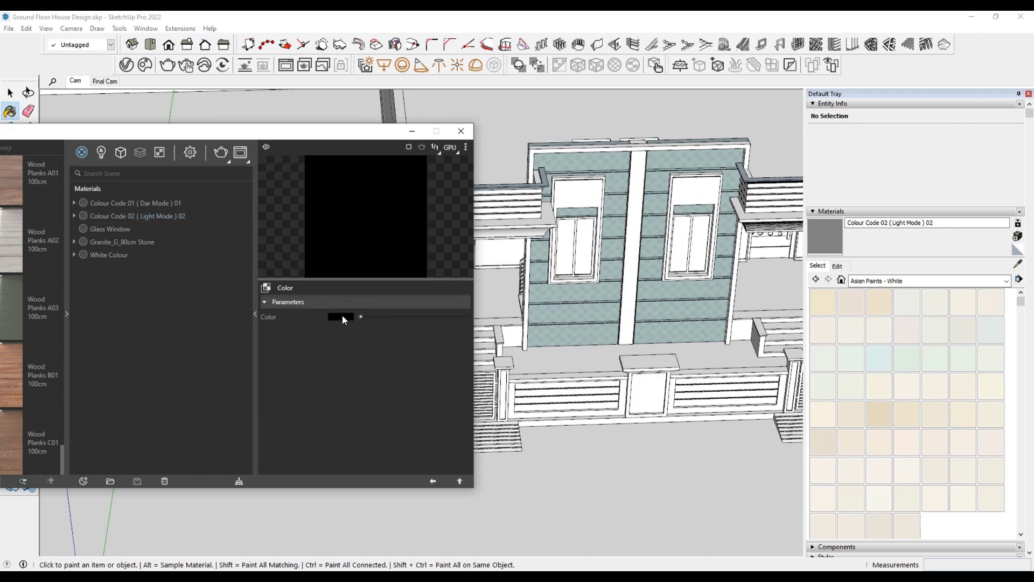
click(433, 480)
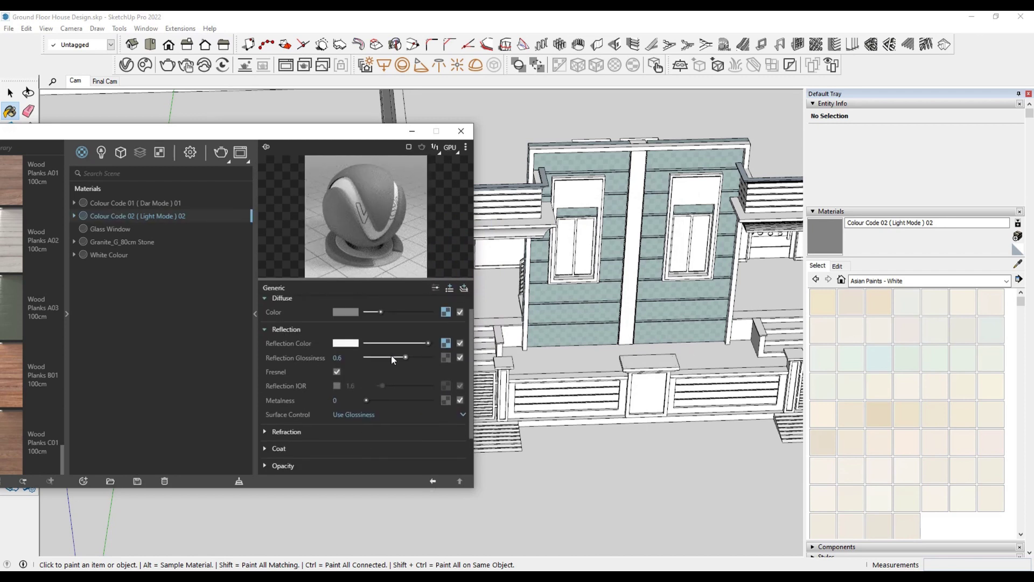
Use the Granite texture as Colour Code 02's bump map.
scroll(320, 415, down, 2)
click(459, 447)
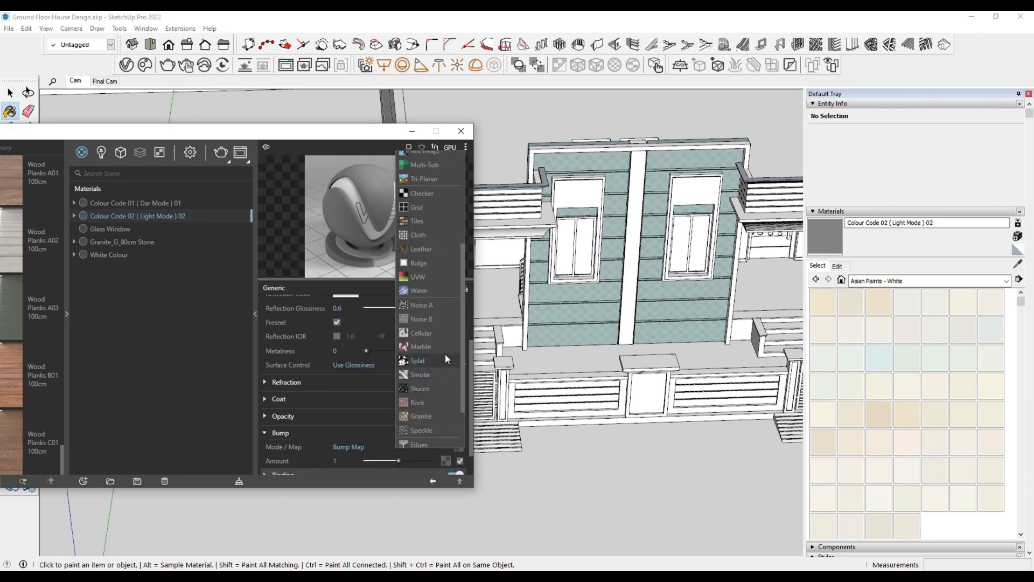
click(441, 418)
click(434, 479)
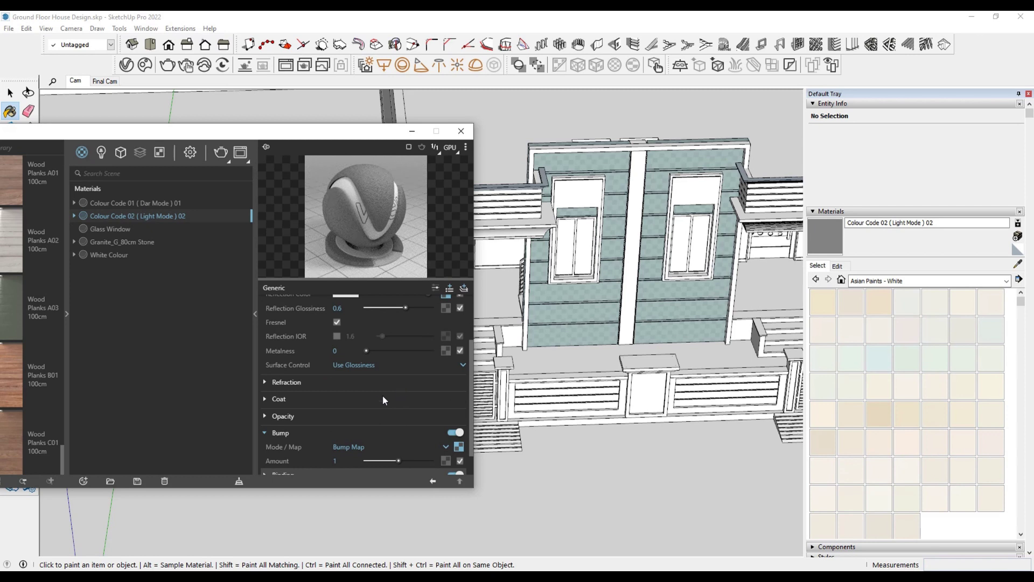
scroll(383, 395, up, 3)
Recheck the reflection and diffuse colours, then orbit the model to face the windows.
click(441, 365)
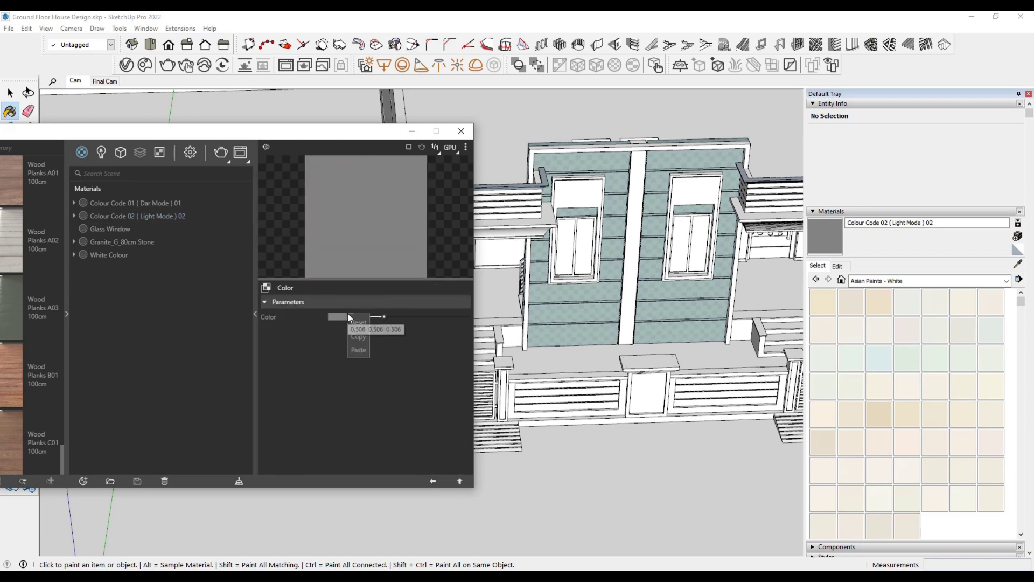
click(351, 332)
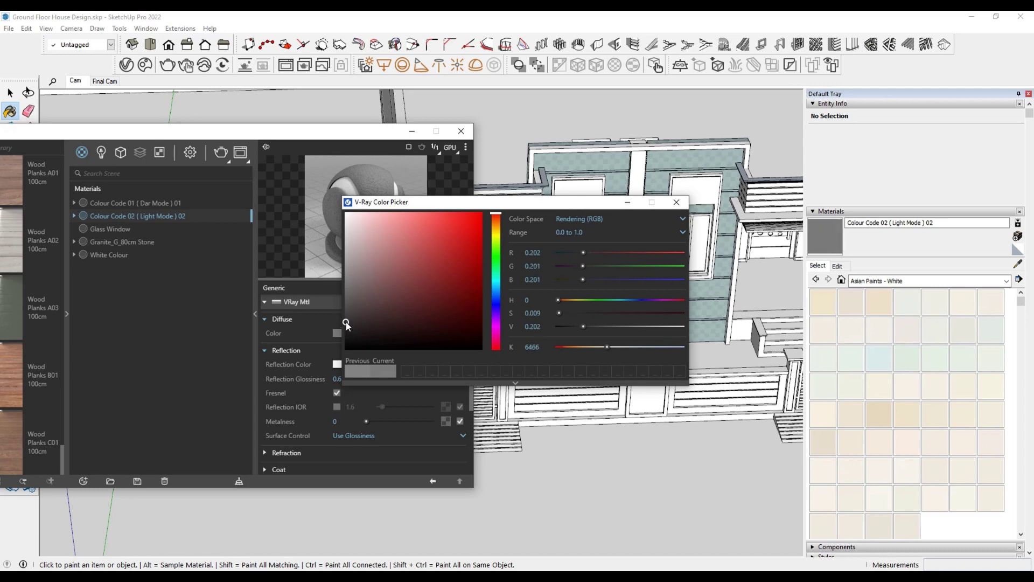
click(668, 207)
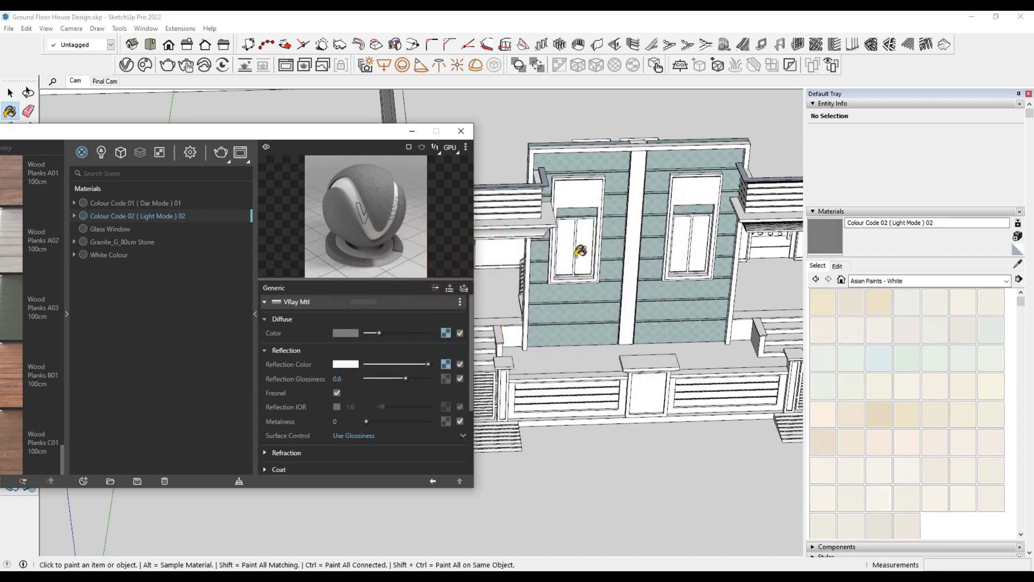
middle_drag(580, 251, 166, 97)
scroll(511, 229, up, 5)
Paint the window frame with the grey Colour Code 02 material.
scroll(591, 205, up, 5)
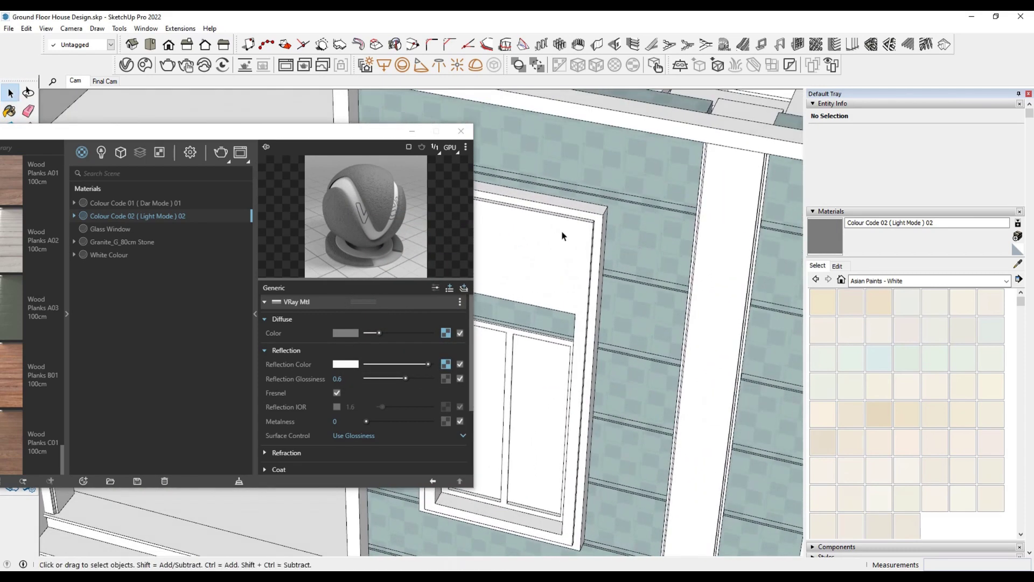
scroll(561, 234, up, 3)
triple_click(606, 220)
scroll(606, 219, down, 4)
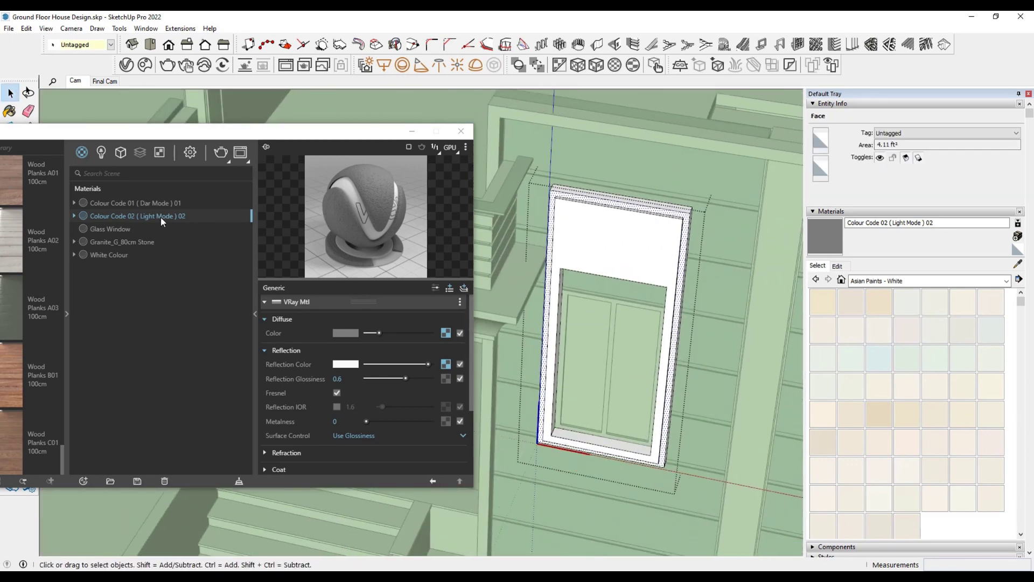
click(191, 239)
click(1018, 264)
scroll(669, 208, up, 3)
scroll(692, 173, up, 3)
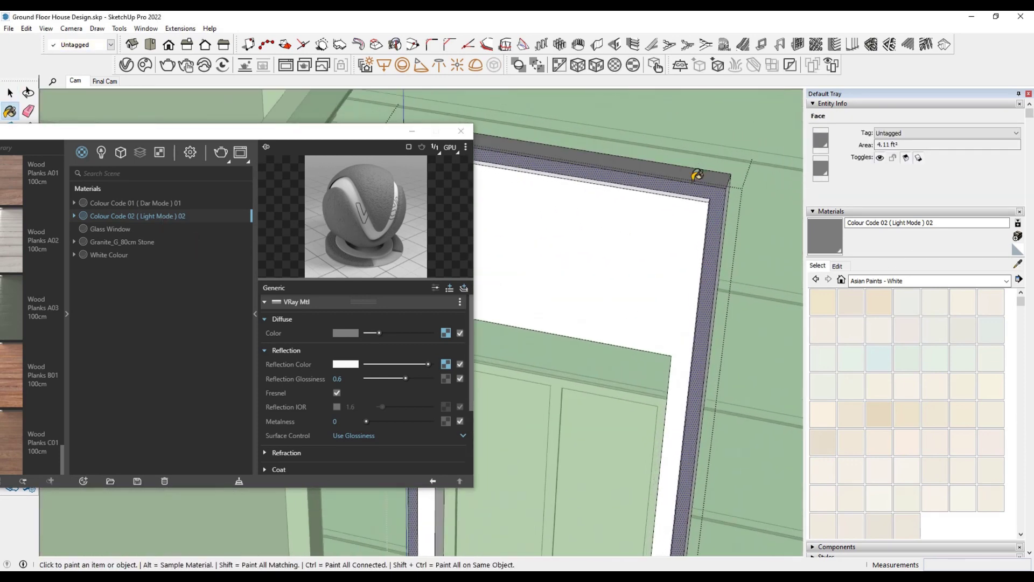
scroll(578, 232, up, 3)
scroll(571, 302, down, 4)
scroll(561, 366, up, 3)
scroll(561, 348, up, 3)
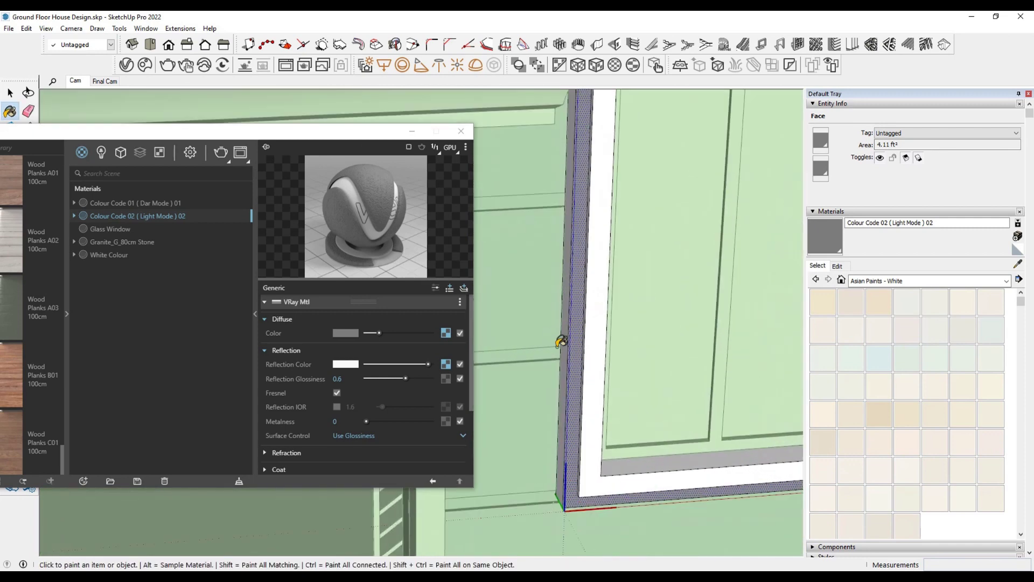
scroll(566, 351, up, 2)
scroll(567, 352, down, 3)
scroll(573, 307, up, 3)
scroll(586, 187, up, 2)
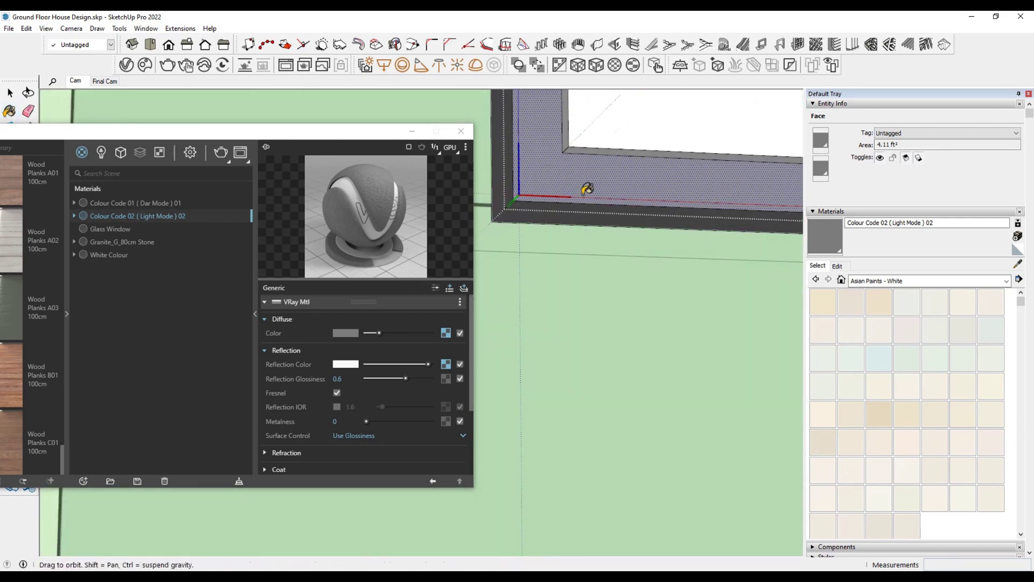
key(space)
Select the window's glass face and bring up its context options.
right_click(104, 254)
click(137, 278)
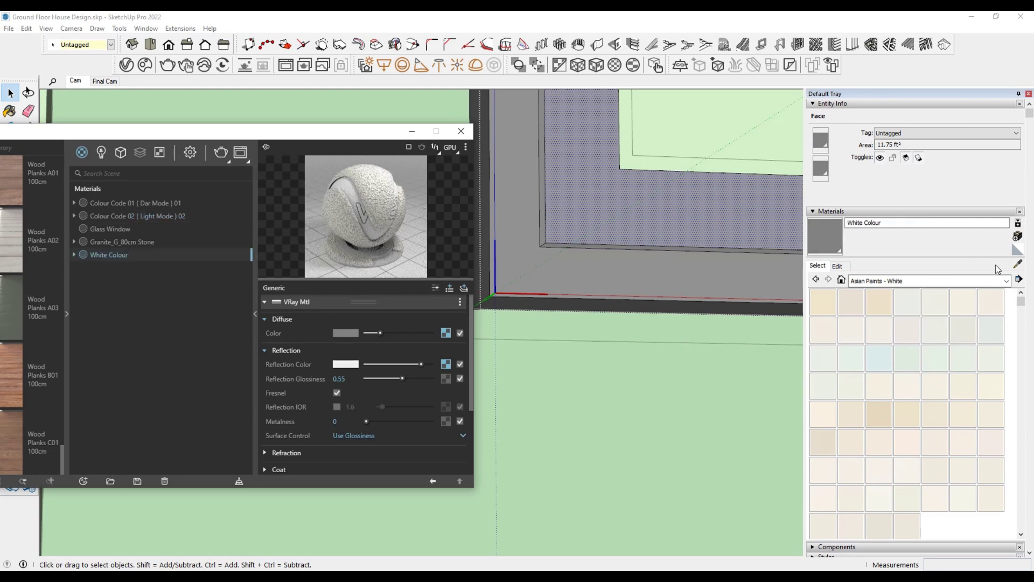
right_click(109, 257)
scroll(522, 198, down, 2)
scroll(558, 213, down, 2)
scroll(620, 232, down, 2)
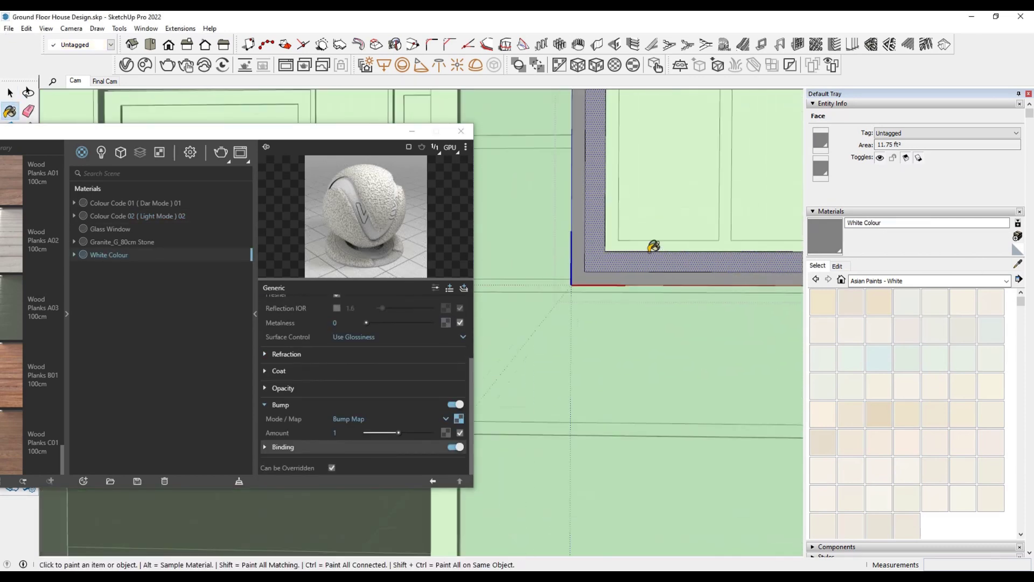
scroll(654, 244, down, 2)
scroll(642, 195, up, 3)
scroll(642, 164, down, 3)
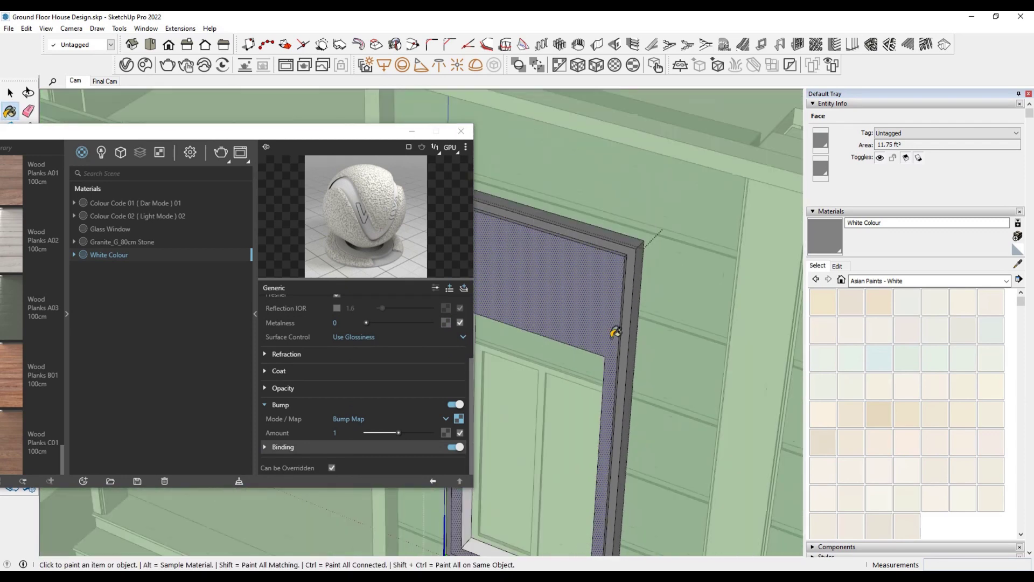
scroll(617, 345, down, 2)
scroll(593, 334, down, 2)
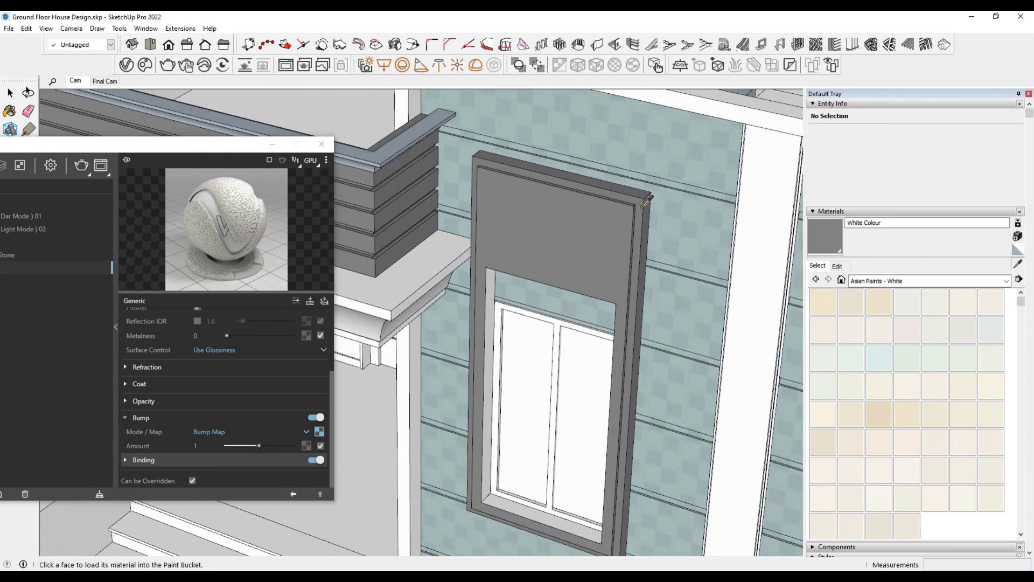
scroll(645, 204, up, 2)
Sample the grey frame material, then apply White Colour to the selected railing.
alt+click(645, 203)
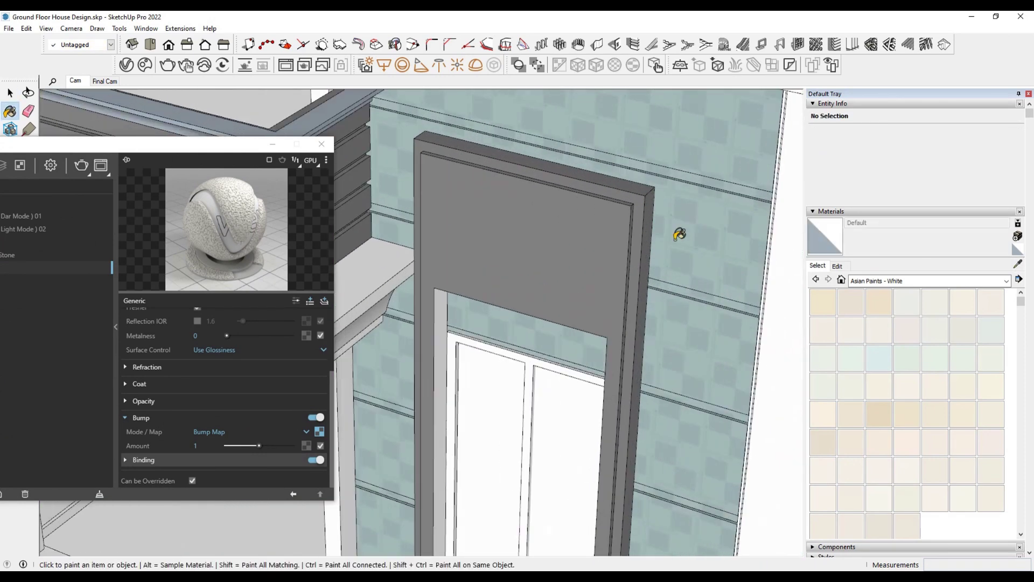
alt+click(640, 185)
scroll(641, 191, down, 5)
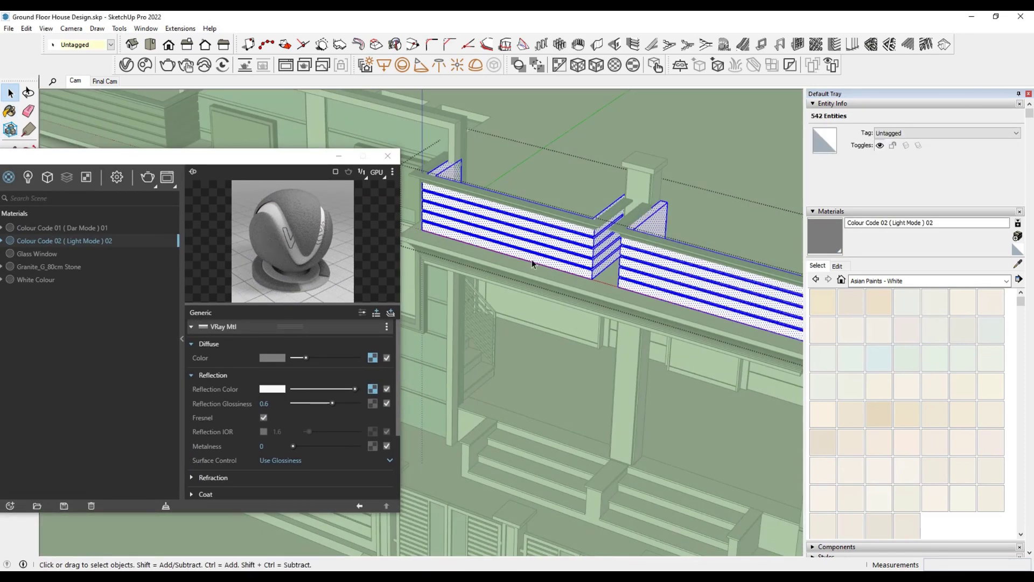
drag(195, 156, 306, 164)
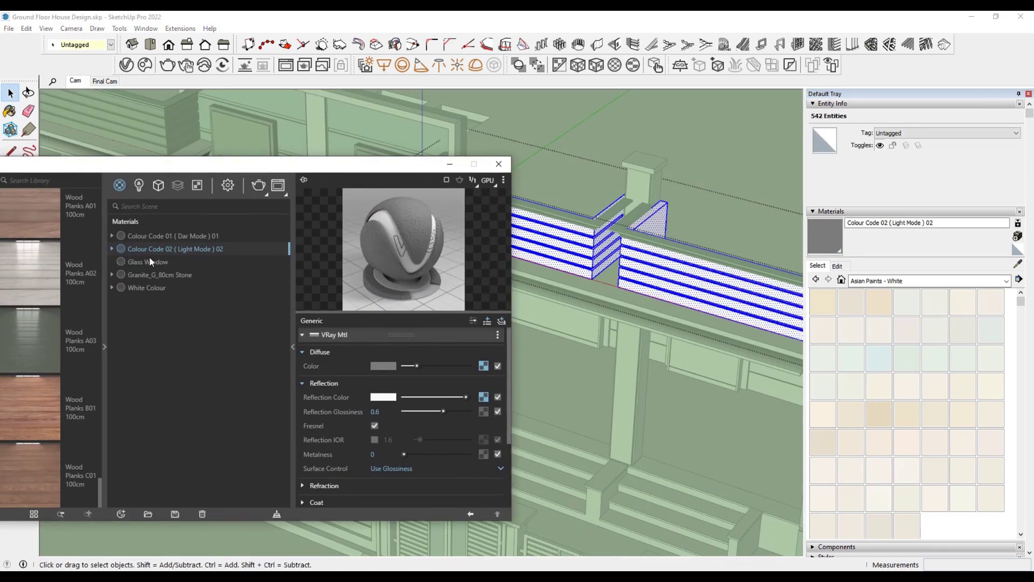
click(139, 286)
right_click(139, 286)
click(172, 308)
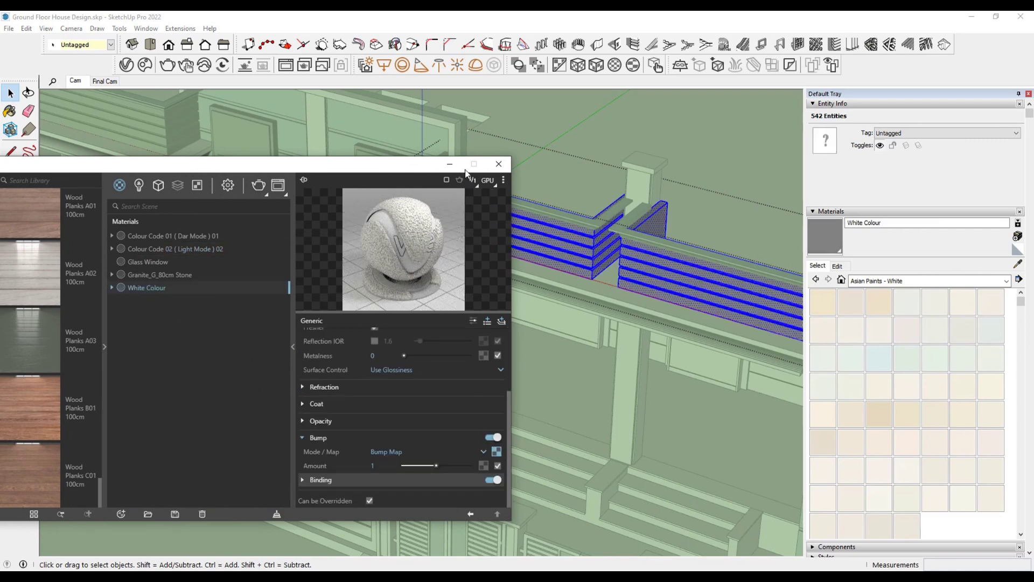
click(499, 164)
click(601, 225)
scroll(599, 226, down, 3)
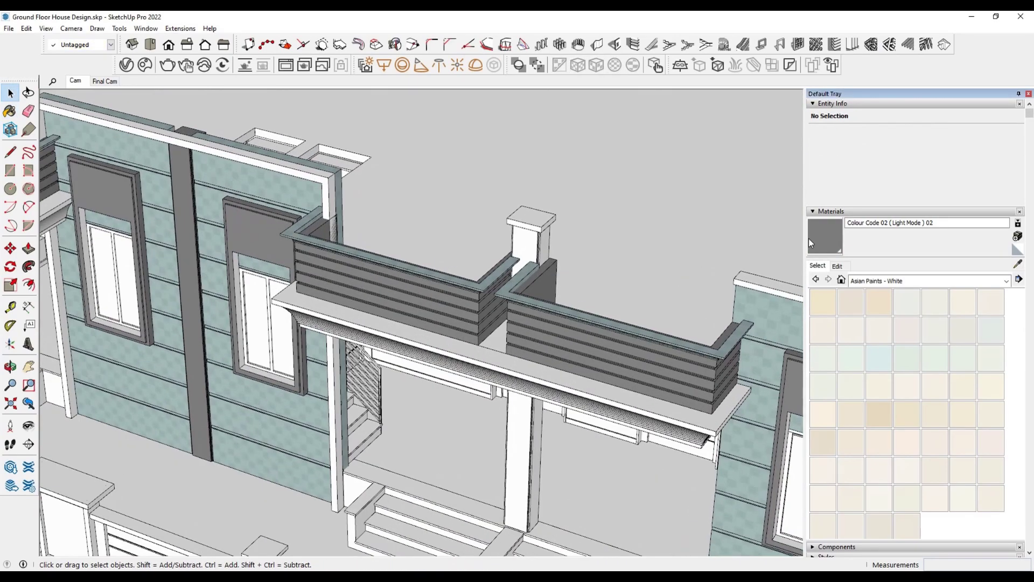
click(810, 240)
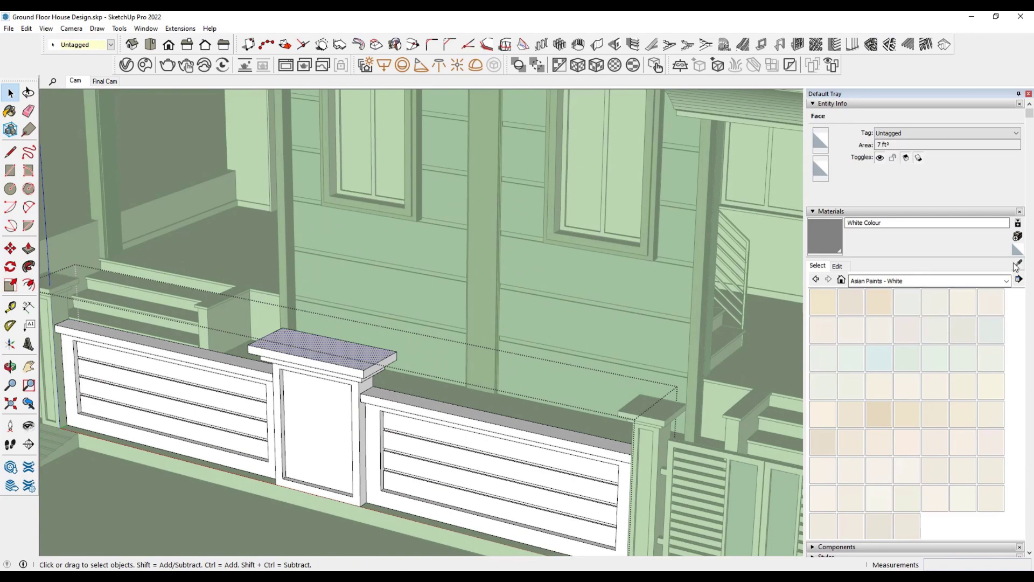
Load Colour Code 02 in the Paint Bucket and orbit to the pillar caps.
click(1018, 264)
click(497, 208)
scroll(382, 326, up, 3)
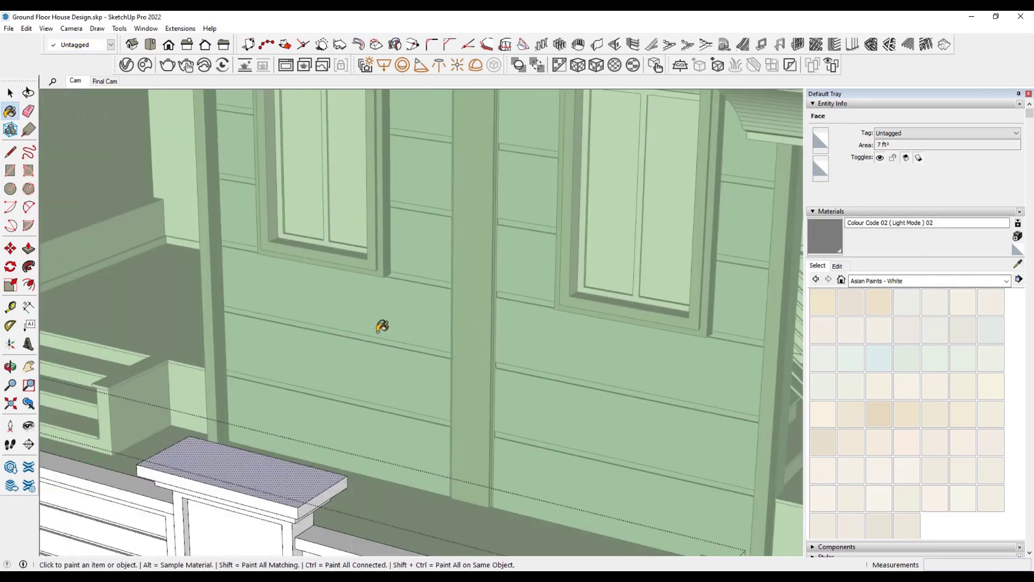
scroll(382, 327, up, 3)
middle_drag(397, 318, 443, 178)
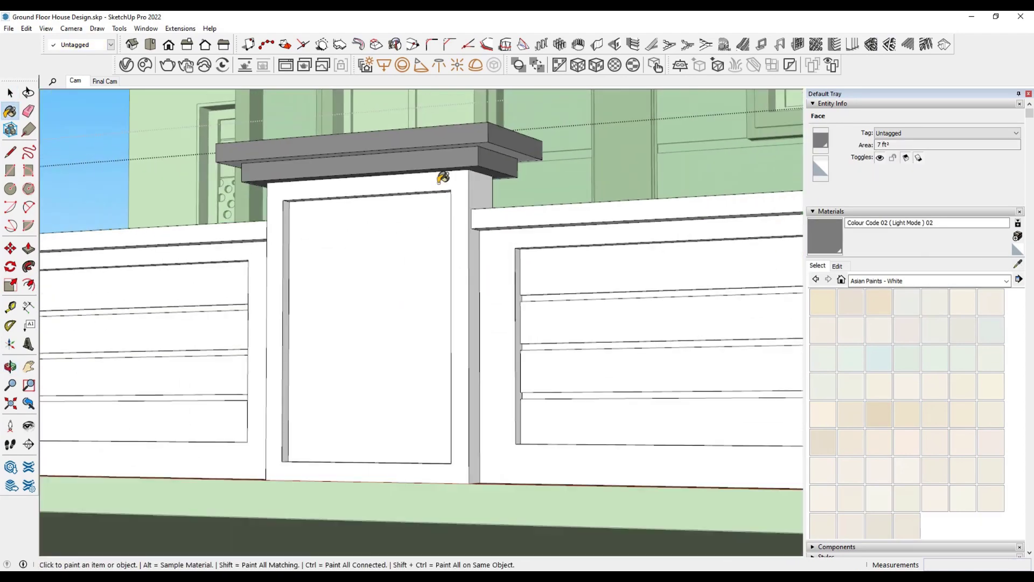
scroll(543, 204, up, 5)
scroll(558, 215, down, 10)
scroll(559, 215, up, 8)
mouse_move(559, 215)
middle_down()
mouse_move(492, 247)
mouse_move(254, 302)
mouse_move(226, 139)
middle_up()
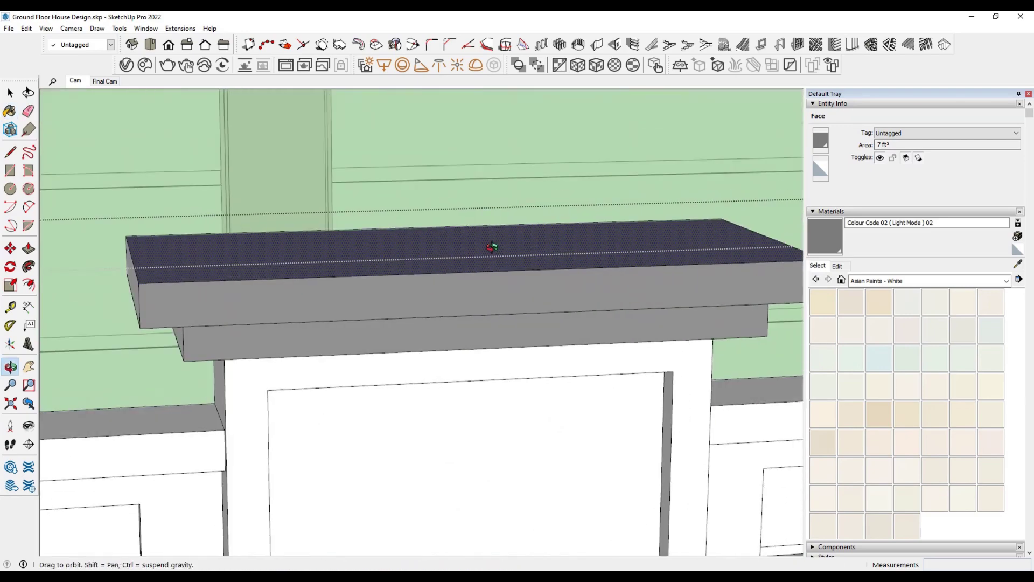
scroll(330, 314, up, 3)
mouse_move(330, 314)
shift+middle_down()
mouse_move(240, 338)
mouse_move(307, 316)
mouse_move(169, 231)
mouse_move(296, 244)
mouse_move(343, 171)
shift+middle_up()
key(b)
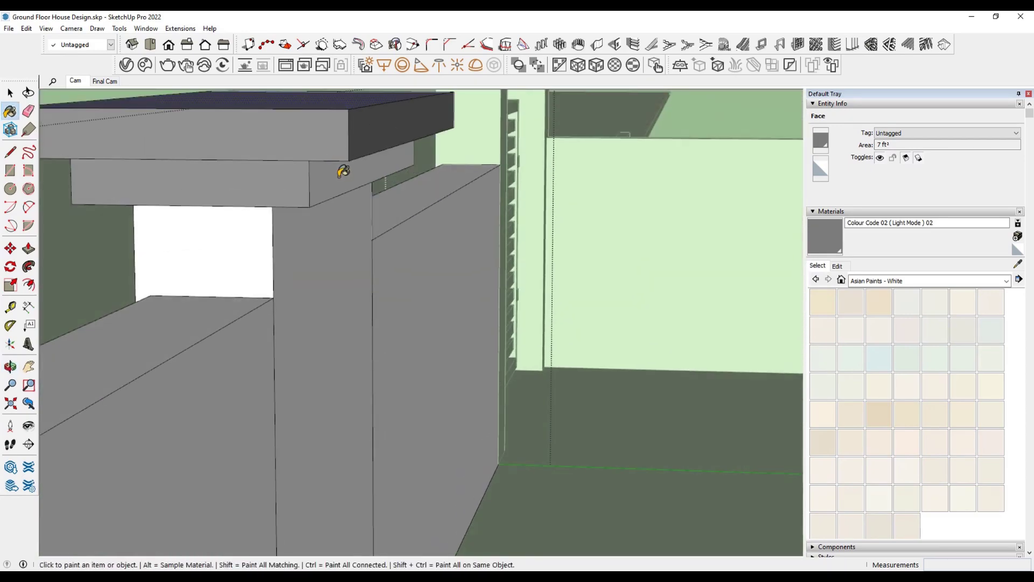
Select the boundary wall's grey pillar cap.
scroll(343, 171, down, 5)
scroll(421, 178, up, 5)
mouse_move(421, 178)
middle_down()
mouse_move(486, 166)
mouse_move(499, 196)
middle_up()
scroll(481, 189, up, 2)
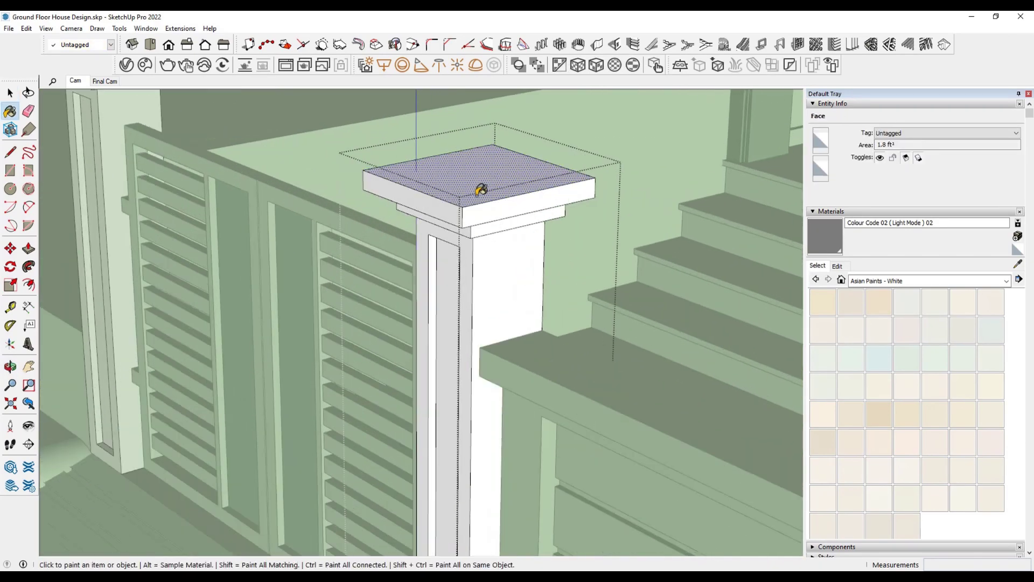
key(space)
drag(258, 151, 561, 215)
middle_drag(561, 214, 430, 169)
drag(297, 176, 600, 247)
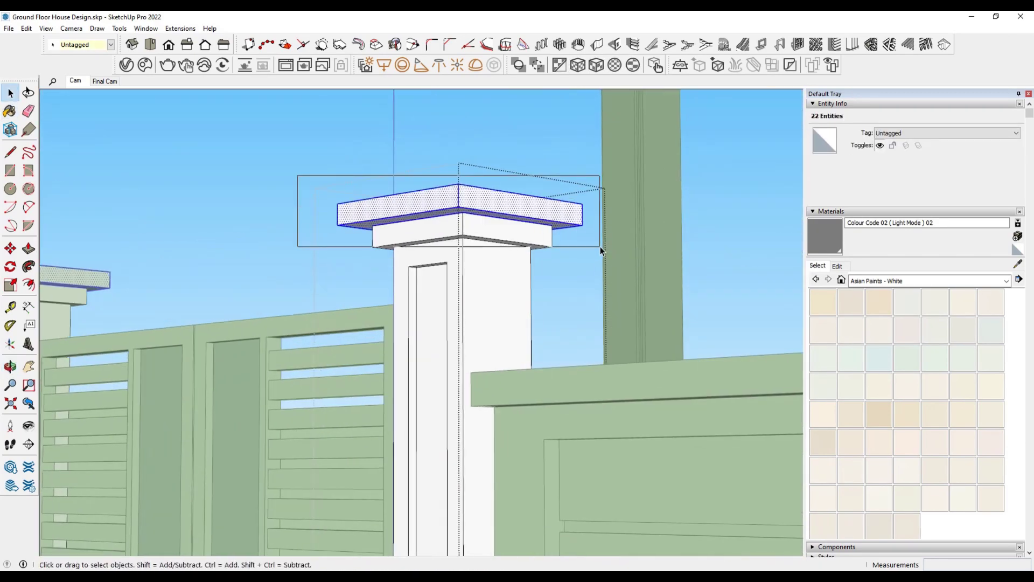
mouse_move(456, 197)
middle_down()
mouse_move(462, 240)
mouse_move(554, 250)
mouse_move(416, 238)
middle_up()
scroll(396, 230, up, 3)
Sample White Colour and then the teal tile material from the pillar.
key(space)
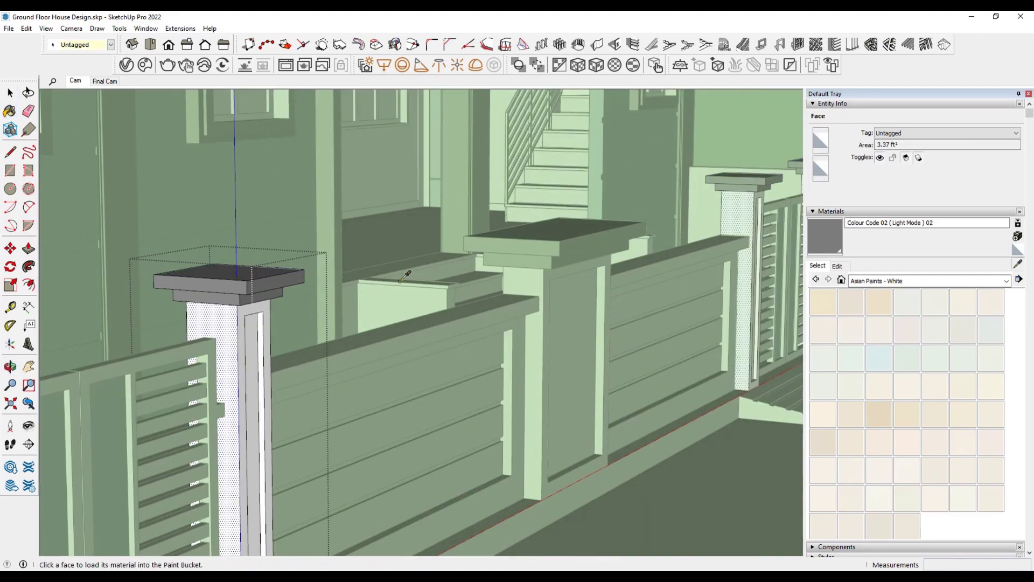
mouse_move(403, 278)
middle_down()
mouse_move(282, 282)
mouse_move(208, 157)
middle_up()
alt+click(289, 226)
mouse_move(289, 226)
middle_down()
mouse_move(220, 236)
mouse_move(296, 212)
mouse_move(549, 238)
mouse_move(722, 301)
mouse_move(716, 209)
mouse_move(538, 242)
mouse_move(468, 232)
middle_up()
alt+click(469, 232)
Paint the pillar's side panel and the wall panel strips with the tile material.
click(469, 261)
key(space)
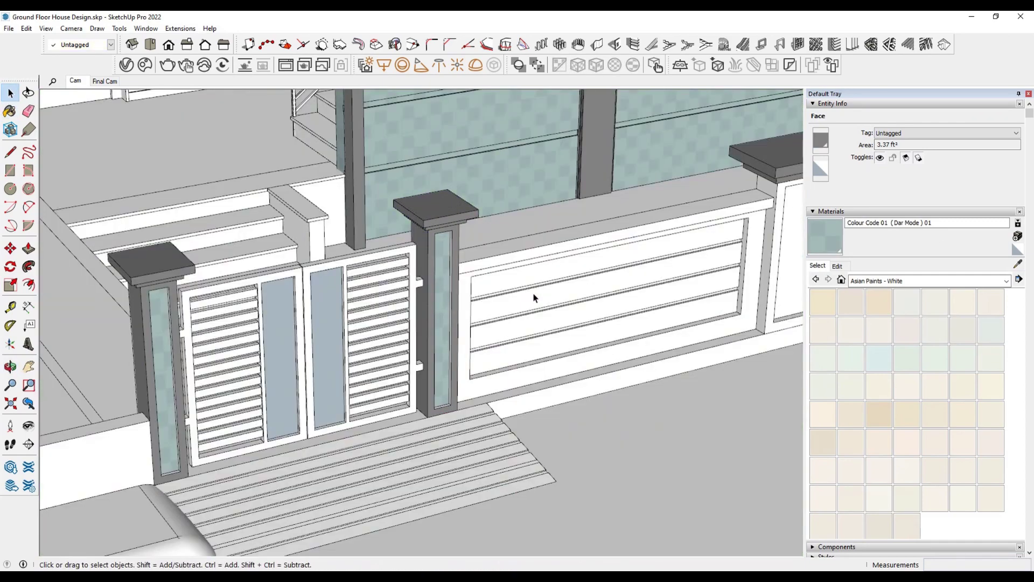
double_click(533, 298)
scroll(534, 297, up, 3)
key(b)
click(554, 265)
click(561, 335)
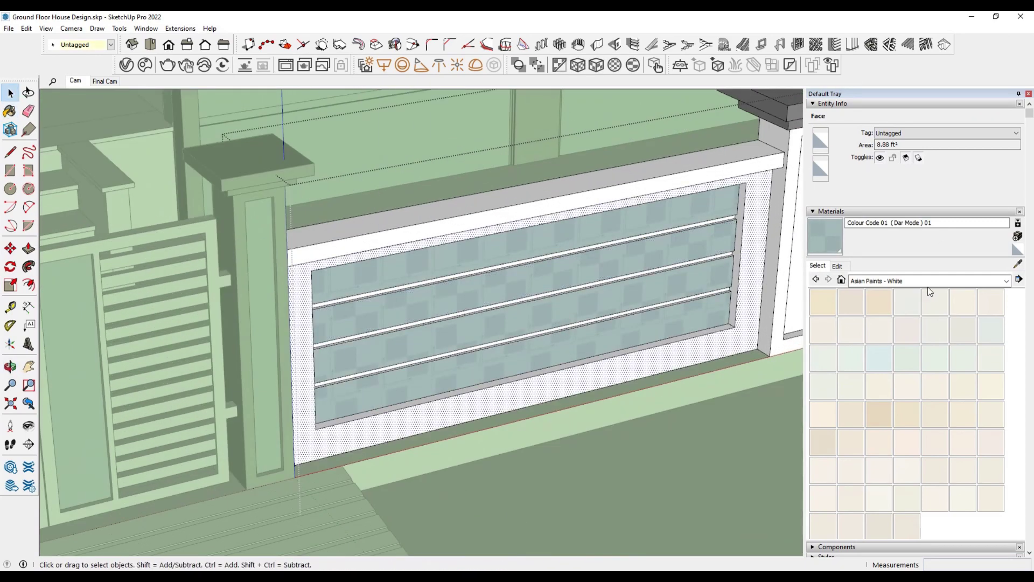
Paint the wall panel's border dark grey.
middle_drag(312, 144, 288, 263)
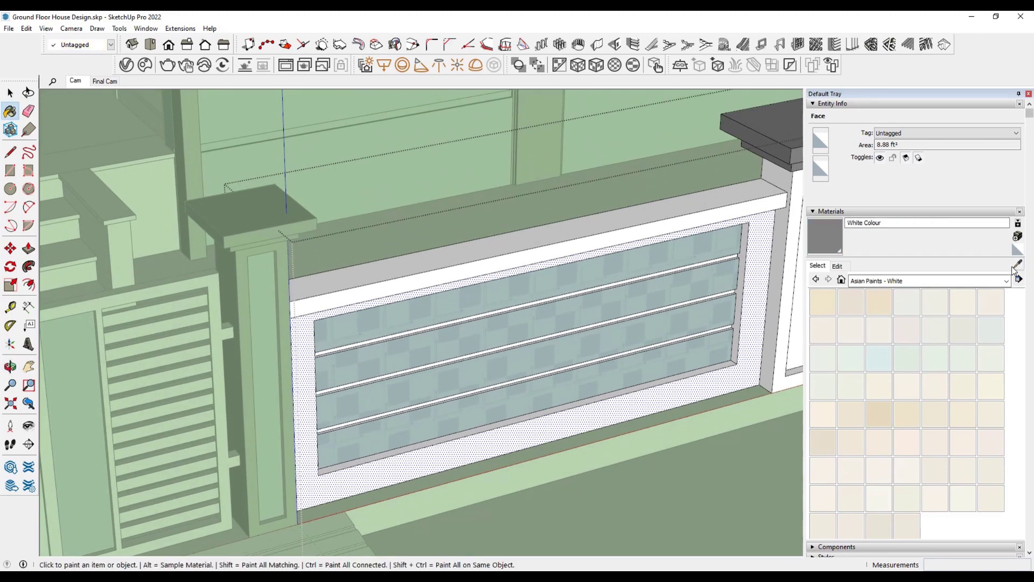
scroll(604, 270, up, 3)
click(630, 250)
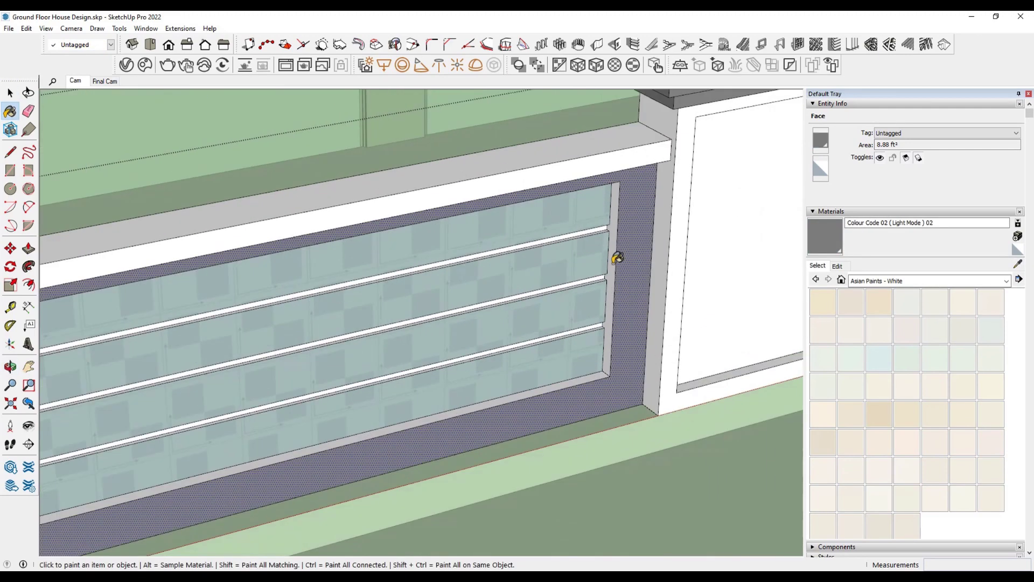
scroll(212, 335, down, 3)
scroll(183, 359, up, 3)
scroll(179, 362, up, 1)
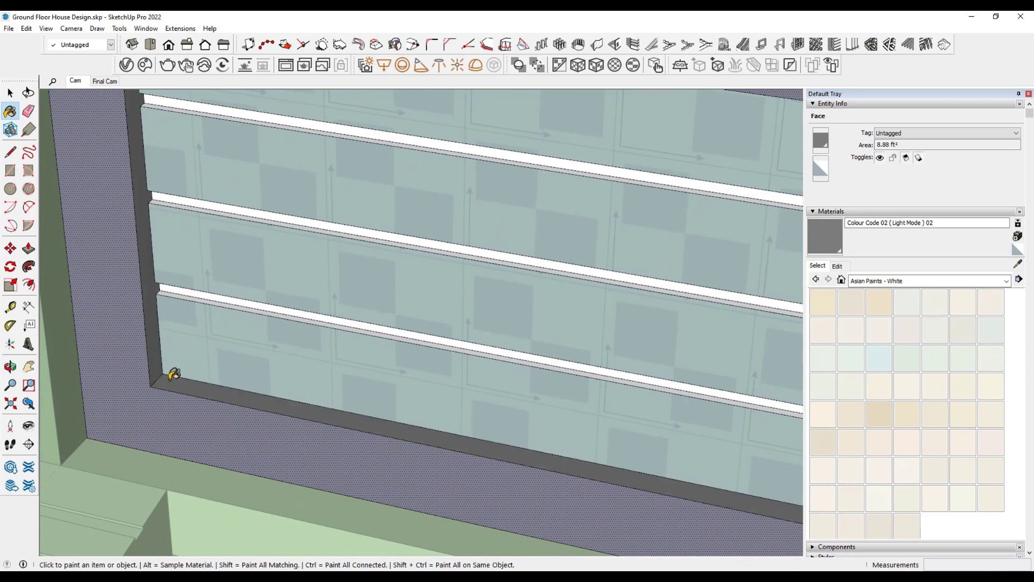
scroll(166, 374, down, 3)
scroll(166, 374, down, 2)
scroll(300, 289, up, 2)
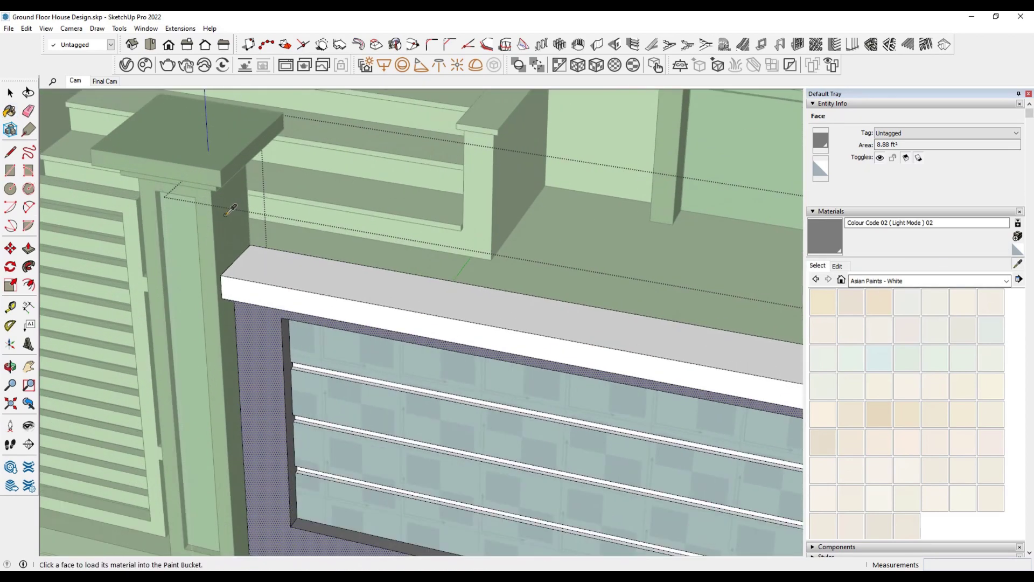
Sample White Colour, then load the grey Colour Code 02 material.
alt+click(300, 289)
scroll(277, 293, up, 3)
scroll(328, 359, up, 2)
scroll(194, 293, down, 4)
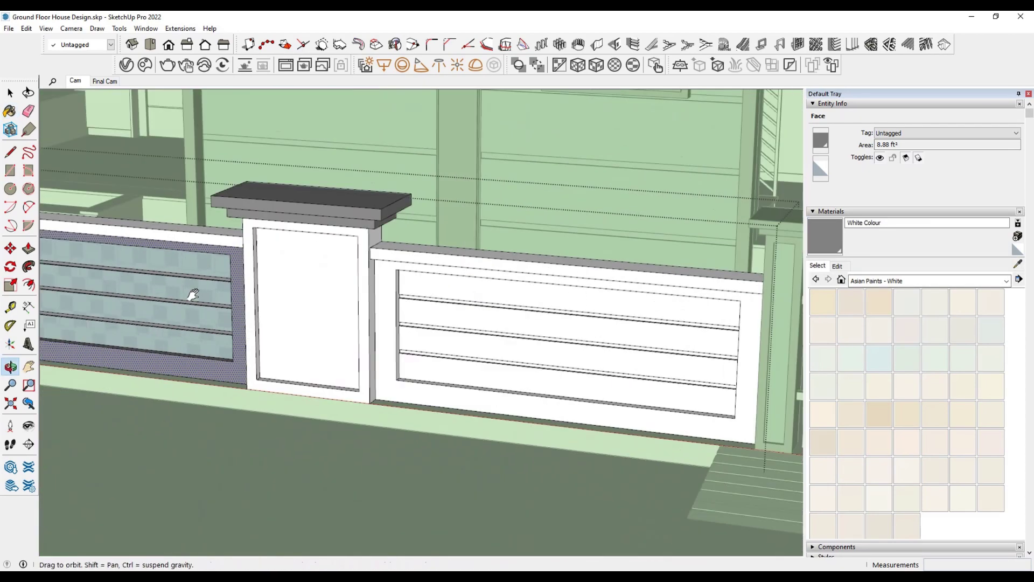
scroll(465, 280, up, 4)
scroll(454, 201, up, 2)
scroll(651, 247, up, 2)
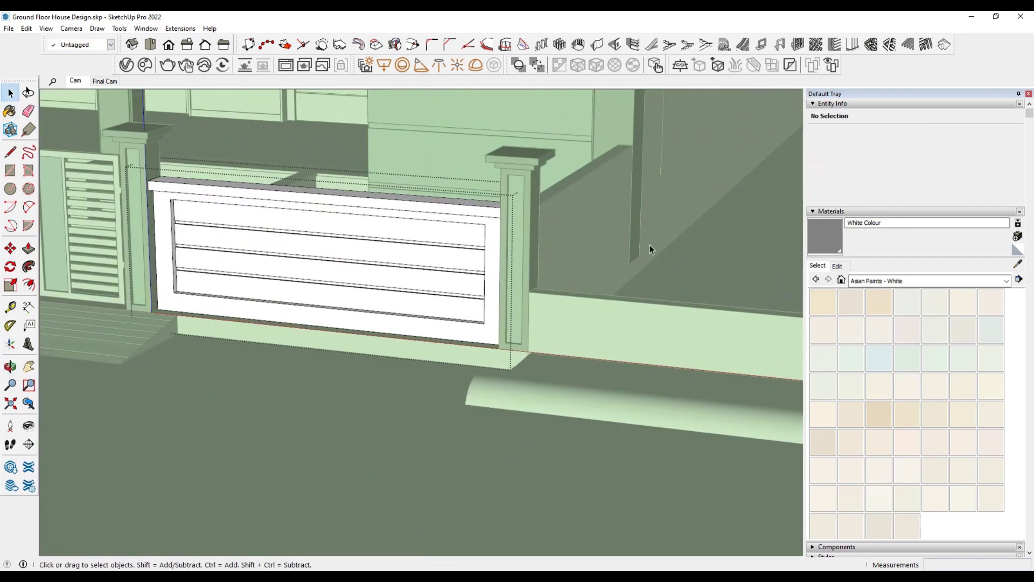
scroll(539, 242, up, 3)
key(space)
scroll(508, 300, down, 3)
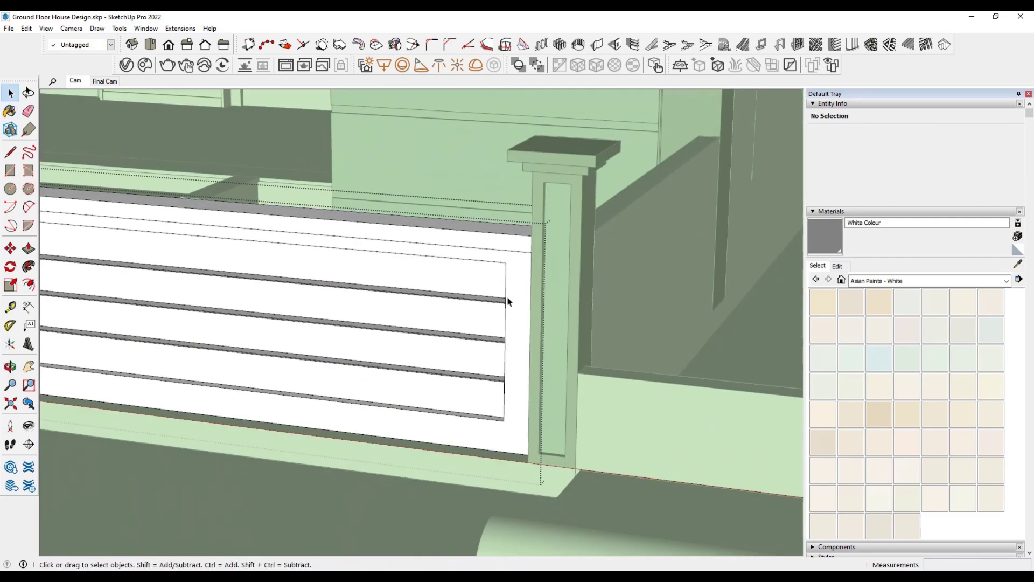
click(1018, 265)
scroll(338, 282, down, 5)
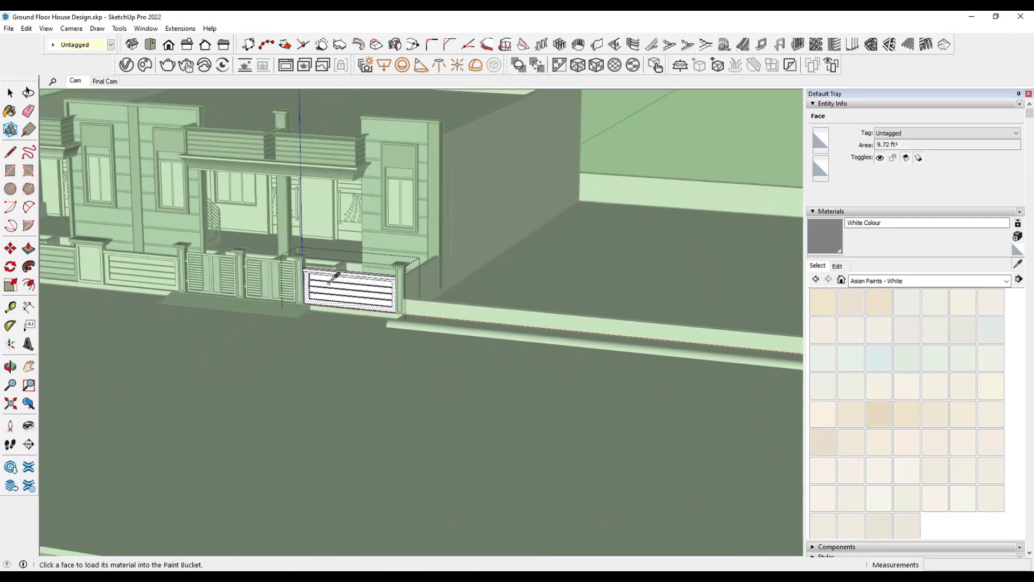
scroll(296, 272, up, 3)
click(461, 323)
Alt-sample the White Colour material and orbit to a front view of the pillar.
scroll(462, 323, up, 3)
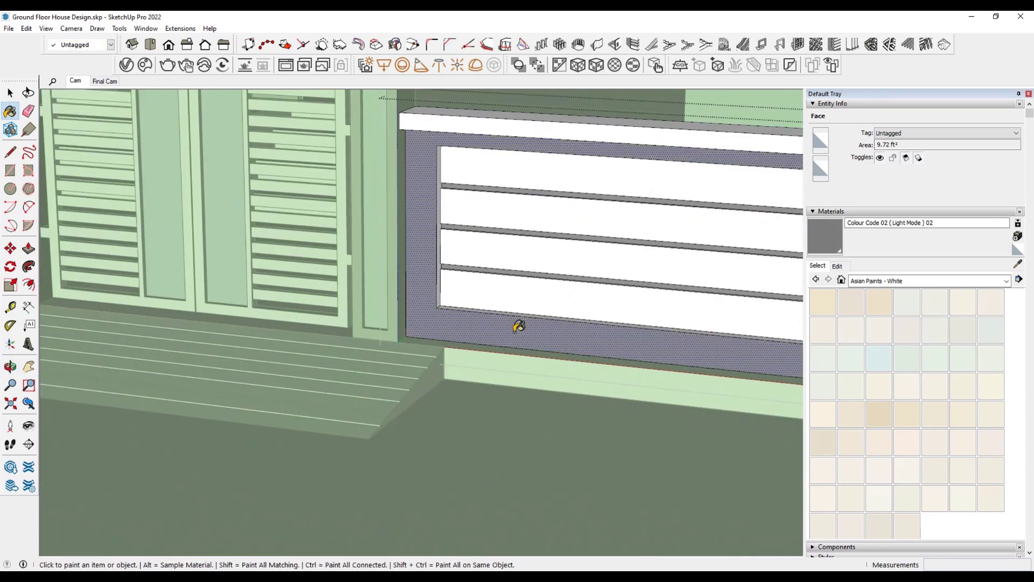
scroll(250, 358, down, 3)
scroll(674, 238, up, 4)
scroll(636, 210, up, 2)
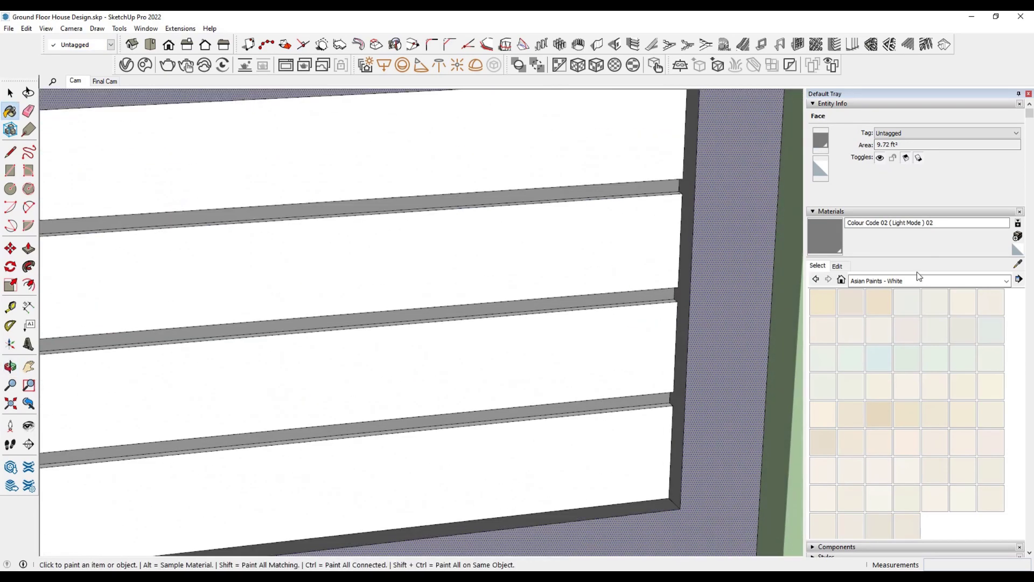
key(alt)
alt+click(607, 187)
scroll(529, 173, down, 3)
scroll(527, 282, down, 3)
scroll(393, 250, up, 3)
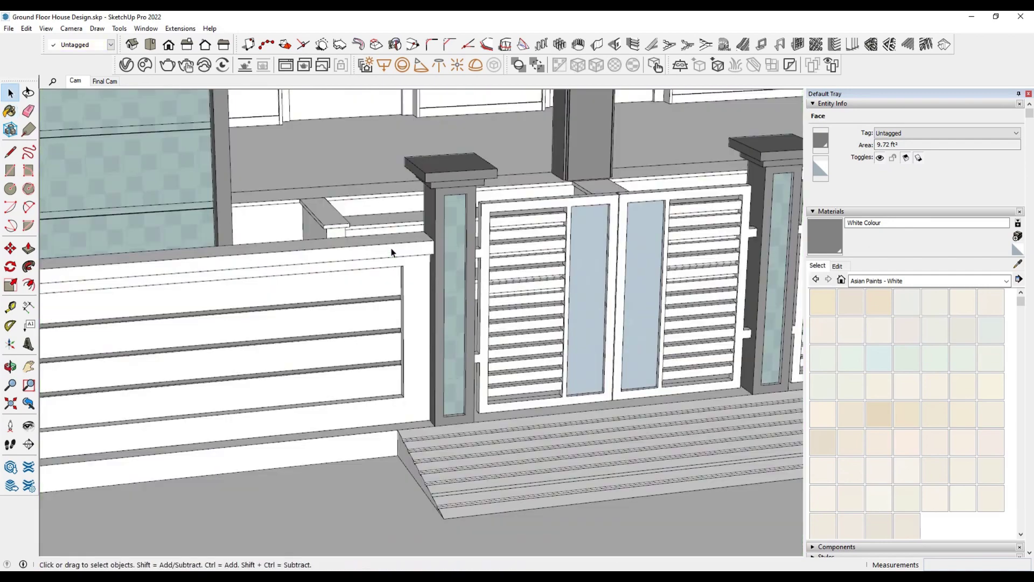
scroll(368, 267, up, 3)
mouse_move(368, 268)
middle_down()
mouse_move(452, 254)
mouse_move(591, 178)
middle_up()
Select the top face of the left boundary wall.
key(space)
scroll(499, 331, down, 3)
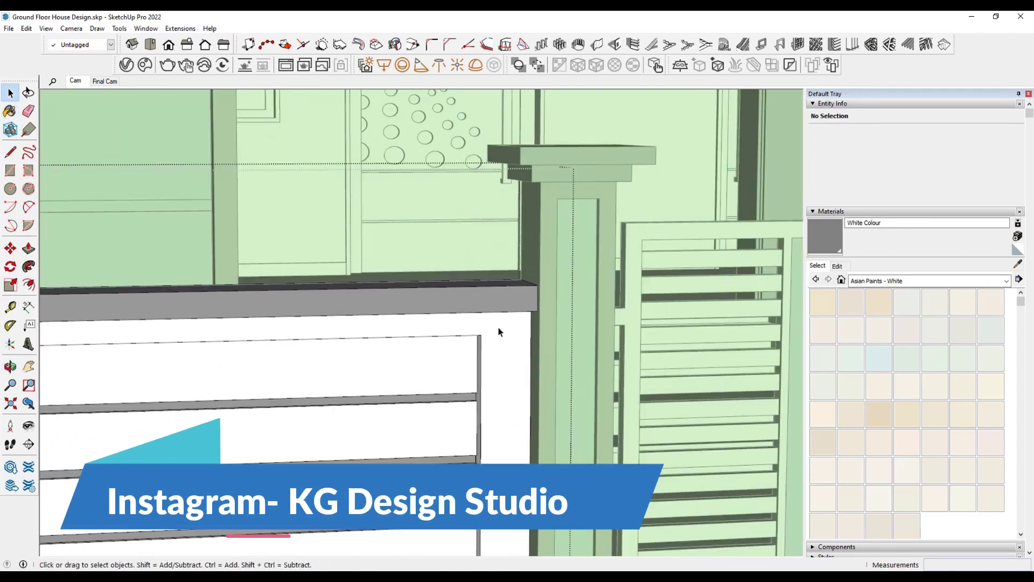
middle_drag(499, 330, 516, 311)
scroll(517, 312, up, 2)
click(381, 258)
key(b)
scroll(496, 238, up, 3)
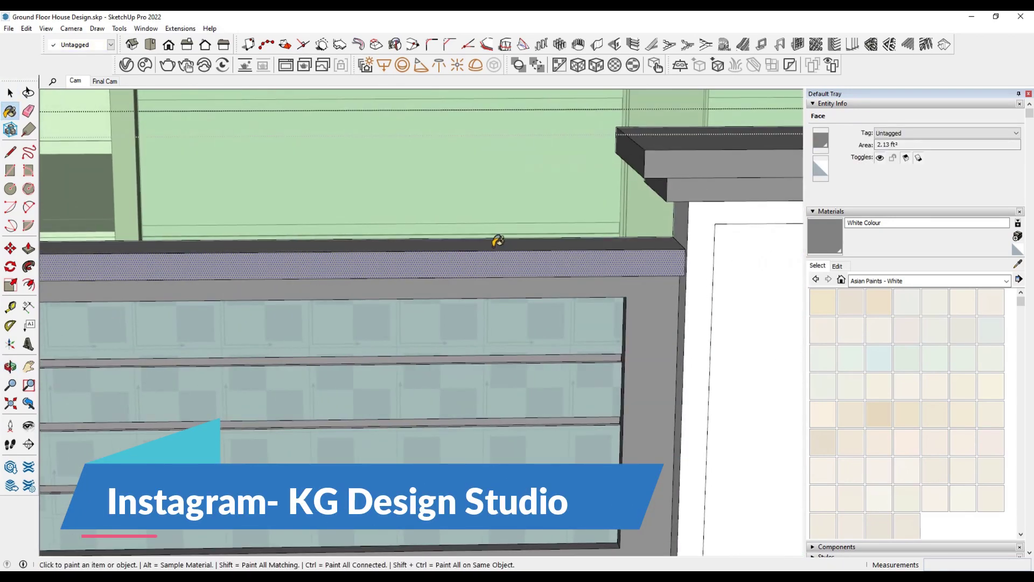
scroll(606, 268, up, 2)
scroll(606, 268, down, 3)
key(space)
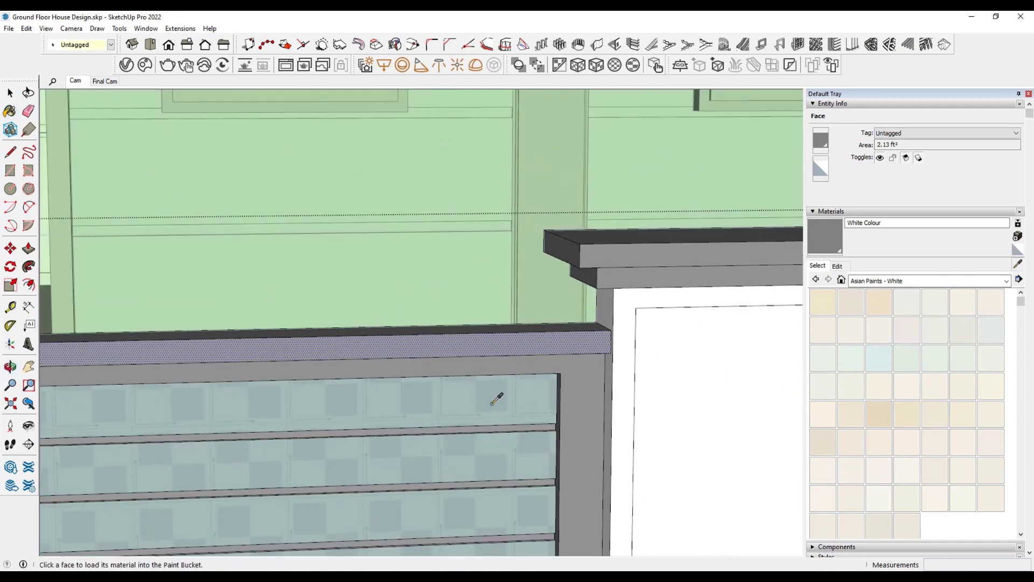
Paint the white tile frame and white panel frame grey.
alt+click(497, 398)
scroll(517, 388, down, 3)
scroll(593, 420, down, 2)
scroll(593, 420, down, 2)
scroll(295, 358, up, 2)
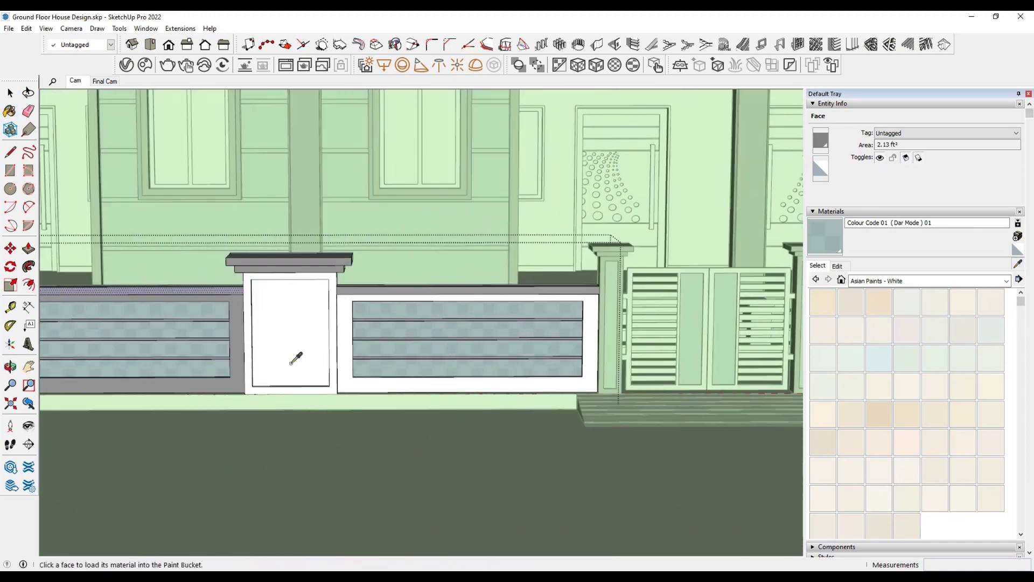
alt+click(296, 358)
click(406, 383)
scroll(648, 369, up, 1)
scroll(649, 369, up, 3)
scroll(672, 397, up, 2)
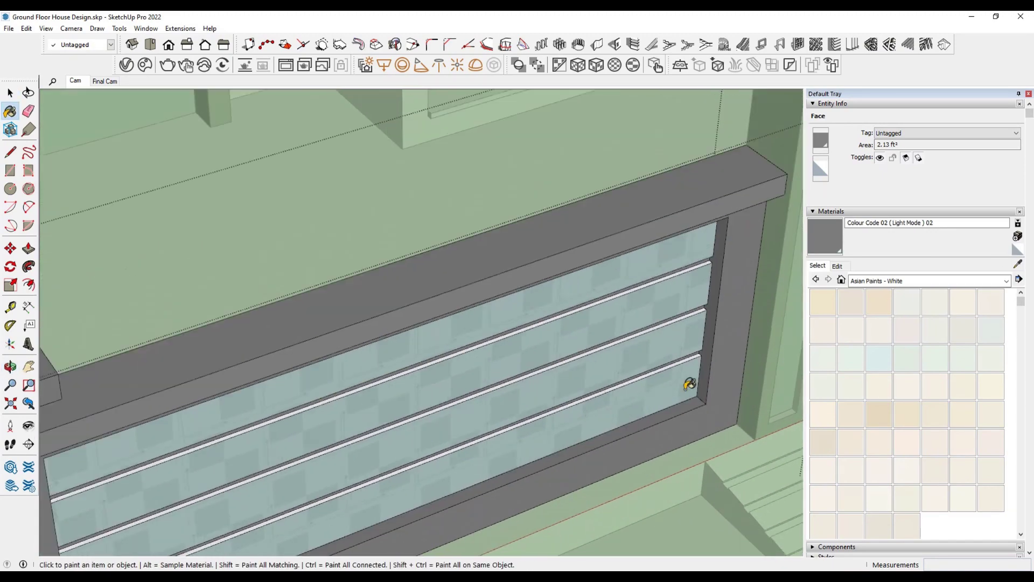
scroll(690, 384, down, 3)
Sample the blue tile material from the model and paint the gates' white slats with it.
key(space)
shift+middle_drag(395, 330, 53, 330)
scroll(517, 323, up, 2)
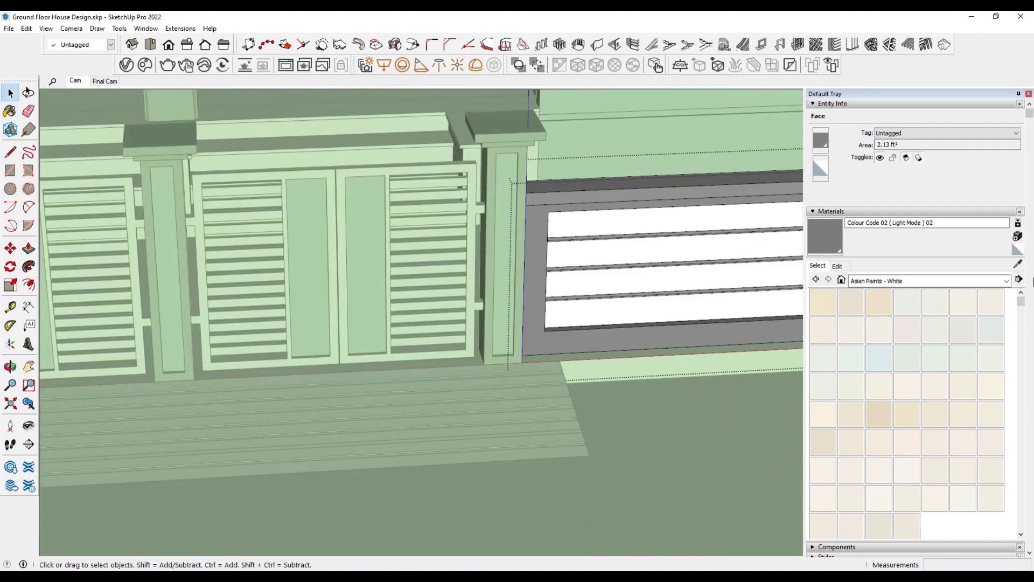
key(b)
scroll(635, 305, down, 3)
alt+click(124, 321)
scroll(605, 303, up, 3)
click(603, 239)
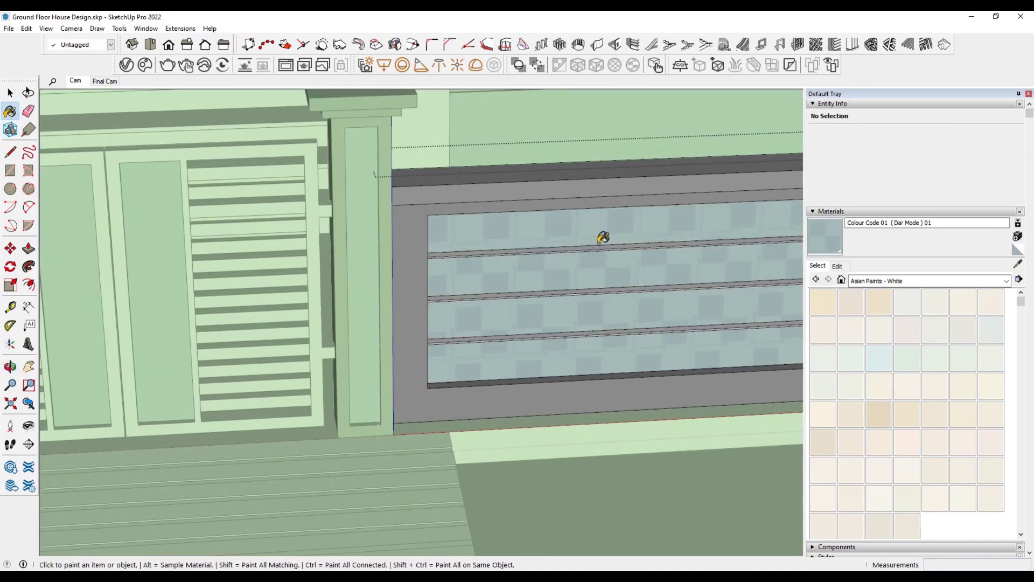
Orbit to low-angle and front-left views of the gates.
key(space)
scroll(603, 238, down, 5)
mouse_move(645, 266)
middle_down()
mouse_move(552, 372)
mouse_move(485, 323)
mouse_move(682, 296)
middle_up()
scroll(485, 323, down, 3)
key(b)
scroll(286, 197, up, 4)
scroll(509, 245, down, 2)
scroll(480, 324, down, 3)
mouse_move(574, 406)
middle_down()
mouse_move(422, 358)
mouse_move(317, 344)
middle_up()
Switch Materials to the Asphalt and Concrete collection and select the front steps group.
click(934, 281)
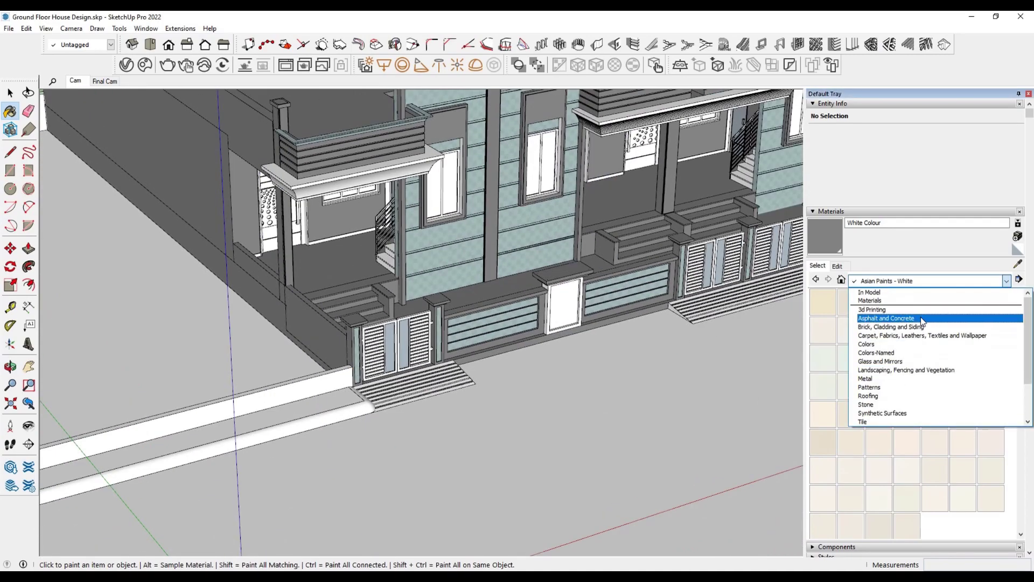
click(905, 318)
click(850, 330)
key(space)
mouse_move(392, 381)
middle_down()
mouse_move(594, 289)
mouse_move(400, 320)
mouse_move(485, 334)
middle_up()
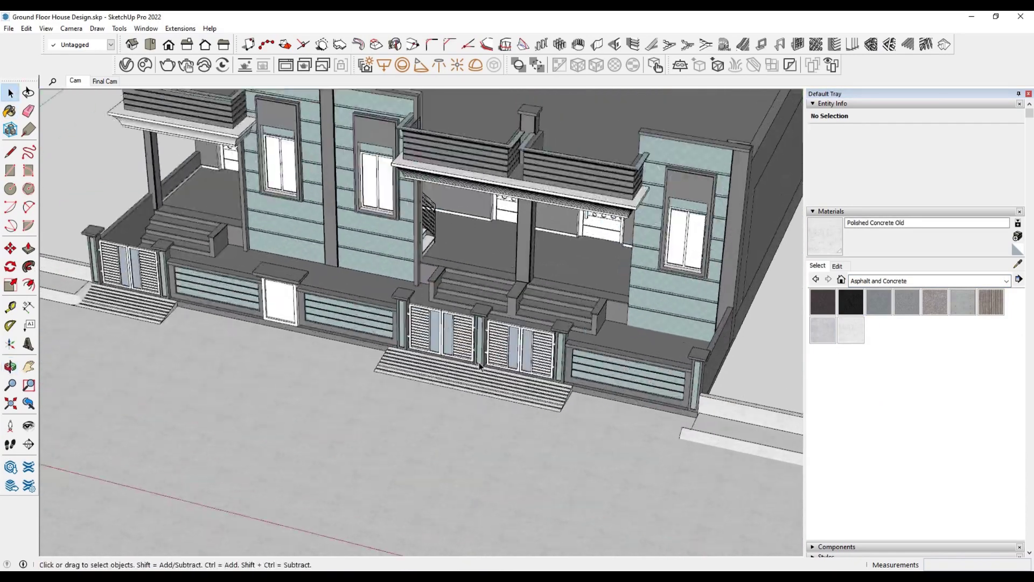
scroll(485, 335, up, 5)
click(577, 539)
Paint the front steps with Blacktop Old 01.
click(879, 302)
scroll(601, 396, up, 2)
click(602, 396)
middle_drag(601, 396, 196, 265)
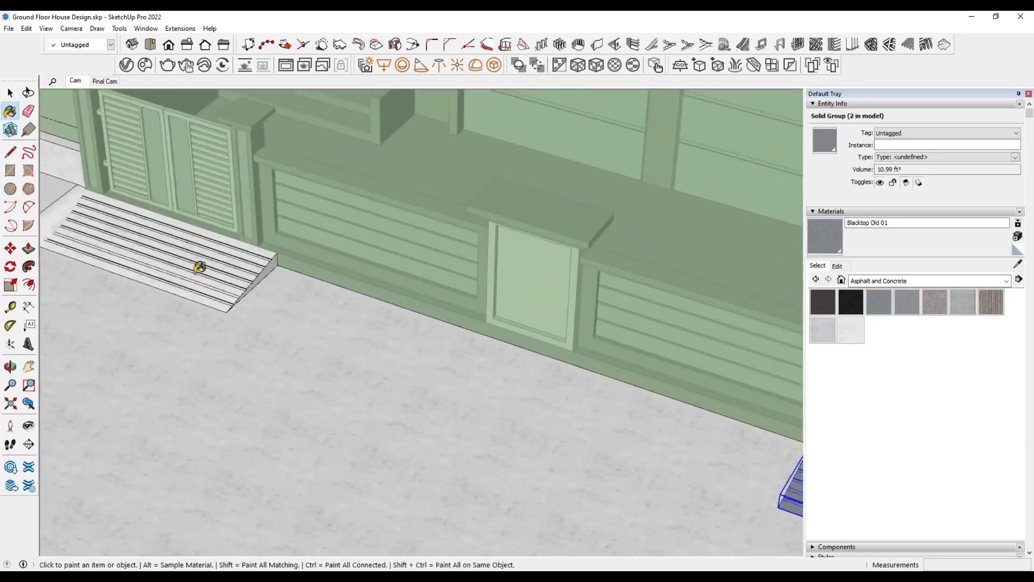
scroll(473, 300, up, 4)
scroll(403, 281, up, 3)
key(space)
scroll(522, 212, down, 3)
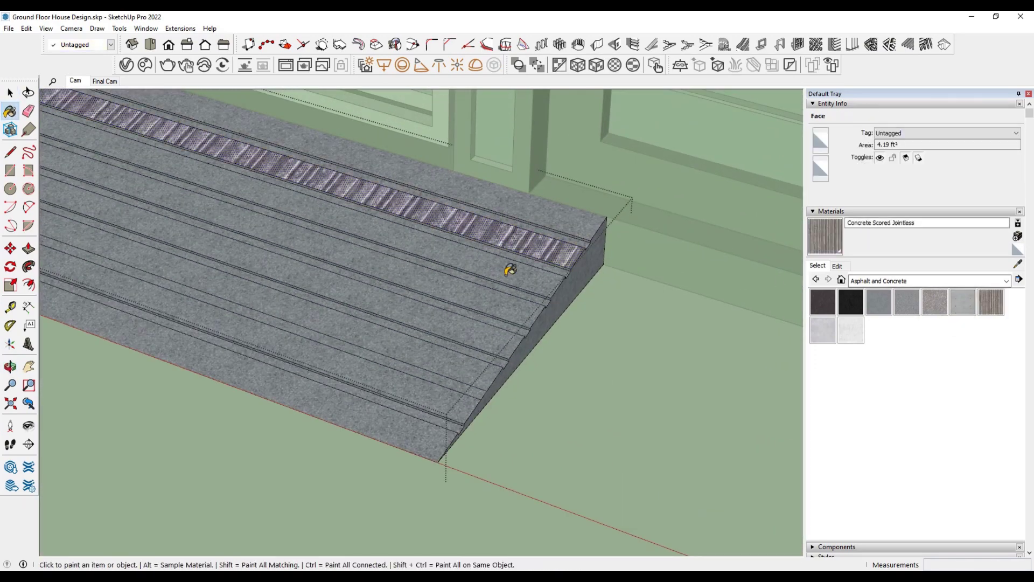
scroll(457, 324, down, 3)
mouse_move(457, 323)
middle_down()
mouse_move(404, 415)
mouse_move(363, 365)
middle_up()
scroll(478, 346, up, 3)
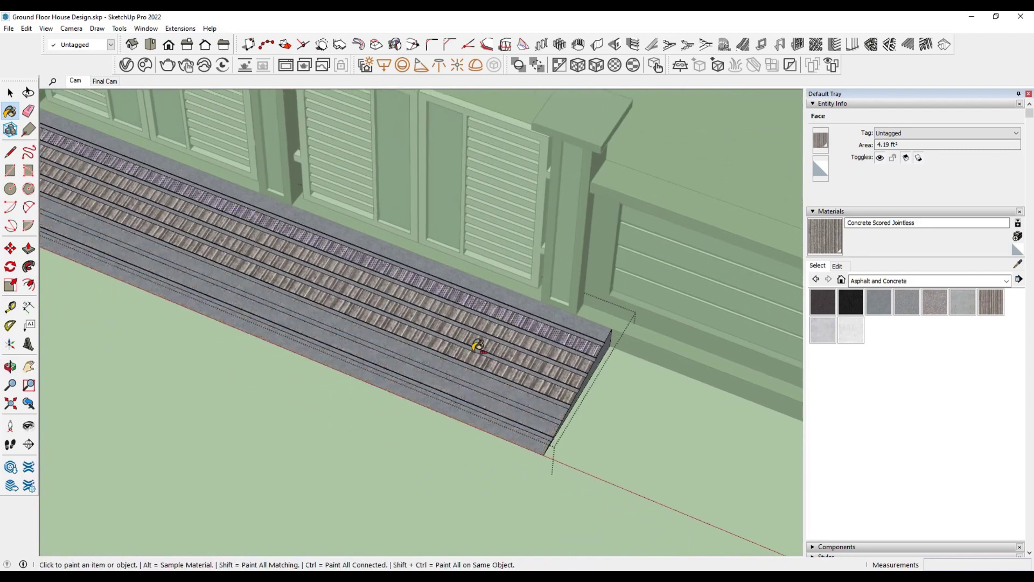
Paint the three step treads with Concrete Aggregate Smoke.
click(941, 307)
scroll(539, 376, up, 3)
click(538, 376)
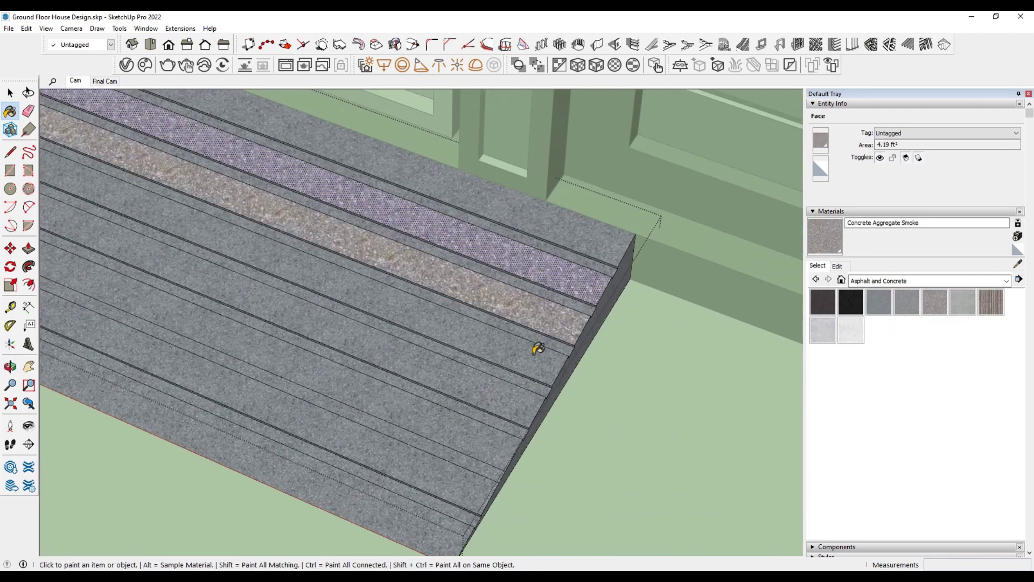
click(535, 346)
click(453, 481)
scroll(484, 322, down, 3)
scroll(482, 322, down, 3)
scroll(550, 411, up, 3)
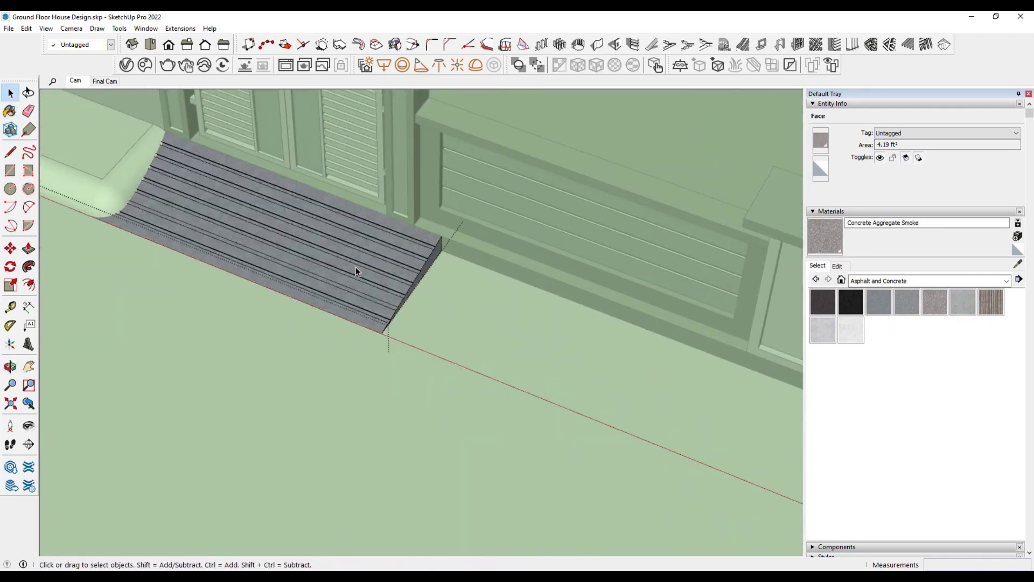
scroll(358, 273, up, 2)
key(ctrl+z)
Open the entry canopy group and select everything inside it.
key(space)
scroll(370, 357, down, 3)
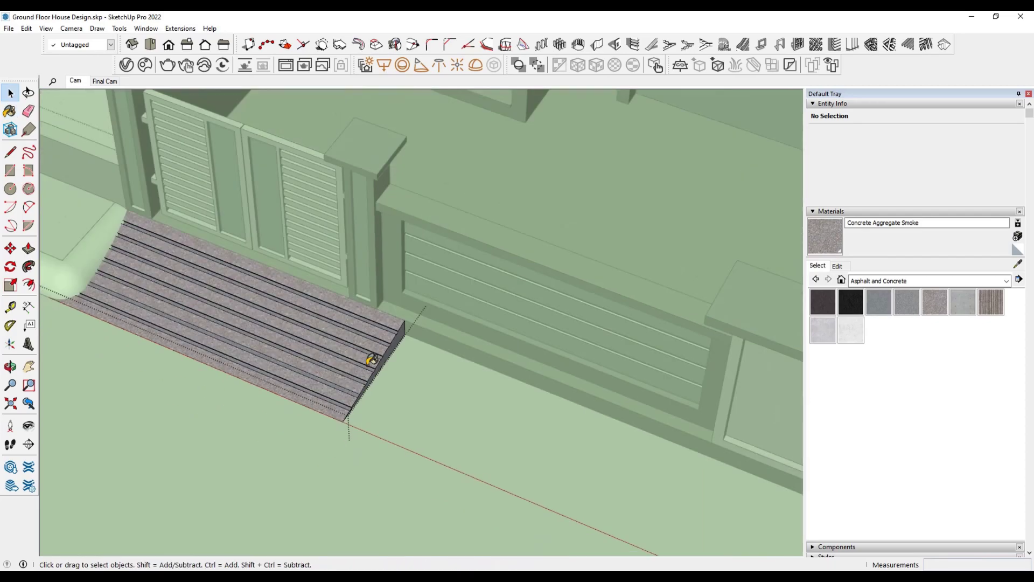
scroll(581, 332, down, 3)
scroll(577, 318, down, 3)
scroll(431, 269, up, 2)
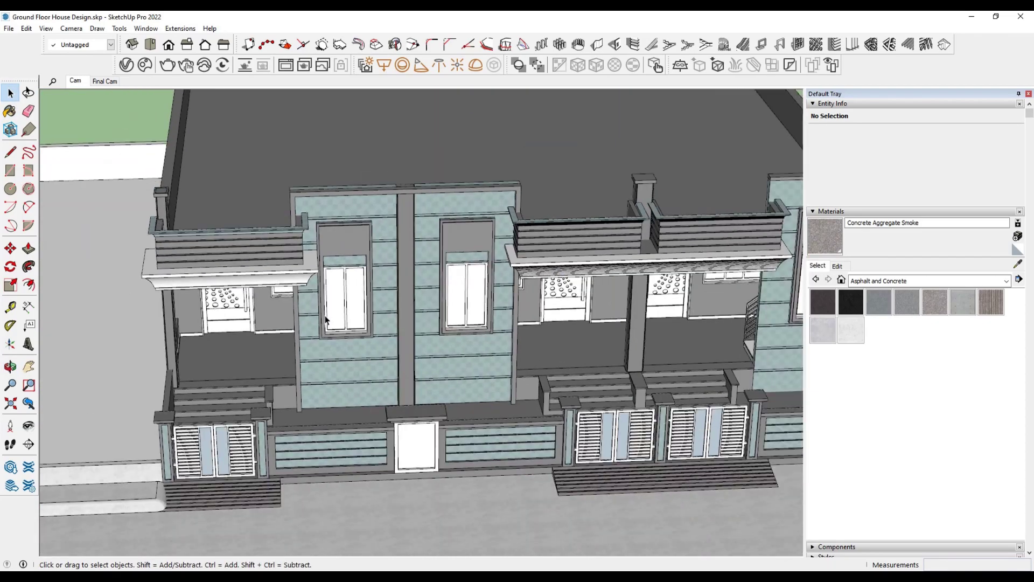
middle_drag(431, 269, 323, 280)
scroll(270, 275, up, 3)
click(270, 275)
double_click(269, 275)
key(ctrl+a)
Sample the blue tile material and paint the canopy's top band with it.
key(b)
scroll(595, 238, up, 3)
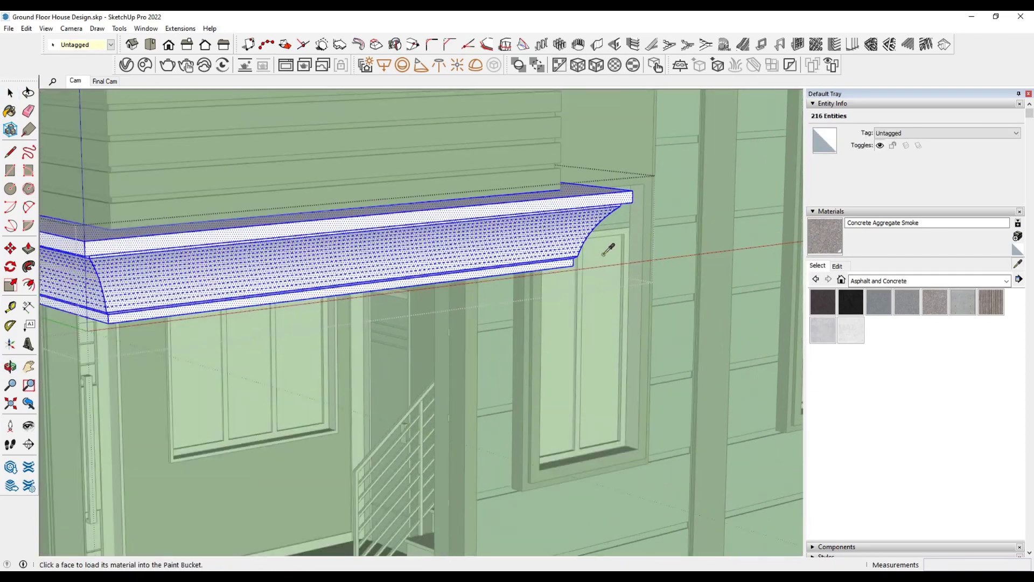
scroll(647, 127, up, 3)
alt+click(572, 233)
key(space)
scroll(513, 240, down, 3)
click(512, 239)
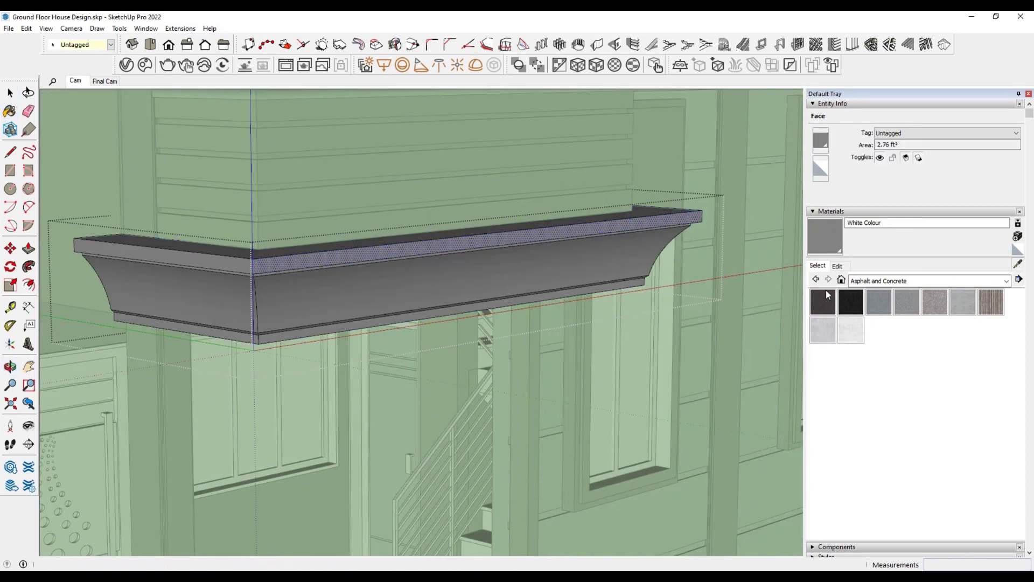
key(b)
scroll(242, 270, up, 3)
scroll(515, 246, down, 3)
scroll(404, 293, up, 3)
scroll(438, 247, up, 2)
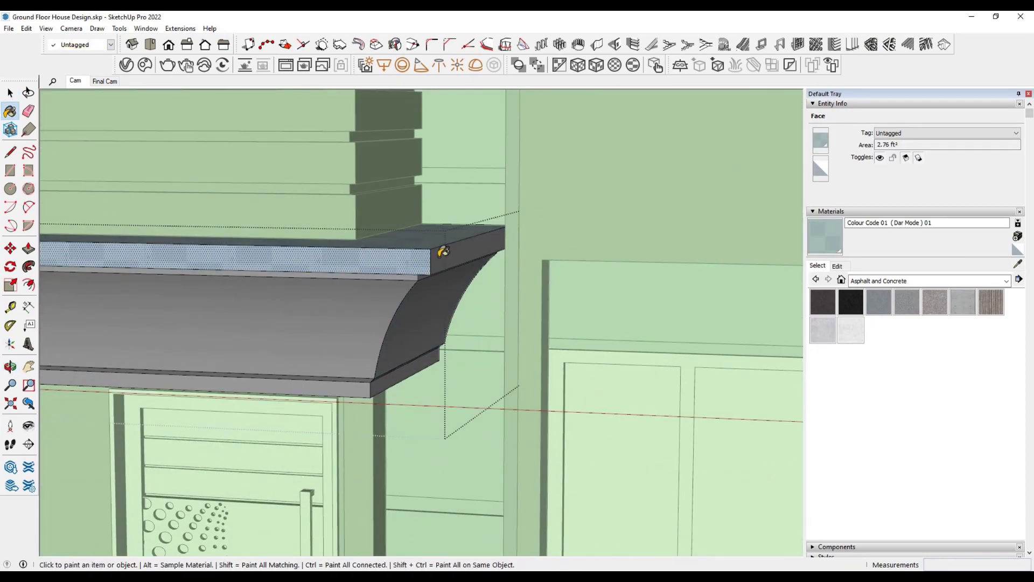
scroll(508, 155, up, 3)
scroll(403, 306, up, 3)
click(403, 306)
scroll(404, 302, down, 5)
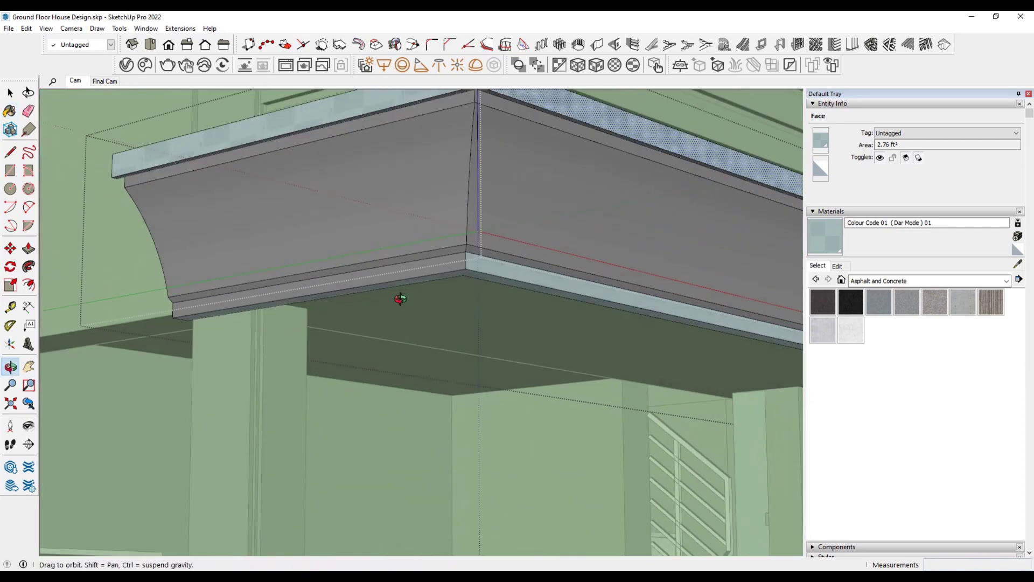
Select the whole canopy moulding and paint it grey.
key(space)
scroll(494, 296, up, 5)
triple_click(494, 296)
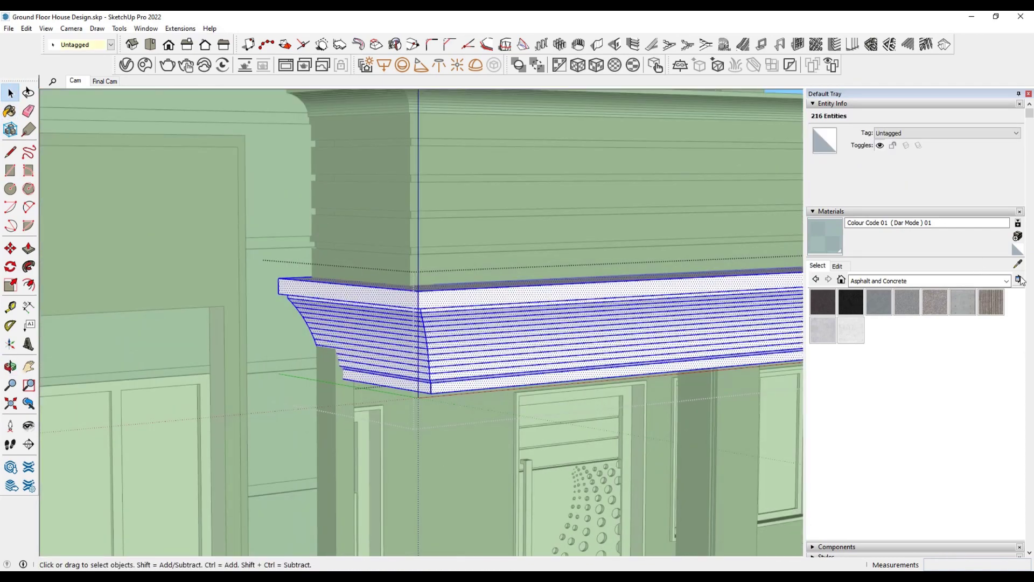
scroll(485, 287, down, 2)
scroll(522, 298, up, 2)
key(b)
click(520, 301)
Paint the left top band and the bottom fascia band with the blue tile material.
key(space)
scroll(516, 284, up, 2)
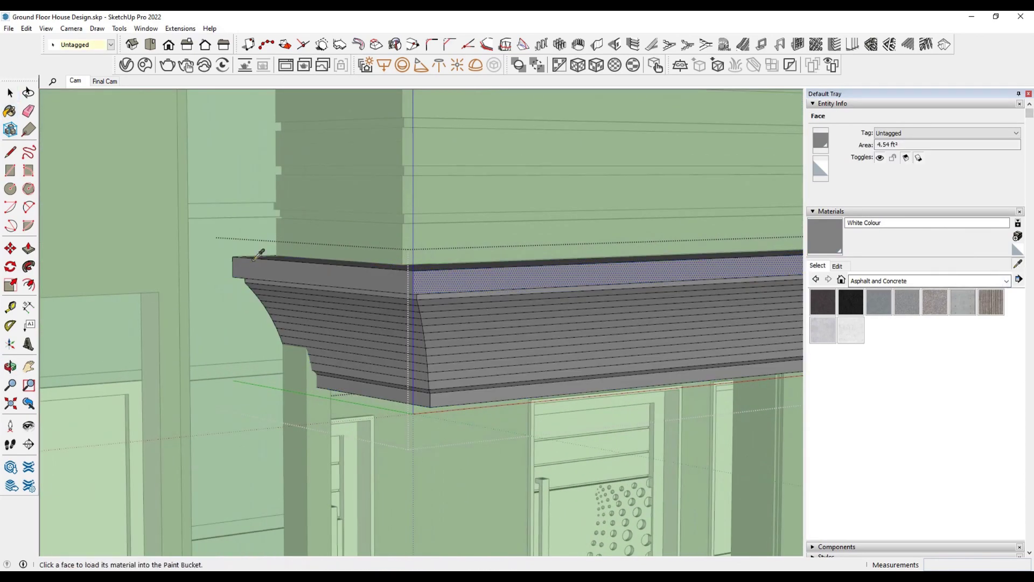
click(399, 276)
middle_drag(427, 277, 383, 281)
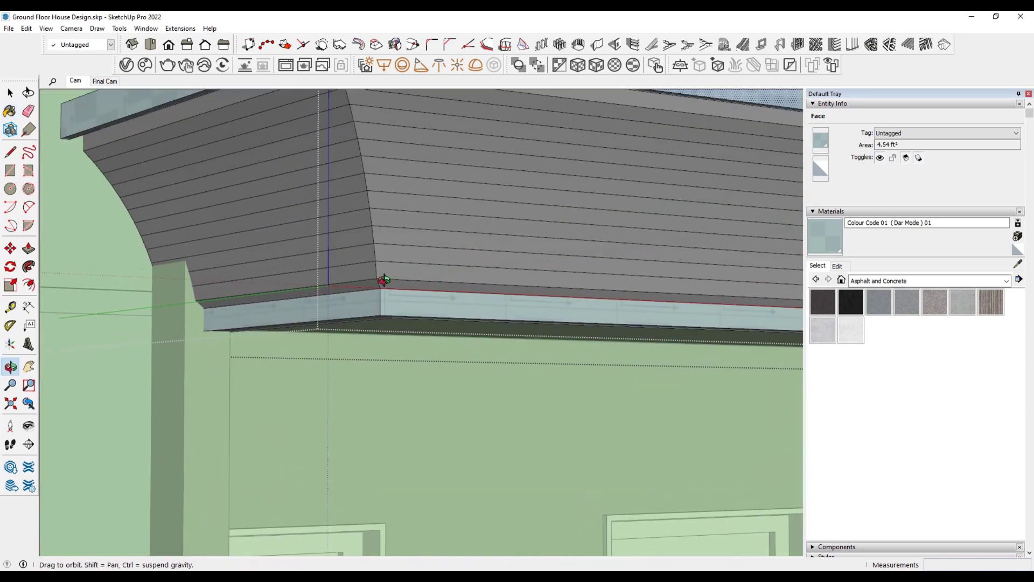
click(383, 282)
mouse_move(450, 261)
middle_down()
mouse_move(531, 323)
mouse_move(469, 321)
mouse_move(405, 199)
middle_up()
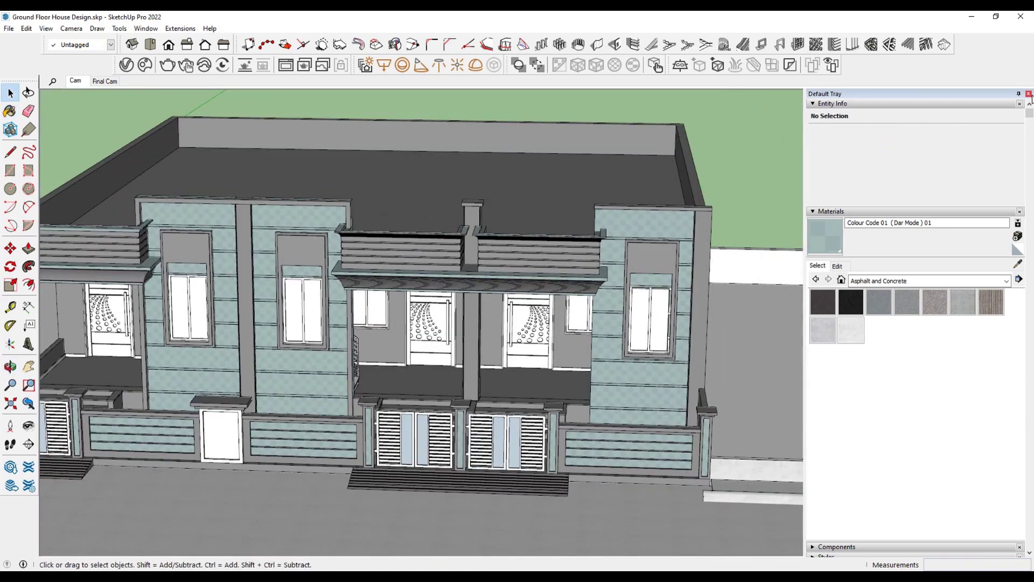
Close the Default Tray, enter the window component and bring up the V-Ray Asset Editor.
click(1029, 94)
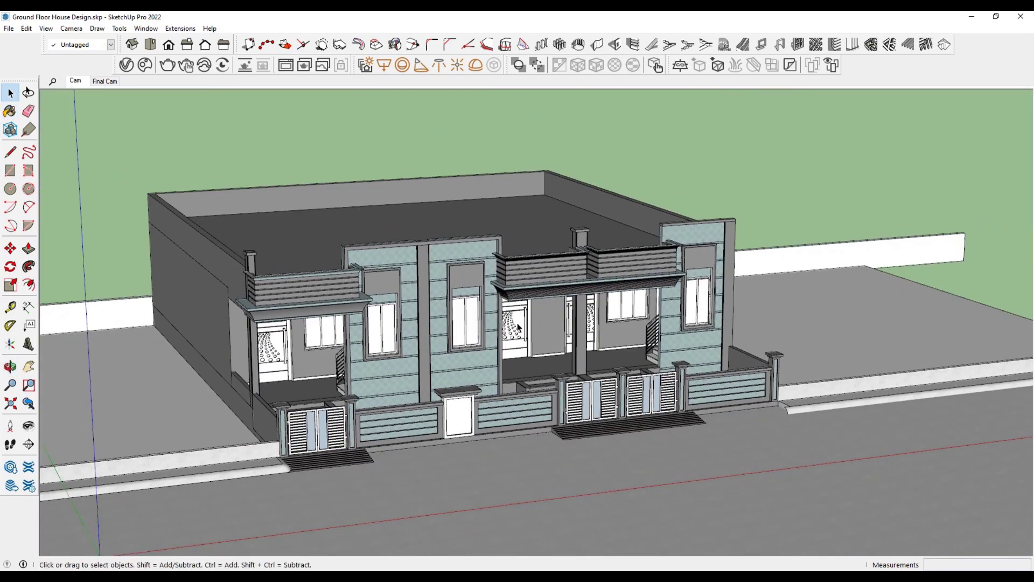
scroll(470, 294, up, 3)
double_click(474, 295)
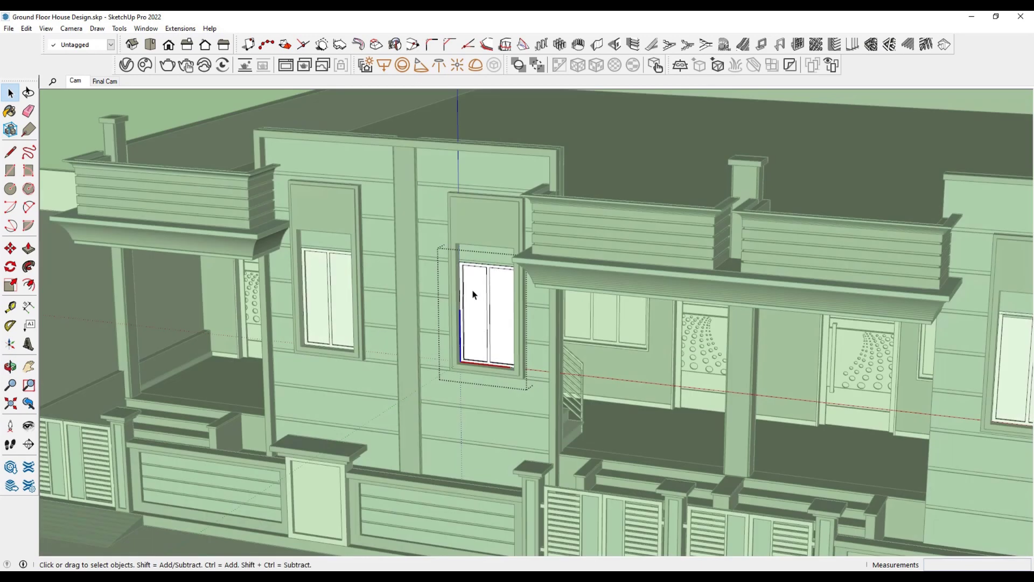
click(126, 64)
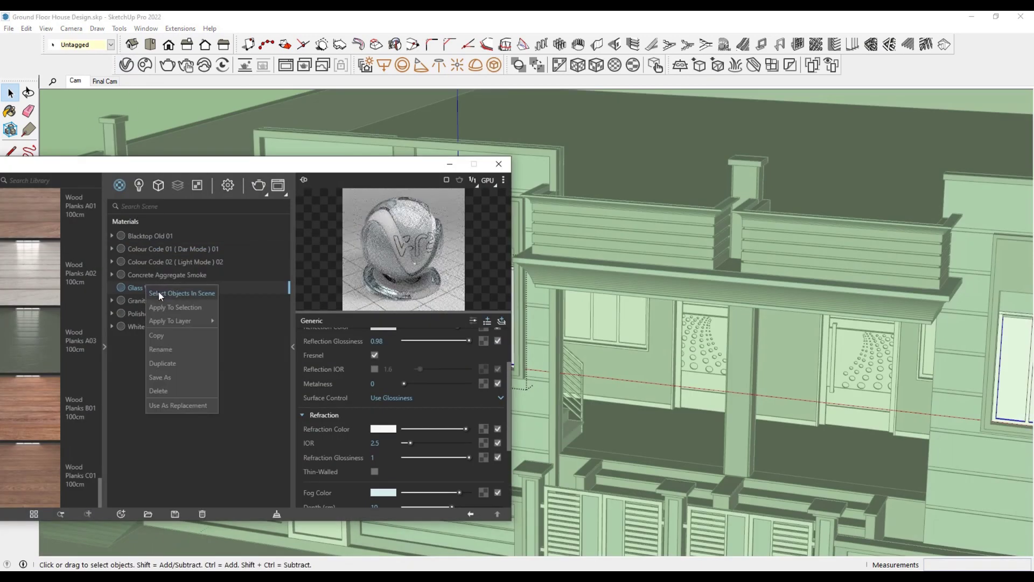
drag(342, 171, 230, 168)
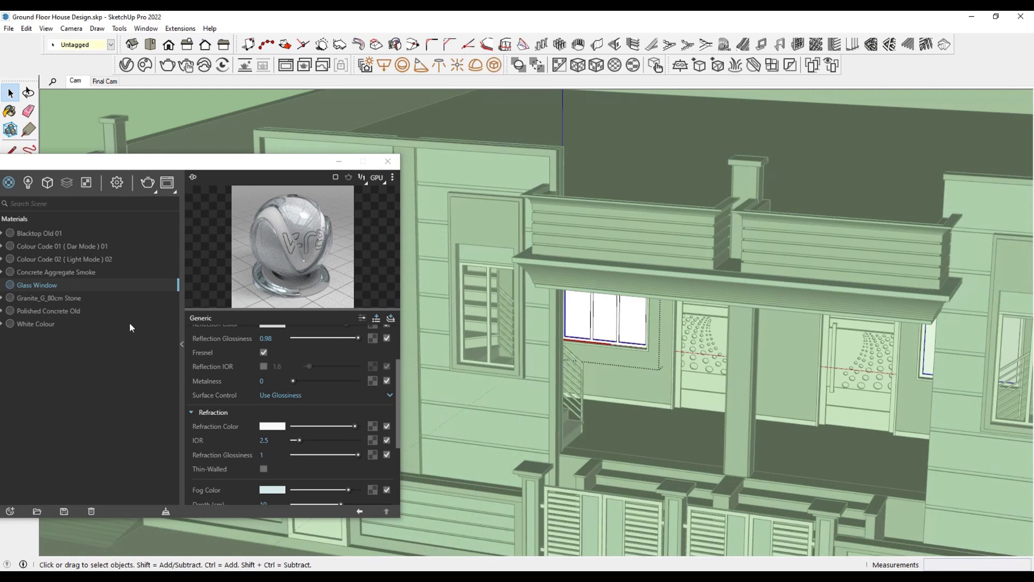
Select the objects using Glass Window and add a new Generic V-Ray material.
right_click(25, 285)
click(56, 309)
drag(255, 170, 366, 156)
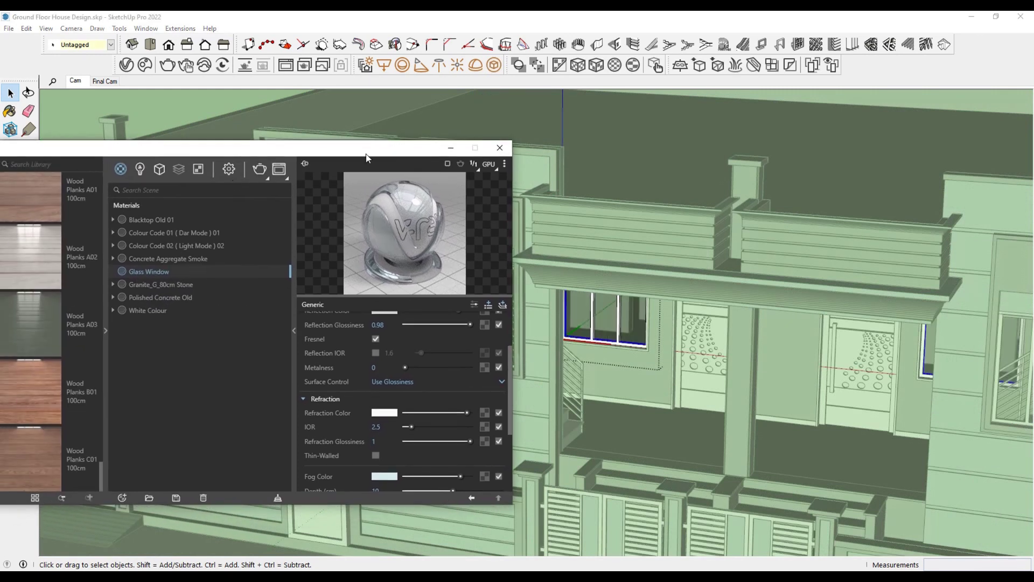
click(121, 498)
click(222, 315)
Rename the material Window Grill Colour, darken its diffuse and set reflection glossiness 0.7.
right_click(162, 271)
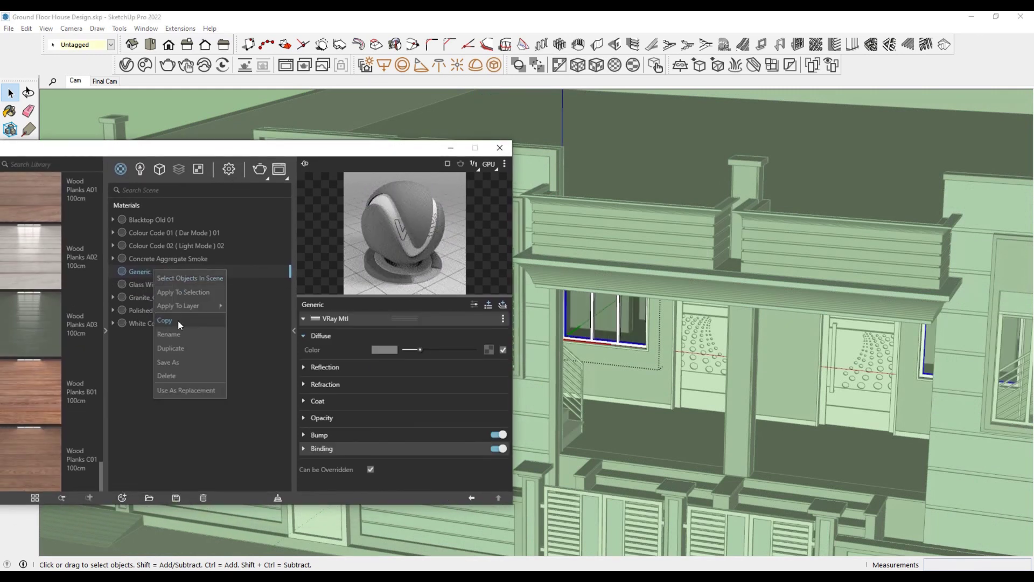
click(179, 313)
text(Window Grill Colour)
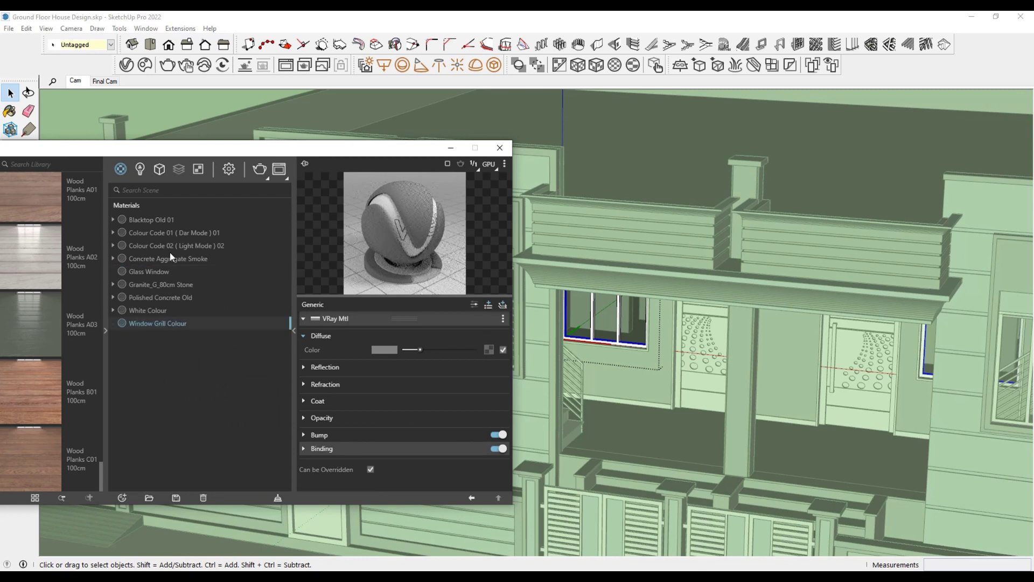
click(385, 351)
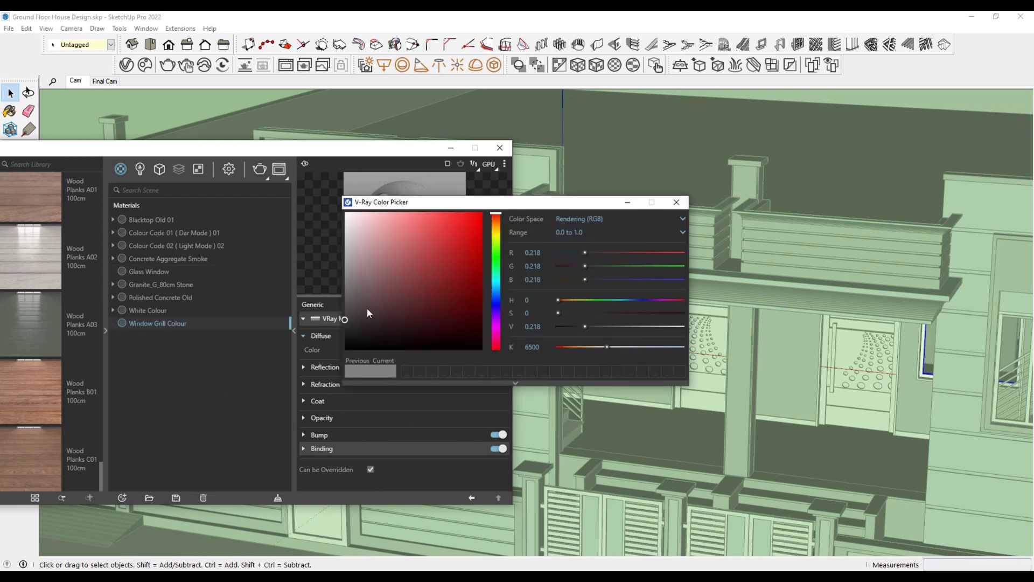
click(344, 341)
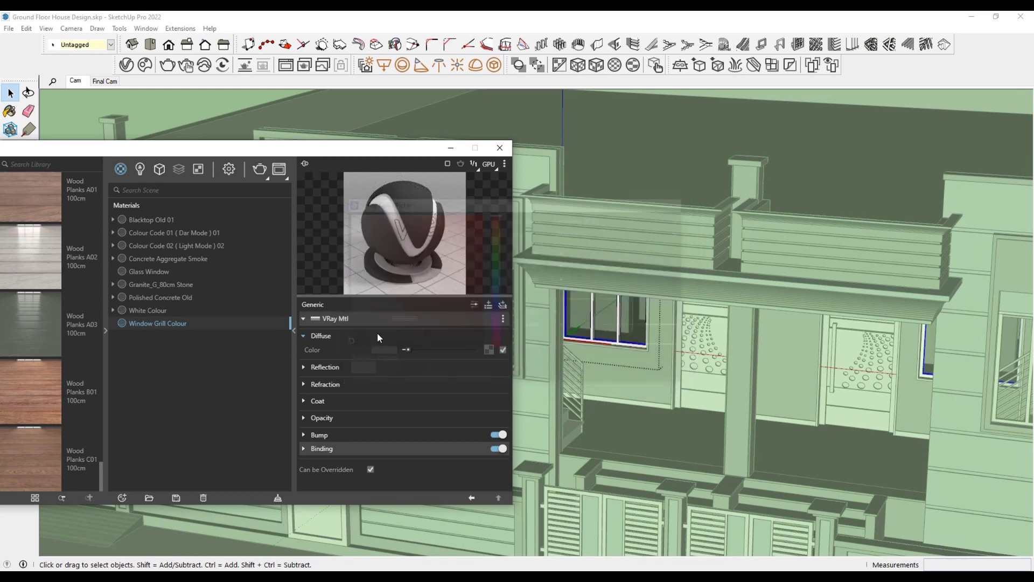
click(396, 367)
drag(469, 396, 449, 395)
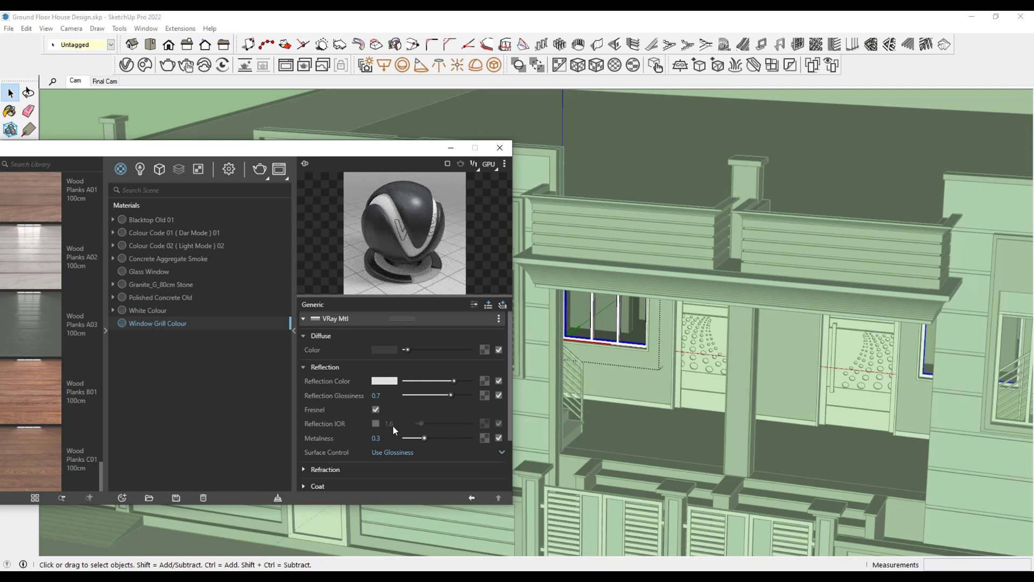
Load a noise texture into the material's Bump Map slot.
scroll(392, 425, down, 2)
scroll(418, 382, down, 2)
click(497, 436)
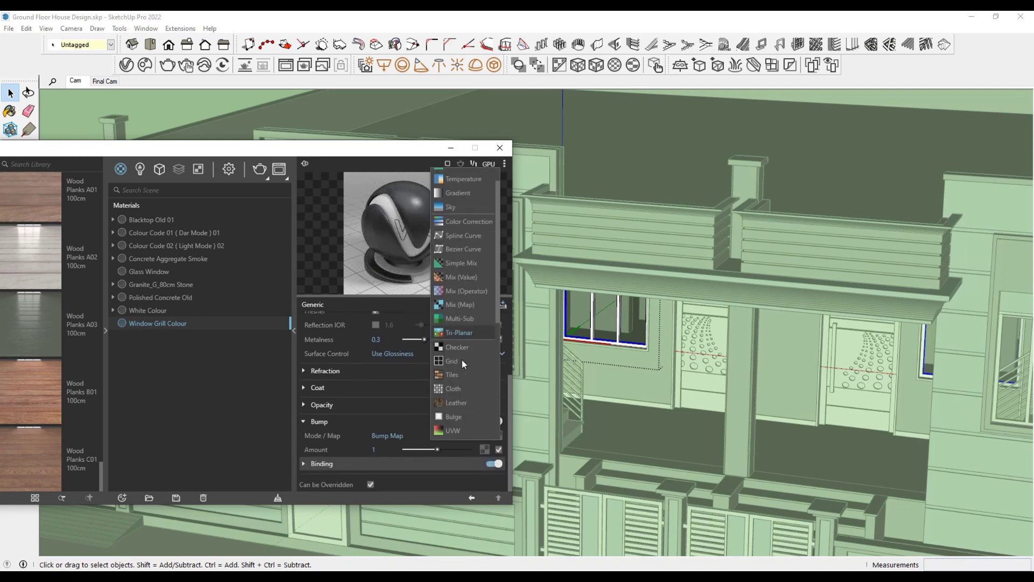
click(469, 389)
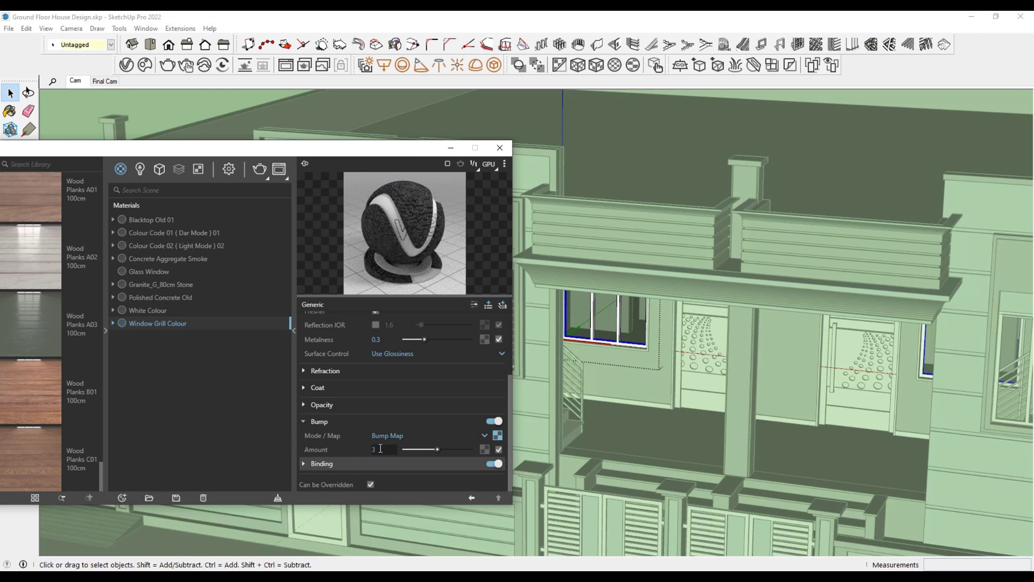
click(384, 449)
text(2)
Select every object using the Window Grill Colour material.
click(449, 151)
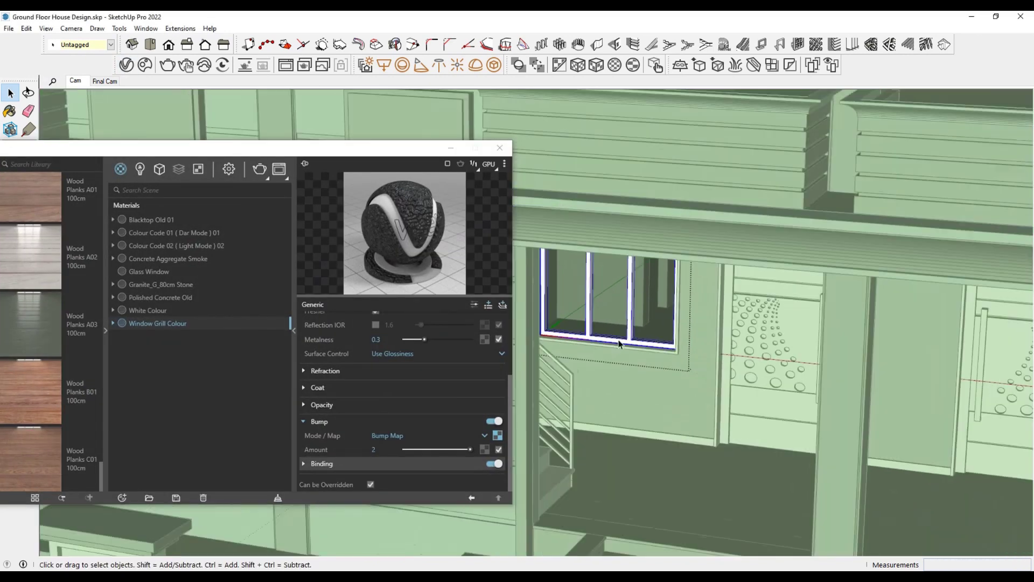
middle_drag(757, 350, 771, 303)
right_click(153, 323)
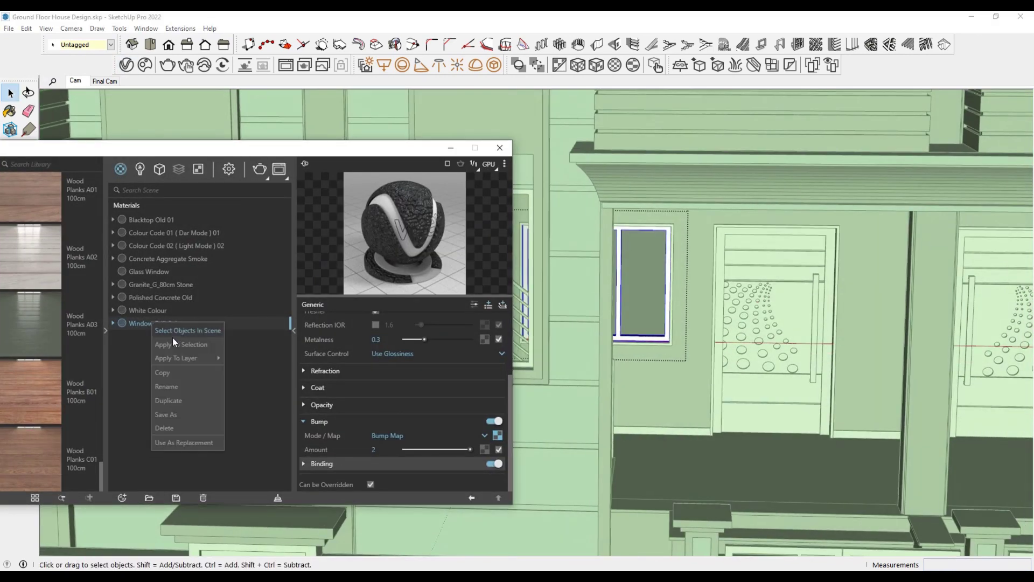
middle_drag(700, 323, 639, 268)
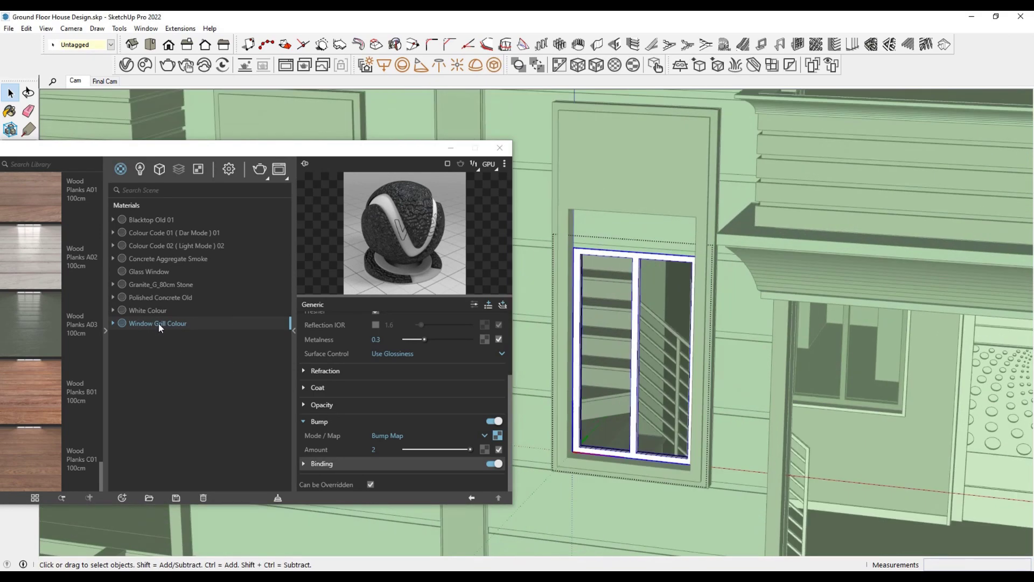
right_click(159, 328)
click(217, 330)
scroll(598, 249, down, 5)
scroll(782, 385, up, 5)
scroll(783, 386, up, 2)
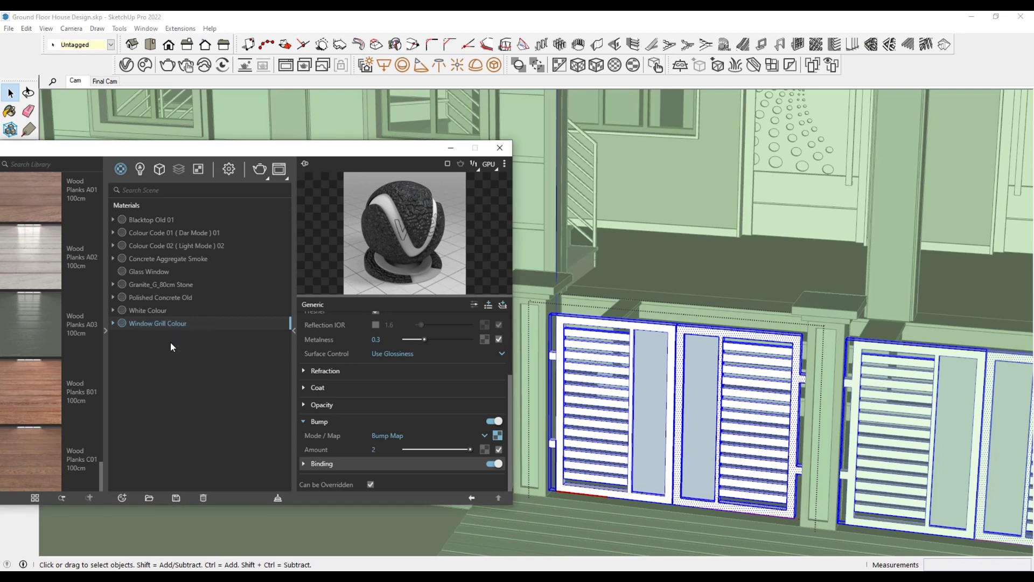
middle_drag(643, 355, 582, 298)
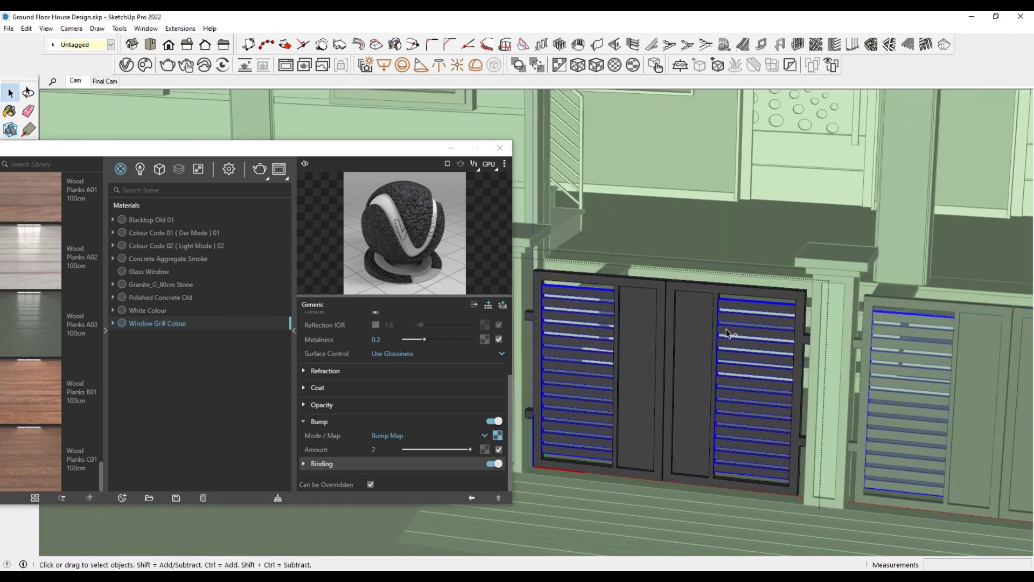
Paint the boundary-wall door panel with the neighbouring wall panel's tinted material.
drag(221, 149, 287, 147)
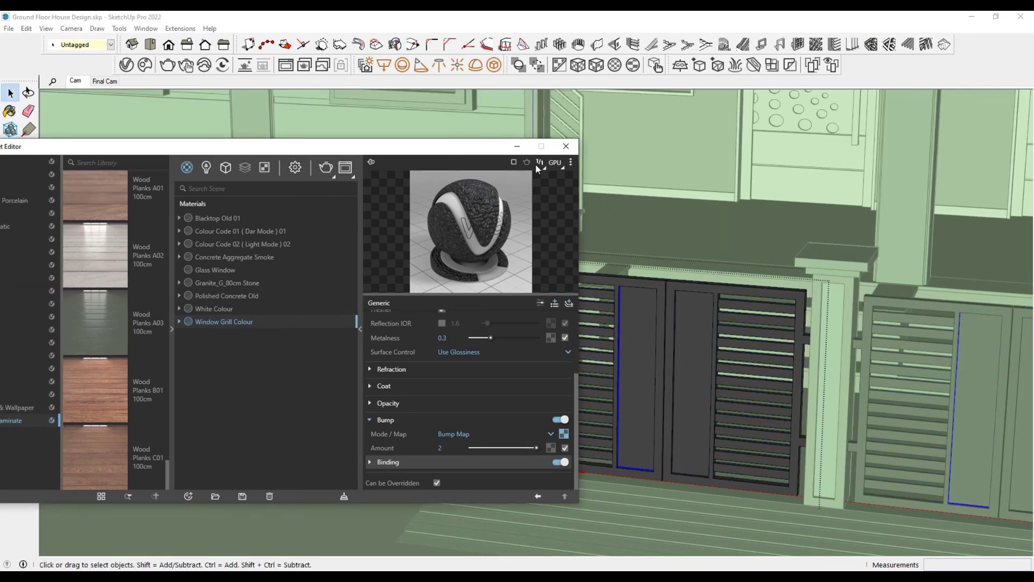
click(561, 152)
scroll(625, 365, down, 5)
scroll(432, 366, up, 3)
scroll(431, 365, up, 3)
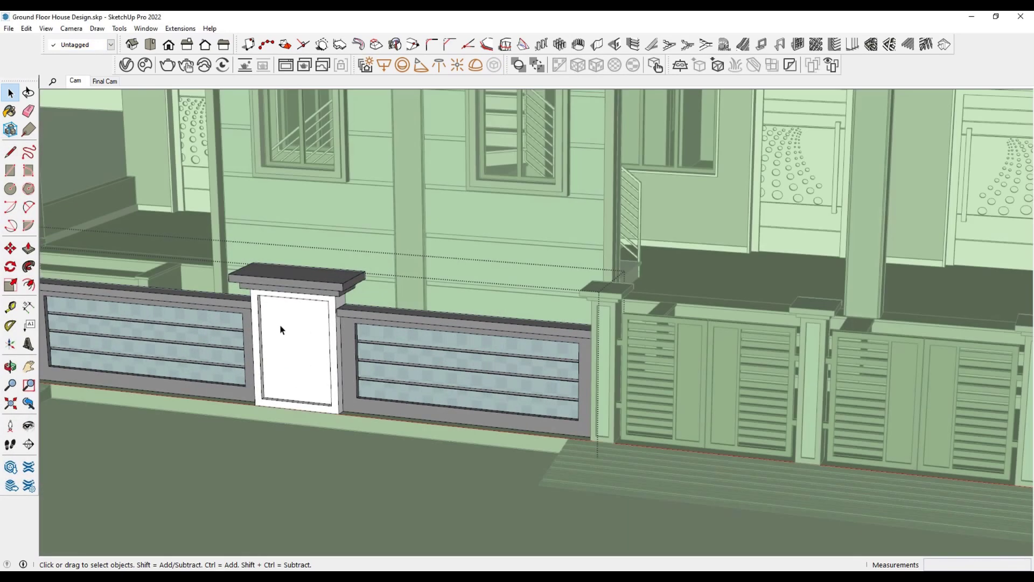
key(b)
scroll(241, 356, down, 2)
alt+click(329, 350)
click(258, 339)
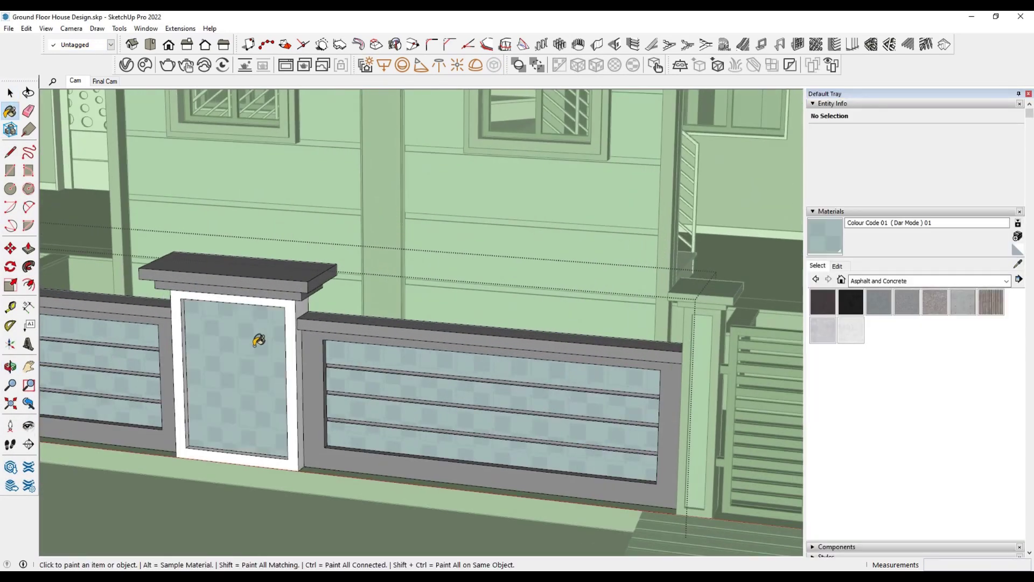
scroll(258, 339, up, 3)
Select a stair tread face.
key(space)
middle_drag(411, 193, 295, 135)
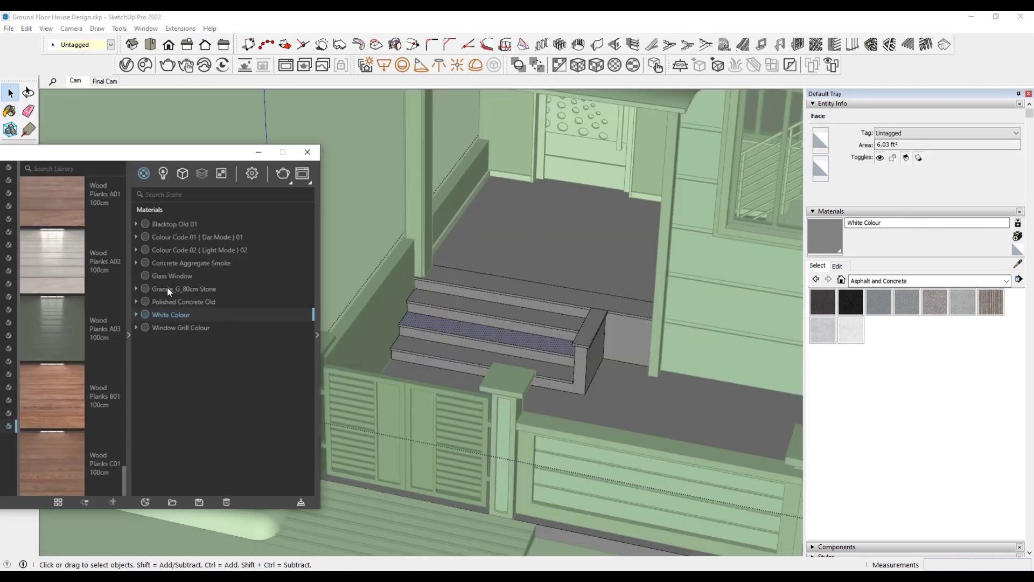
click(173, 289)
Apply Granite_G_80cm Stone to the tread, upper step, landing, side post cap and cap edge.
right_click(173, 288)
click(221, 328)
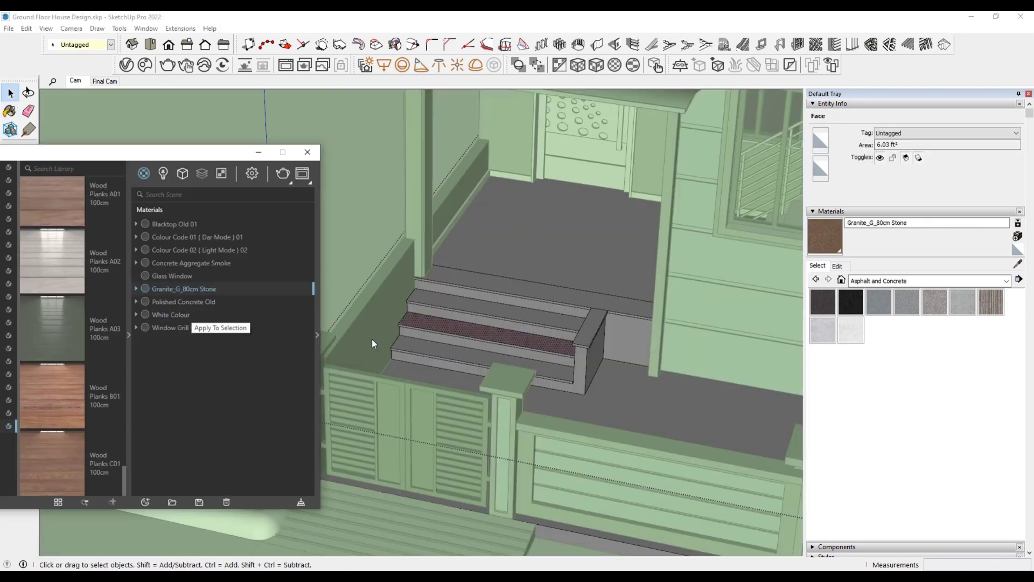
scroll(371, 344, up, 5)
middle_drag(490, 445, 469, 512)
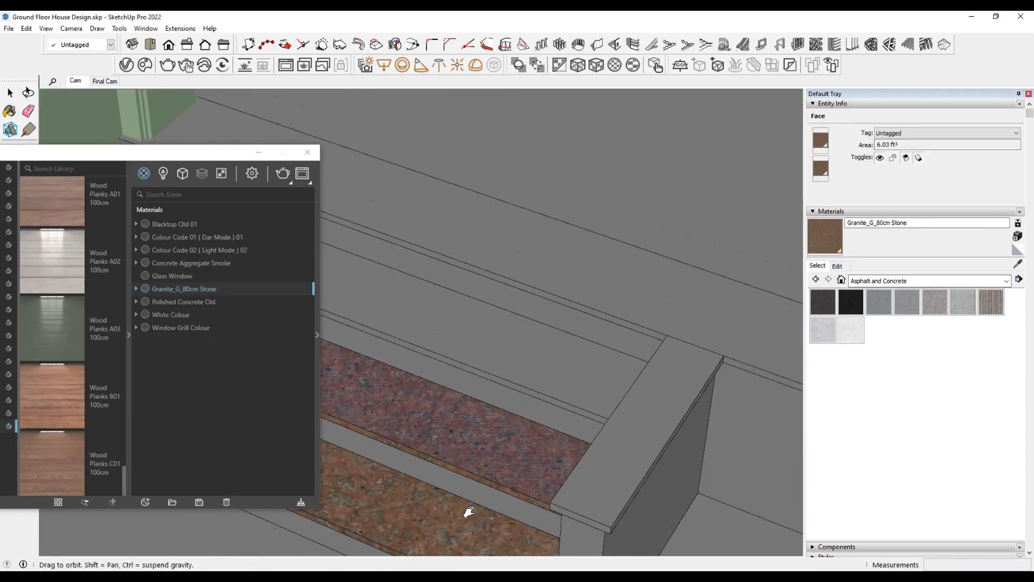
click(530, 383)
click(579, 302)
middle_drag(582, 305, 657, 404)
click(620, 418)
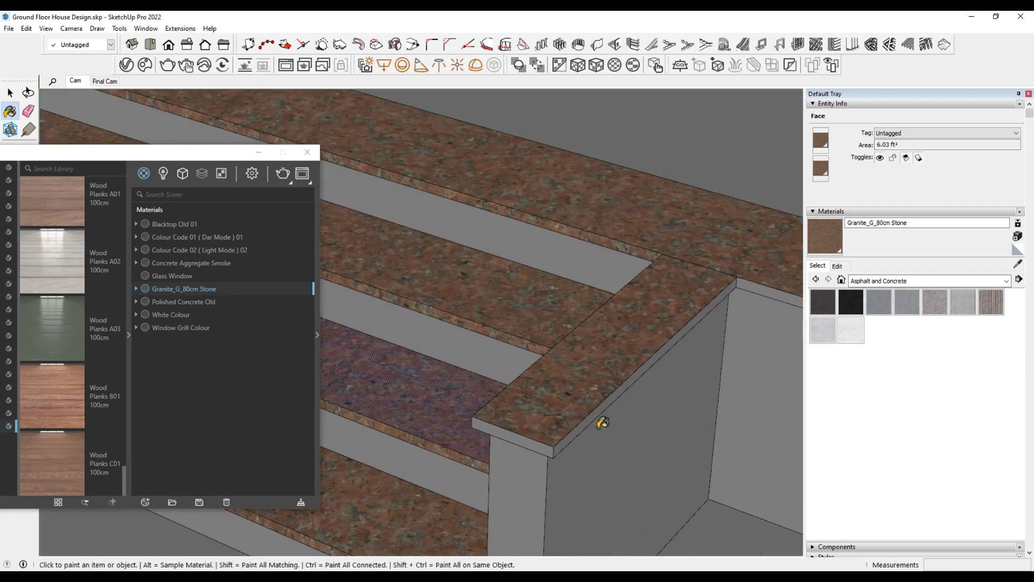
click(546, 441)
mouse_move(568, 423)
middle_down()
mouse_move(722, 397)
mouse_move(654, 273)
mouse_move(551, 364)
mouse_move(700, 323)
middle_up()
Set the Granite_G_80cm Stone texture size to 2'6".
click(837, 265)
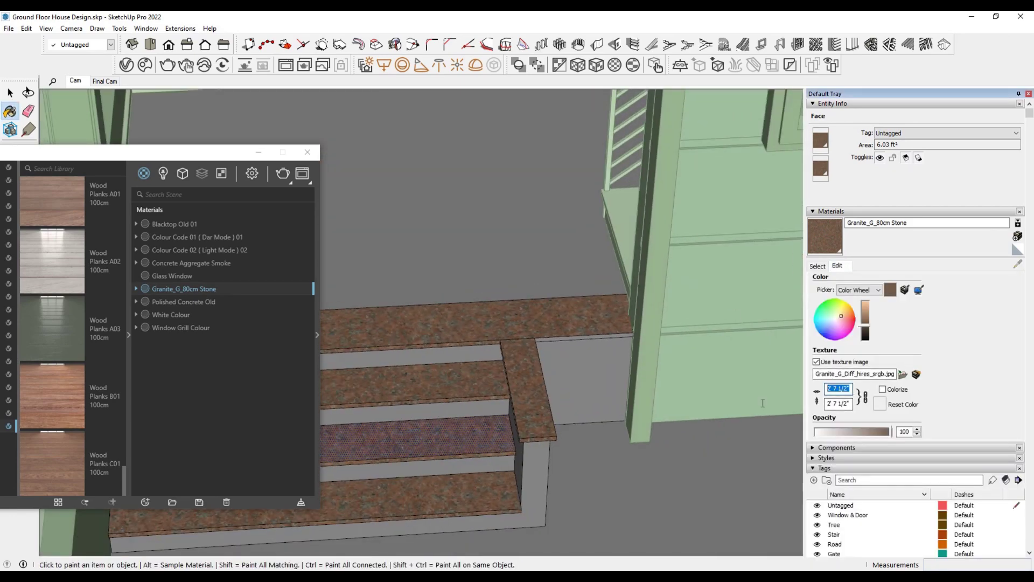
text(0)
key(Return)
scroll(589, 377, down, 3)
scroll(489, 364, up, 6)
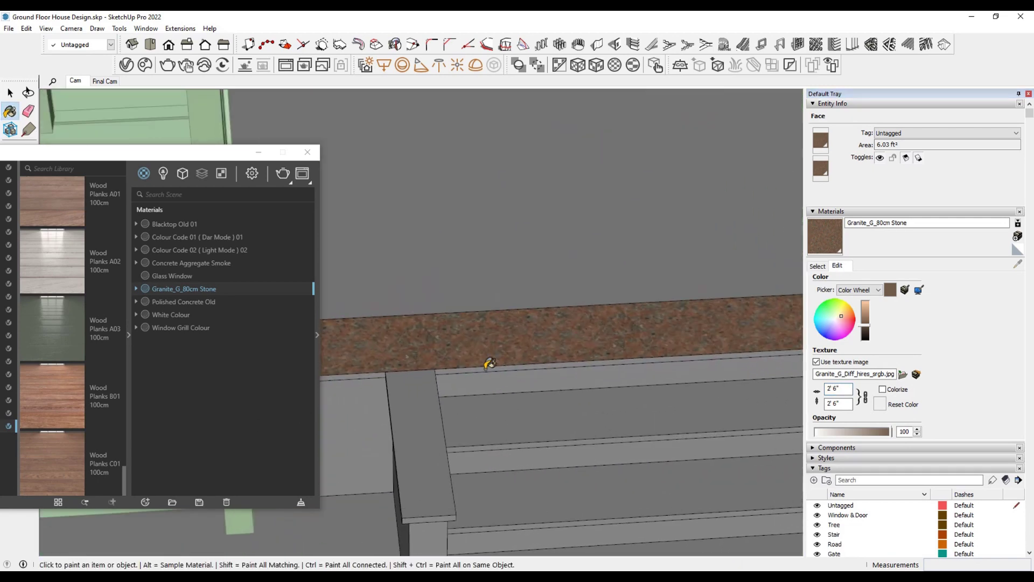
Paint the step edge beside the post and the lower step tread with granite.
click(447, 418)
mouse_move(434, 454)
middle_down()
mouse_move(478, 473)
mouse_move(549, 458)
middle_up()
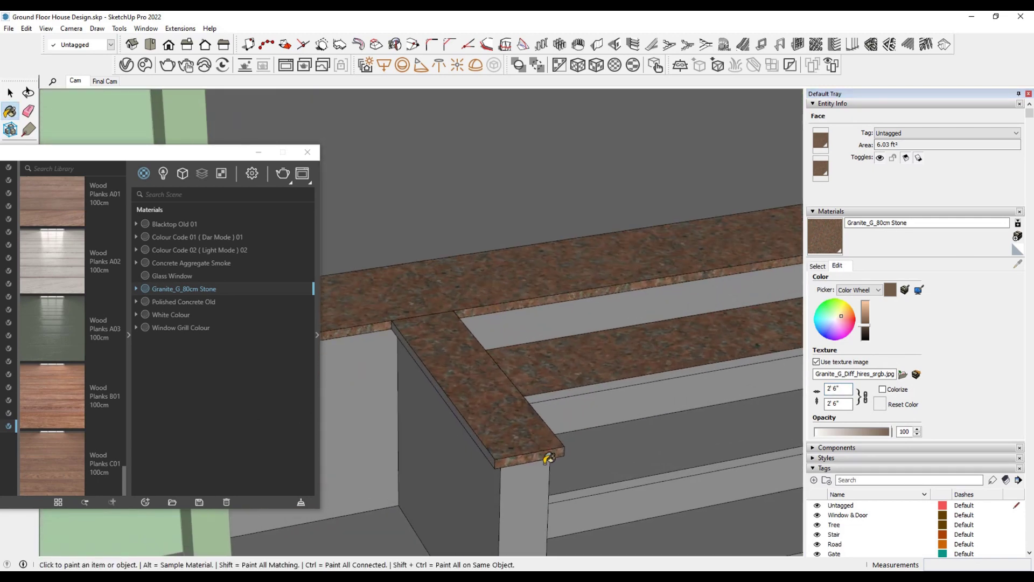
click(631, 479)
middle_drag(624, 380, 473, 439)
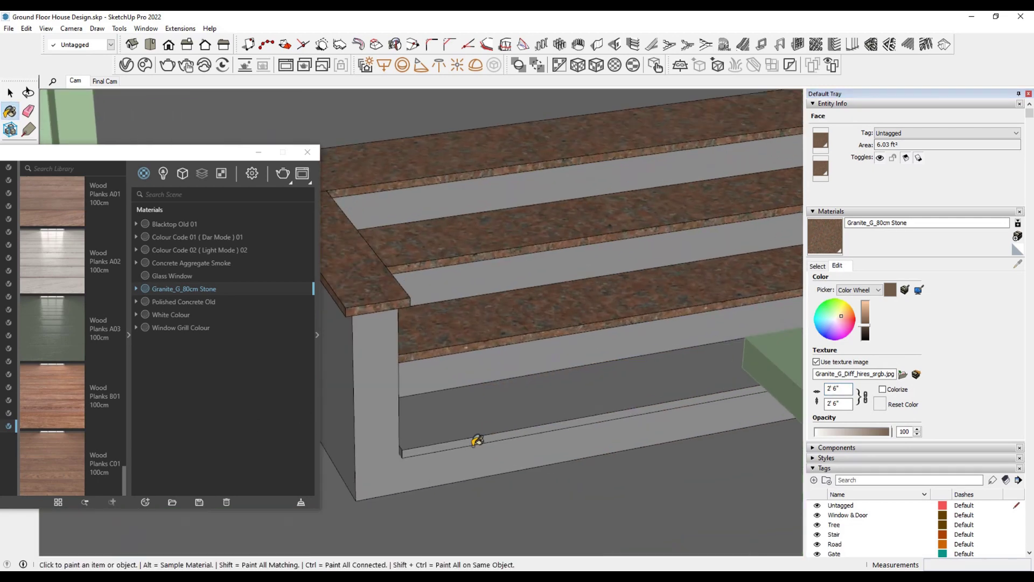
scroll(423, 438, up, 3)
scroll(412, 442, up, 3)
scroll(413, 441, down, 5)
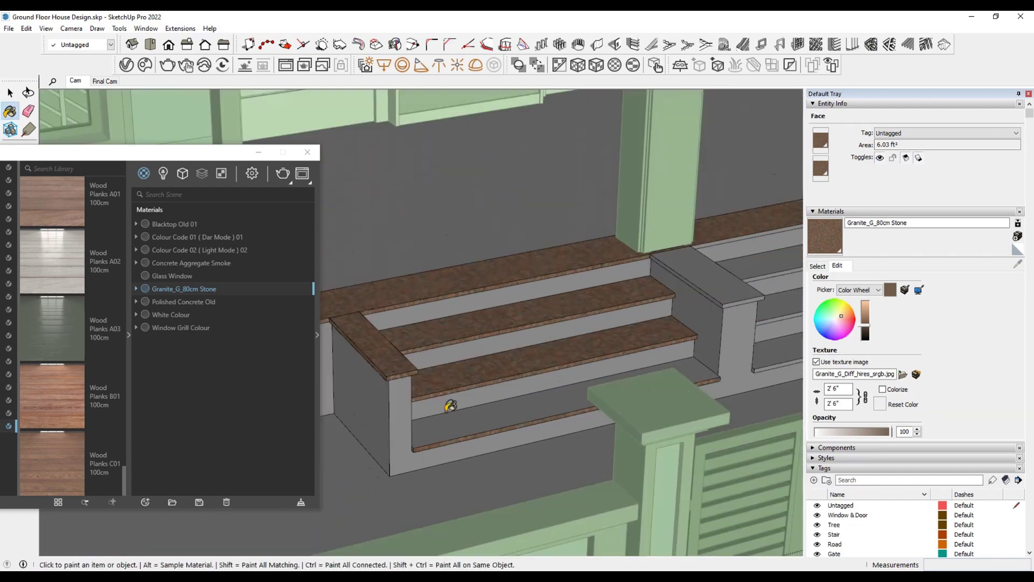
middle_drag(453, 397, 454, 389)
scroll(494, 435, up, 5)
scroll(477, 443, down, 5)
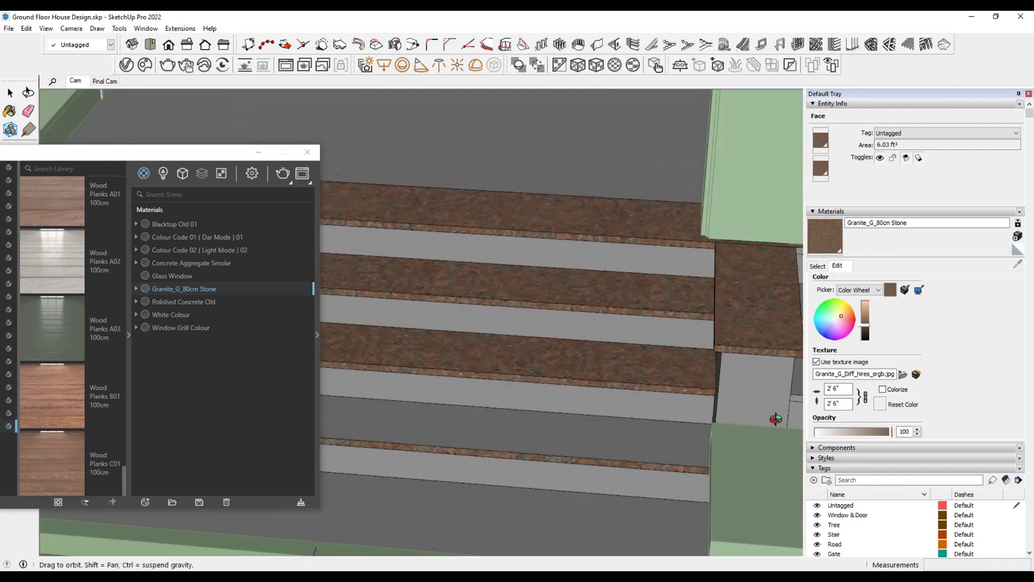
middle_drag(477, 443, 441, 337)
scroll(589, 381, up, 3)
Paint the remaining lower treads and the cap edge with granite.
click(595, 505)
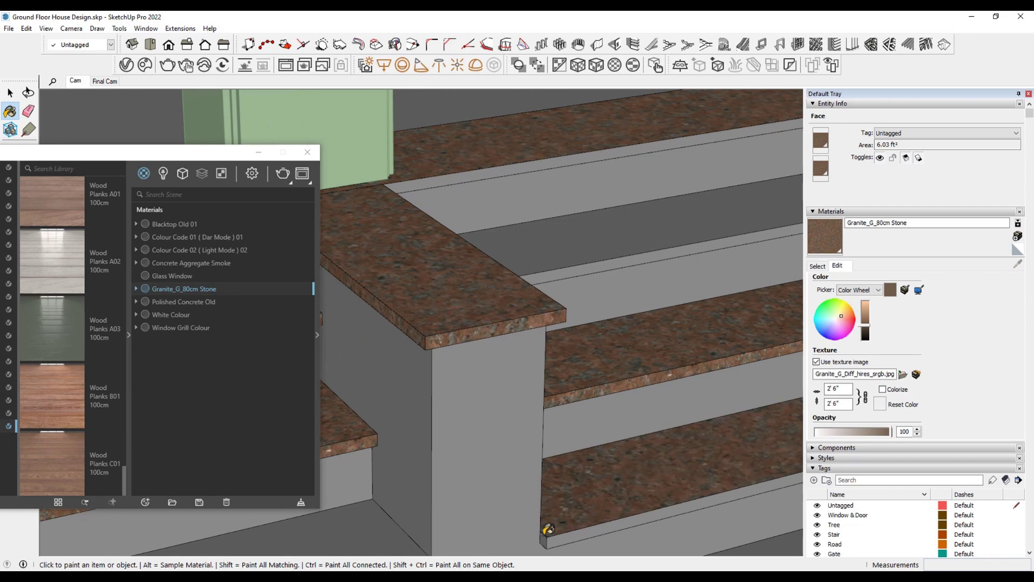
click(580, 265)
scroll(554, 178, down, 5)
middle_drag(554, 178, 411, 388)
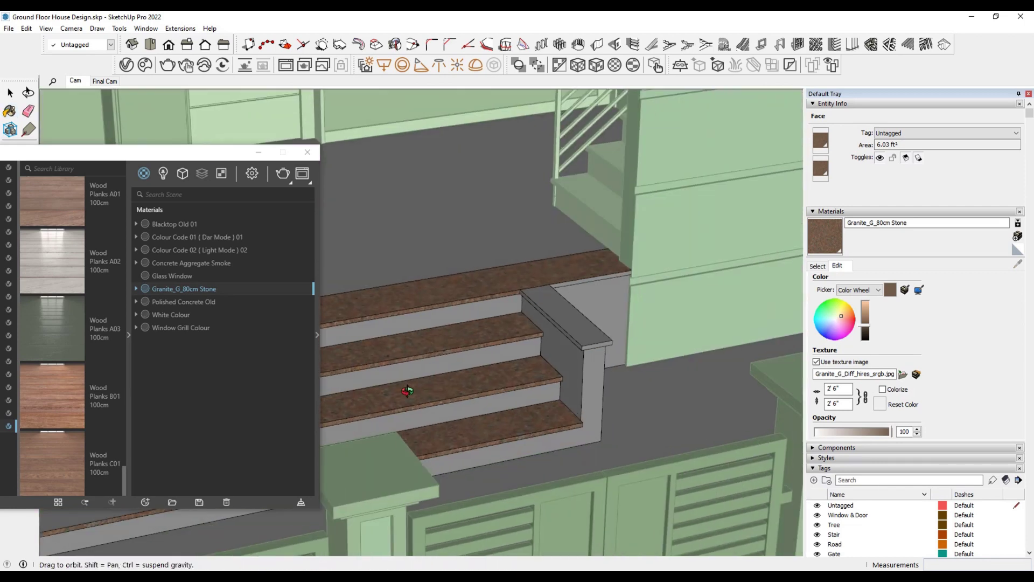
scroll(605, 342, up, 4)
click(604, 339)
scroll(604, 339, down, 4)
mouse_move(446, 279)
middle_down()
mouse_move(512, 289)
mouse_move(559, 358)
middle_up()
scroll(512, 289, up, 3)
scroll(502, 306, down, 4)
Select the door frame geometry and apply Granite_E_80cm stone to it.
key(space)
scroll(559, 358, up, 3)
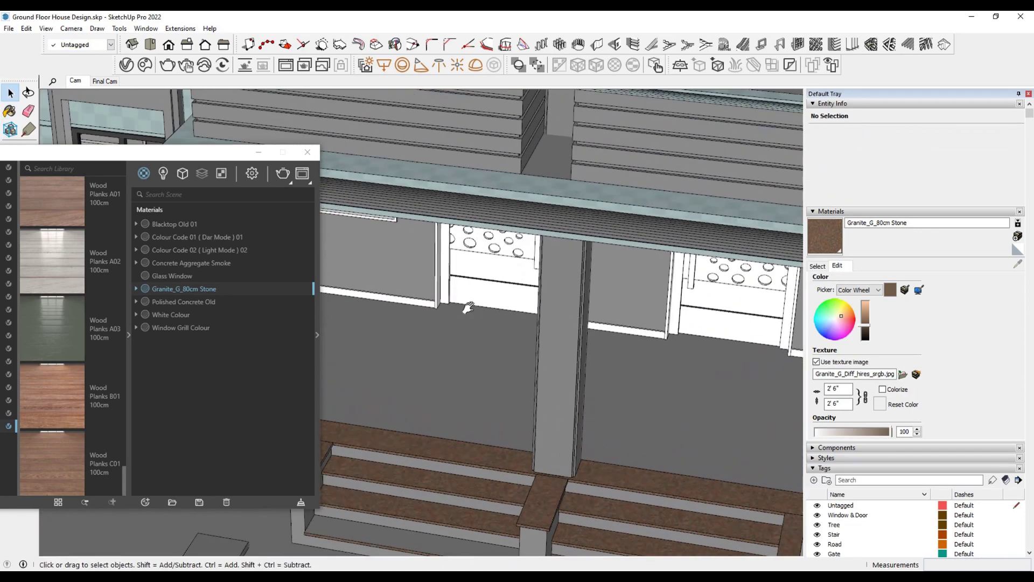
scroll(545, 335, up, 3)
scroll(568, 308, up, 2)
triple_click(567, 308)
scroll(567, 309, down, 2)
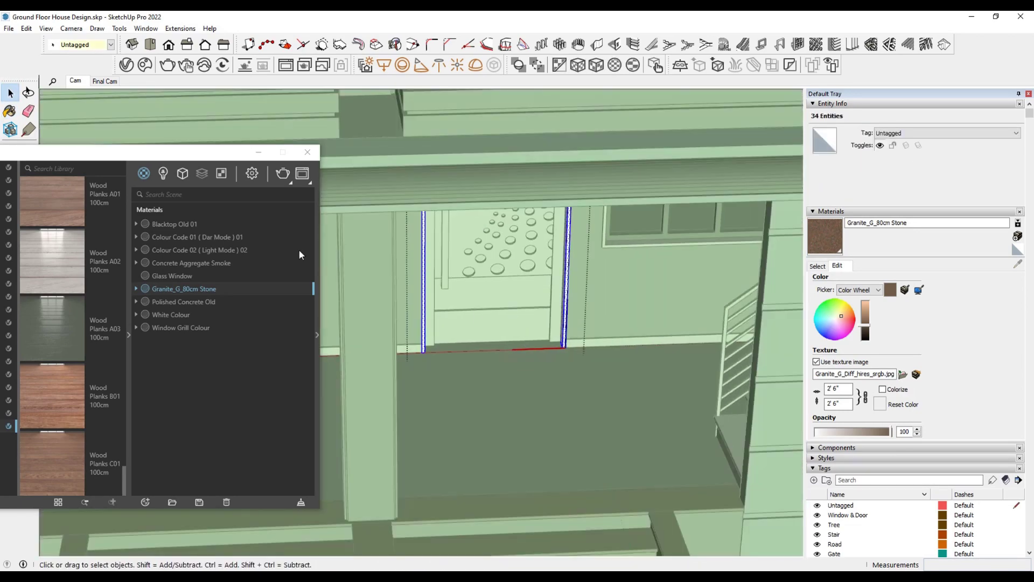
drag(191, 159, 347, 150)
click(90, 365)
scroll(229, 357, down, 3)
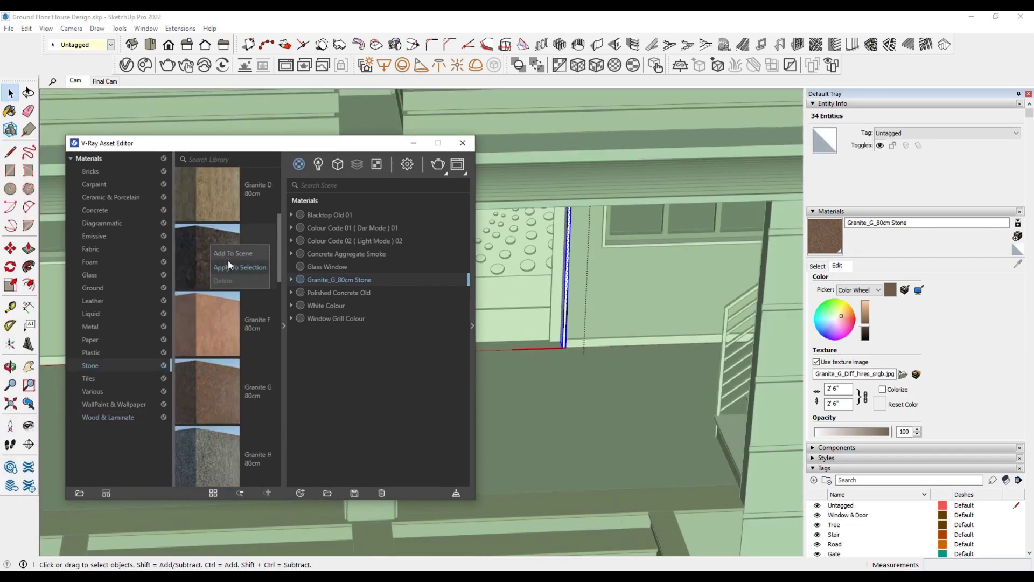
click(541, 400)
Set the door frame's Granite_E_80cm texture size to 2'6".
scroll(566, 282, up, 4)
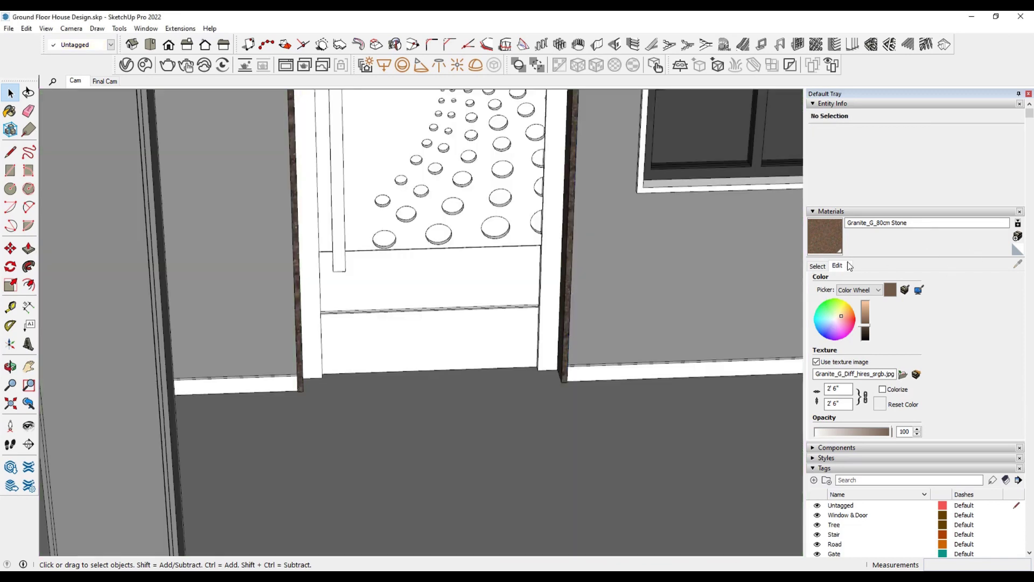
click(1017, 263)
scroll(526, 237, up, 3)
click(837, 266)
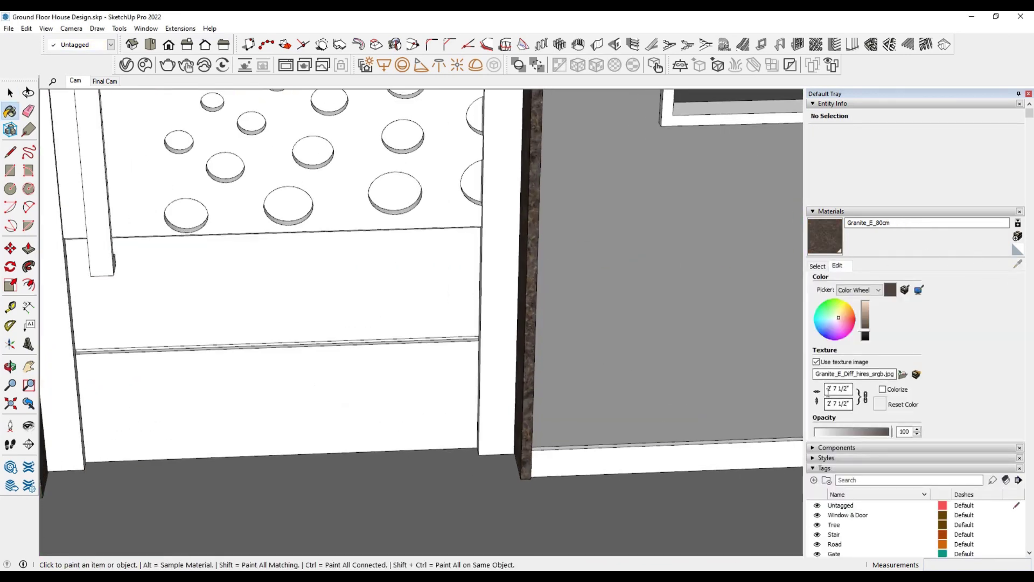
text(2'6)
key(Return)
key(space)
Zoom out to the porch staircase and select the staircase component.
scroll(532, 307, down, 5)
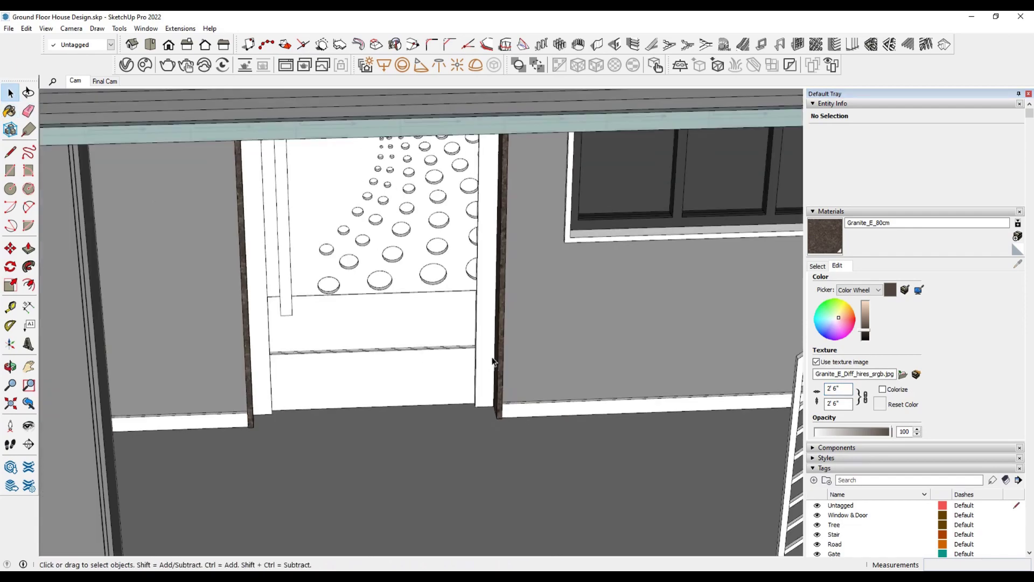
scroll(533, 307, up, 3)
scroll(517, 299, up, 2)
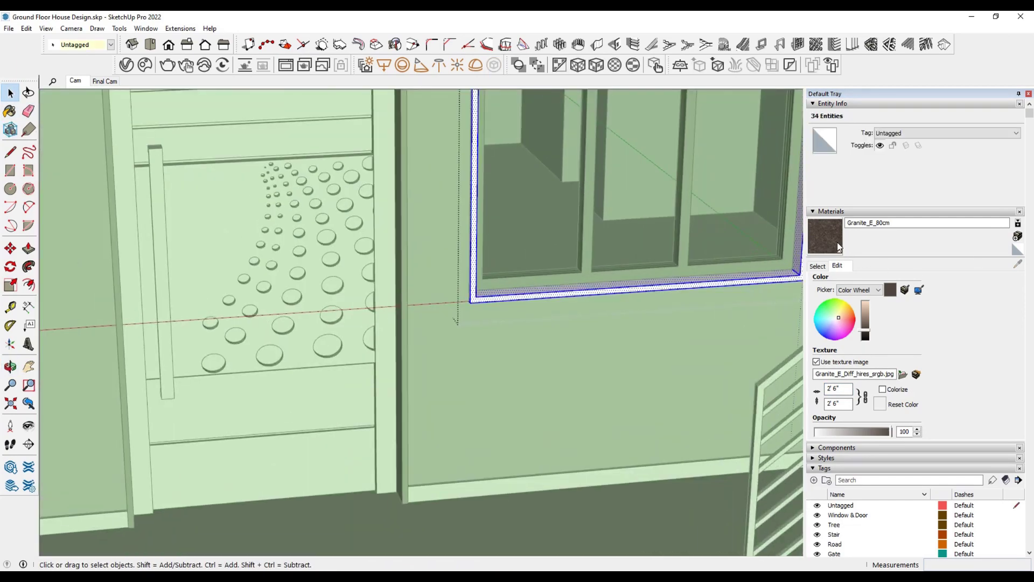
scroll(681, 277, down, 3)
scroll(358, 312, down, 3)
scroll(446, 351, up, 4)
scroll(542, 325, up, 2)
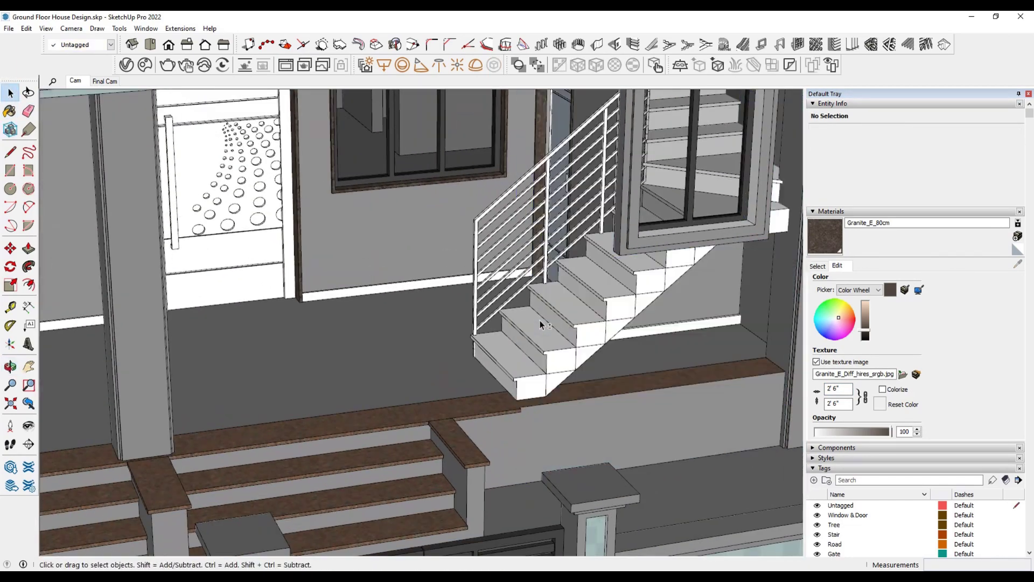
scroll(541, 325, down, 2)
click(509, 199)
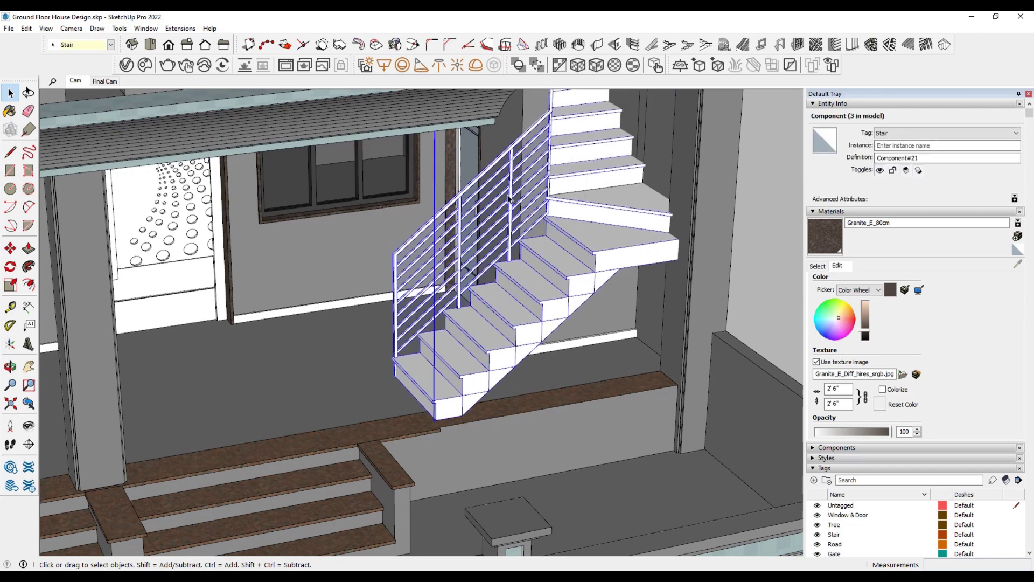
Paint the stair railing bars with the dark grey Window Grill Colour.
double_click(510, 200)
click(510, 199)
click(817, 266)
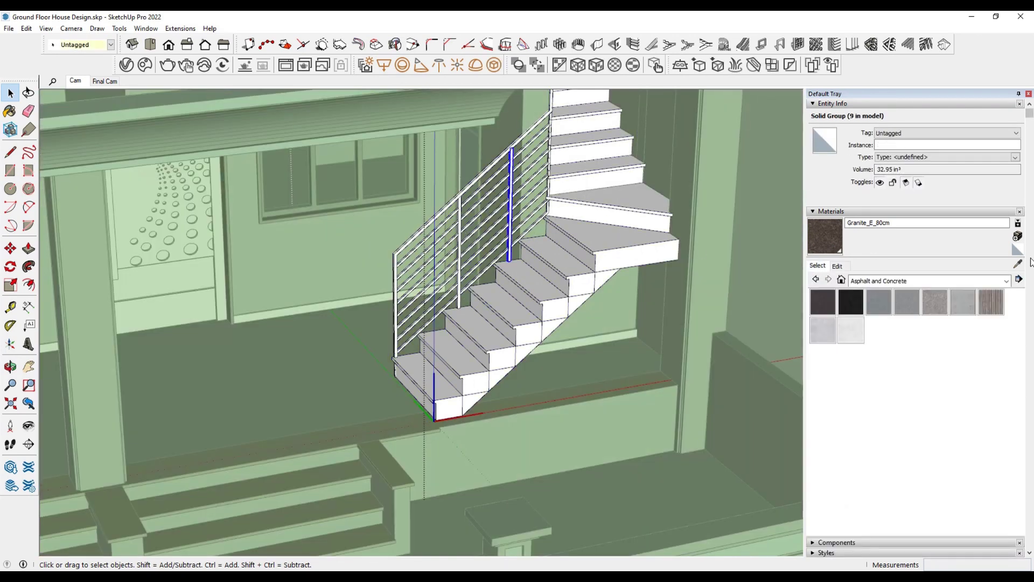
click(1018, 264)
scroll(371, 197, up, 4)
click(504, 233)
scroll(506, 237, down, 2)
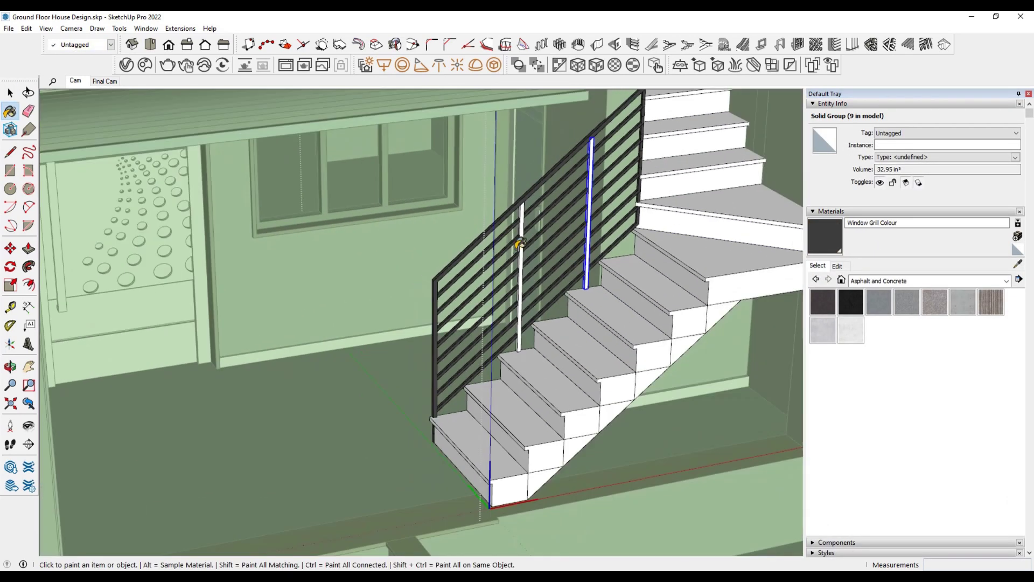
scroll(509, 230, up, 2)
scroll(614, 189, down, 3)
key(space)
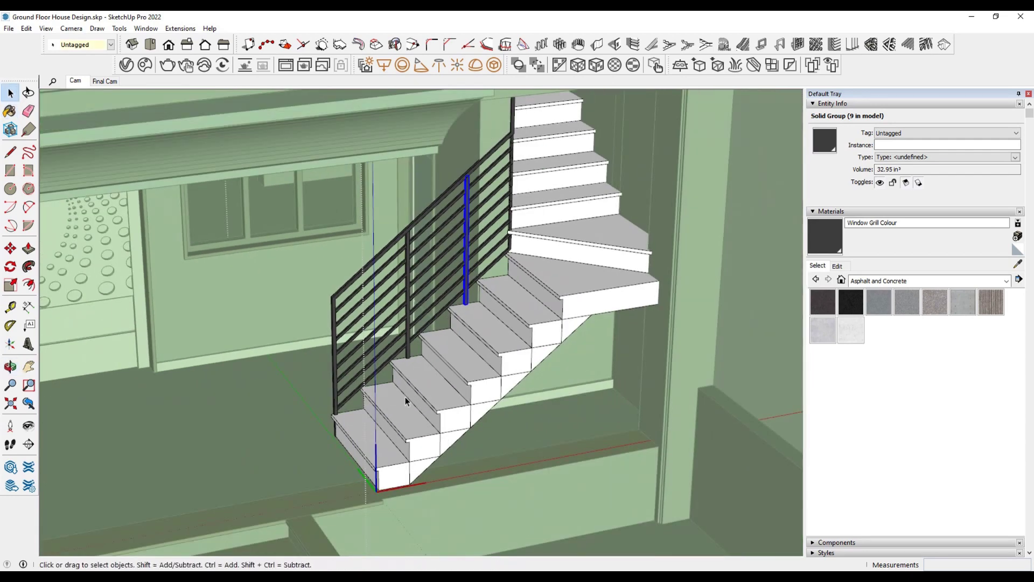
Sample Granite_E_80cm and paint the upper stair treads with it.
double_click(424, 385)
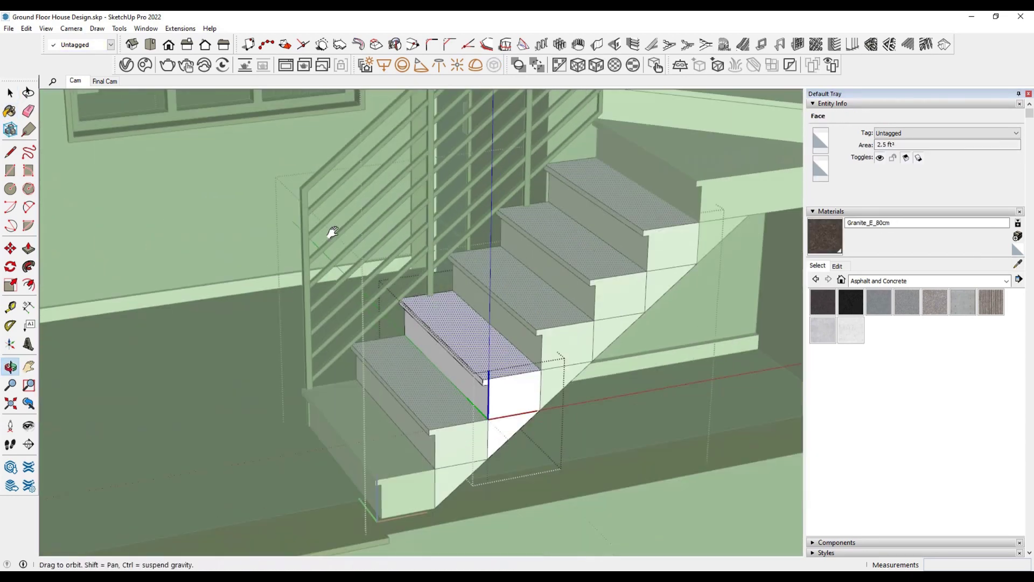
click(489, 376)
mouse_move(490, 377)
shift+middle_down()
mouse_move(389, 369)
mouse_move(522, 227)
shift+middle_up()
scroll(522, 227, up, 3)
click(501, 250)
scroll(473, 286, up, 2)
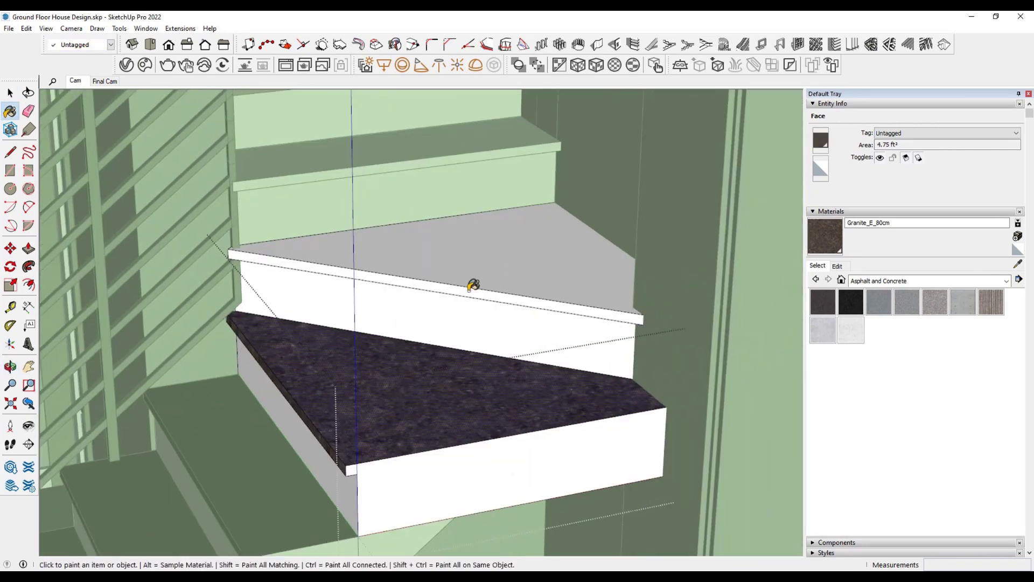
click(469, 288)
key(space)
click(796, 257)
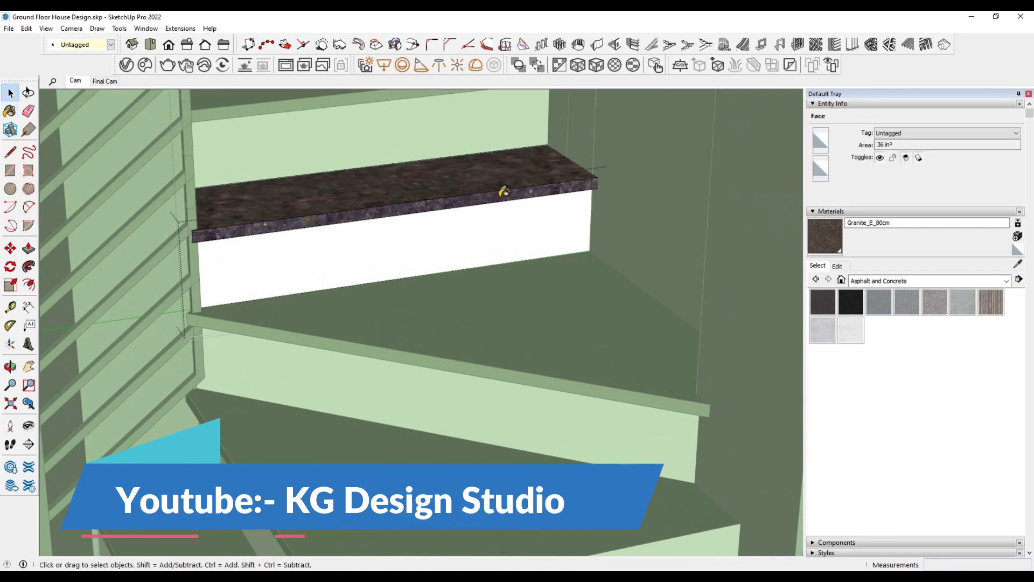
Paint the bottom step's tread with Granite_E_80cm as well.
scroll(504, 191, down, 5)
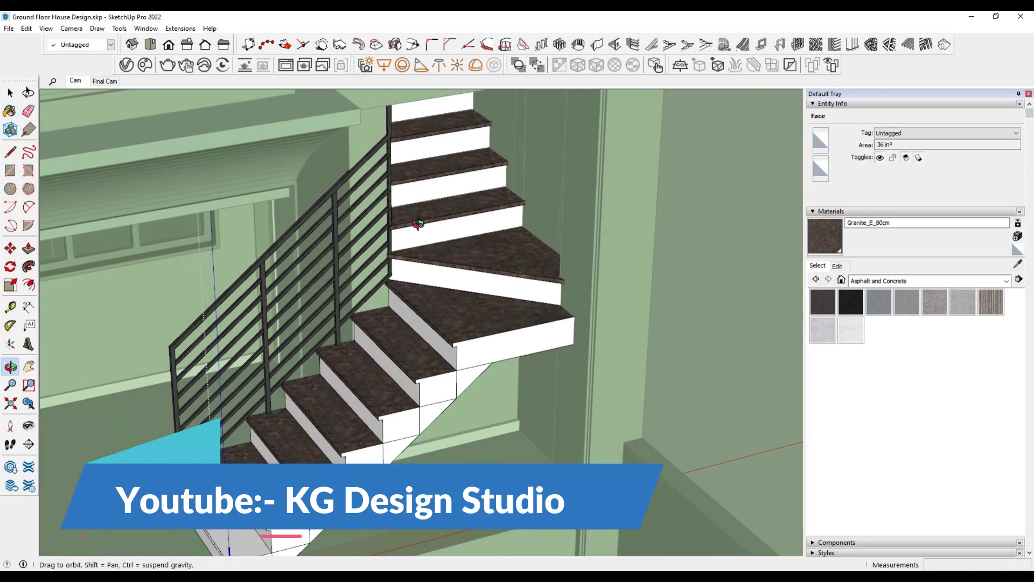
middle_drag(503, 191, 468, 408)
scroll(468, 408, up, 3)
scroll(480, 405, up, 3)
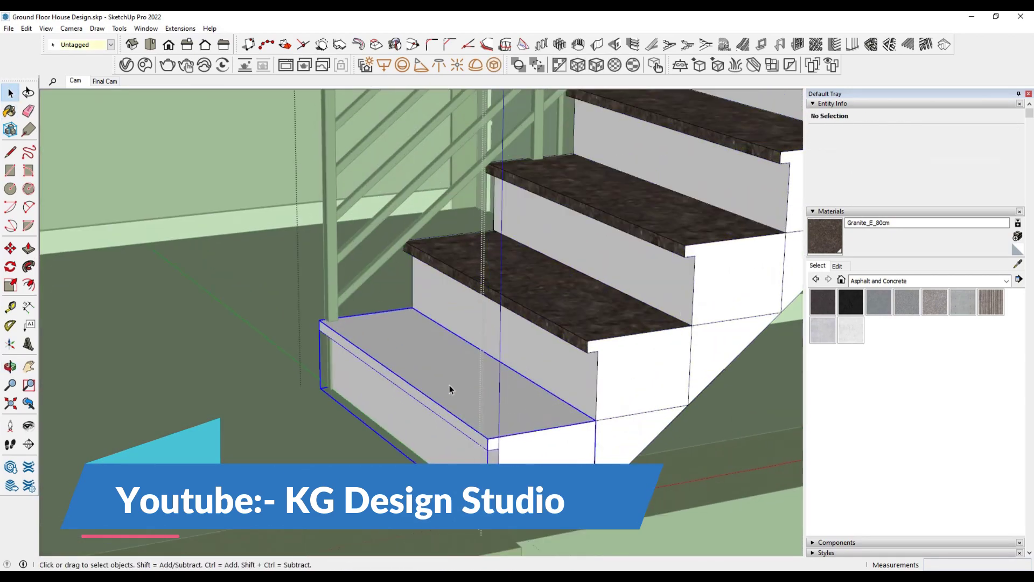
double_click(449, 385)
click(440, 368)
key(b)
click(431, 402)
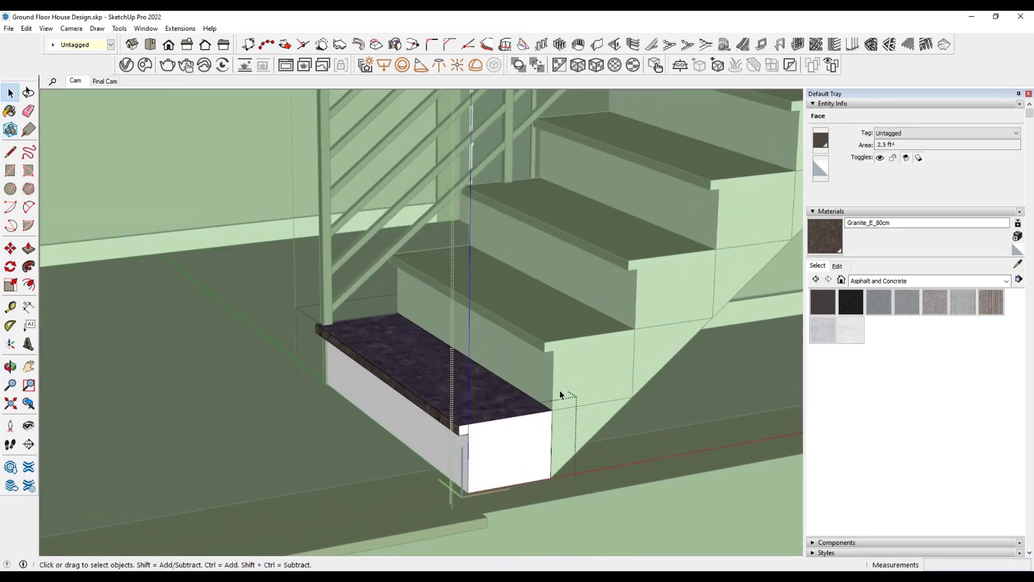
Browse the Chaos Cosmos library to its Wood materials.
scroll(573, 297, down, 10)
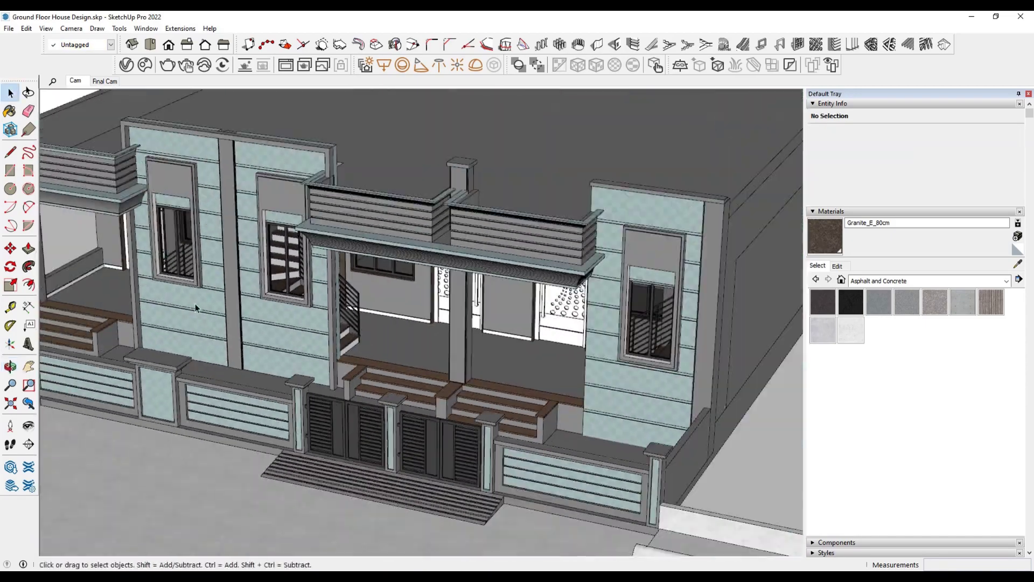
mouse_move(574, 297)
middle_down()
mouse_move(616, 297)
mouse_move(509, 344)
middle_up()
scroll(617, 296, down, 5)
scroll(509, 345, up, 4)
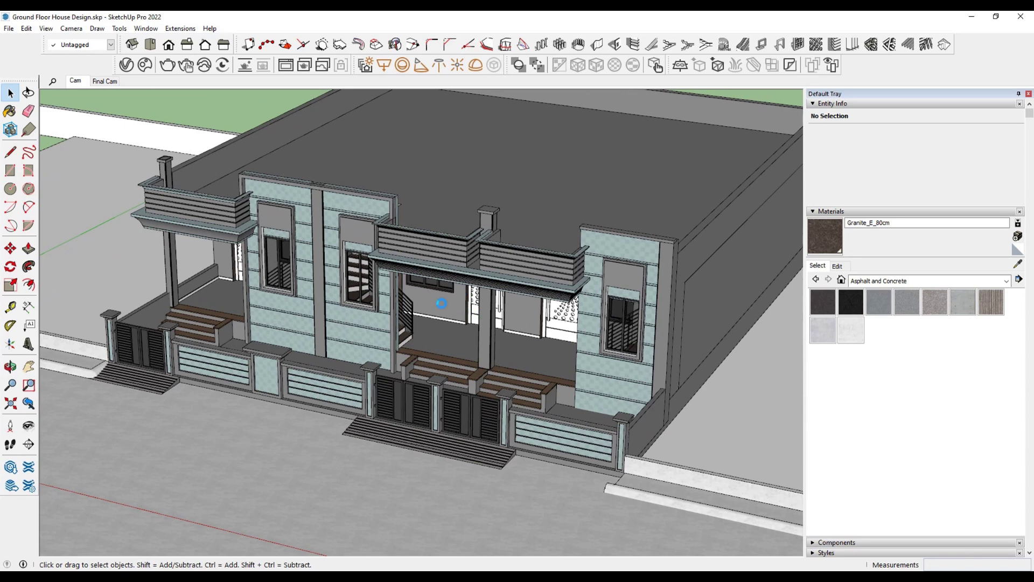
click(145, 66)
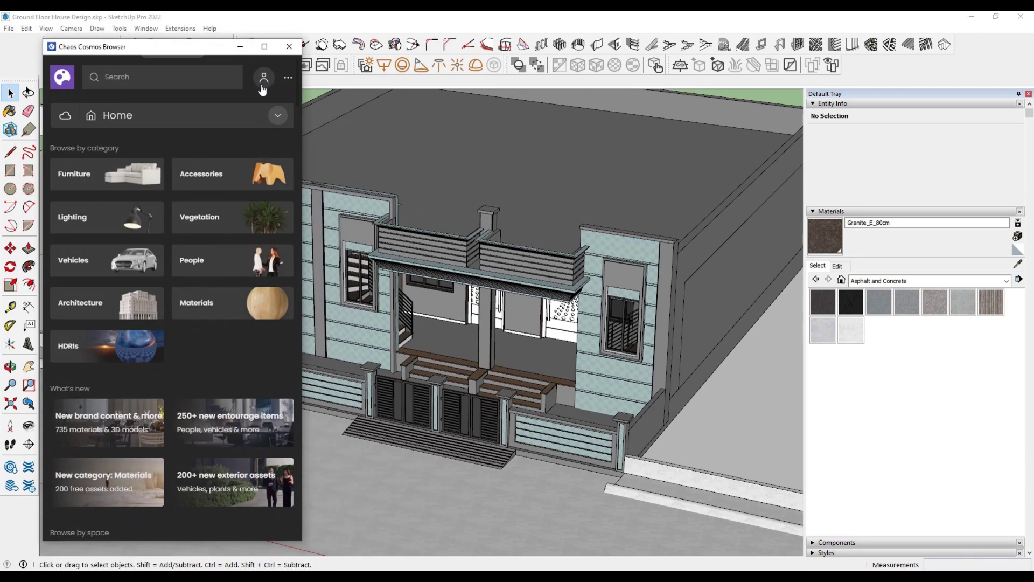
click(230, 317)
click(264, 46)
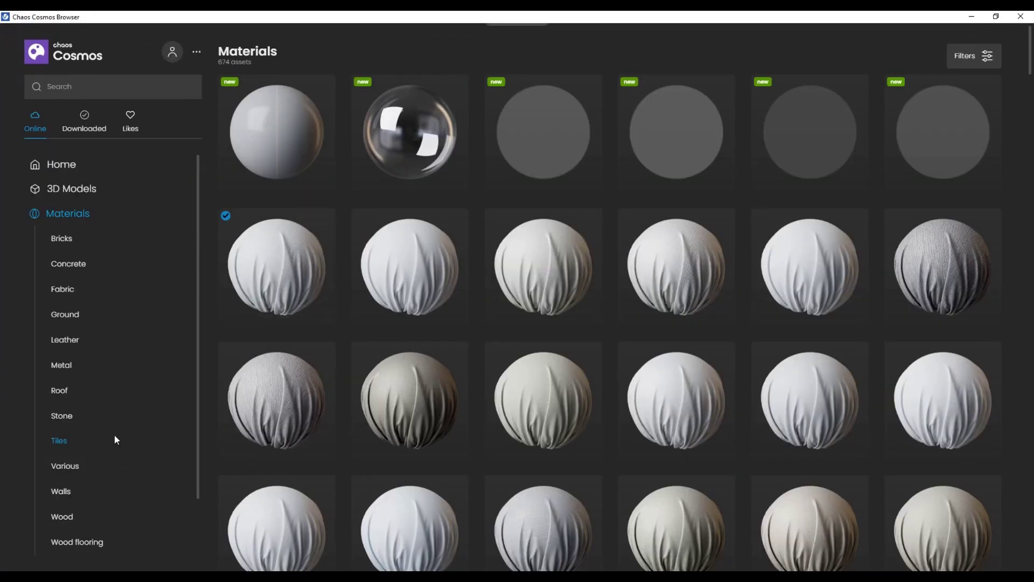
scroll(80, 535, down, 2)
click(65, 447)
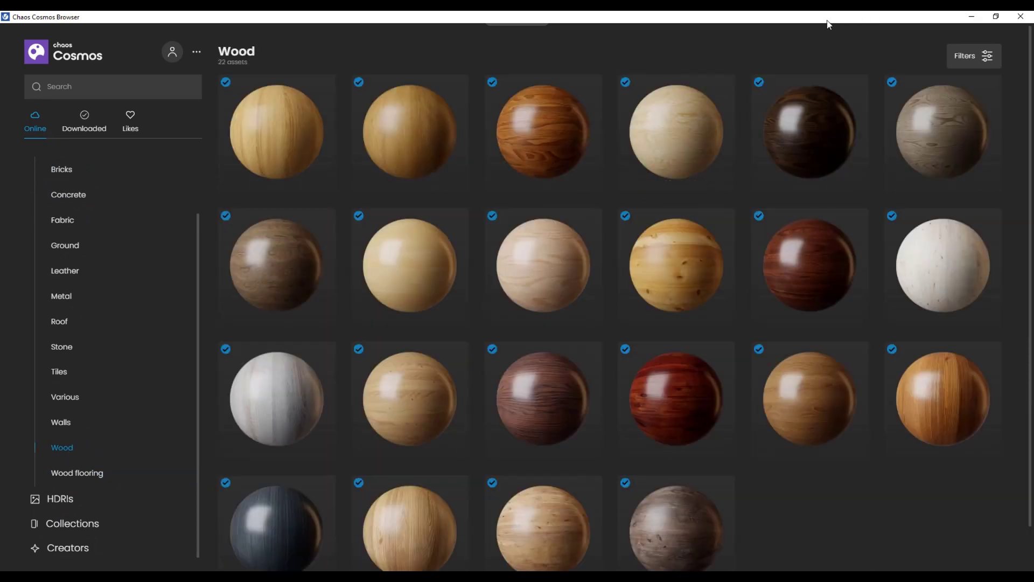
Import Wood 13-07 100cm from Cosmos into the model's materials.
drag(366, 16, 366, 47)
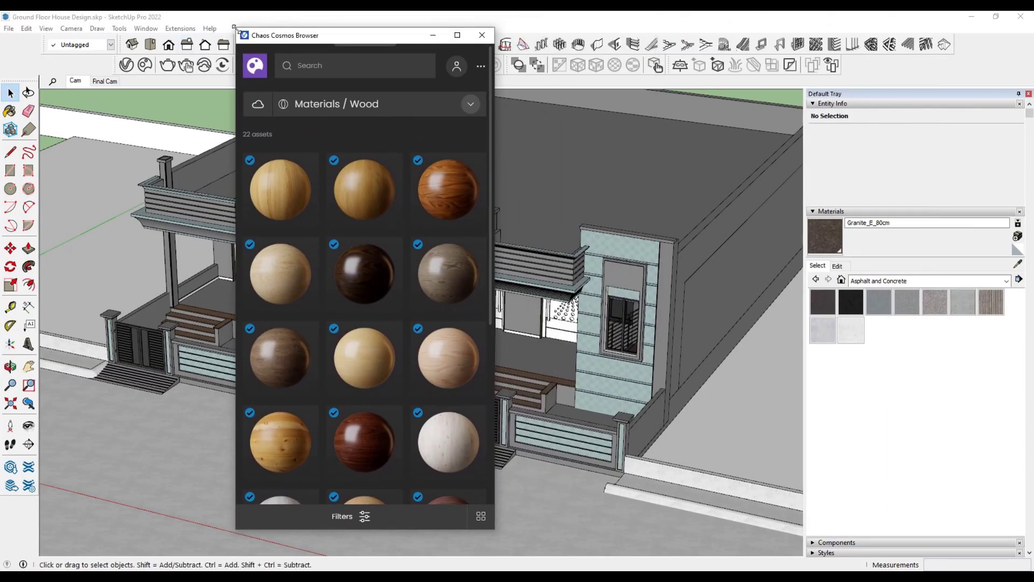
drag(235, 27, 8, 23)
drag(495, 139, 677, 139)
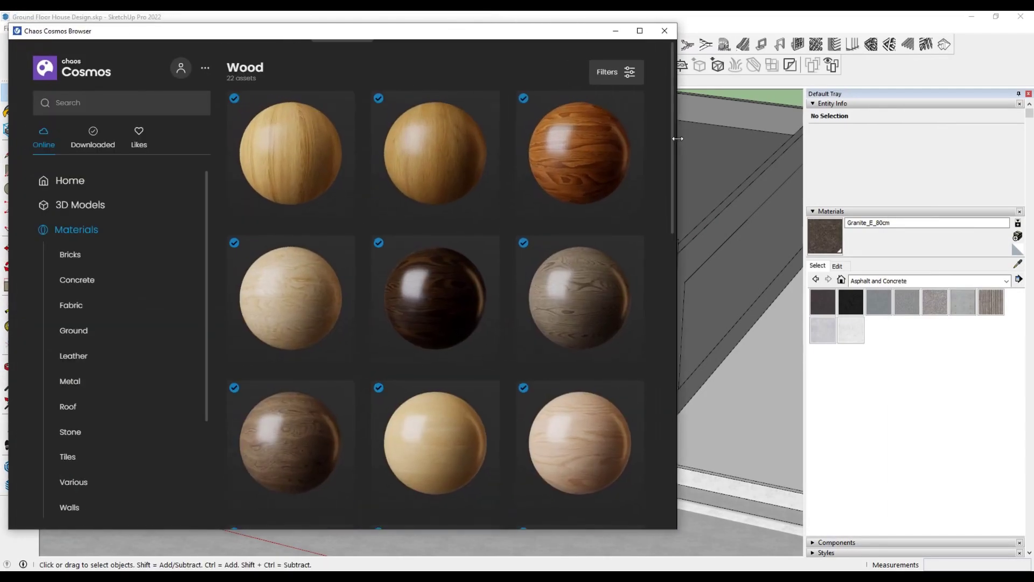
drag(421, 32, 339, 32)
click(889, 280)
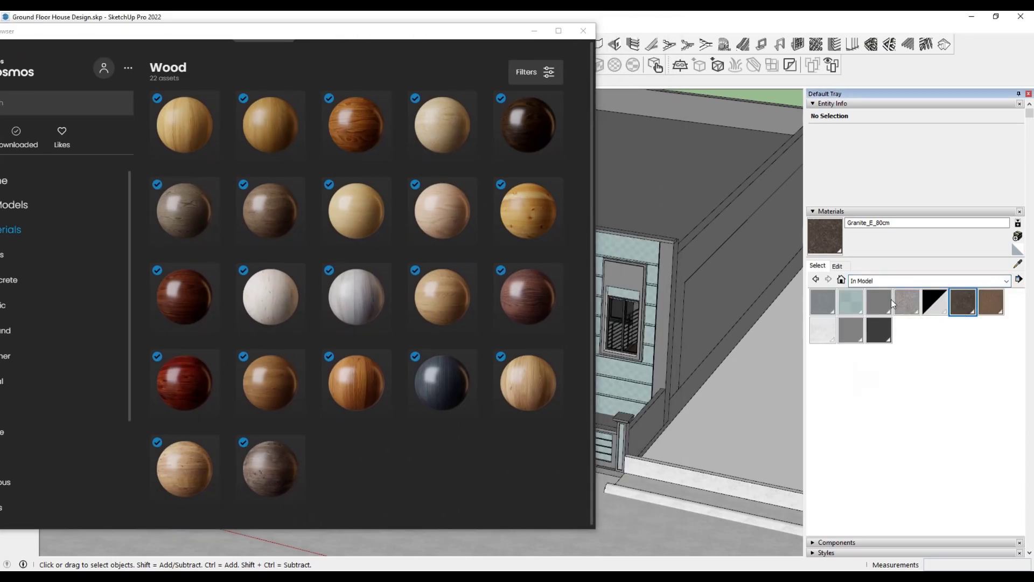
click(363, 366)
mouse_move(528, 130)
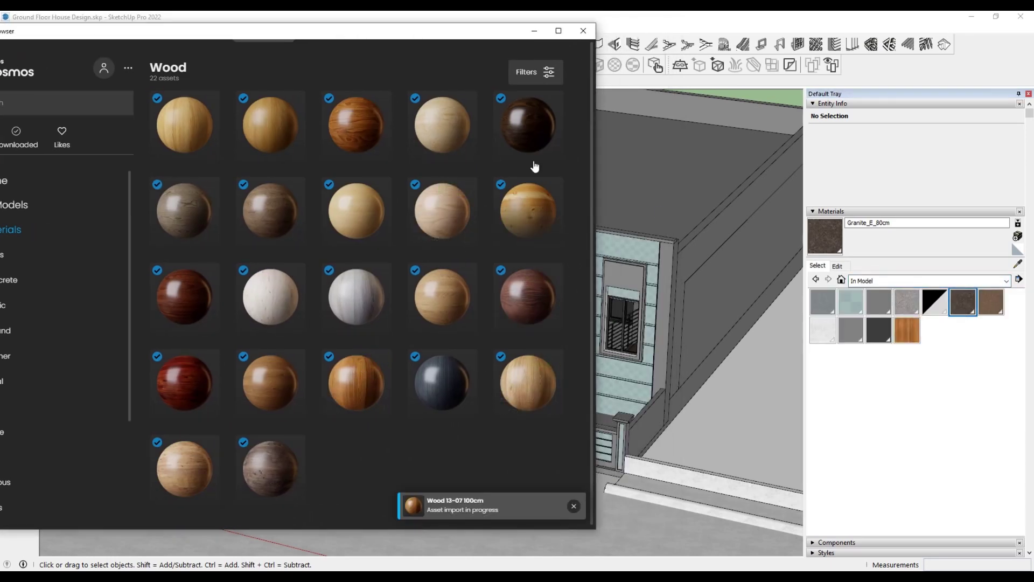
click(534, 31)
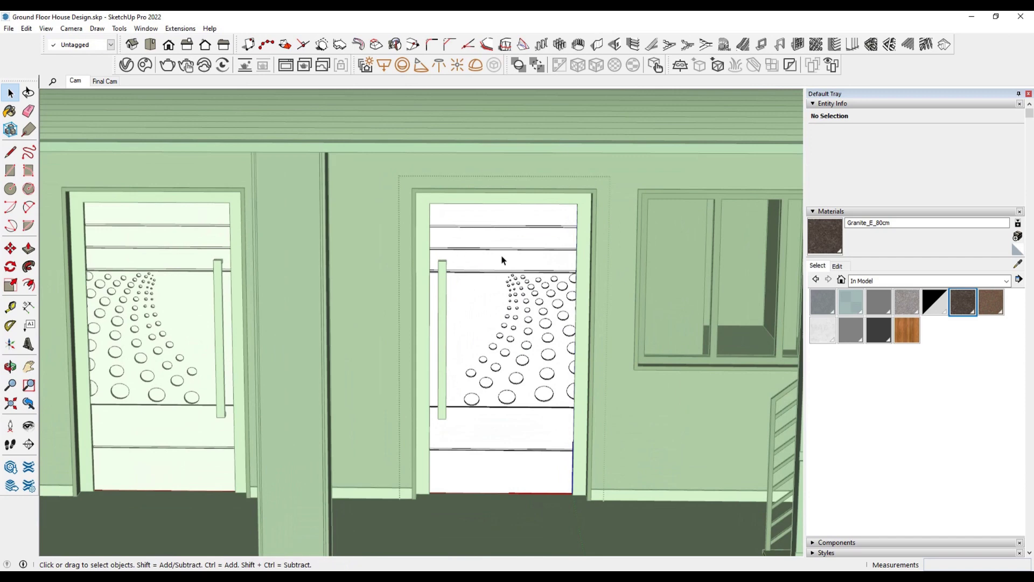
Paint the right door with Wood 13-07 100cm and set its texture size to 24.
triple_click(504, 260)
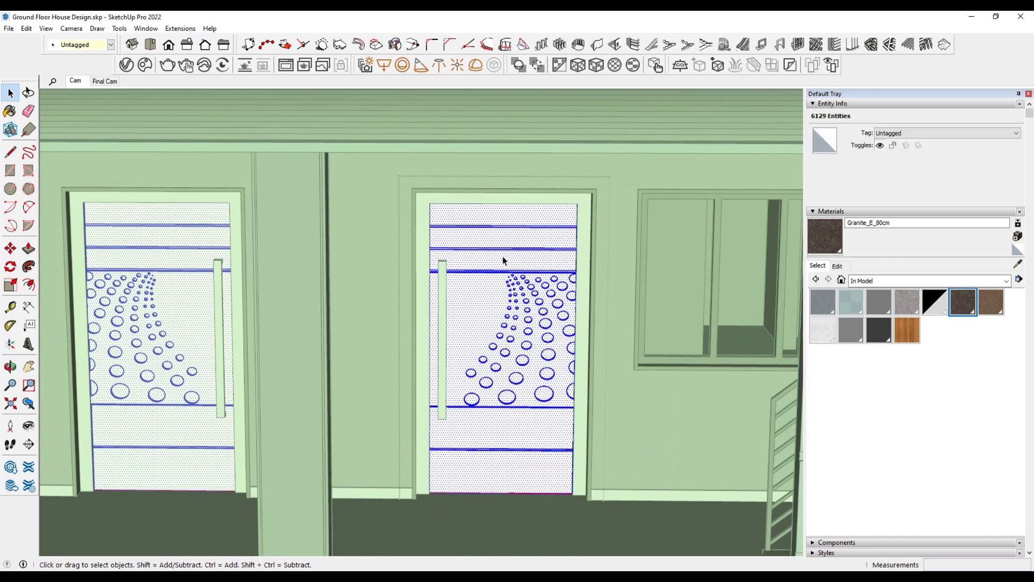
click(504, 248)
key(space)
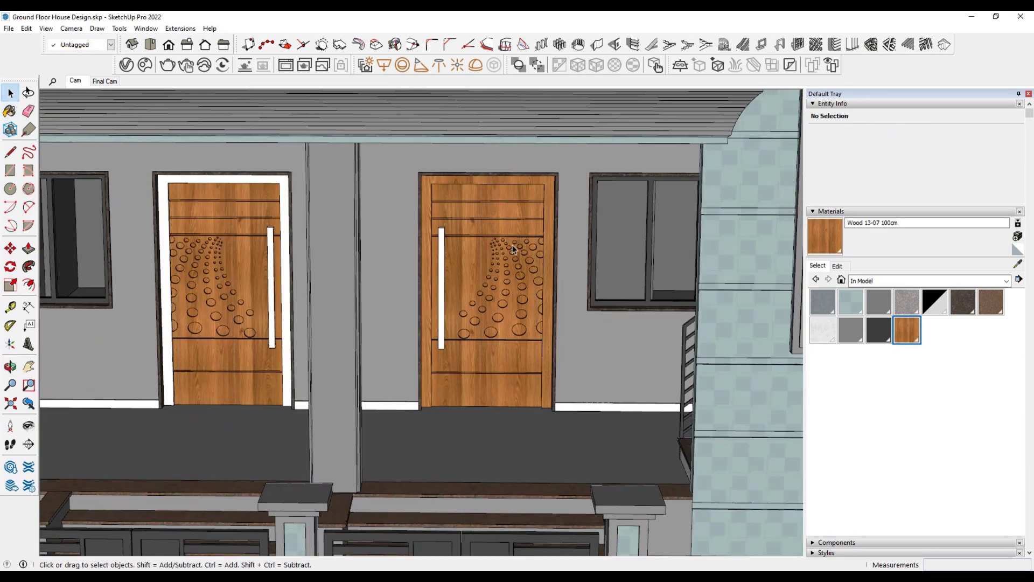
click(838, 265)
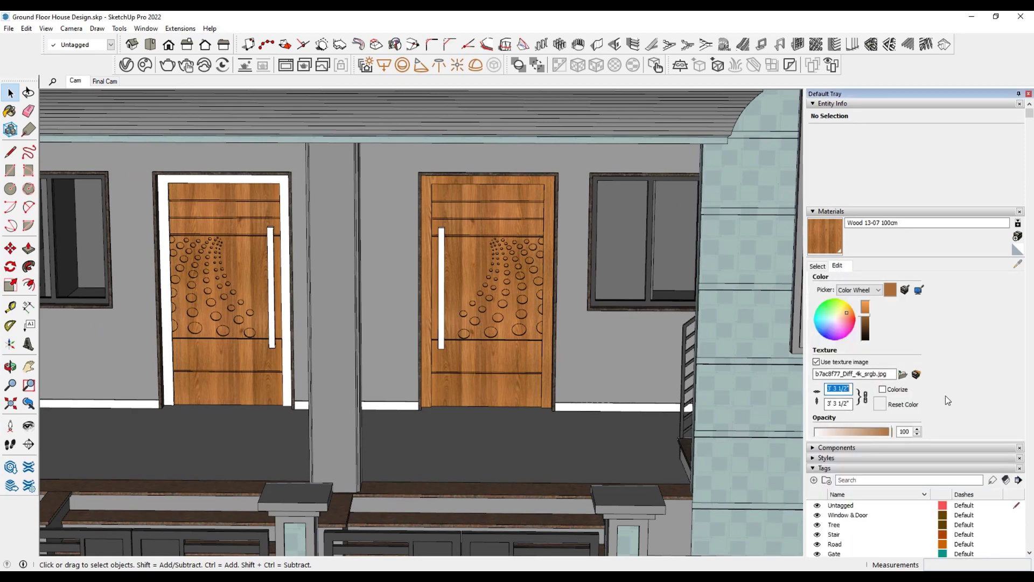
text(24)
key(Return)
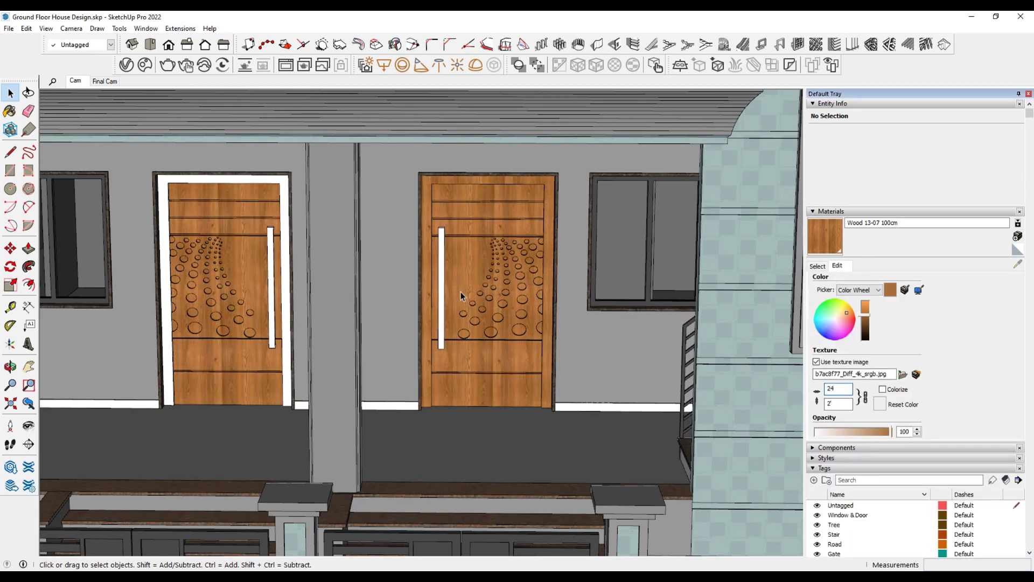
Paint the door's horizontal groove strip with the dark Color M07.
scroll(461, 295, up, 3)
scroll(464, 242, up, 3)
scroll(518, 226, up, 3)
click(518, 223)
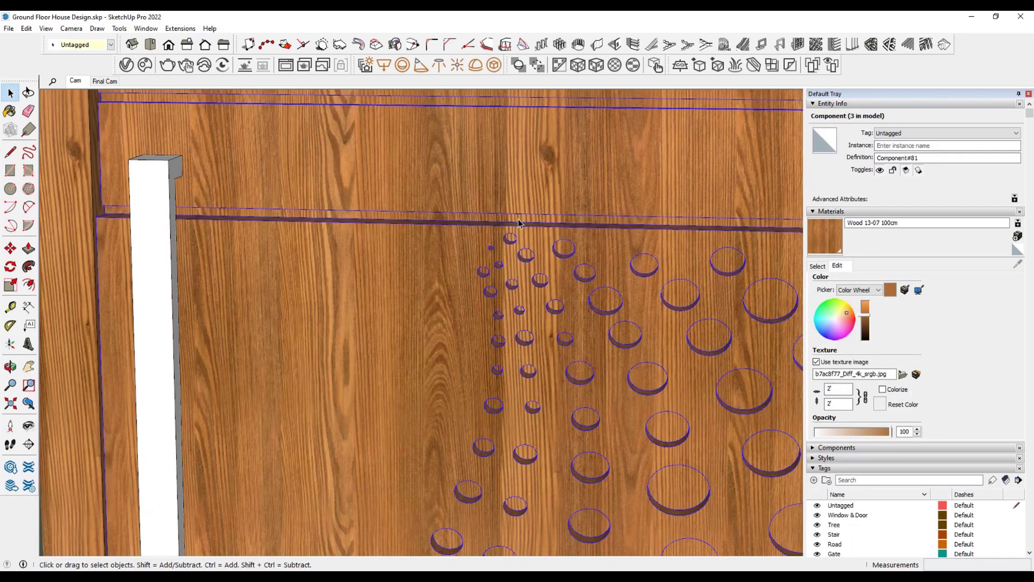
double_click(519, 223)
click(518, 215)
click(817, 266)
click(910, 281)
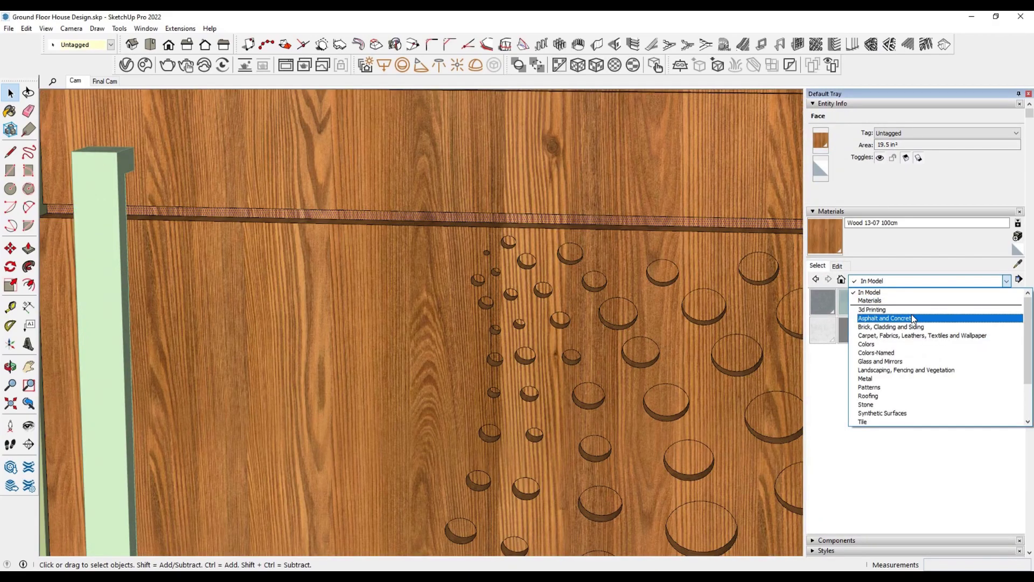
click(884, 345)
scroll(841, 377, down, 5)
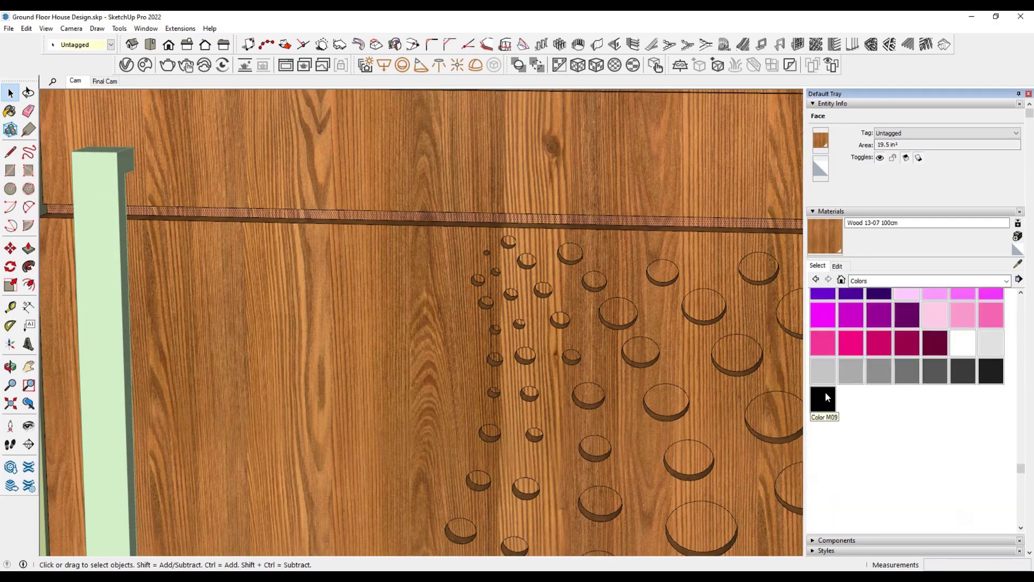
click(961, 371)
click(665, 216)
Open the door component and select its white handle.
scroll(505, 242, down, 3)
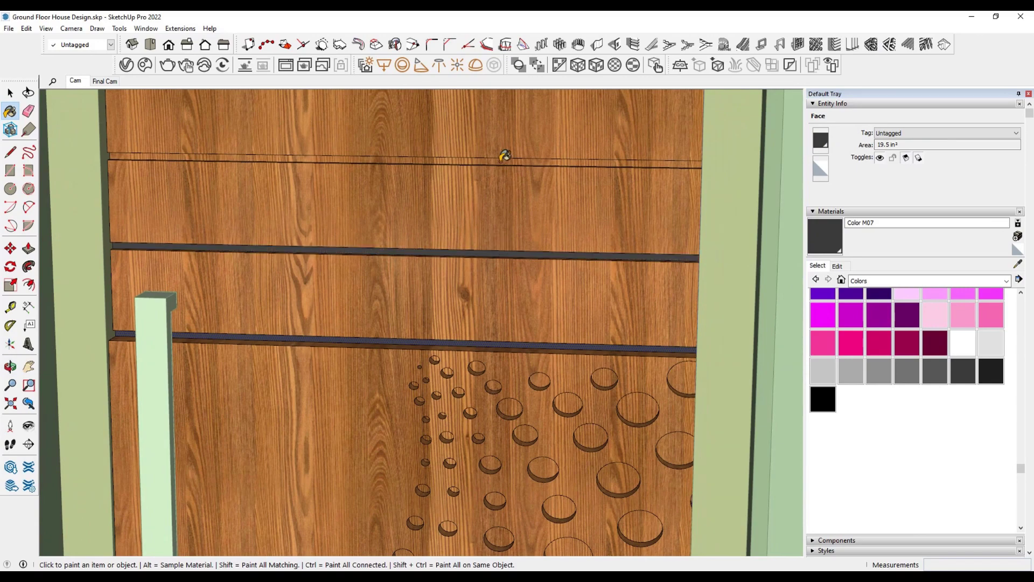
scroll(505, 155, down, 5)
scroll(479, 356, up, 5)
scroll(495, 212, down, 3)
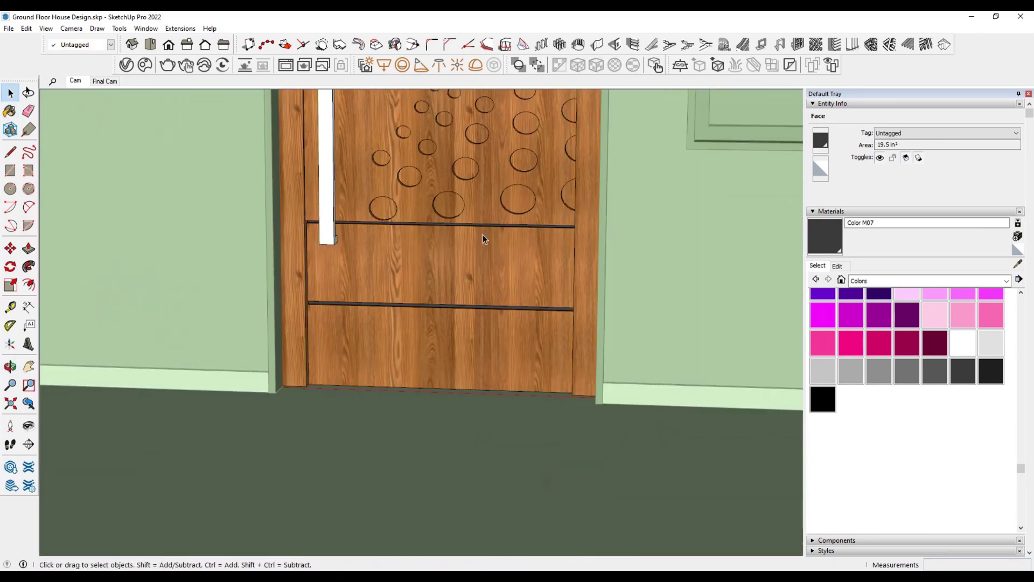
scroll(483, 234, down, 3)
middle_drag(458, 322, 416, 279)
key(space)
scroll(417, 279, up, 3)
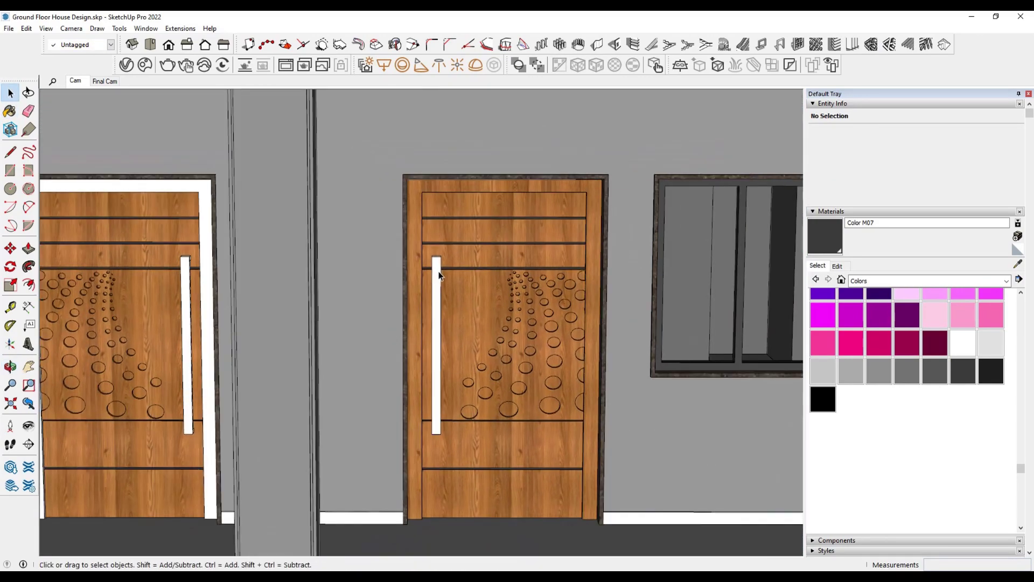
double_click(441, 276)
scroll(376, 279, up, 2)
double_click(498, 273)
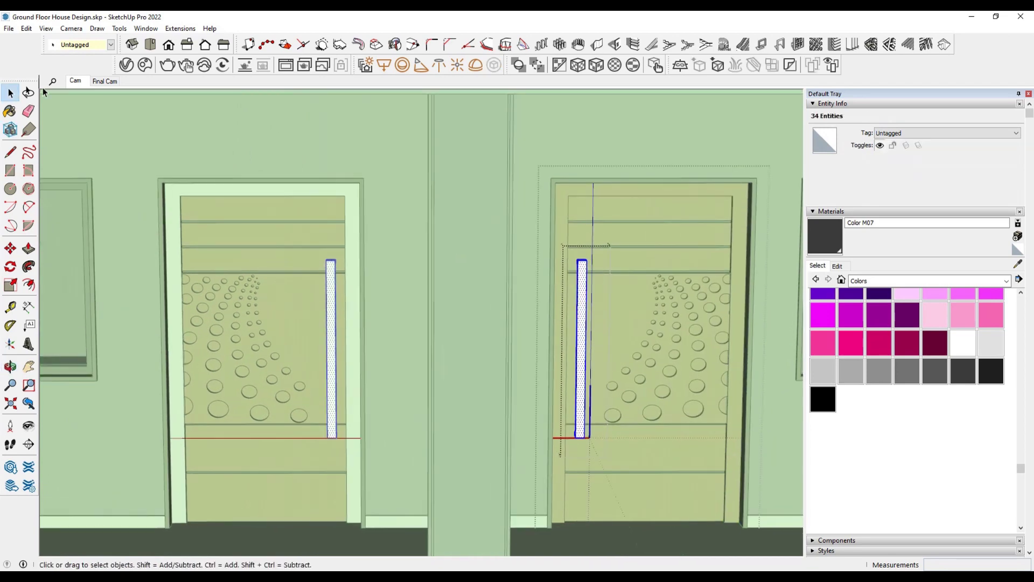
Browse the V-Ray library's Metal materials down to Silver Polished.
click(127, 65)
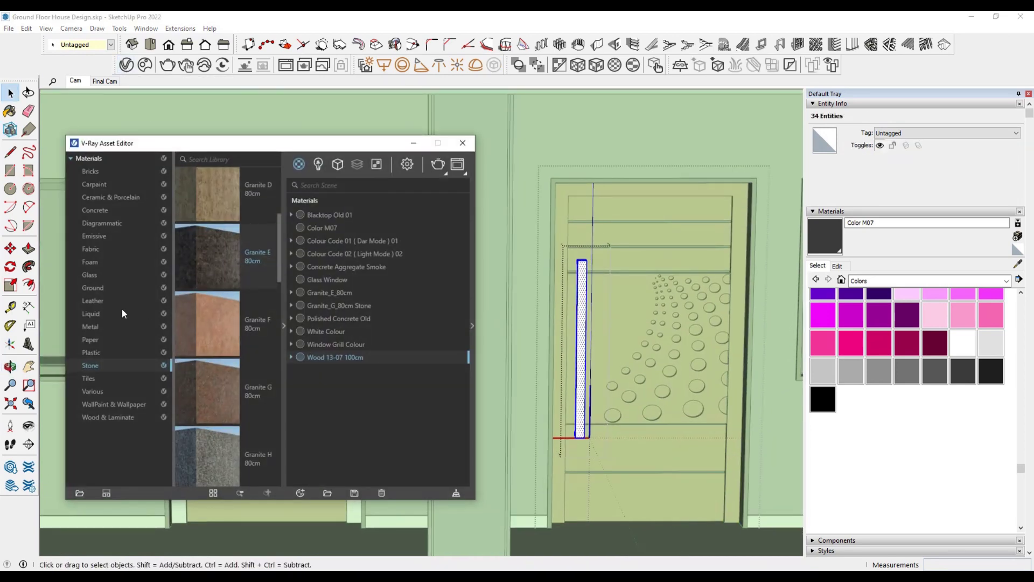
click(90, 326)
scroll(232, 307, down, 3)
scroll(261, 283, down, 3)
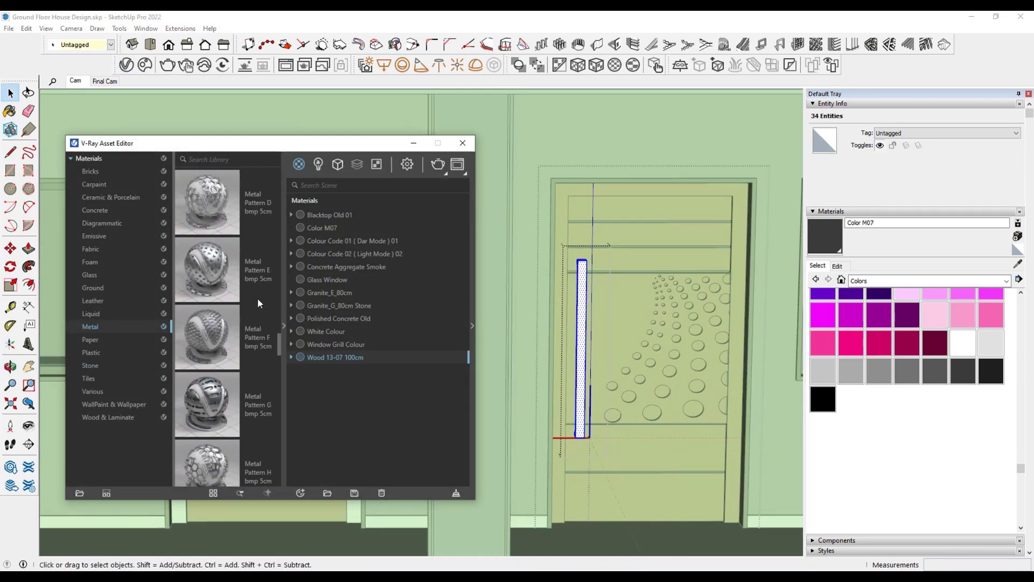
scroll(257, 299, down, 3)
scroll(253, 307, down, 2)
scroll(227, 324, down, 2)
scroll(226, 304, down, 2)
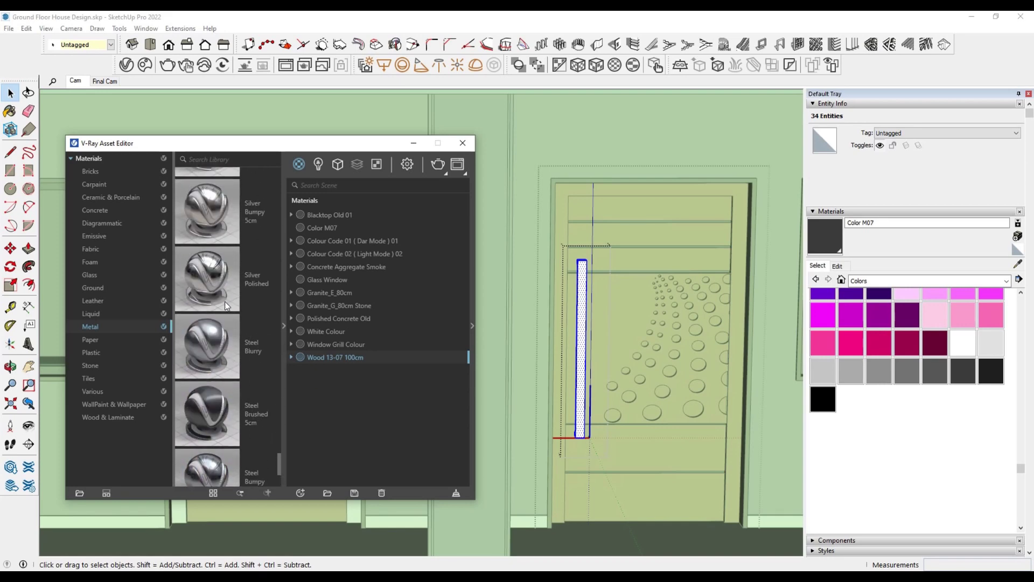
Add Silver Polished to the scene and load it as the paint material.
right_click(207, 271)
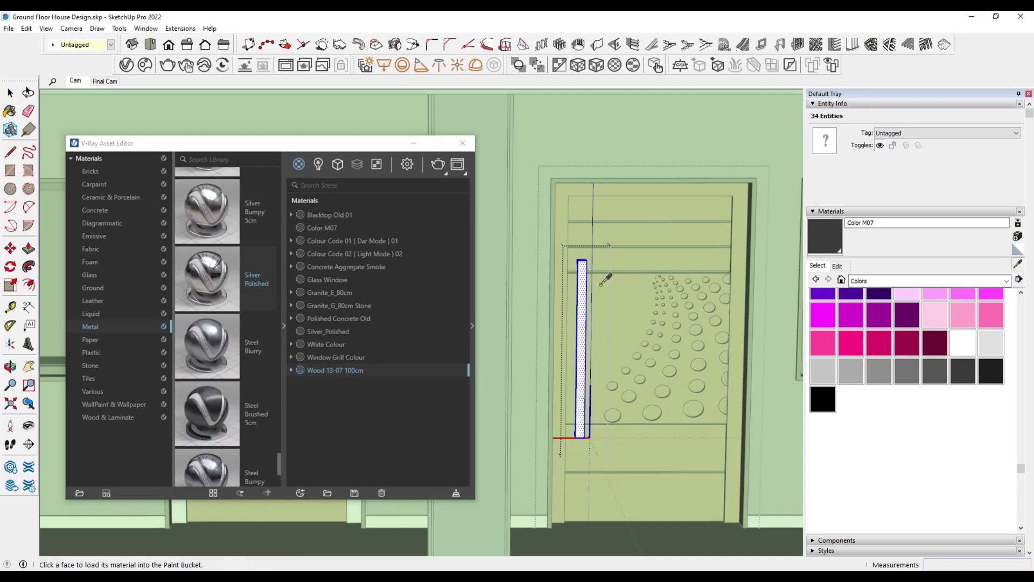
scroll(584, 269, up, 5)
click(328, 331)
click(462, 143)
key(space)
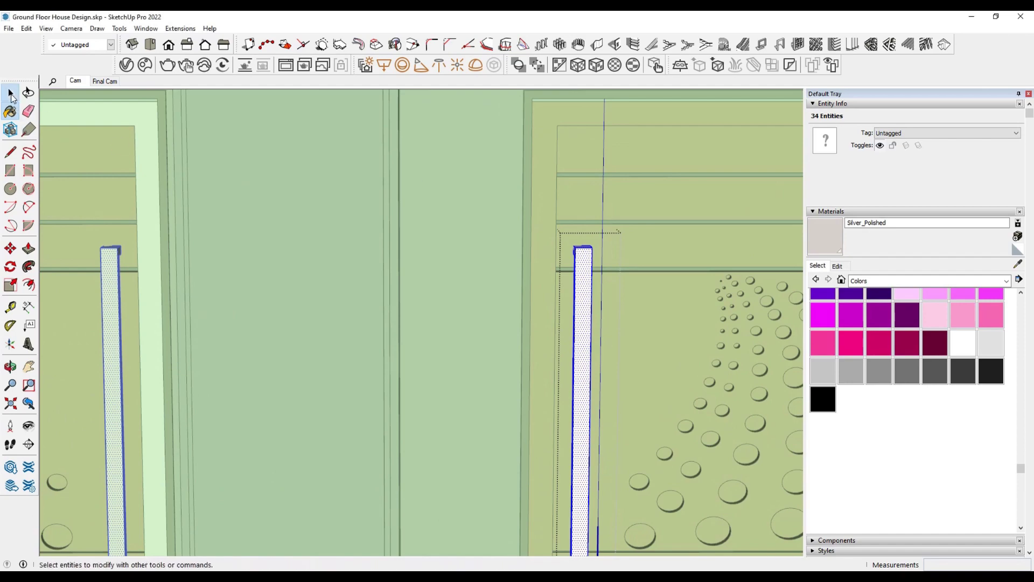
scroll(370, 264, down, 5)
scroll(325, 447, down, 5)
scroll(363, 416, up, 10)
Sample the column's White Colour as the current paint material.
scroll(363, 416, up, 2)
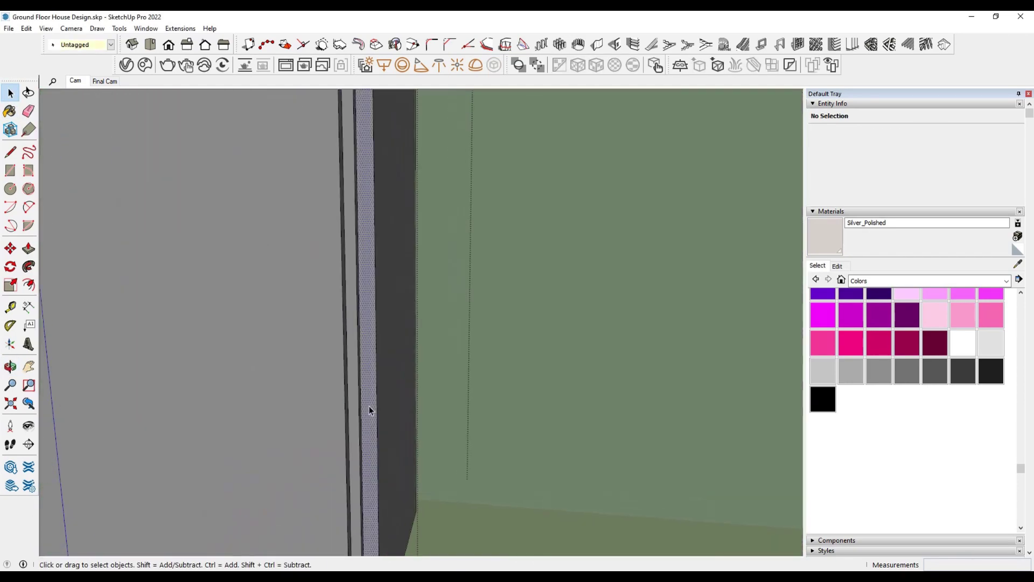
click(1018, 264)
scroll(423, 282, down, 5)
scroll(246, 247, down, 3)
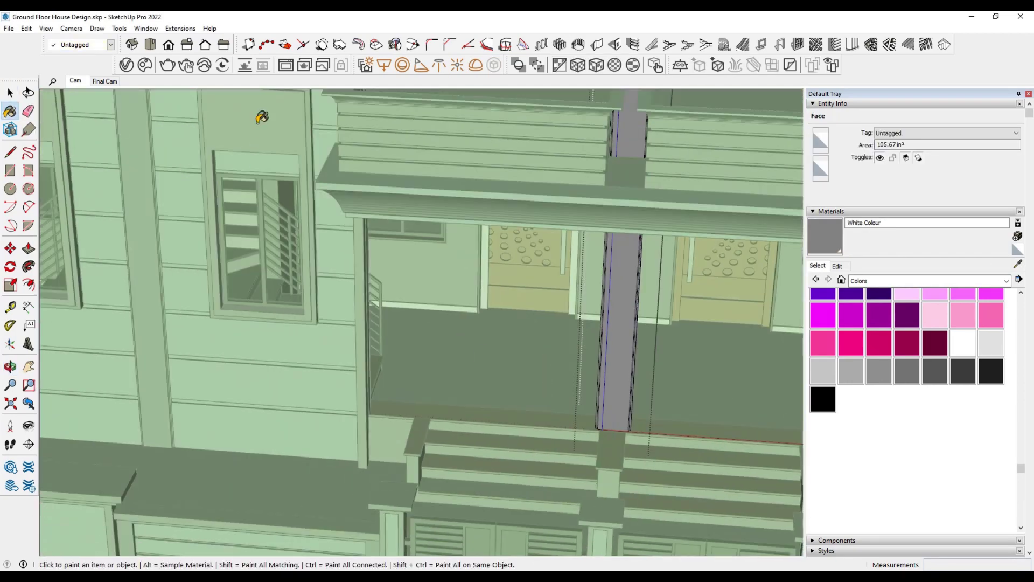
scroll(589, 461, up, 5)
scroll(471, 397, up, 3)
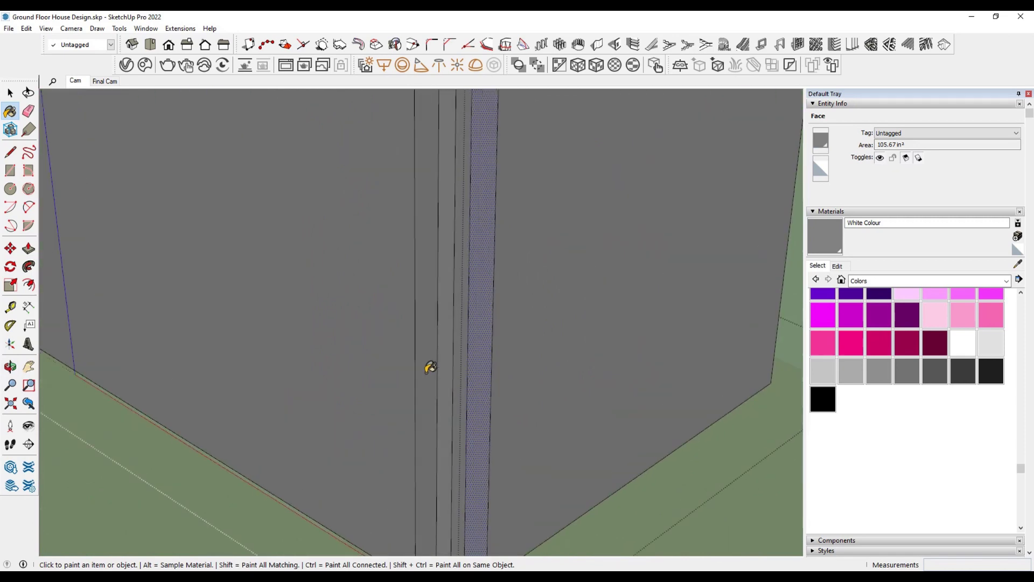
scroll(619, 386, down, 3)
scroll(397, 397, up, 3)
scroll(442, 377, down, 3)
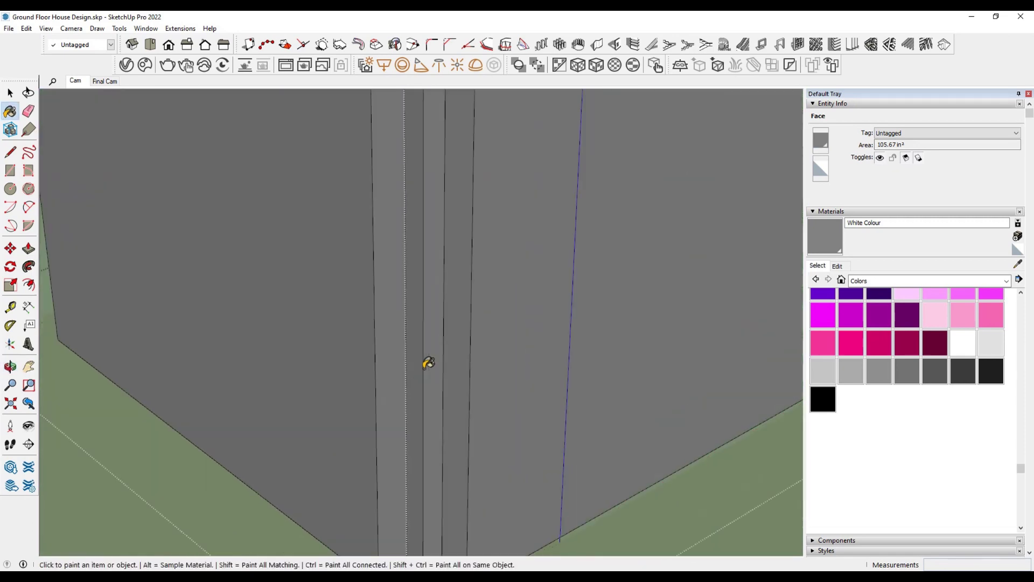
scroll(425, 362, down, 3)
Orbit around the grey porch column to reach its unpainted faces.
key(space)
shift+middle_drag(454, 337, 283, 387)
scroll(657, 338, up, 5)
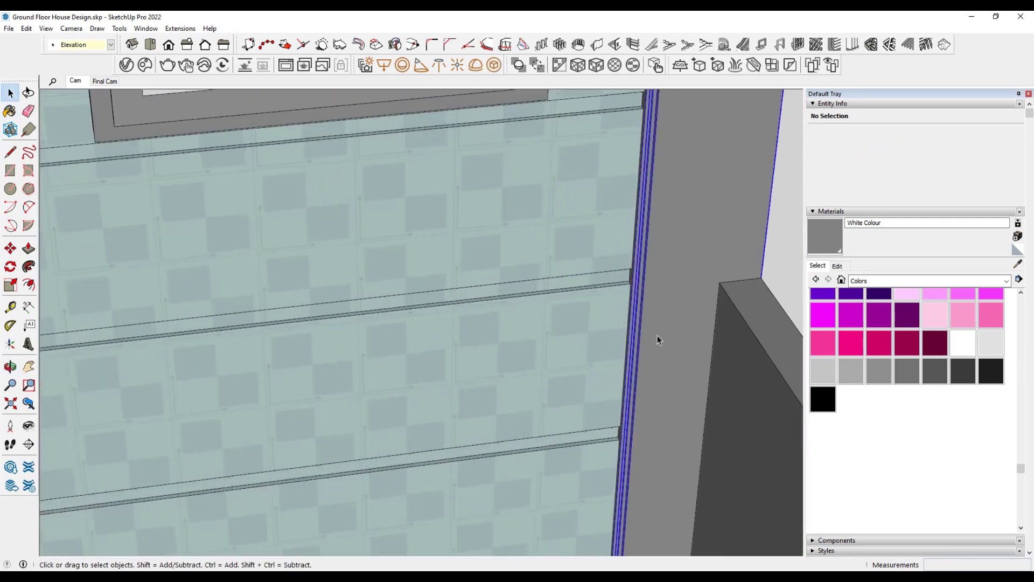
scroll(657, 338, up, 3)
key(b)
scroll(596, 215, up, 2)
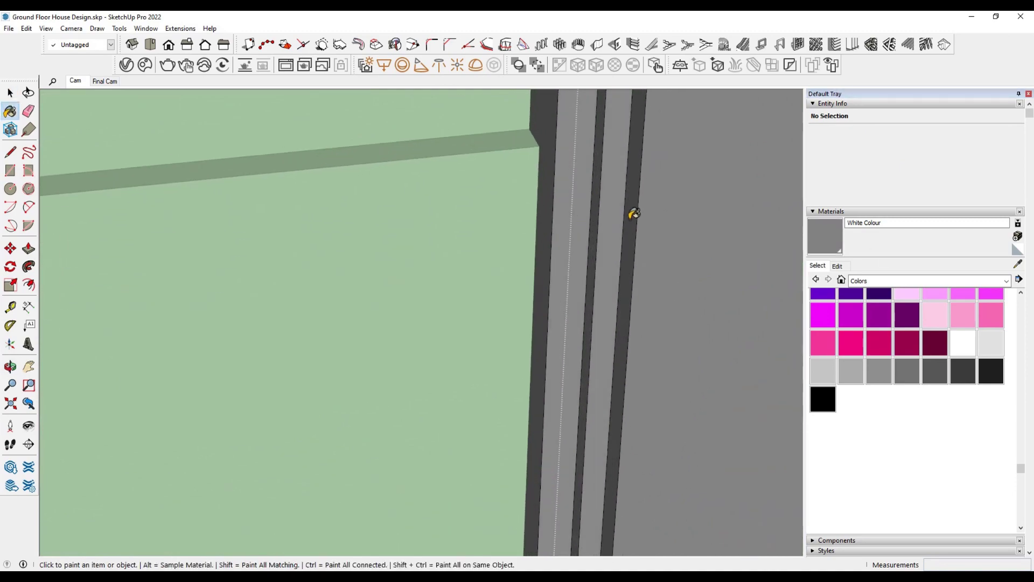
scroll(634, 214, down, 3)
scroll(559, 198, down, 3)
mouse_move(547, 270)
middle_down()
mouse_move(254, 300)
mouse_move(601, 431)
middle_up()
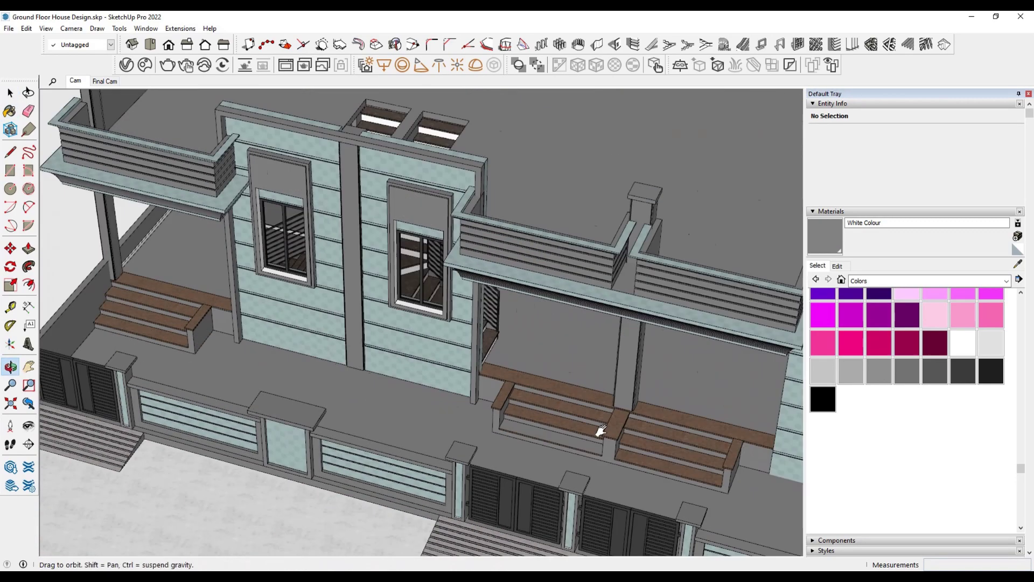
scroll(554, 387, up, 3)
scroll(446, 235, up, 3)
scroll(561, 229, up, 2)
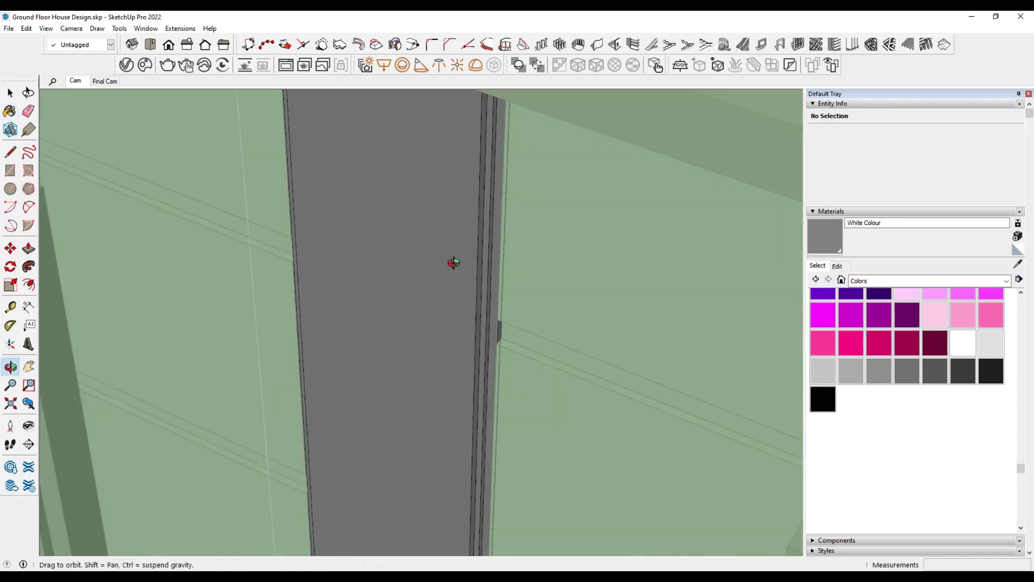
mouse_move(454, 263)
middle_down()
mouse_move(492, 219)
mouse_move(448, 249)
mouse_move(224, 309)
mouse_move(314, 249)
mouse_move(503, 348)
mouse_move(586, 291)
mouse_move(464, 442)
mouse_move(713, 288)
mouse_move(398, 328)
mouse_move(383, 302)
mouse_move(263, 303)
mouse_move(370, 323)
mouse_move(338, 286)
middle_up()
Finish with the column and orbit back out to the house facade.
key(space)
key(b)
scroll(390, 263, down, 5)
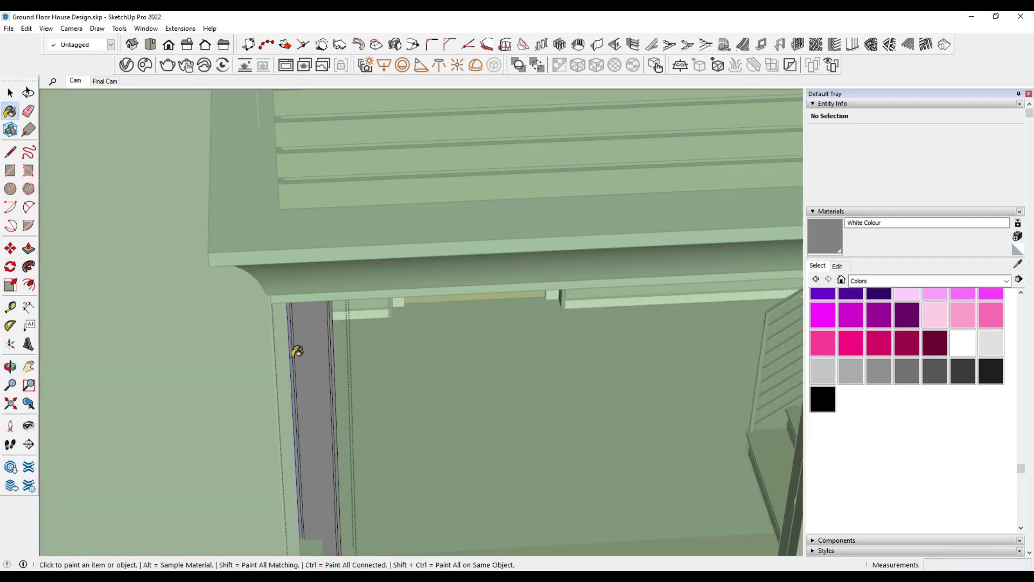
key(space)
middle_drag(240, 386, 370, 363)
scroll(456, 295, up, 2)
Orbit and zoom to frame the banded parapet above the porch from lower down.
middle_drag(457, 295, 397, 306)
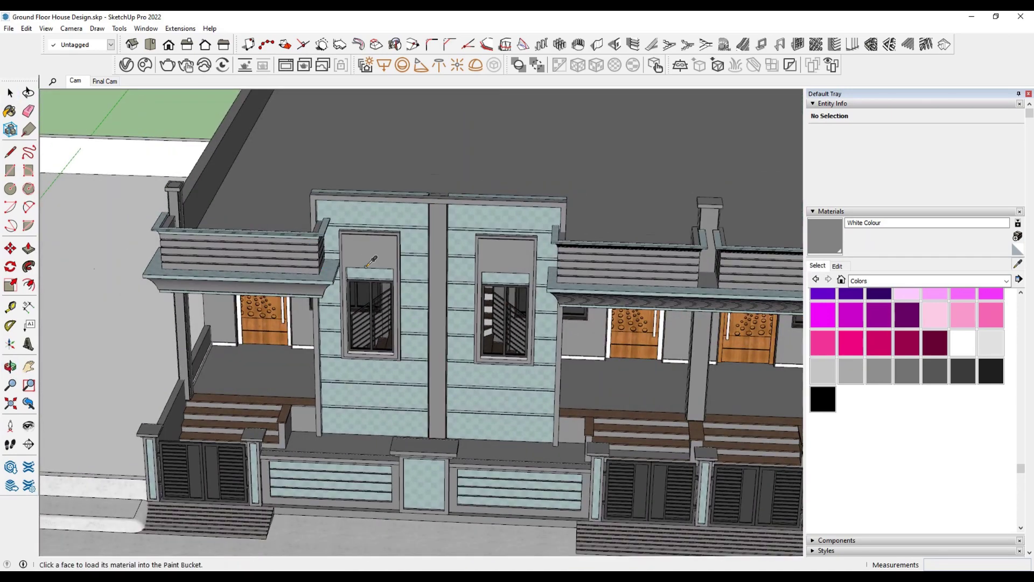
key(space)
scroll(267, 224, up, 3)
scroll(296, 242, up, 2)
scroll(299, 238, up, 1)
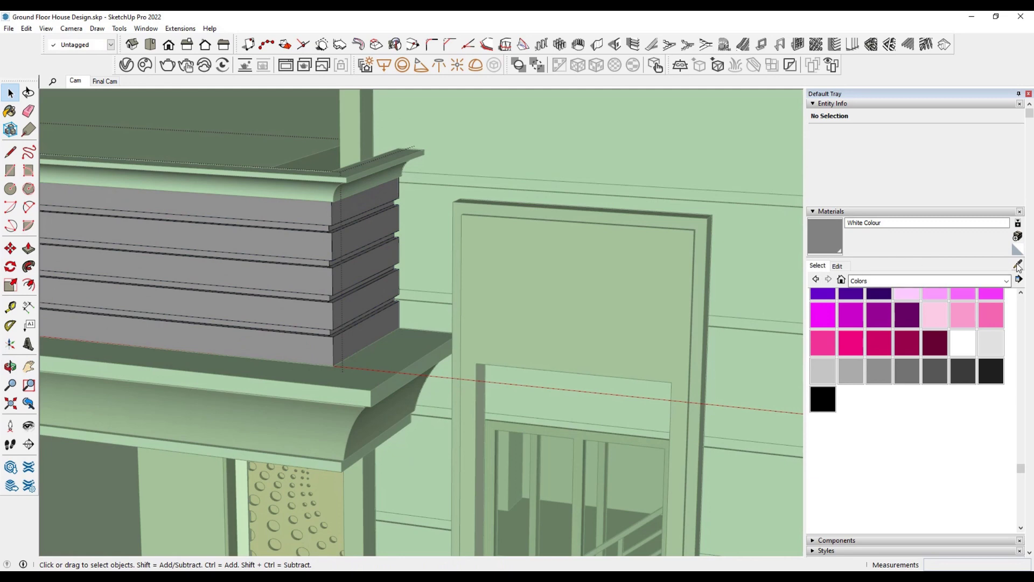
scroll(397, 280, up, 3)
scroll(335, 201, up, 1)
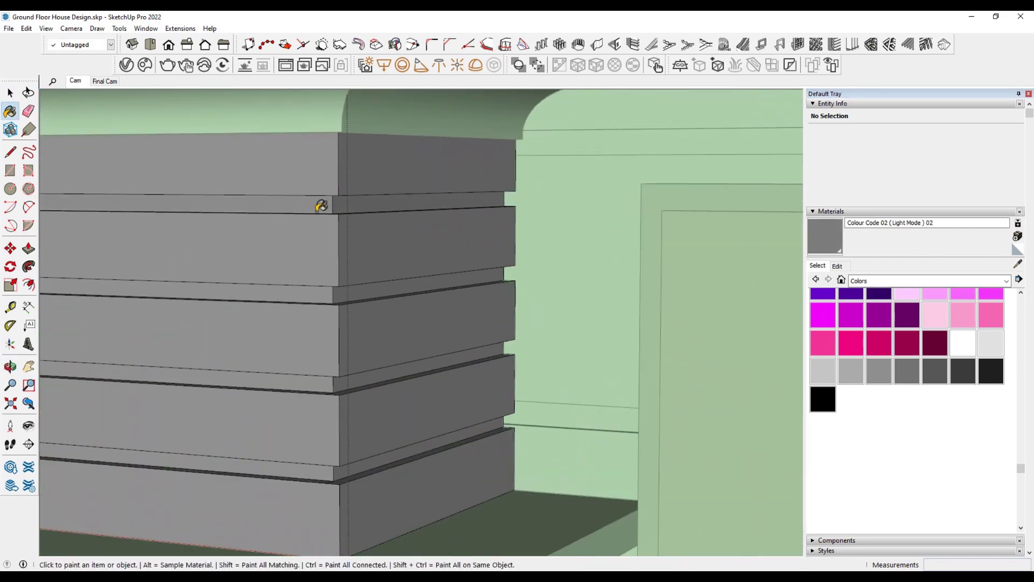
scroll(325, 292, down, 1)
scroll(308, 342, down, 3)
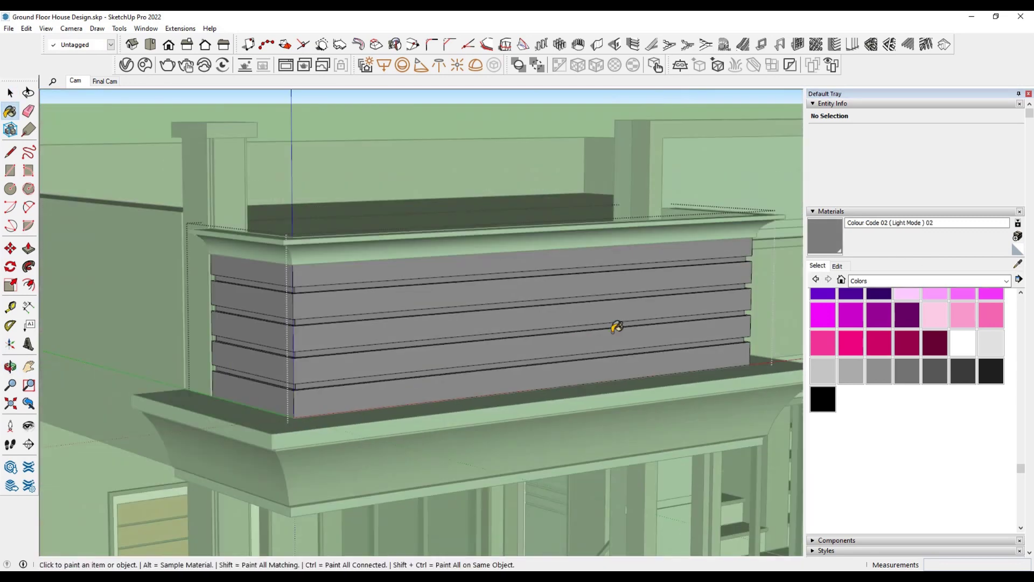
scroll(419, 230, up, 3)
scroll(431, 429, down, 3)
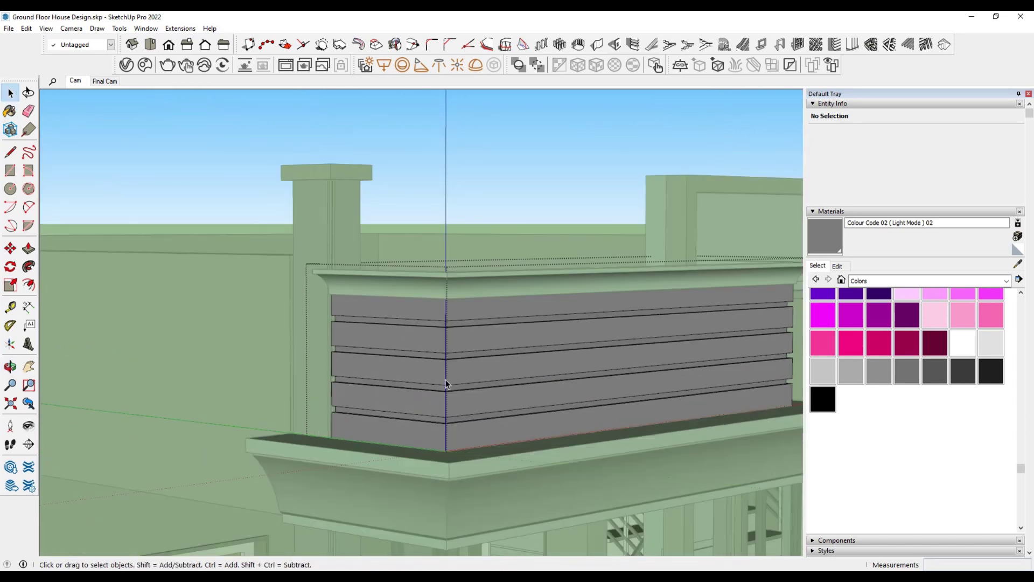
key(space)
middle_drag(445, 380, 374, 312)
Paint each parapet face with grey Colour Code 02 (Light Mode) 02, ending on the Cam scene.
click(818, 248)
scroll(335, 286, up, 3)
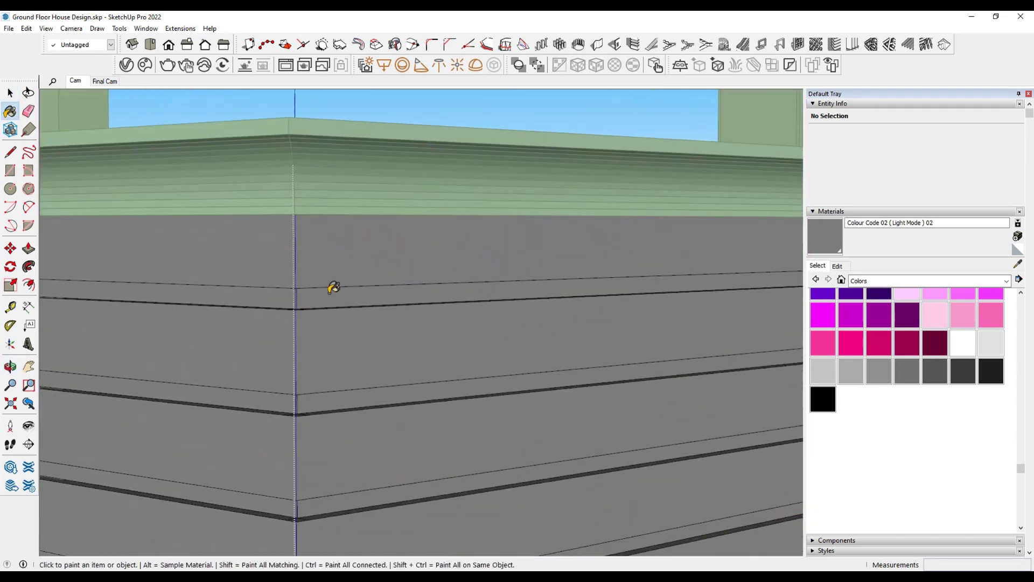
scroll(356, 247, up, 2)
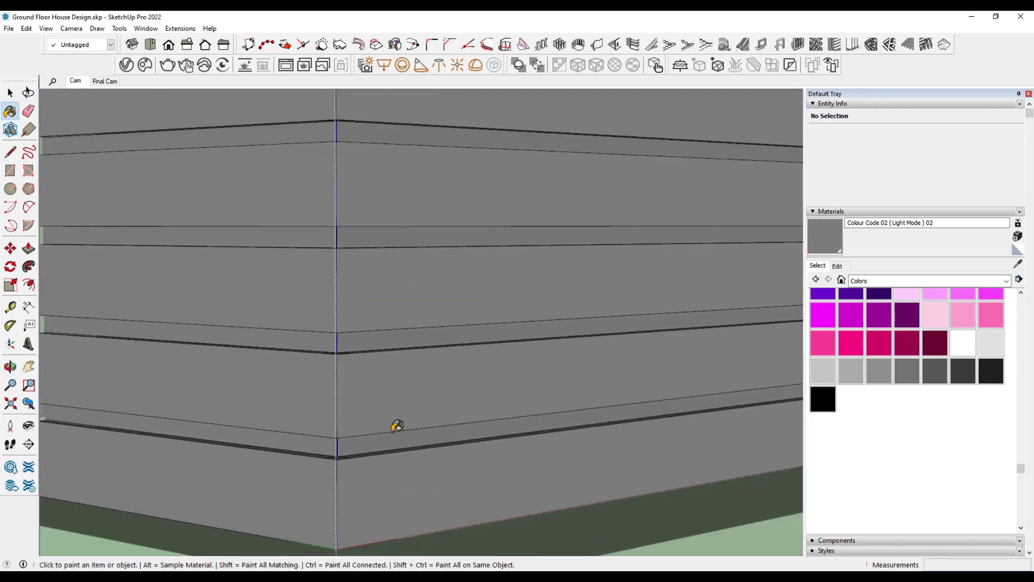
scroll(397, 426, down, 5)
scroll(365, 302, up, 3)
scroll(377, 261, up, 3)
scroll(369, 275, up, 2)
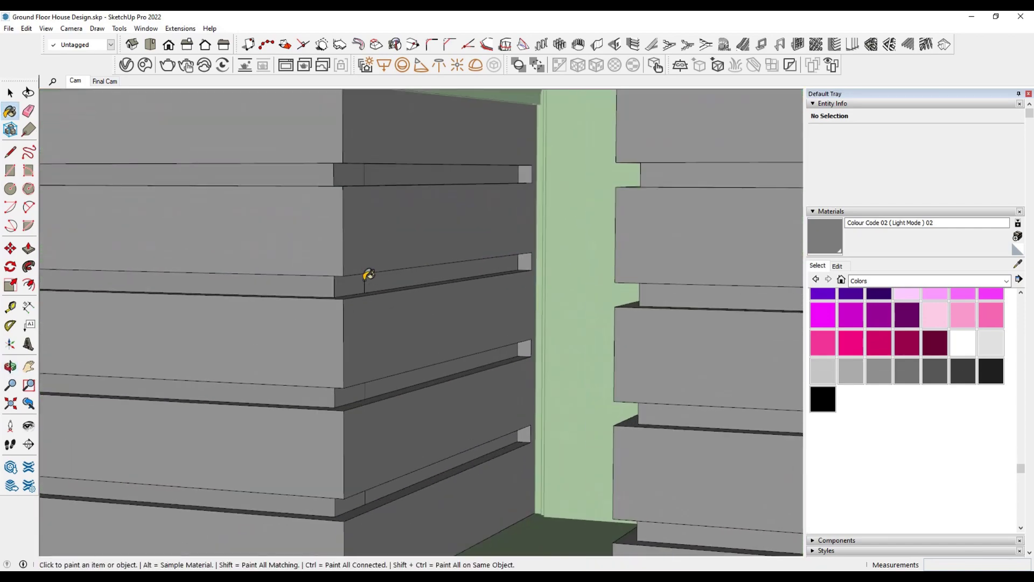
middle_drag(397, 277, 388, 266)
mouse_move(384, 386)
middle_down()
mouse_move(339, 231)
mouse_move(723, 237)
mouse_move(422, 224)
mouse_move(468, 279)
middle_up()
scroll(380, 214, up, 2)
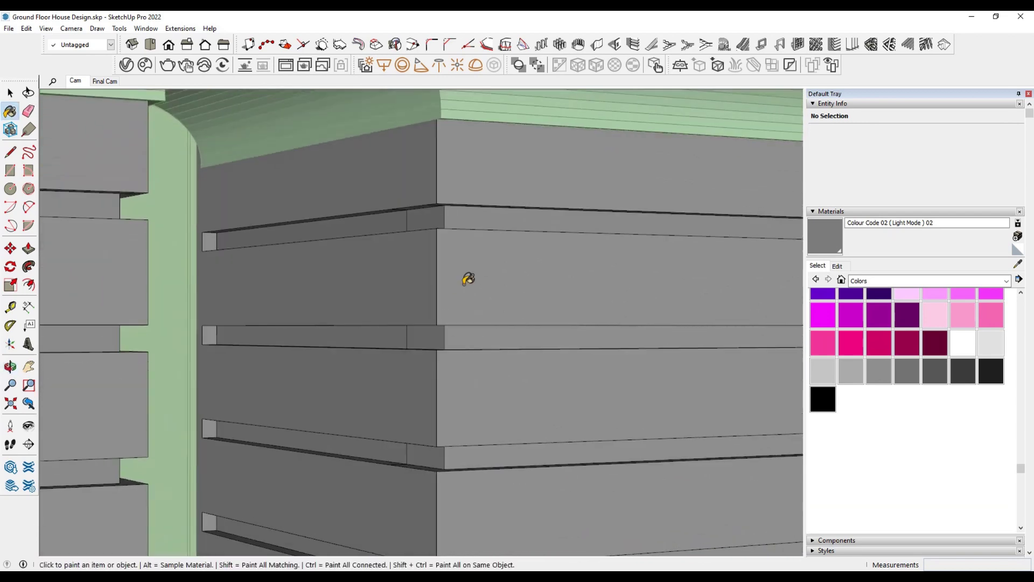
mouse_move(387, 328)
shift+middle_down()
mouse_move(377, 303)
mouse_move(446, 247)
shift+middle_up()
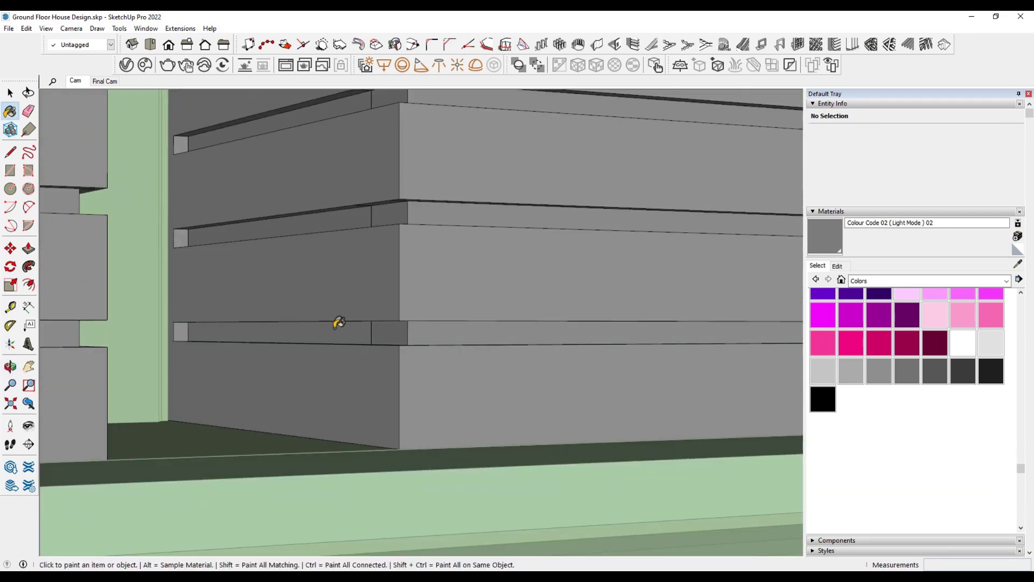
scroll(339, 322, down, 4)
middle_drag(335, 300, 219, 266)
scroll(289, 245, up, 2)
scroll(321, 160, up, 2)
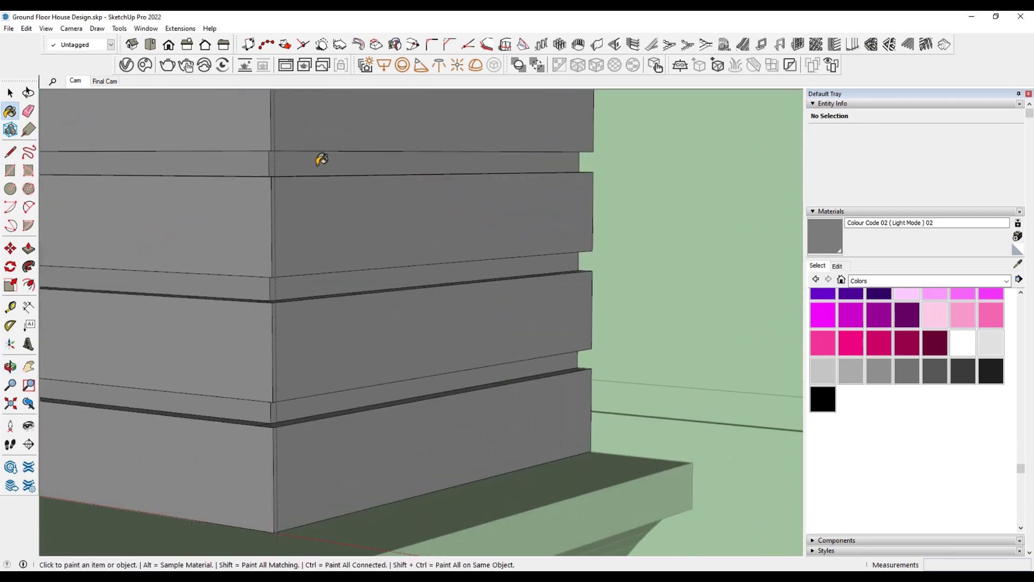
key(space)
click(75, 81)
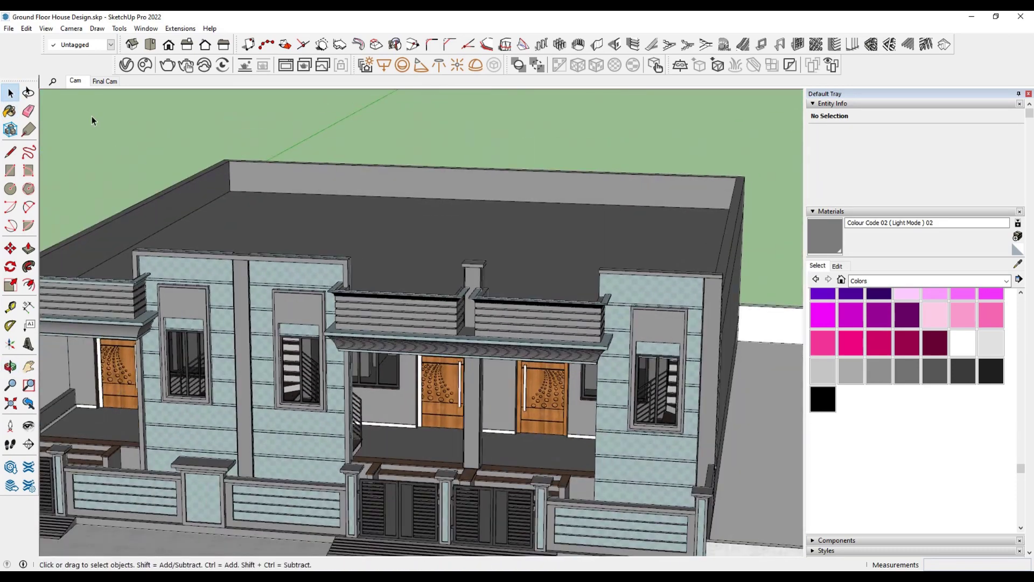
click(76, 82)
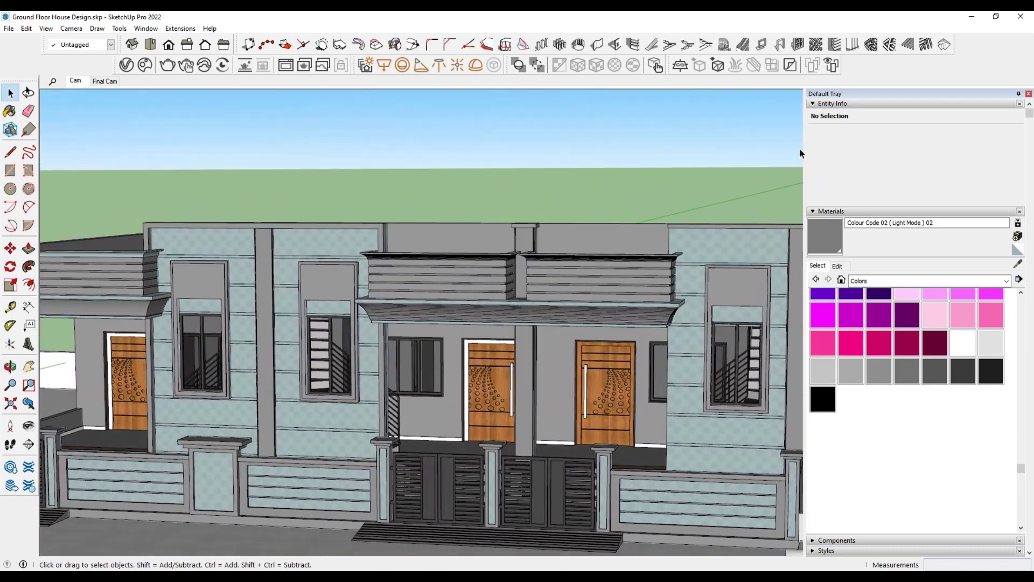
scroll(539, 345, up, 3)
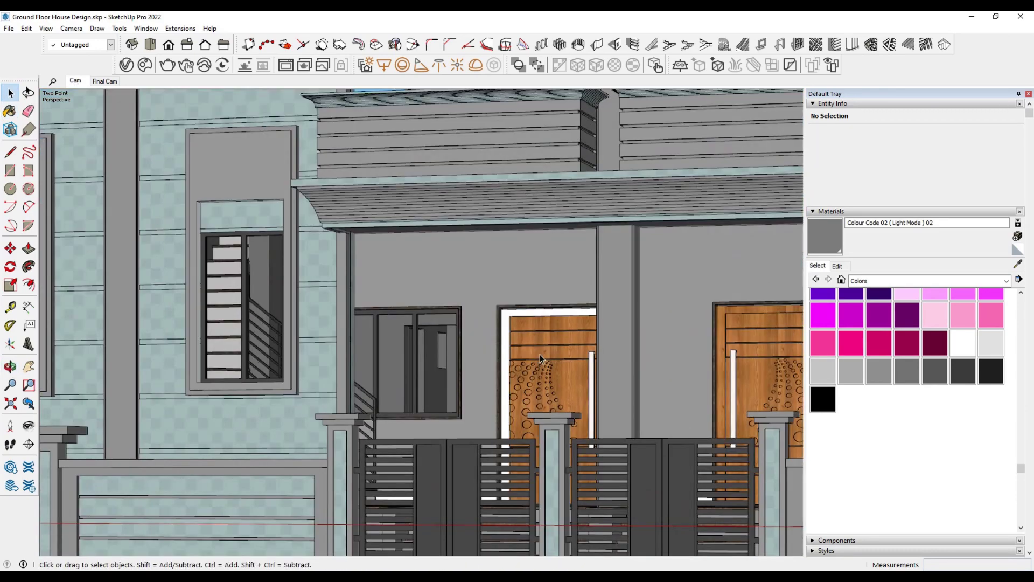
scroll(540, 354, up, 3)
scroll(618, 223, up, 2)
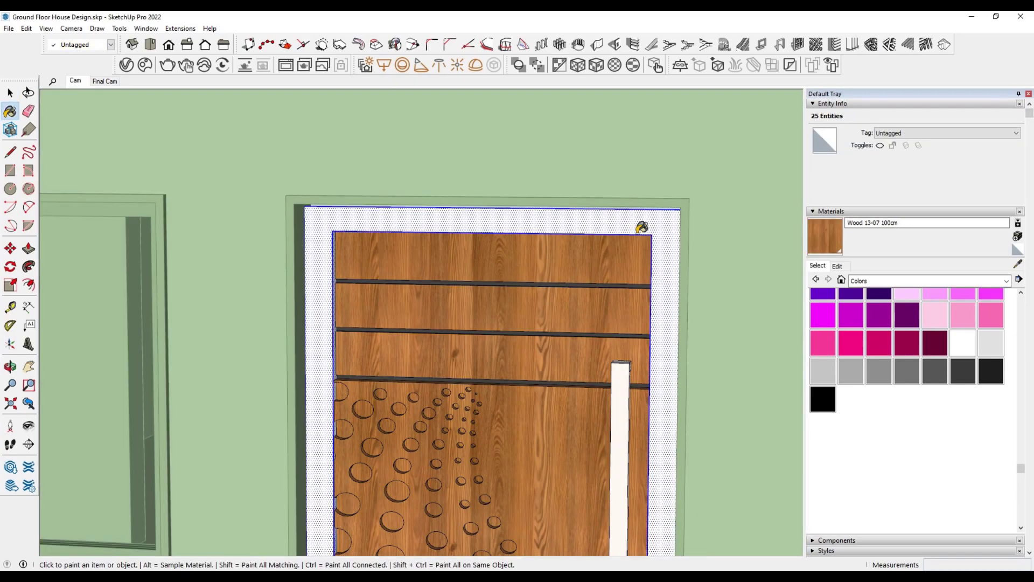
key(space)
scroll(651, 228, down, 3)
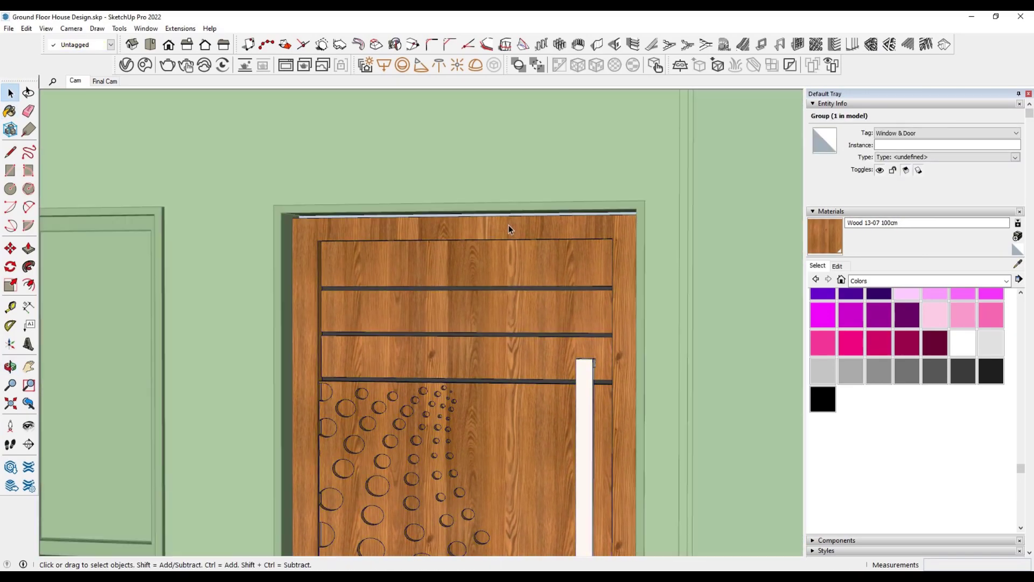
scroll(508, 224, up, 5)
middle_drag(509, 225, 709, 205)
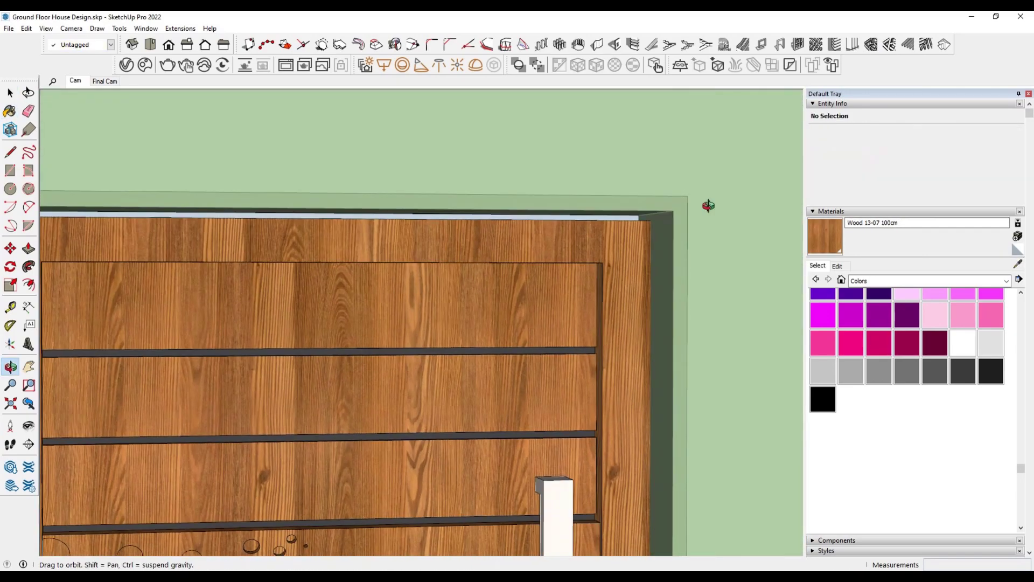
key(space)
click(671, 224)
scroll(671, 221, up, 3)
scroll(661, 269, up, 2)
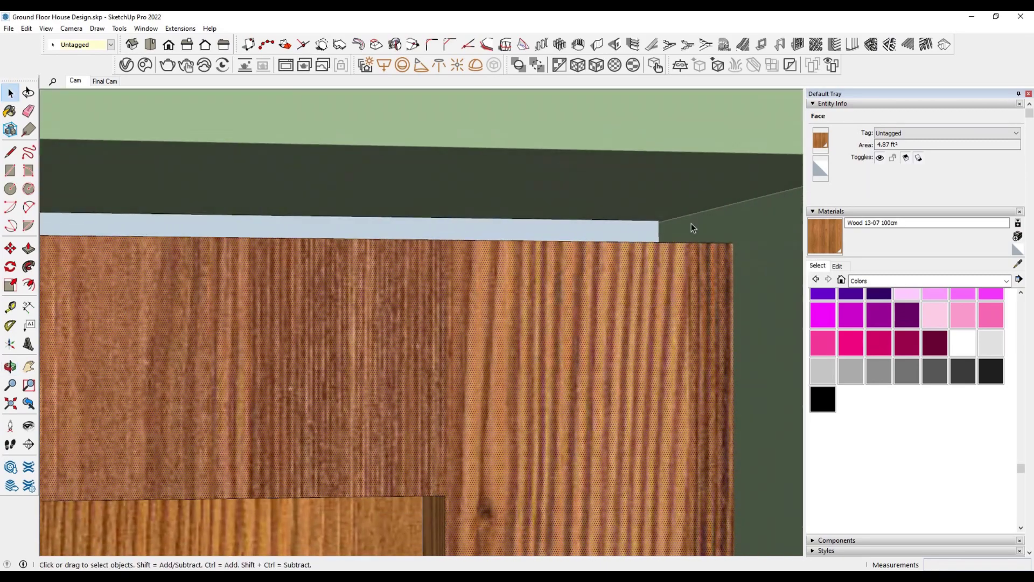
click(729, 244)
key(m)
key(space)
scroll(445, 315, down, 8)
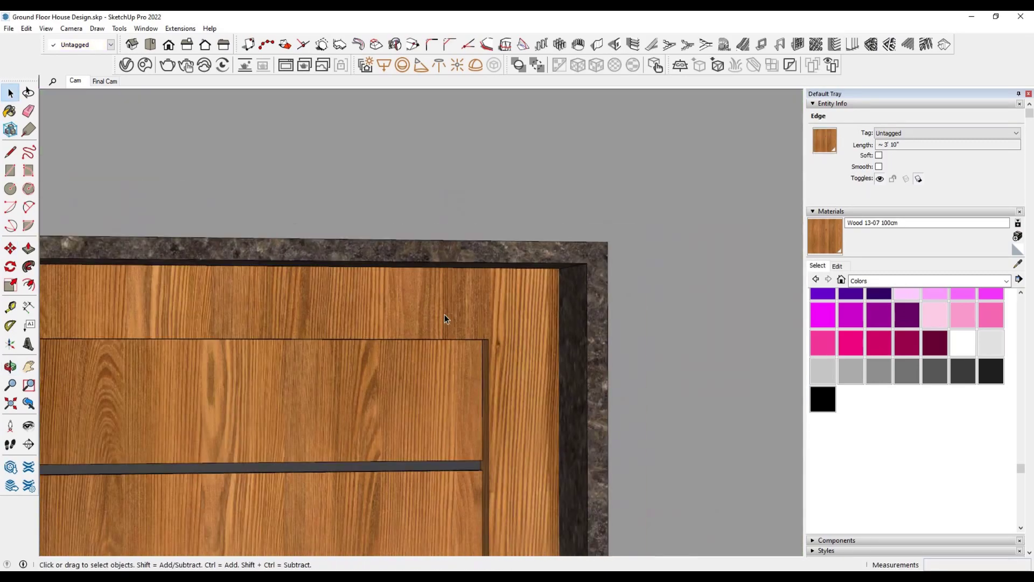
scroll(396, 379, down, 4)
scroll(399, 386, up, 2)
scroll(503, 363, down, 4)
mouse_move(503, 362)
middle_down()
mouse_move(344, 399)
mouse_move(410, 345)
middle_up()
scroll(341, 392, up, 3)
scroll(341, 392, down, 3)
scroll(410, 345, up, 3)
Add Flooring Parquet Parallel J01 from the V-Ray Wood & Laminate library to the scene.
click(1029, 94)
click(76, 80)
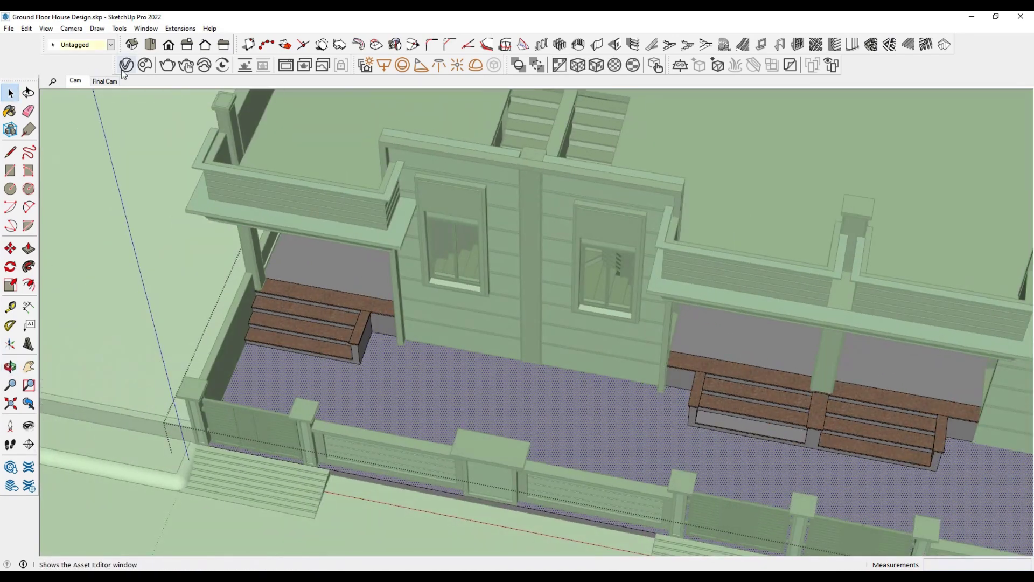
click(126, 64)
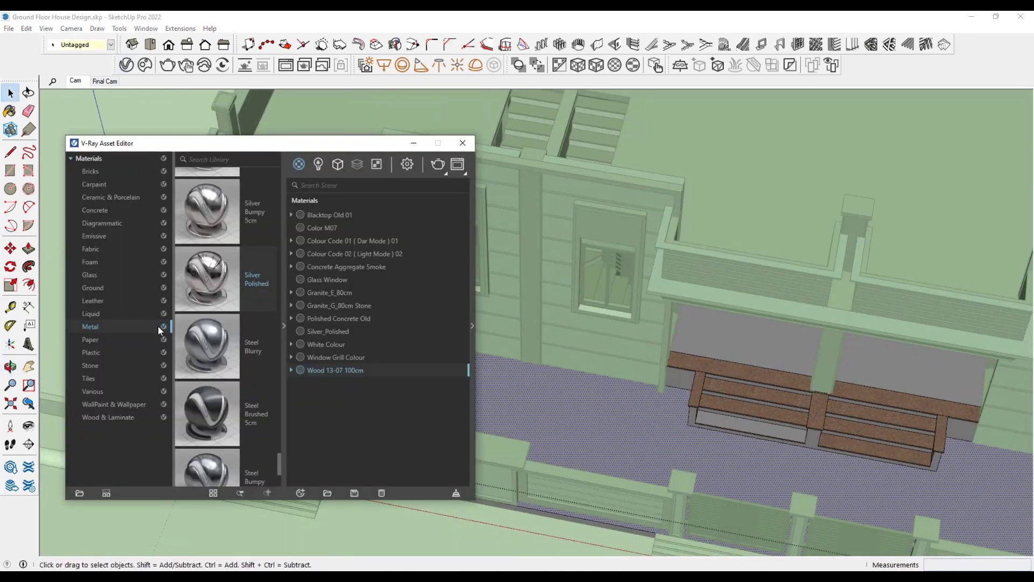
click(107, 417)
scroll(238, 328, down, 2)
scroll(243, 329, down, 1)
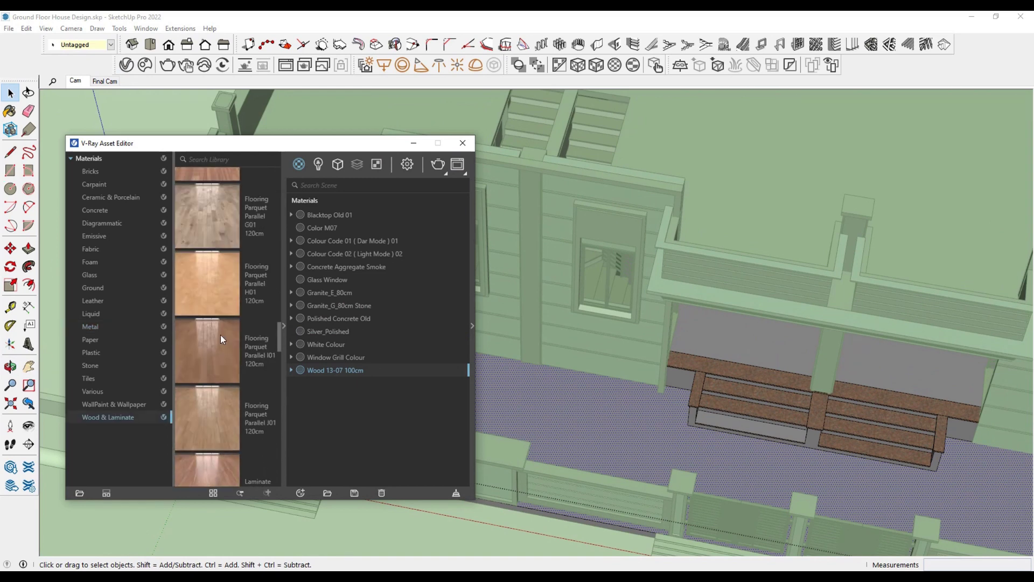
scroll(205, 334, down, 2)
scroll(205, 343, down, 2)
scroll(205, 344, up, 2)
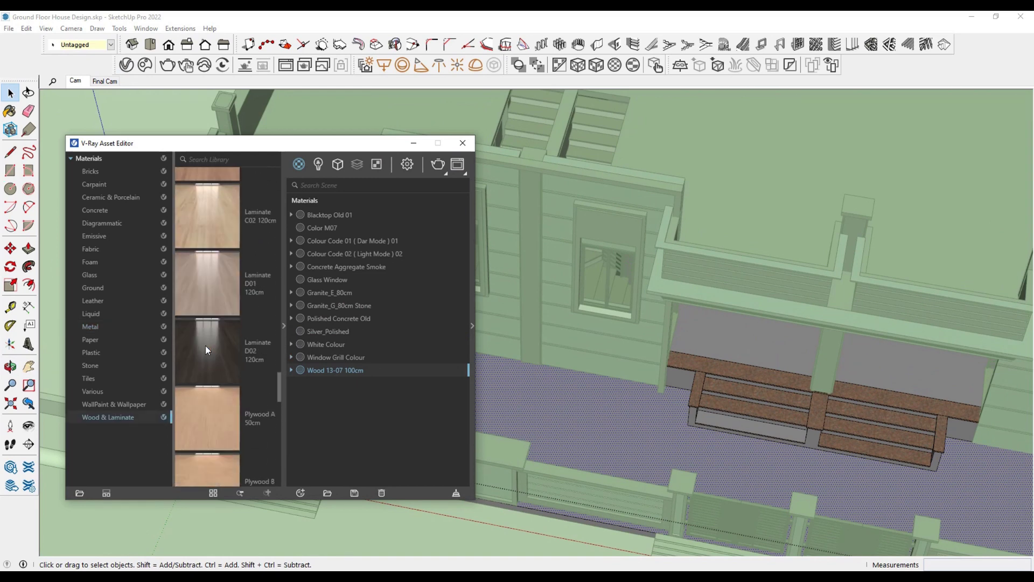
scroll(206, 345, up, 2)
scroll(206, 345, up, 2)
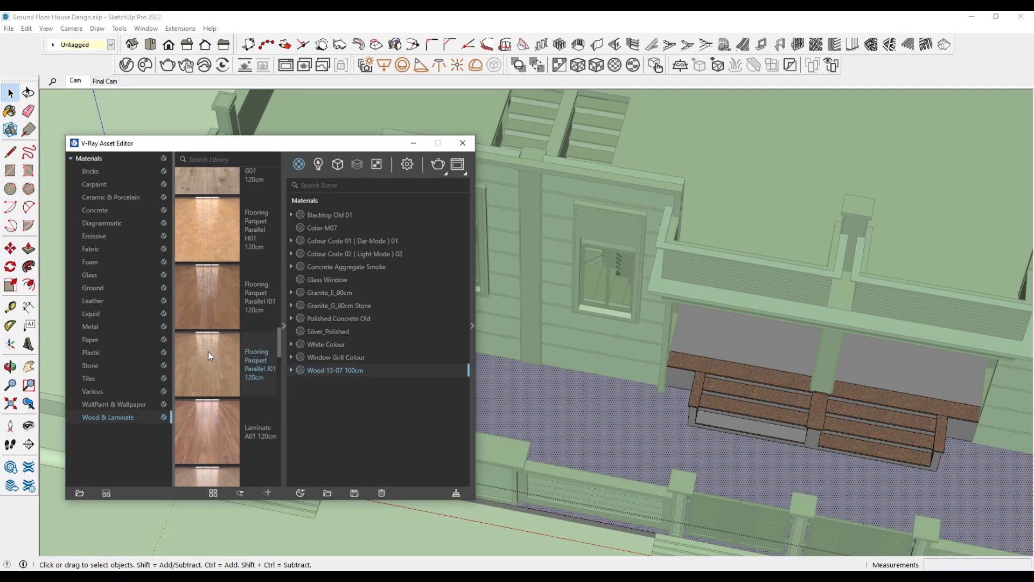
drag(235, 373, 388, 214)
Paint the courtyard floor with the parquet and set its texture width to 48 inches.
click(416, 146)
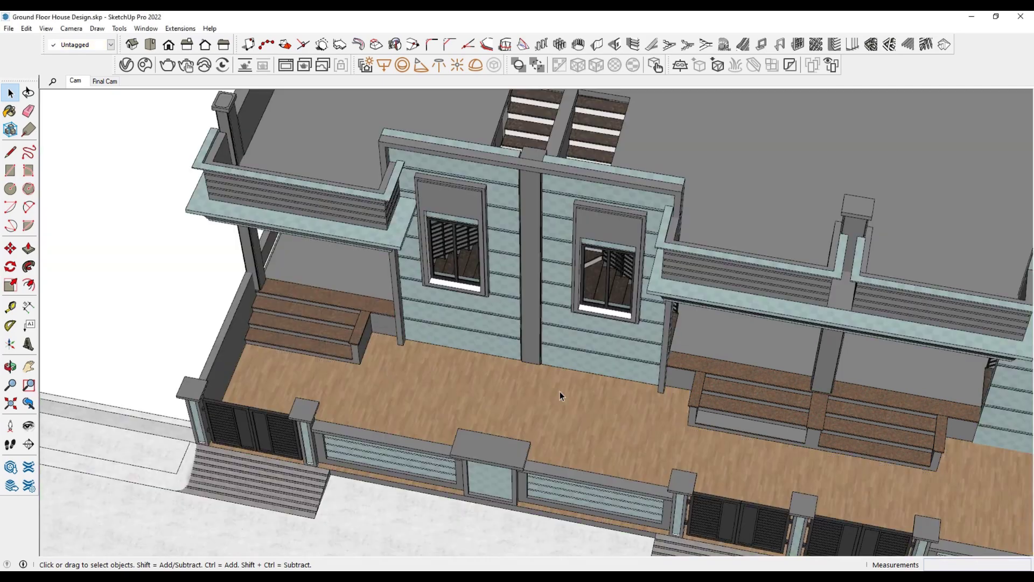
scroll(561, 391, up, 5)
scroll(602, 335, up, 5)
scroll(569, 291, up, 2)
key(b)
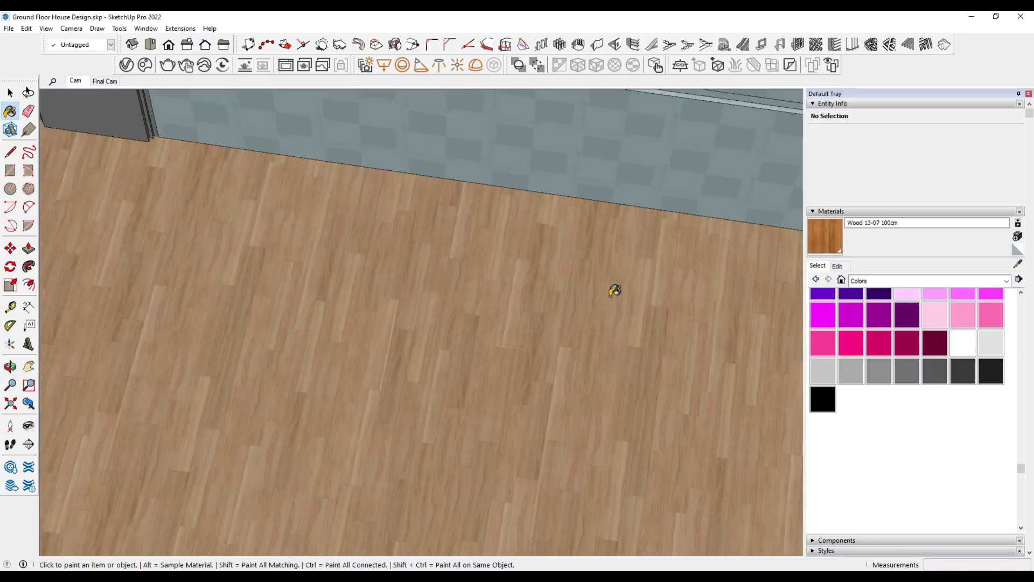
click(837, 265)
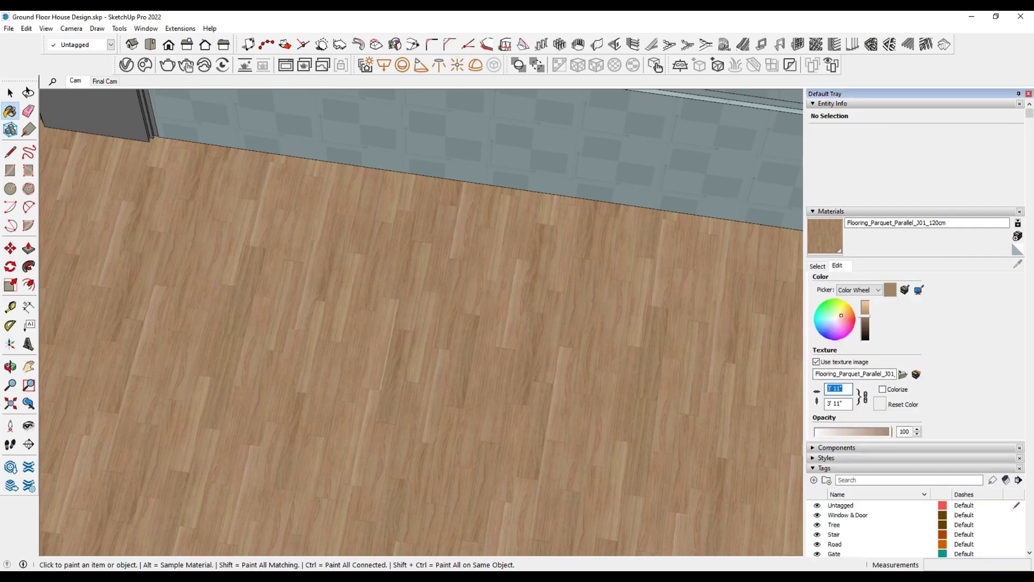
text(48)
key(Return)
scroll(542, 363, down, 3)
click(19, 93)
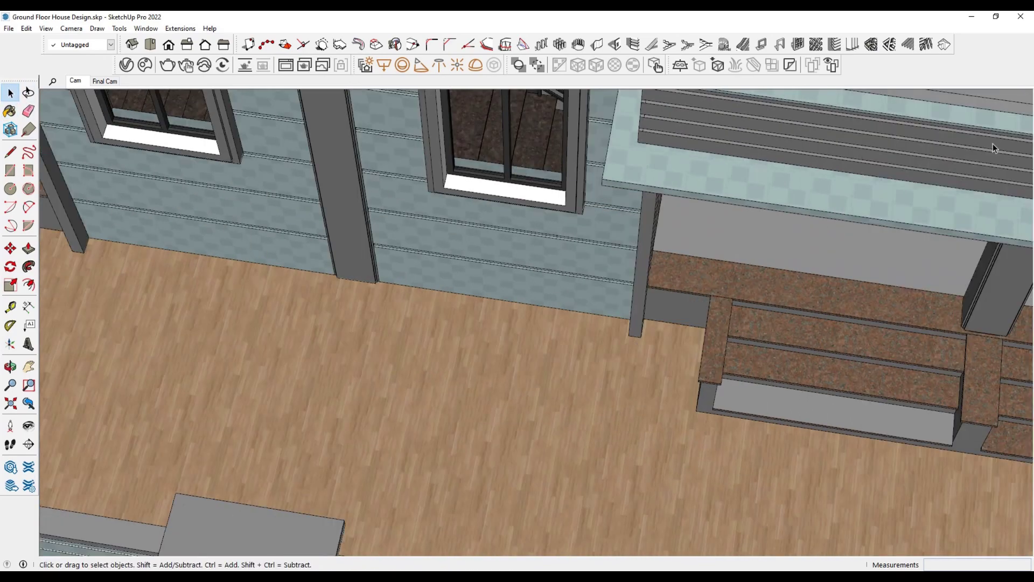
scroll(636, 343, down, 5)
middle_drag(636, 344, 582, 376)
Review the parquet material's reflection and refraction settings in the V-Ray Asset Editor.
click(126, 65)
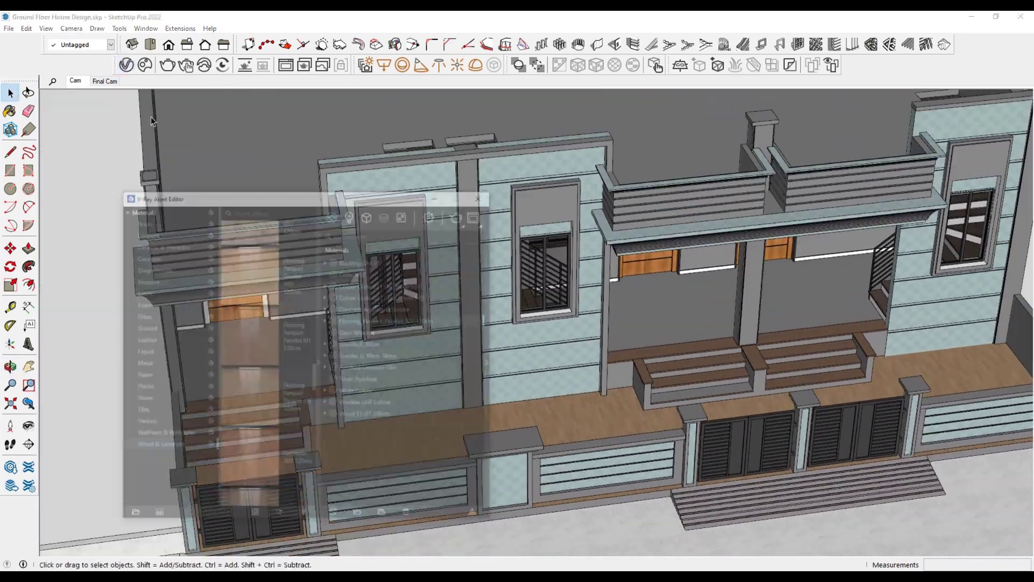
click(471, 315)
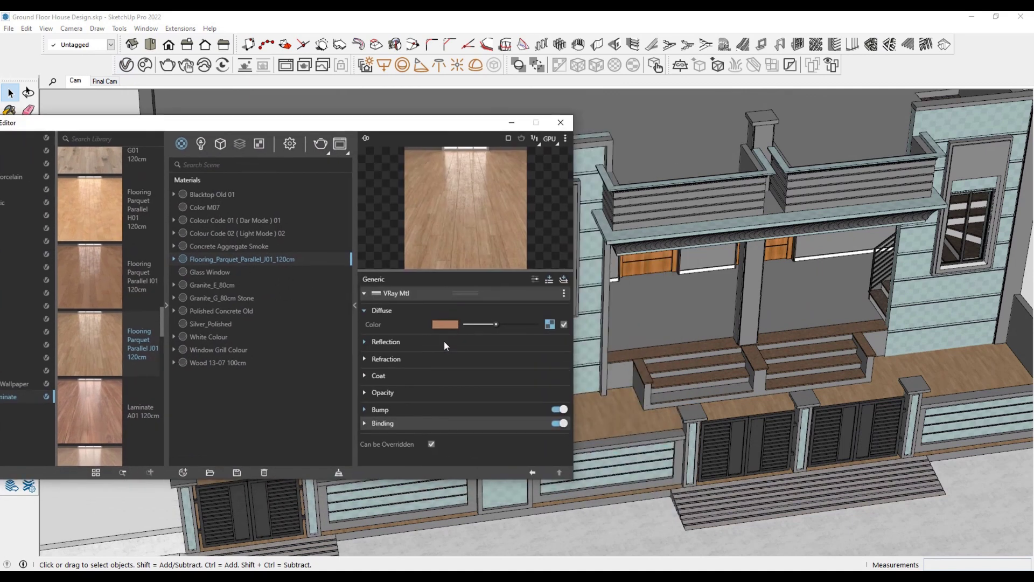
click(445, 342)
click(423, 358)
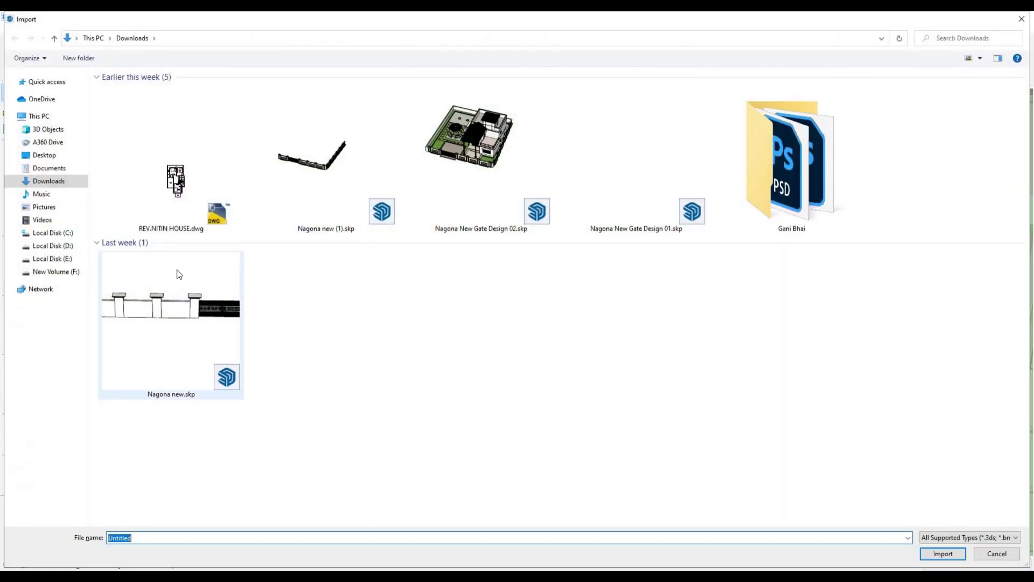
Import the grey tile image from Texture > Tiles Texture PBR > 01 as a texture on the porch floor.
double_click(129, 202)
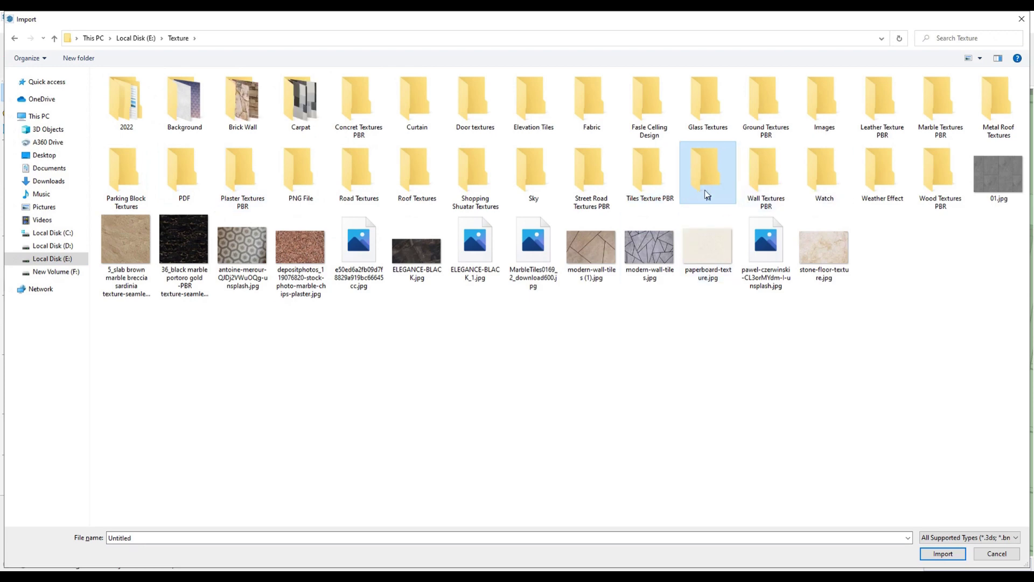
double_click(631, 198)
double_click(183, 102)
key(BackSpace)
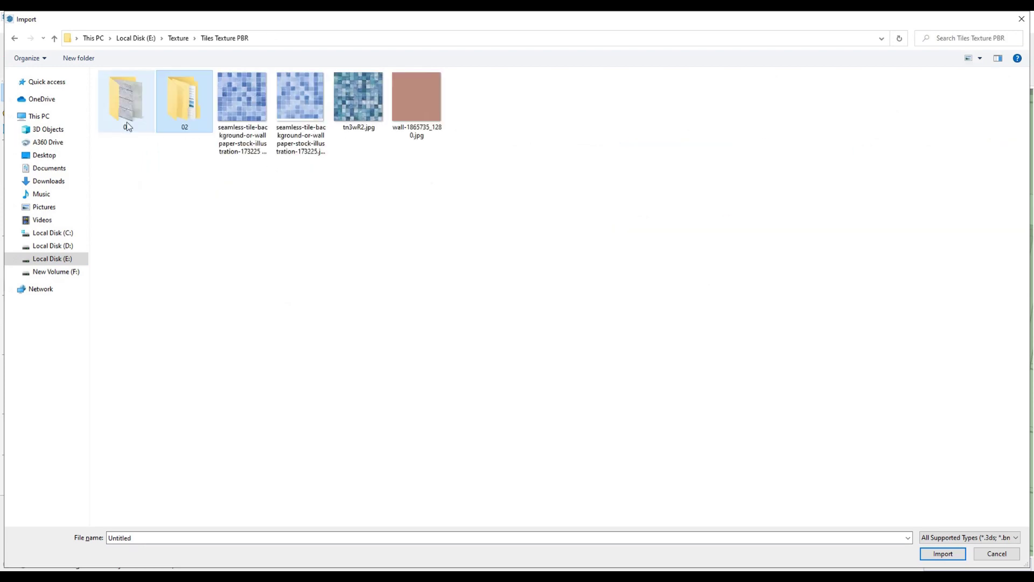
double_click(128, 122)
scroll(426, 346, down, 5)
click(413, 237)
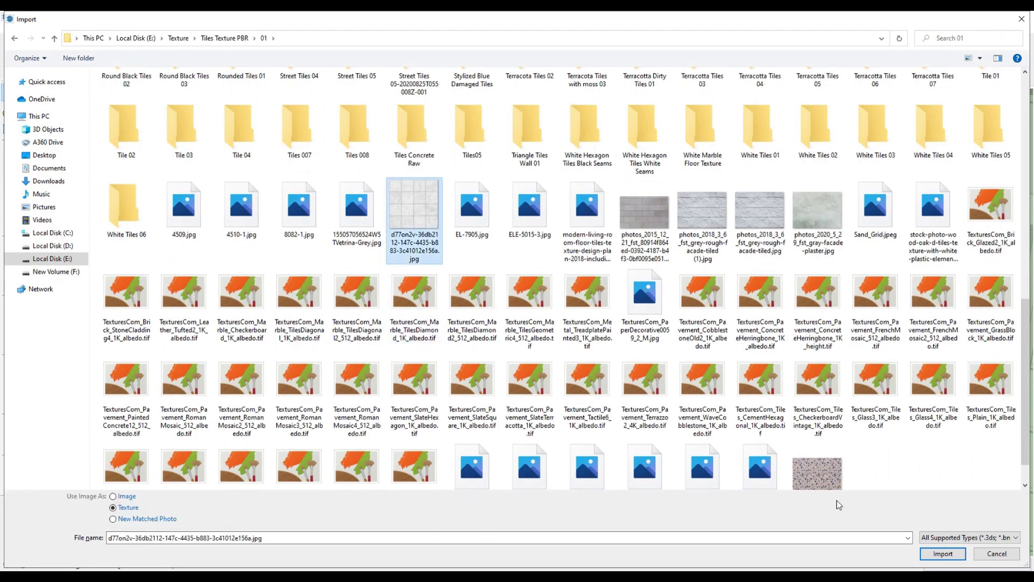
click(937, 555)
click(605, 419)
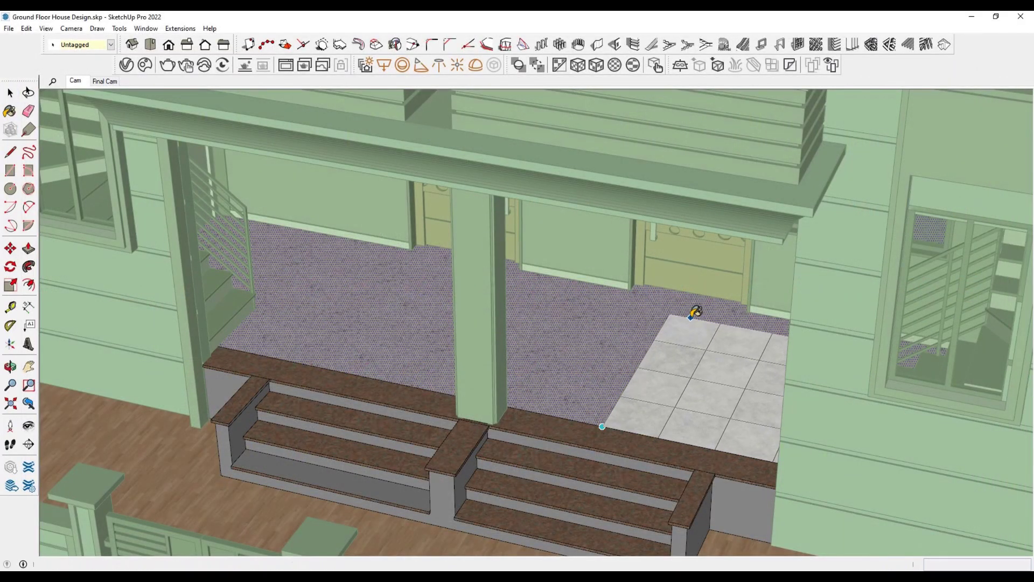
Place the tile texture and set its width to 30 inches.
click(689, 340)
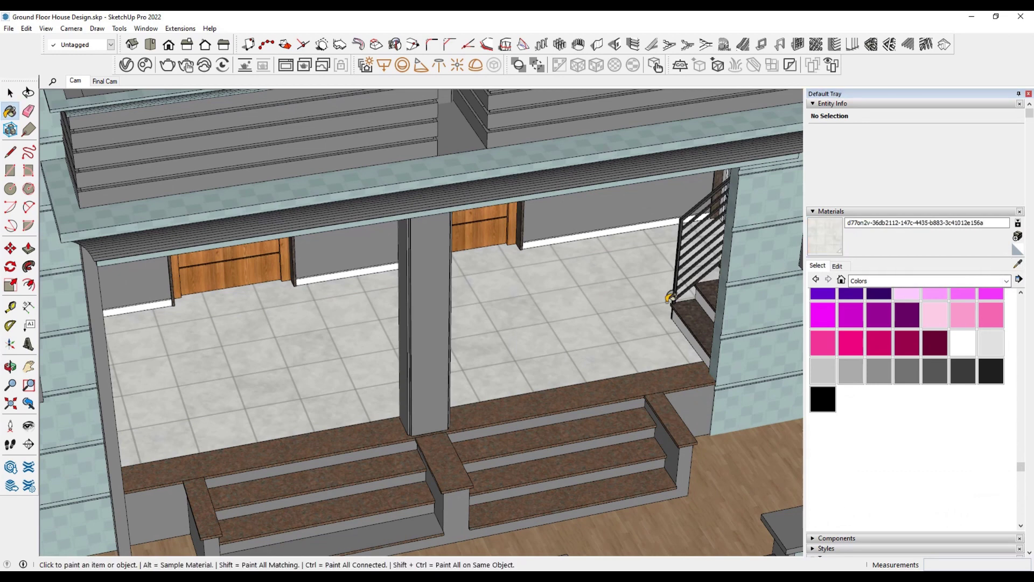
click(838, 265)
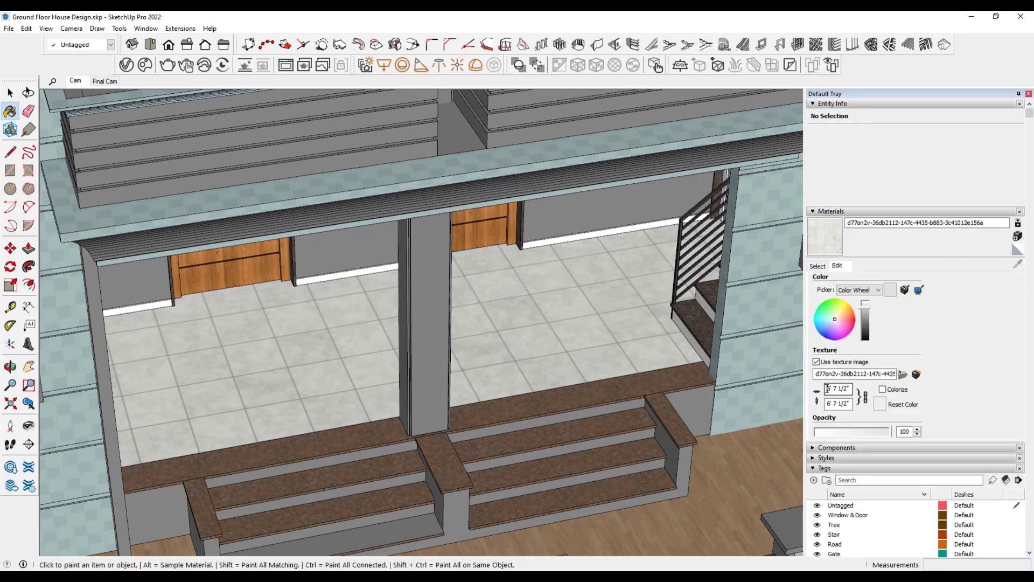
text(30)
key(Return)
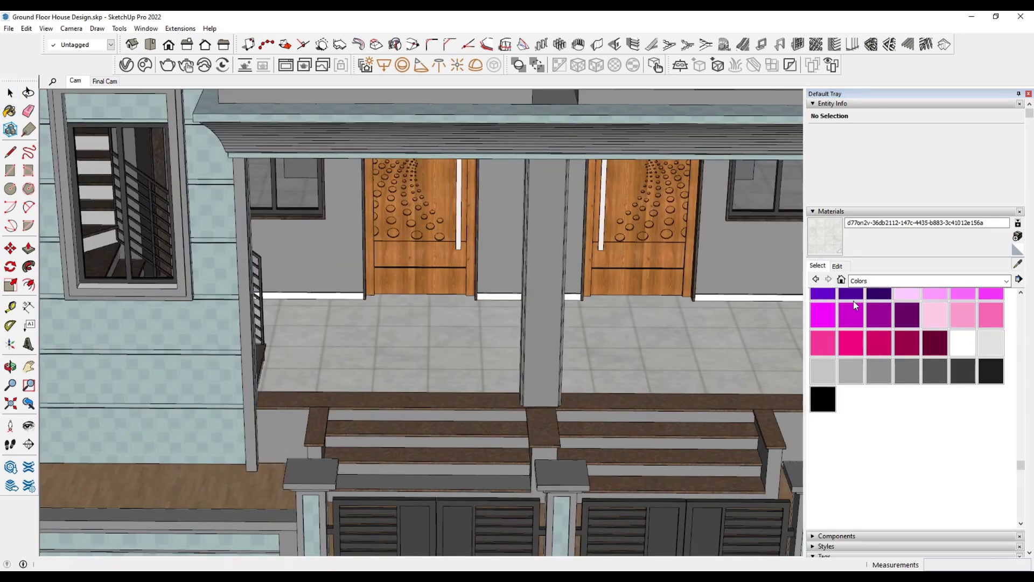
Apply the 30-inch tiles to both porch floors and enter the left front gate group.
key(b)
scroll(586, 290, up, 2)
scroll(335, 302, down, 5)
mouse_move(335, 302)
middle_down()
mouse_move(277, 314)
mouse_move(266, 293)
mouse_move(257, 308)
middle_up()
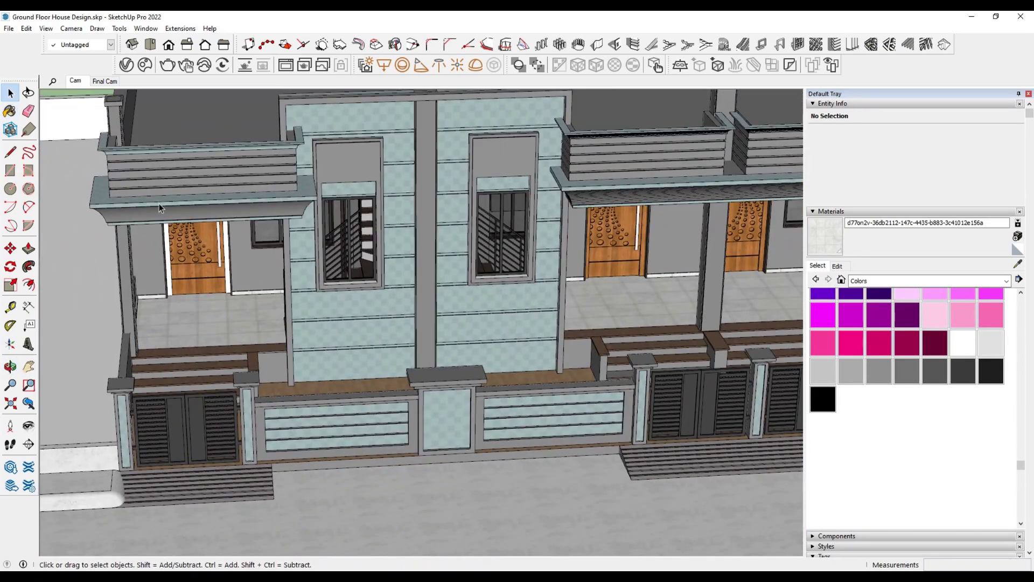
scroll(159, 202, up, 3)
key(ctrl+a)
scroll(215, 242, up, 2)
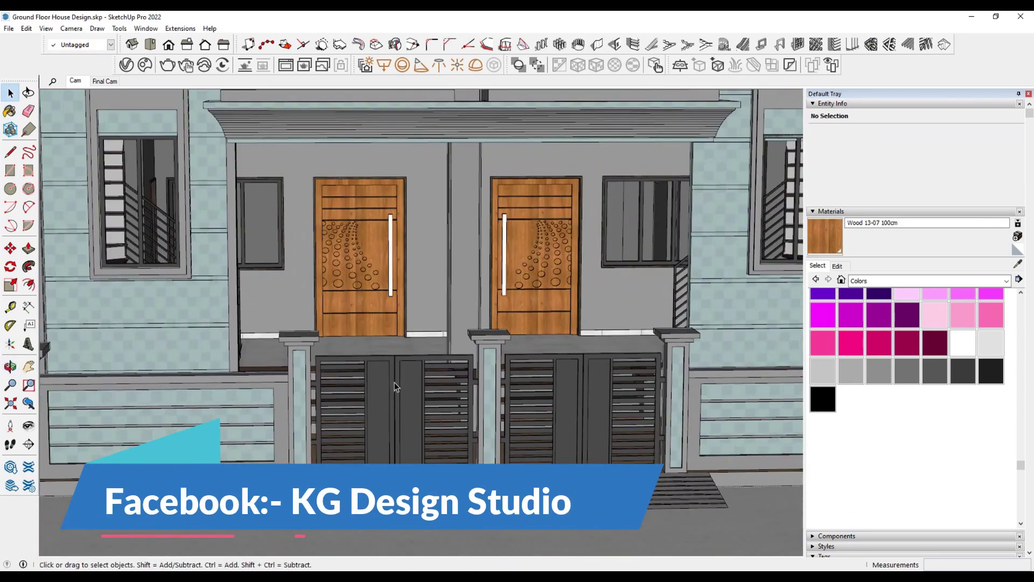
scroll(374, 383, up, 2)
double_click(374, 383)
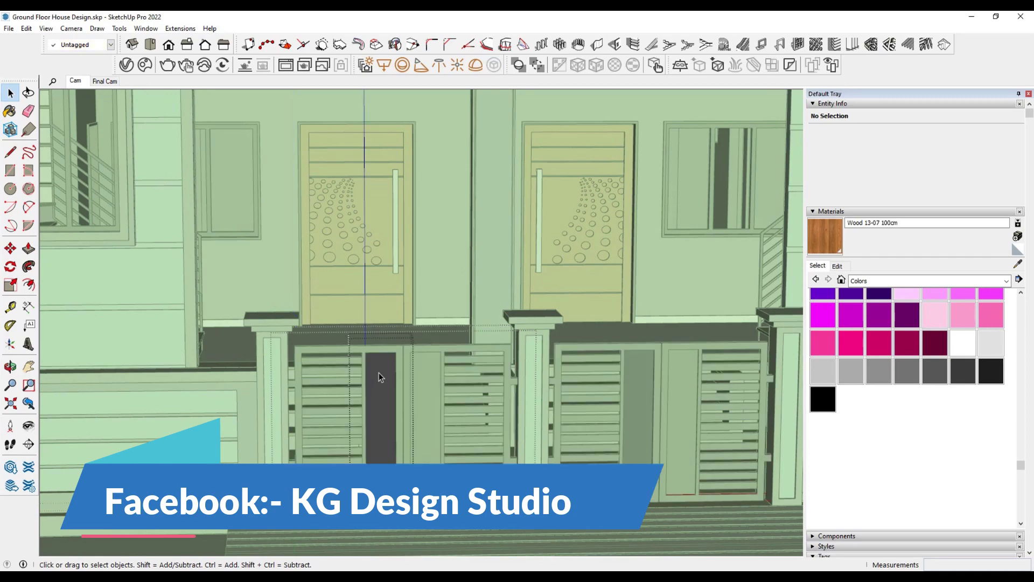
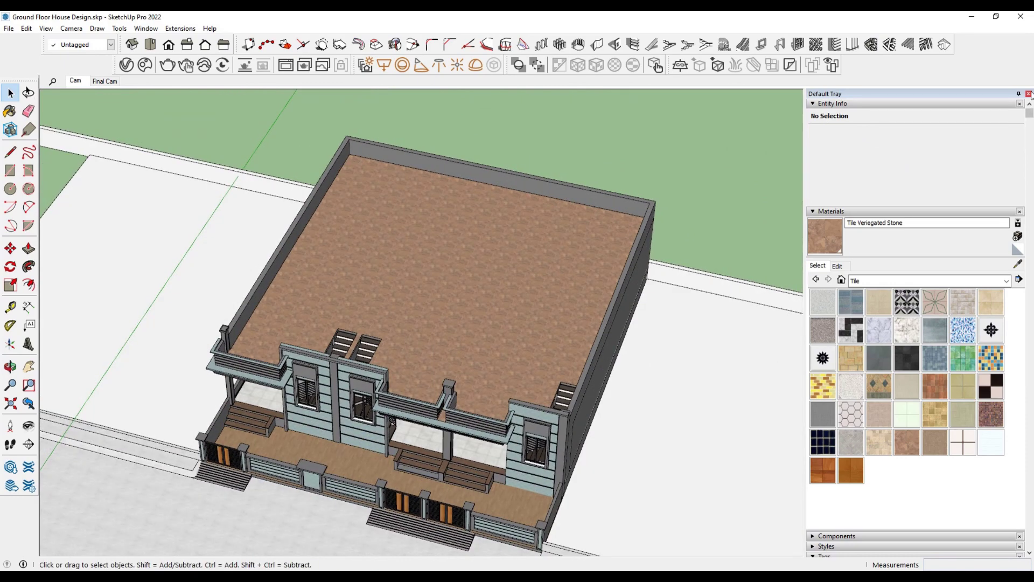
Create a new Generic V-Ray material and name it Road.
click(1029, 94)
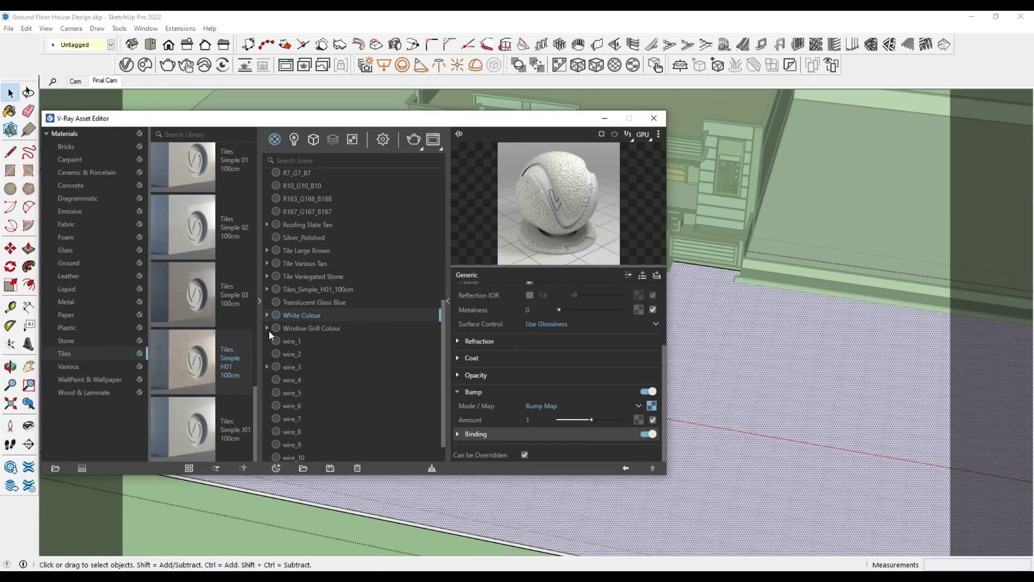
click(269, 330)
click(267, 367)
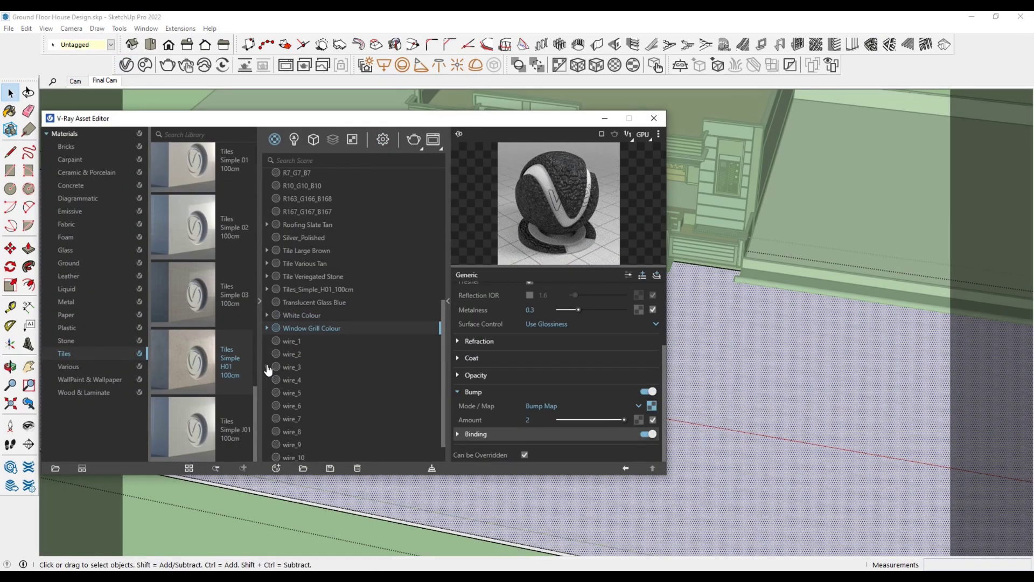
scroll(267, 370, up, 5)
click(276, 468)
click(383, 289)
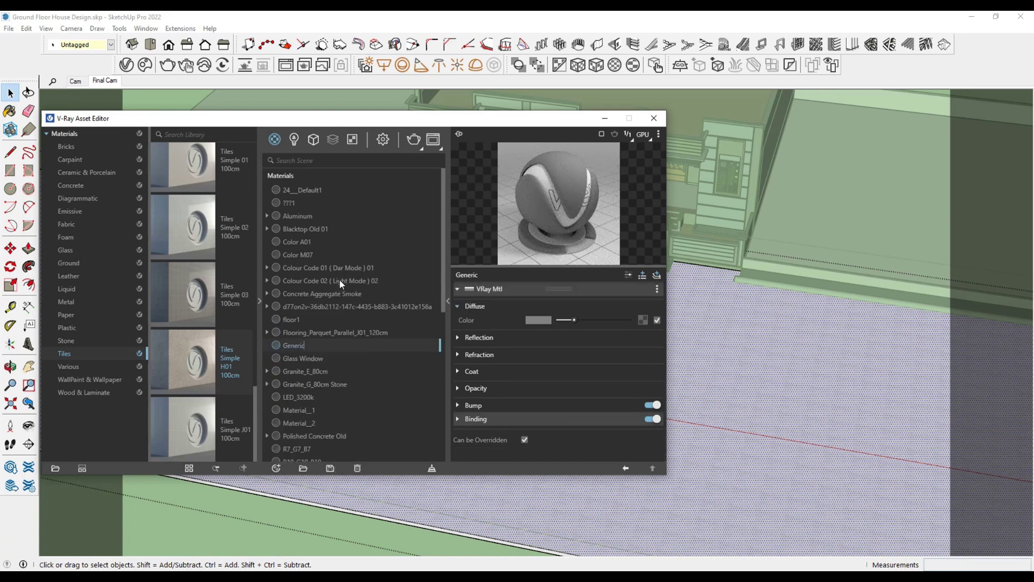
text(Road)
key(Return)
Set Road's diffuse map to the bitmap 152_damaged road texture-seamless.jpg from Downloads.
click(643, 320)
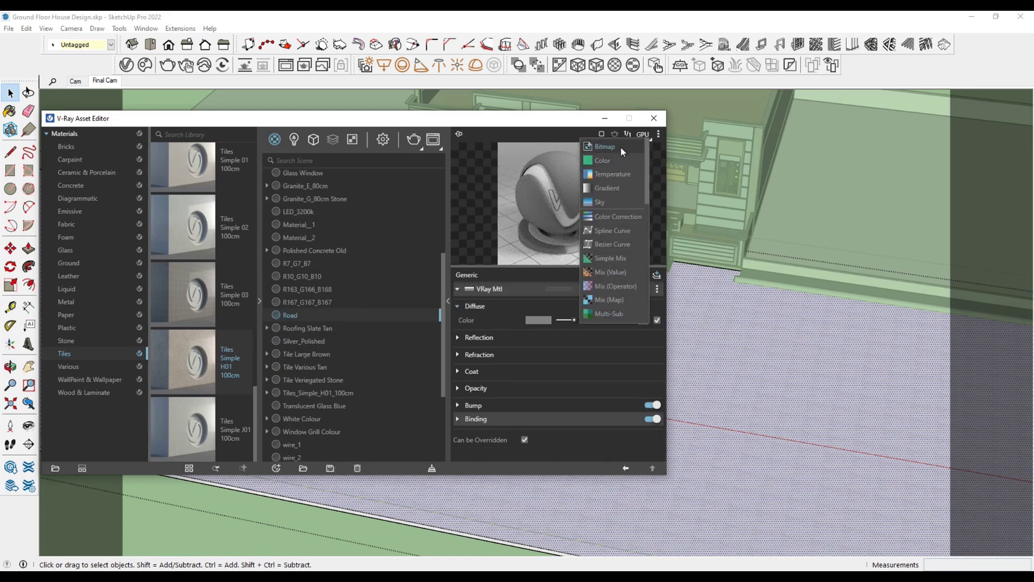
click(622, 147)
click(101, 299)
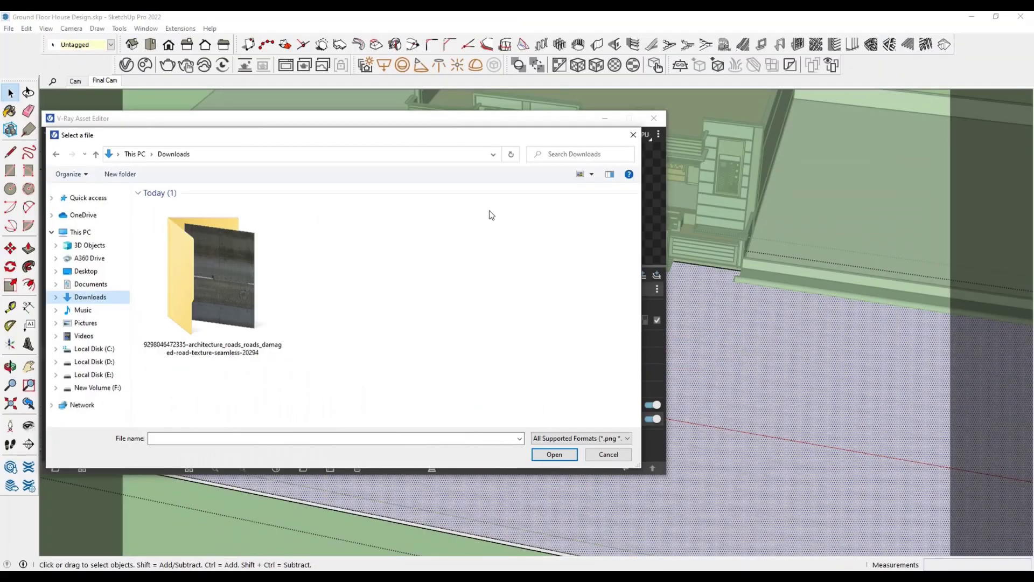
double_click(212, 250)
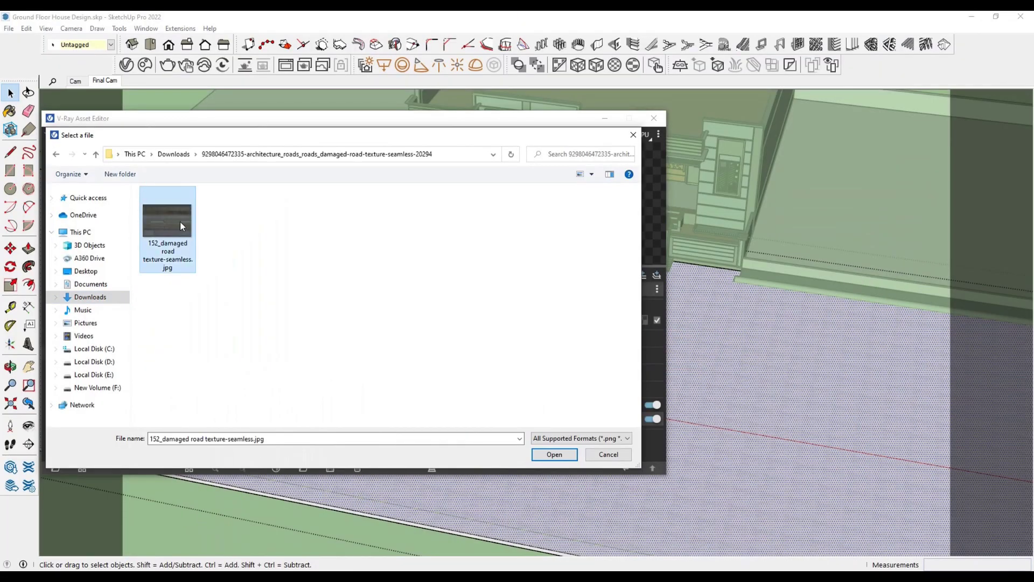
double_click(161, 219)
click(623, 467)
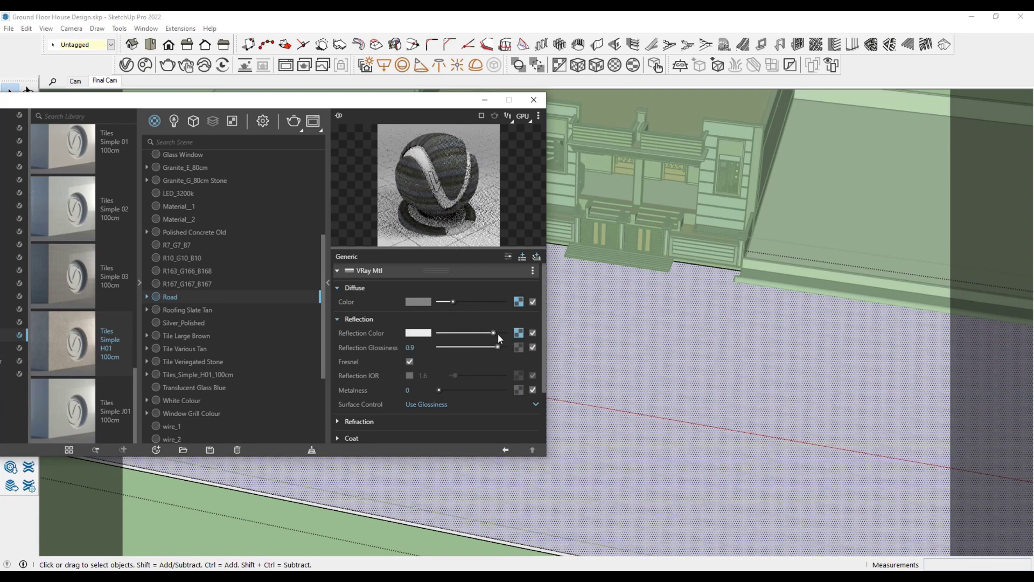
Wrap Road's texture map in Color Correction with hue -58.6 and saturation -0.07.
scroll(381, 399, down, 3)
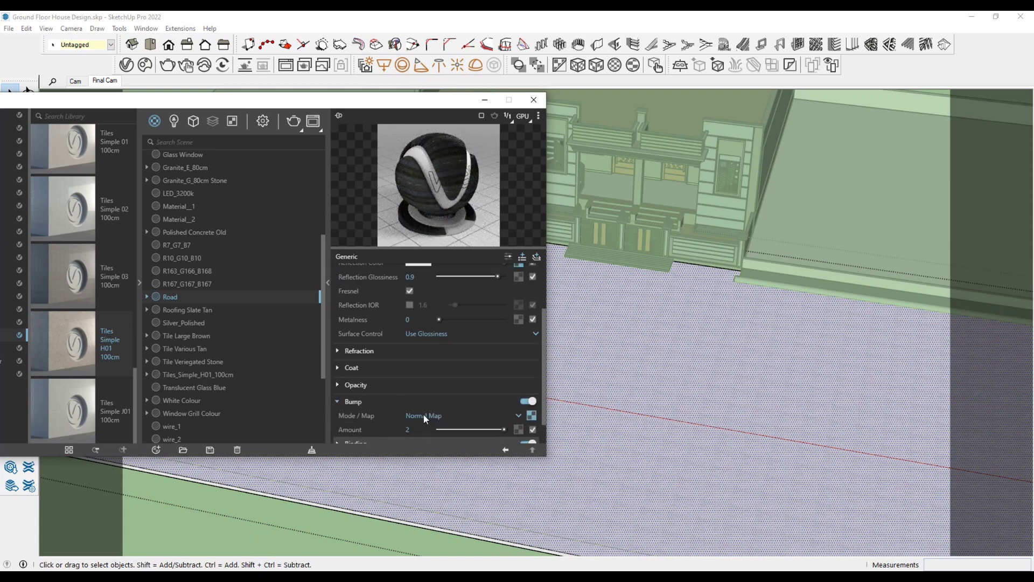
scroll(428, 355, up, 1)
scroll(429, 355, up, 2)
drag(468, 301, 457, 302)
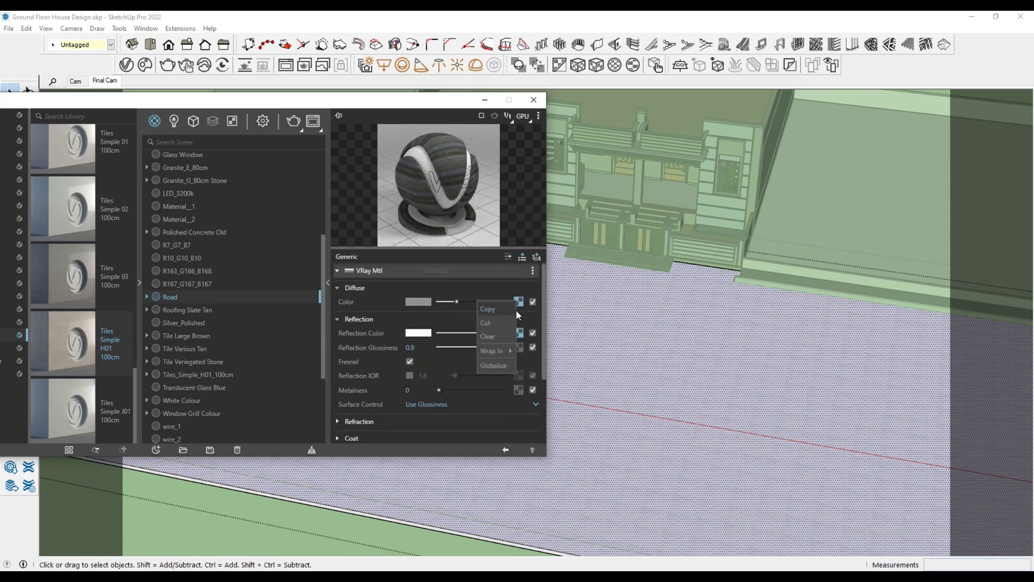
mouse_move(492, 351)
click(445, 301)
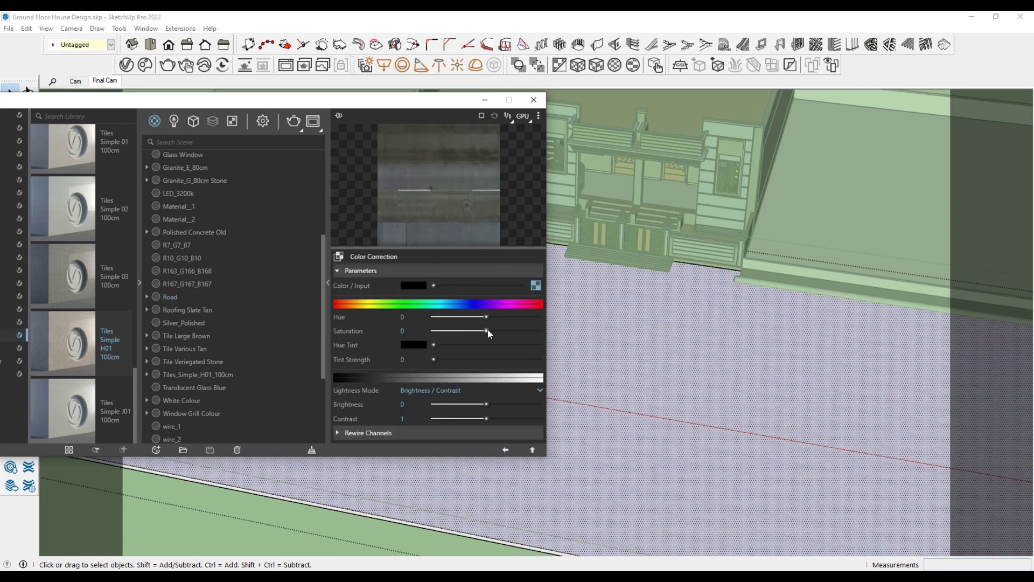
mouse_move(486, 331)
mouse_down()
mouse_move(510, 333)
mouse_move(482, 334)
mouse_move(470, 319)
mouse_move(480, 319)
mouse_up()
click(505, 449)
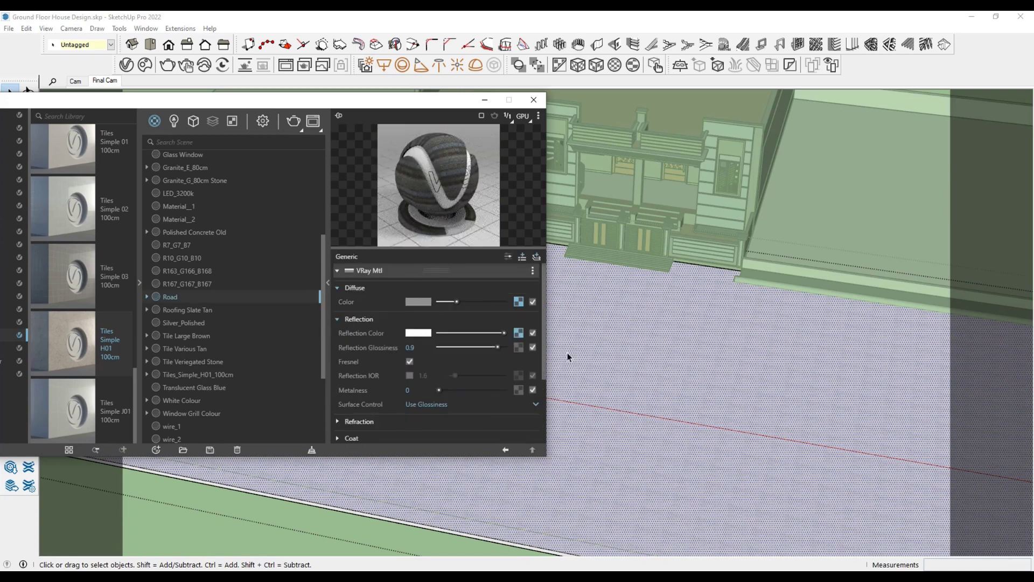
Project the road texture cubically onto the road face and rotate it to run along the road.
click(534, 100)
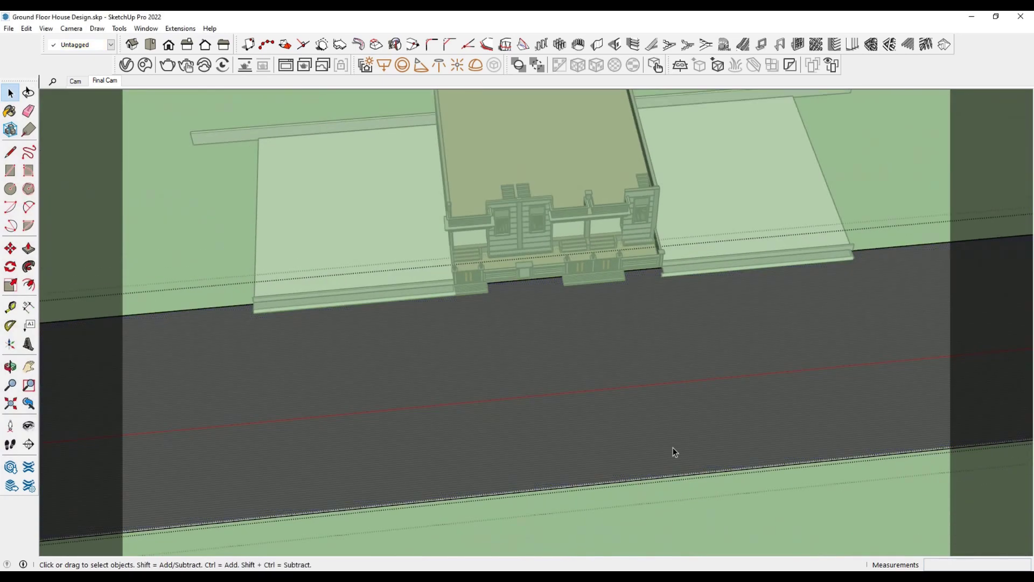
scroll(530, 266, up, 3)
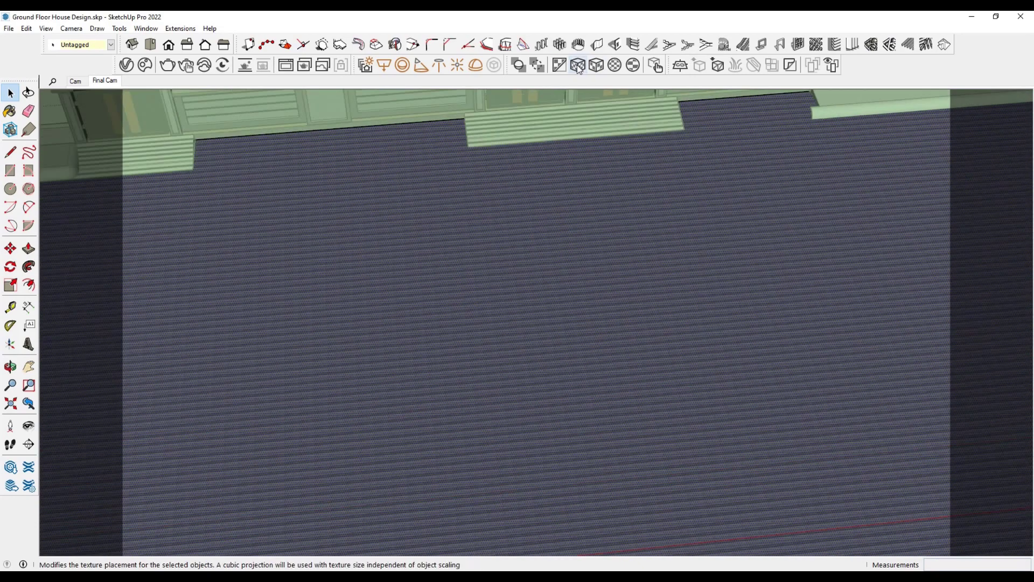
click(602, 66)
right_click(631, 291)
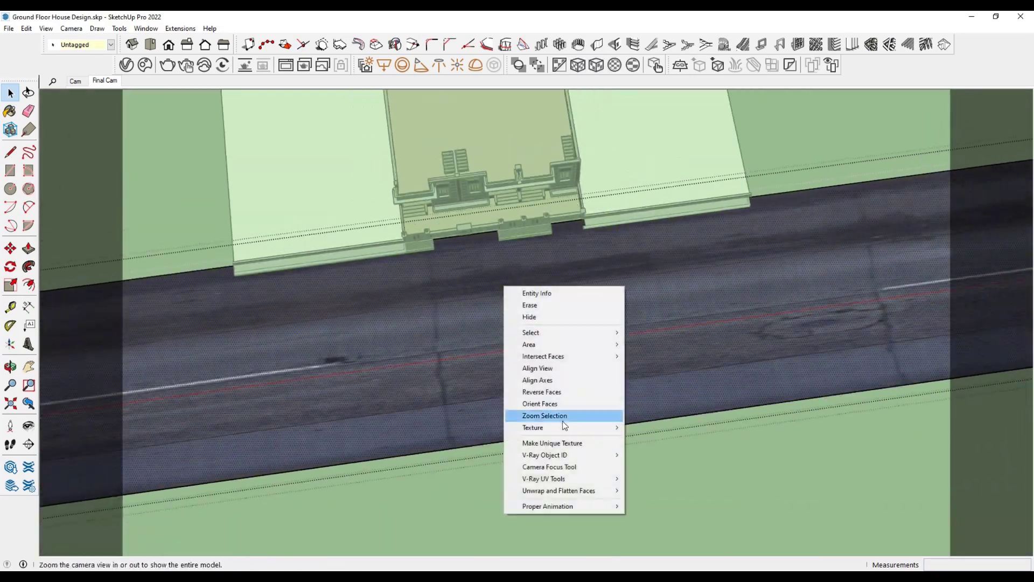
click(561, 423)
scroll(536, 359, down, 5)
right_click(629, 319)
click(681, 359)
scroll(609, 345, up, 2)
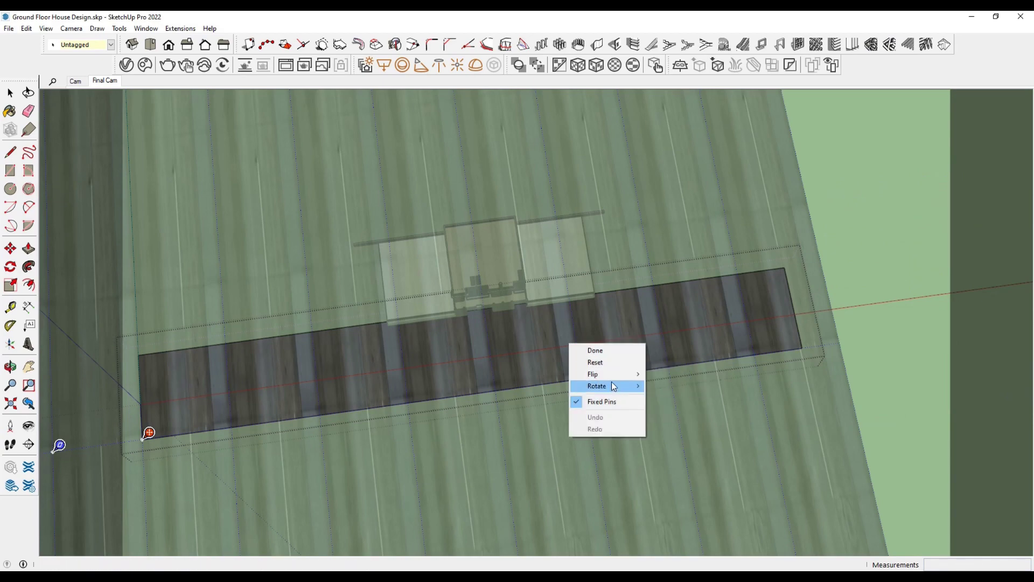
click(590, 349)
scroll(571, 340, up, 2)
scroll(555, 329, up, 3)
Scale the road texture up about threefold and shift it into line with the road.
right_click(528, 307)
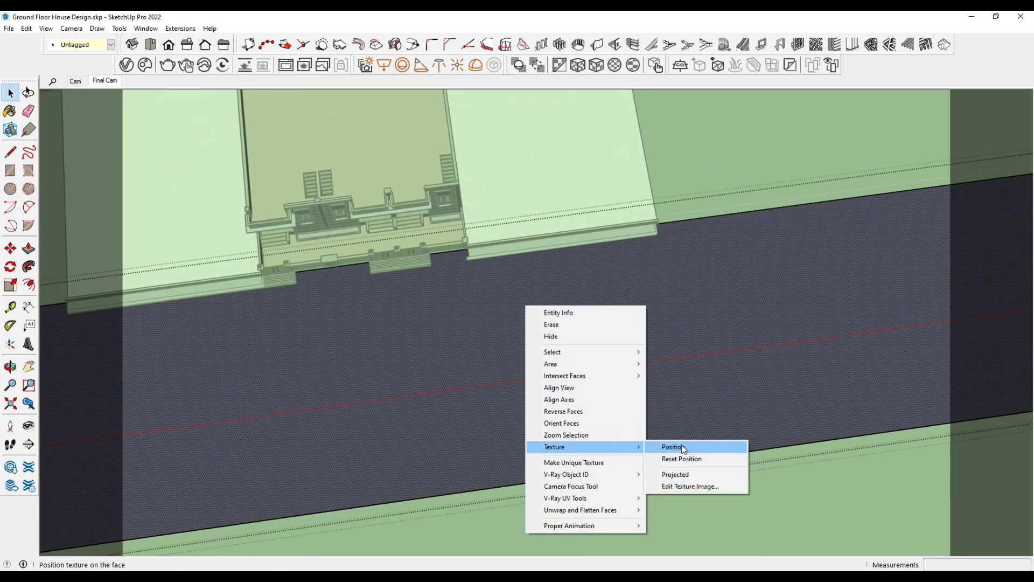
click(681, 447)
scroll(528, 310, up, 3)
scroll(571, 285, up, 3)
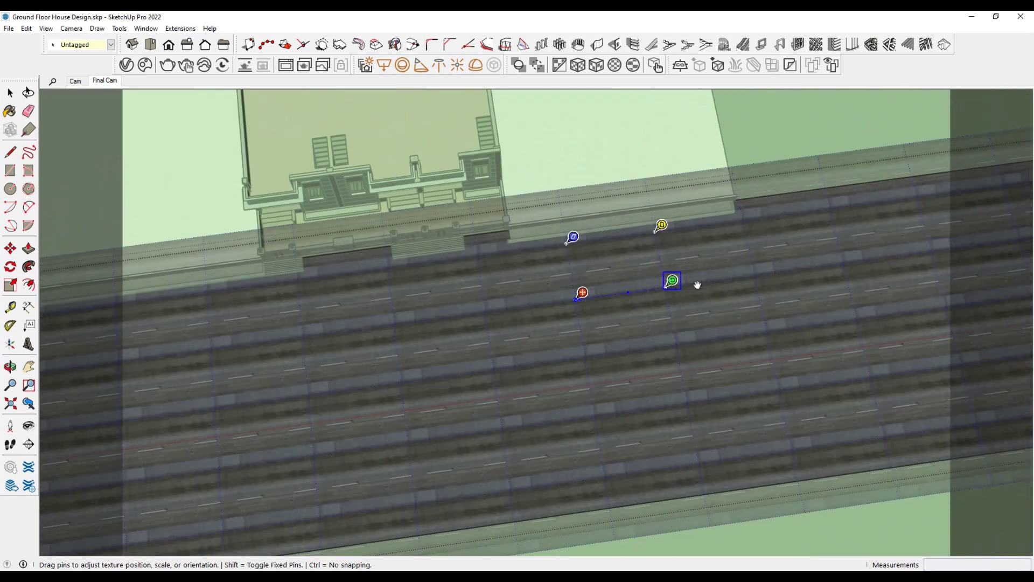
drag(697, 285, 885, 249)
drag(700, 296, 714, 376)
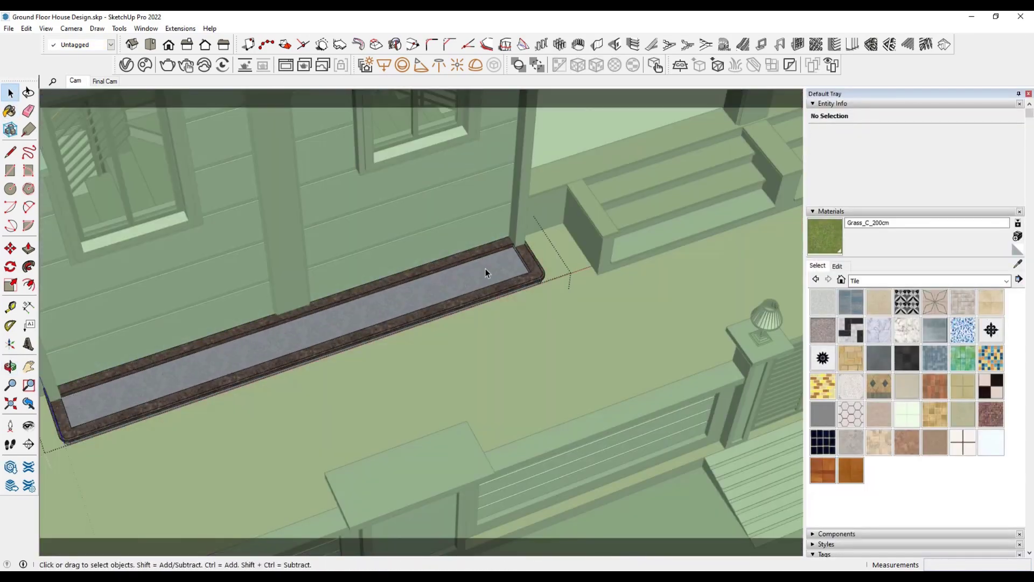
Move the white cylinder into the planter by the wall and stretch it to the planter's end.
key(space)
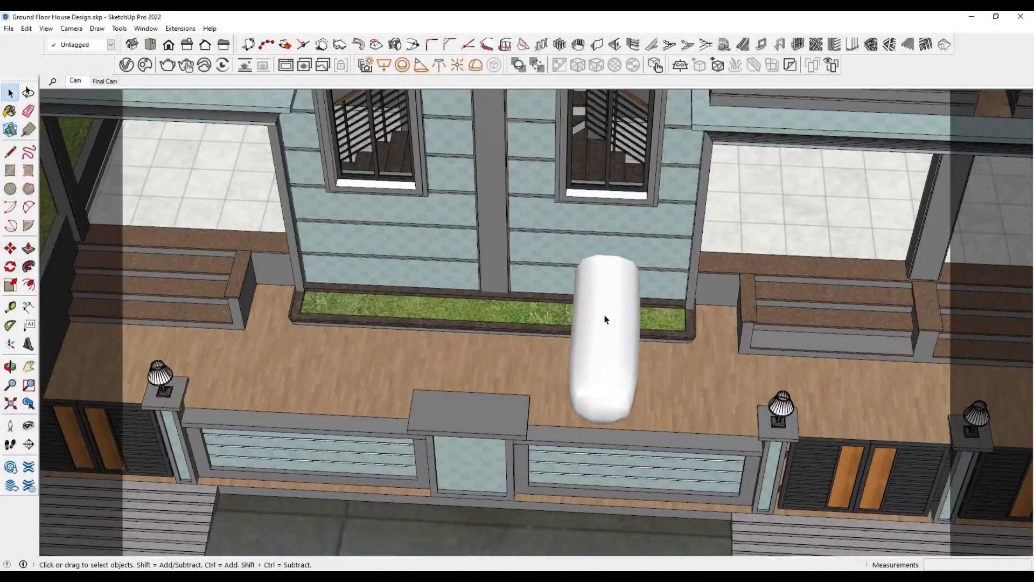
key(m)
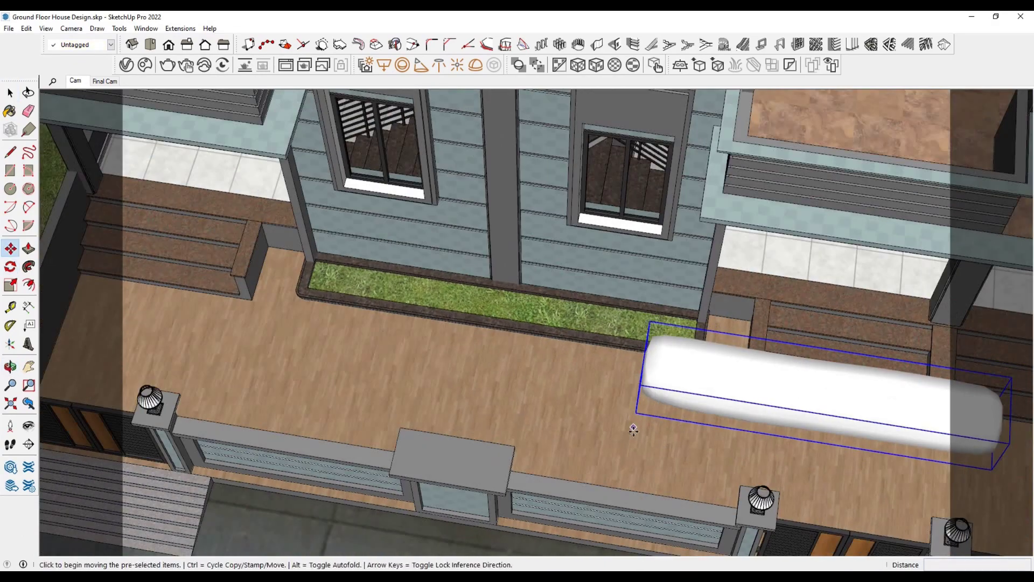
click(634, 430)
mouse_move(589, 411)
middle_down()
mouse_move(453, 397)
mouse_move(560, 362)
middle_up()
click(453, 397)
key(s)
click(386, 324)
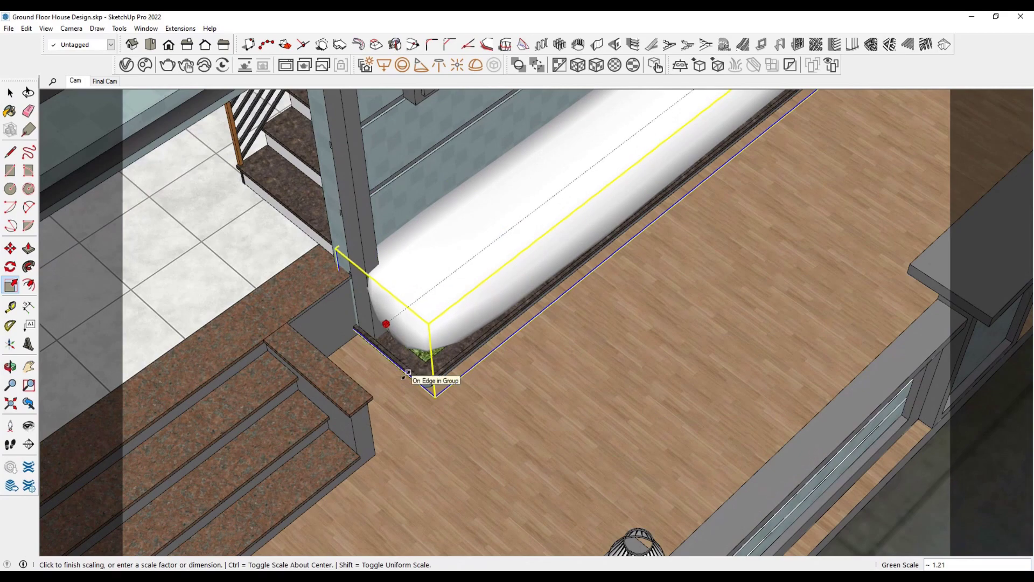
middle_drag(404, 376, 387, 356)
scroll(383, 349, up, 3)
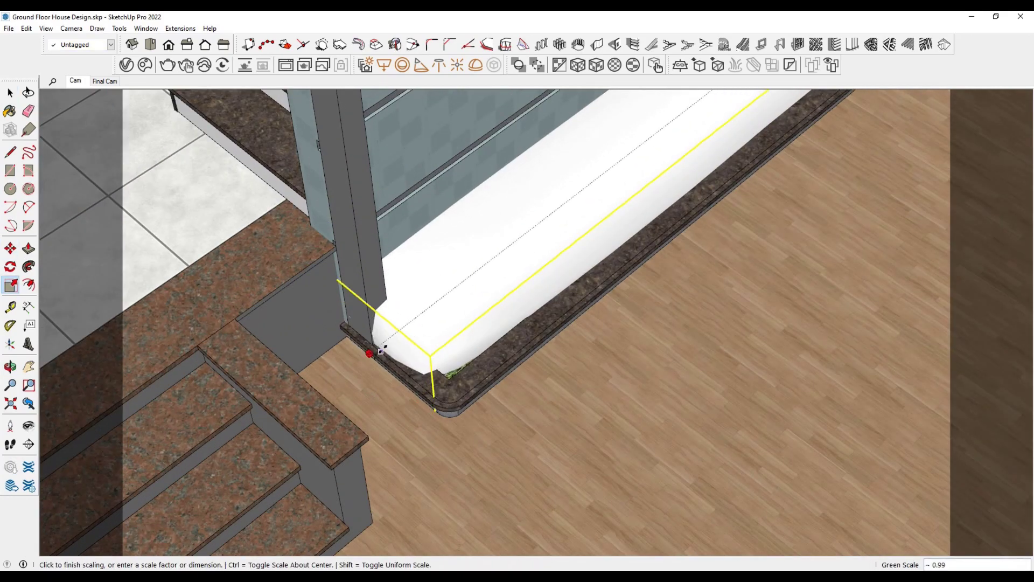
click(382, 350)
Snap the white form's corner into the planter corner and resize it to fill the planter.
key(m)
scroll(588, 299, down, 3)
middle_drag(588, 299, 346, 323)
scroll(616, 313, up, 3)
click(615, 312)
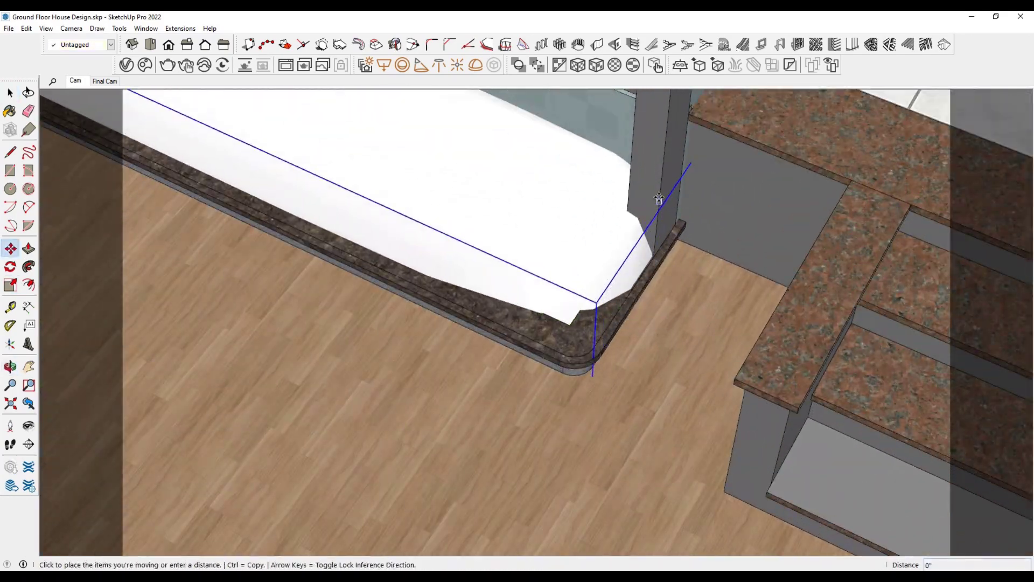
scroll(648, 265, down, 5)
middle_drag(647, 342, 397, 358)
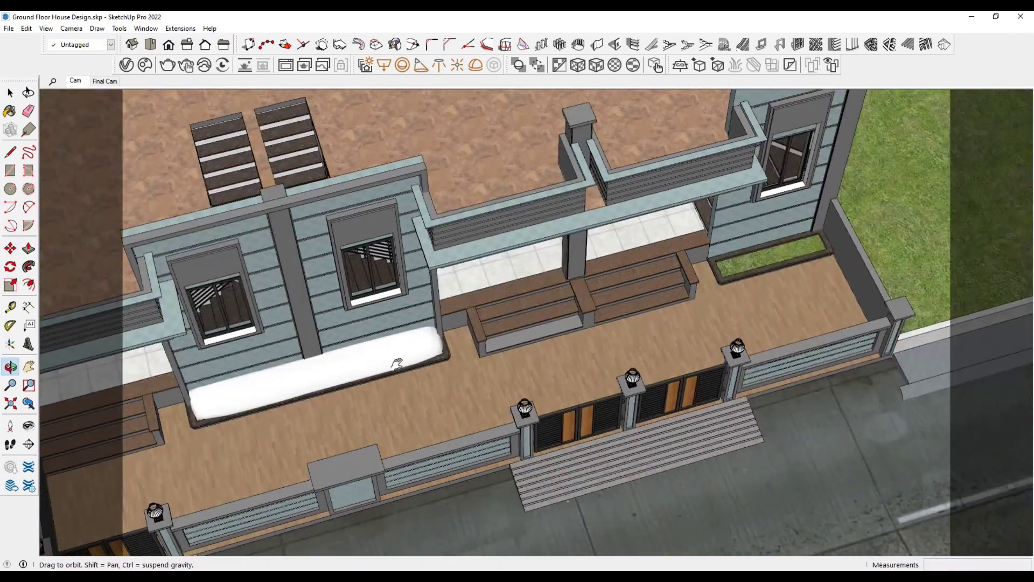
scroll(596, 309, up, 3)
scroll(597, 278, up, 2)
scroll(597, 278, down, 4)
middle_drag(597, 278, 781, 291)
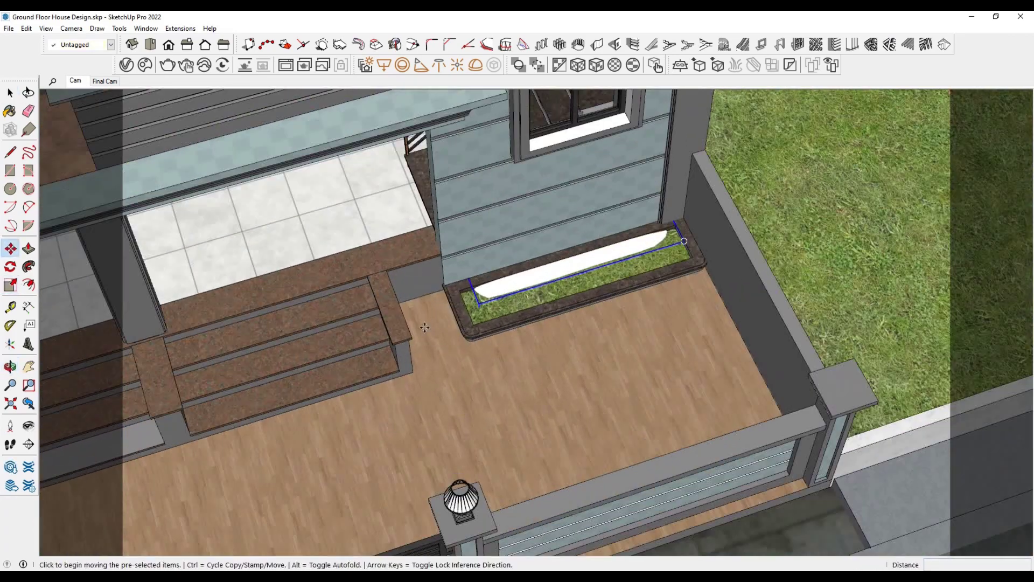
scroll(782, 291, up, 3)
scroll(815, 279, up, 2)
click(815, 279)
scroll(462, 250, down, 2)
Set the rock shape on top of the white planter form.
key(m)
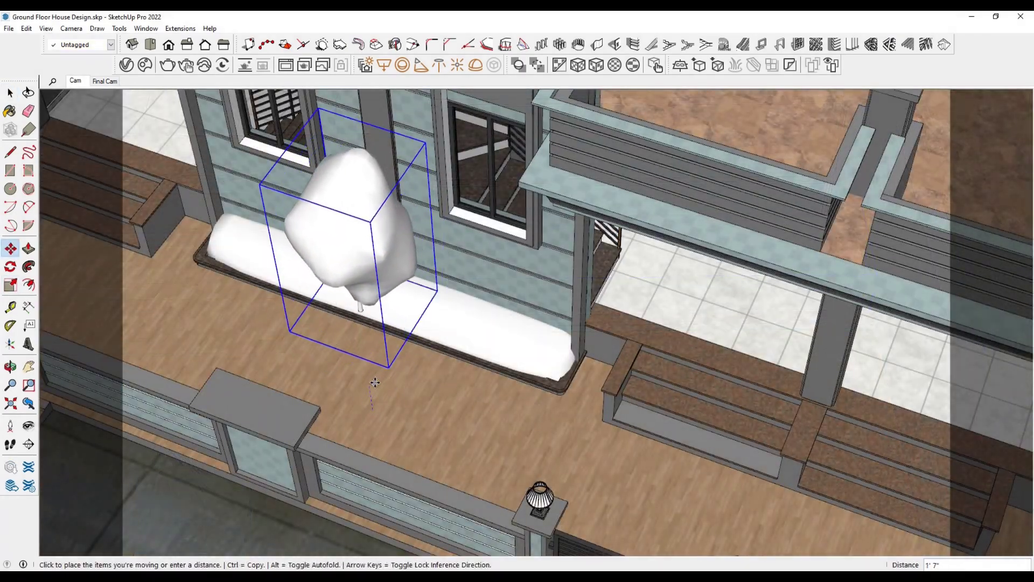
mouse_move(388, 377)
middle_down()
mouse_move(399, 390)
mouse_move(549, 421)
middle_up()
scroll(399, 390, up, 3)
scroll(549, 420, down, 2)
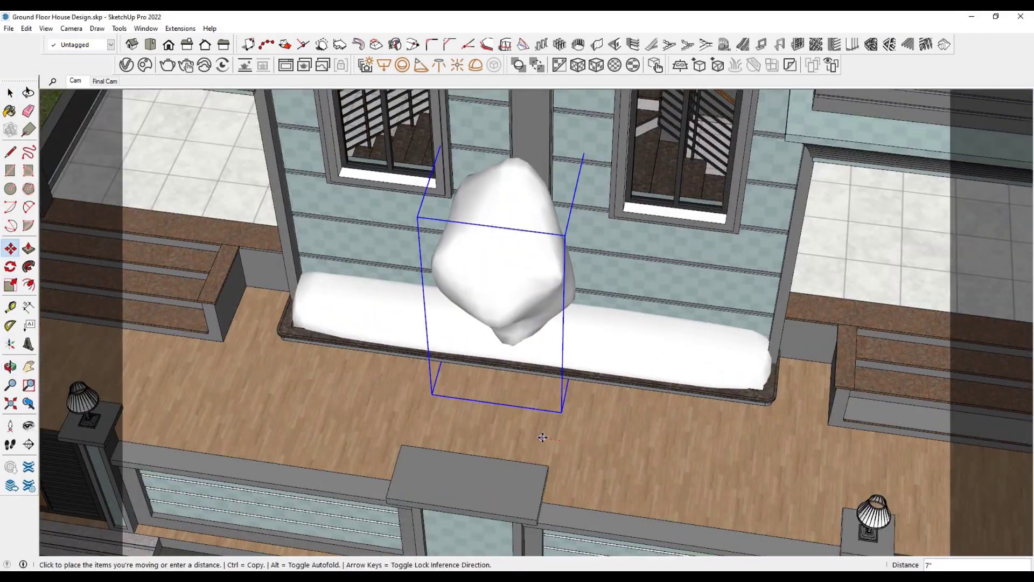
click(563, 411)
key(space)
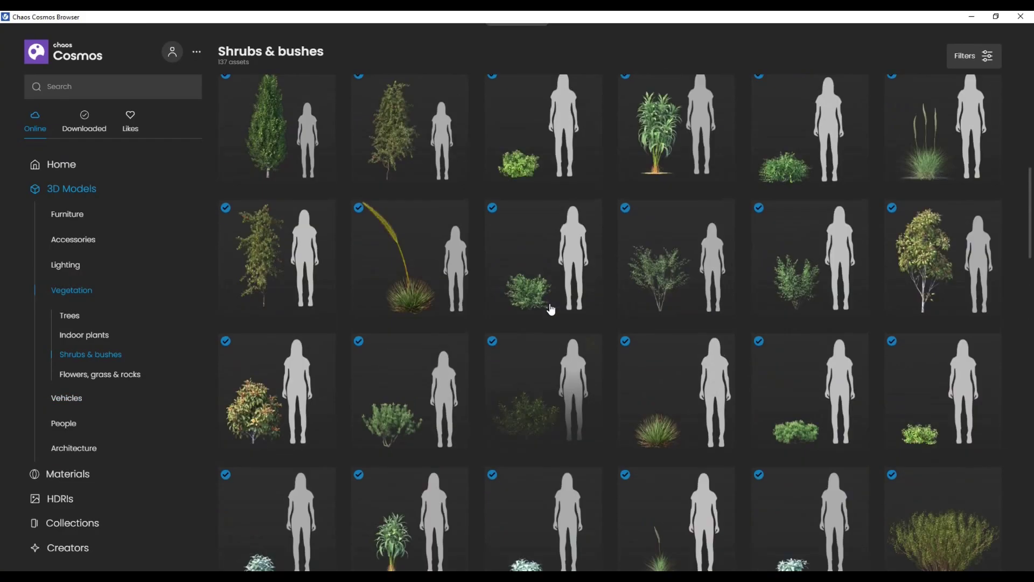
scroll(550, 308, up, 5)
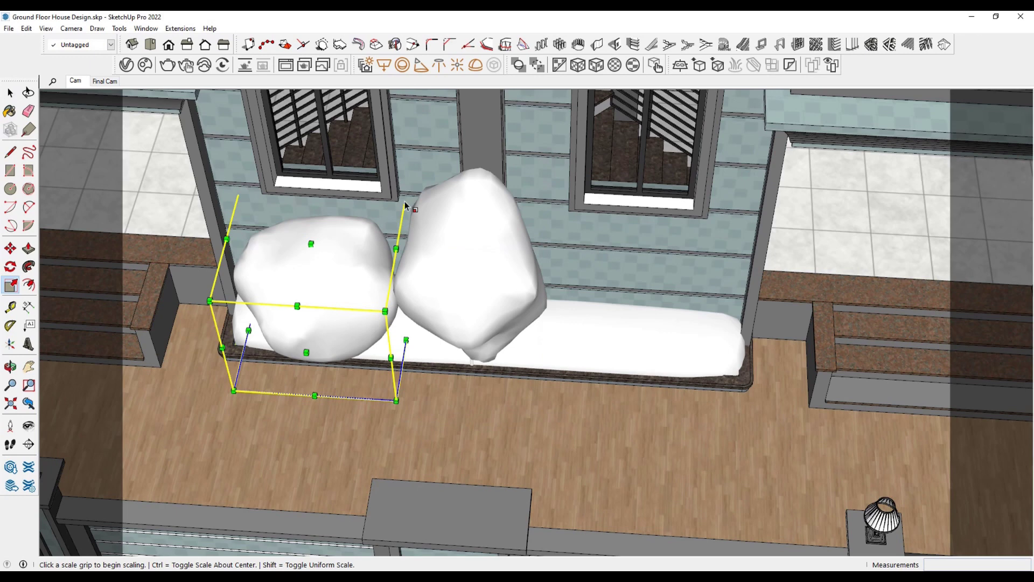
Shrink the small rock, then copy a plant blob to the ledge's right end, arrayed /4.
drag(405, 205, 358, 300)
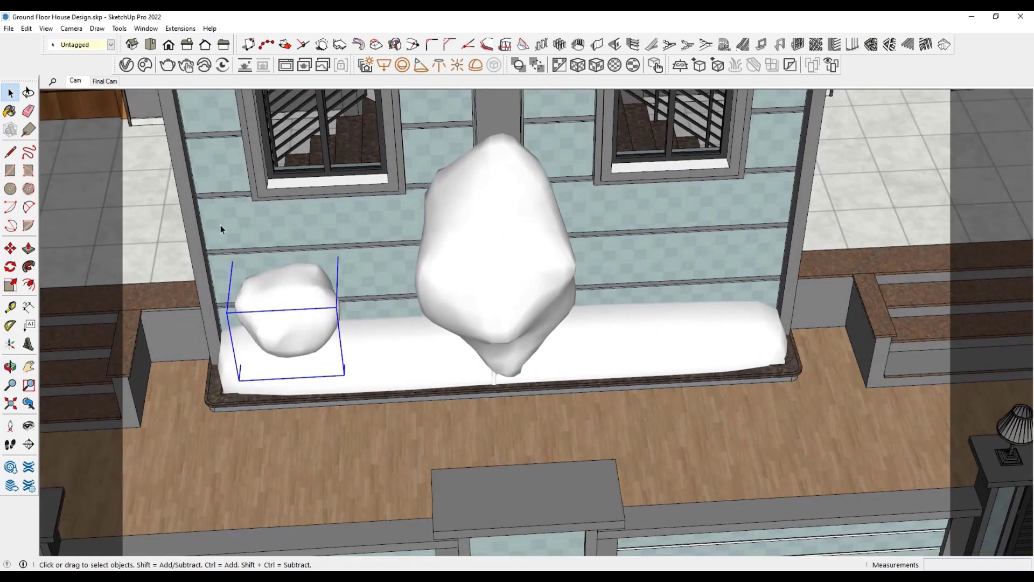
key(m)
click(218, 216)
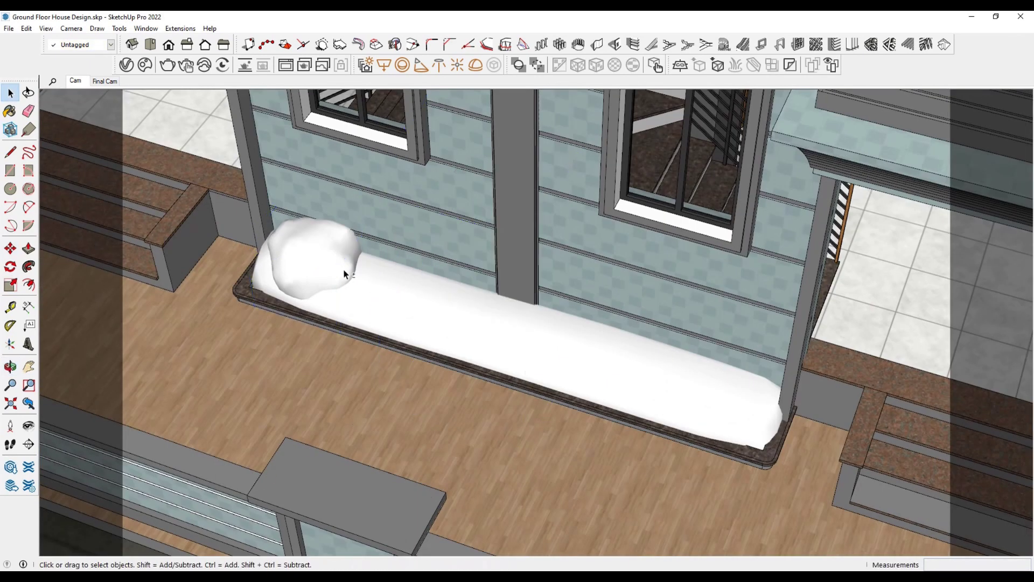
key(m)
click(305, 356)
key(ctrl)
click(717, 492)
text(/)
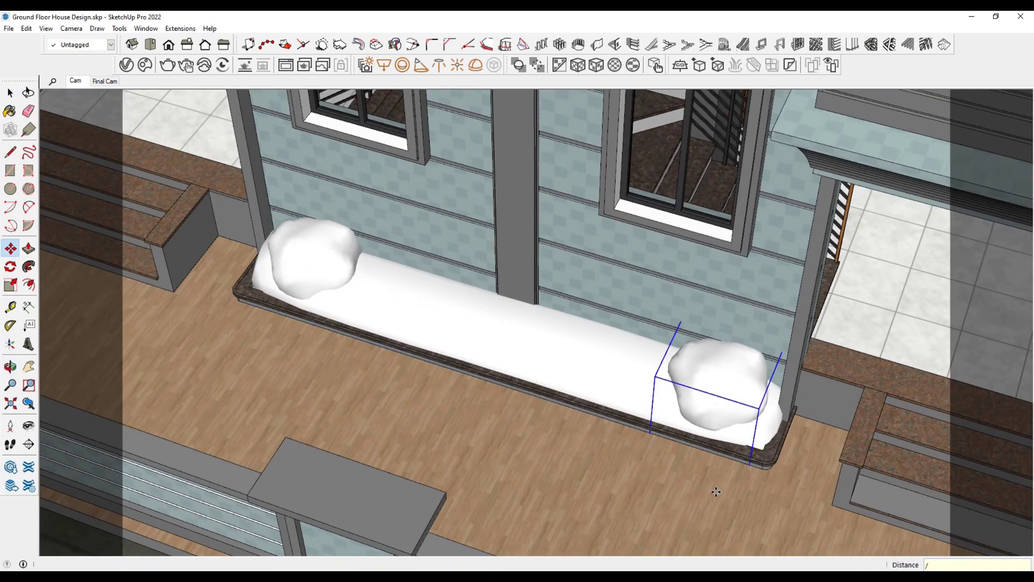
text(4)
key(Return)
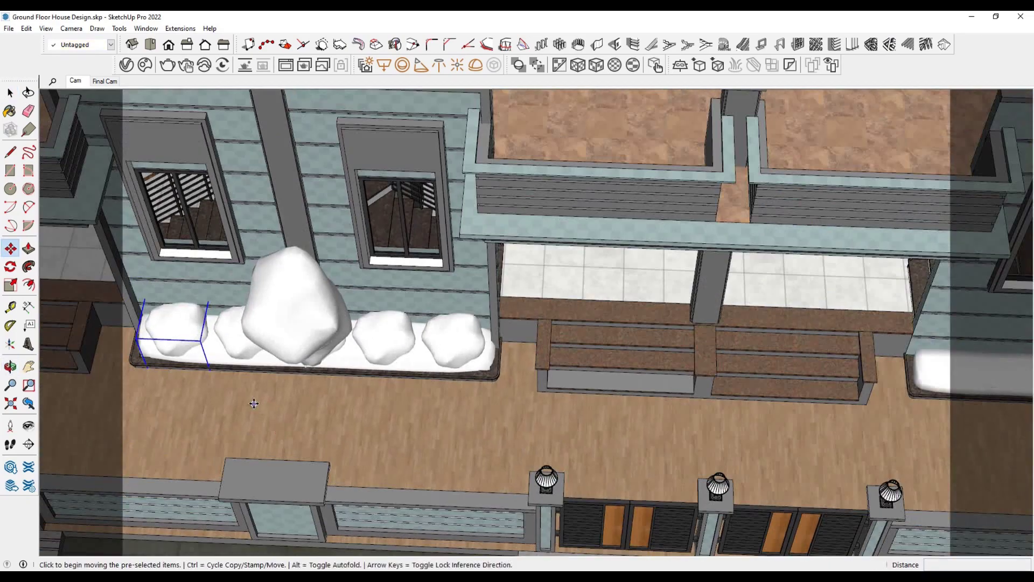
Copy the row of plant blobs to the other window ledge.
click(254, 404)
key(ctrl)
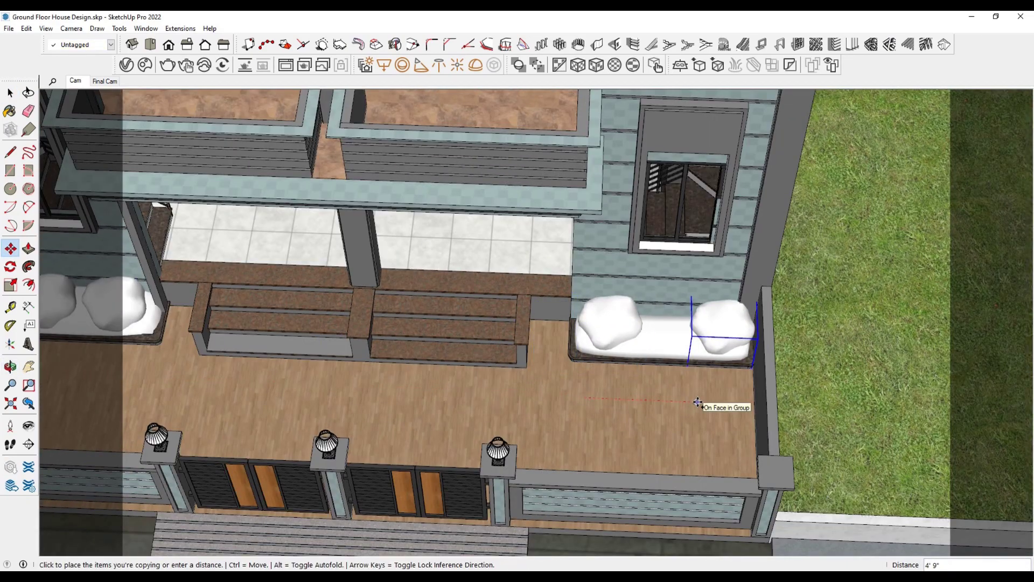
scroll(653, 325, down, 3)
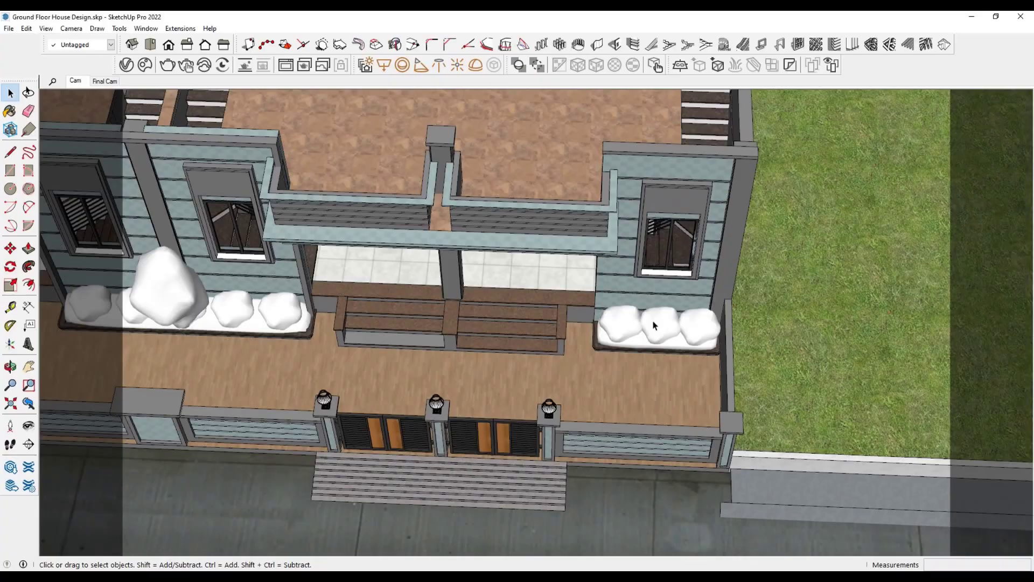
click(145, 65)
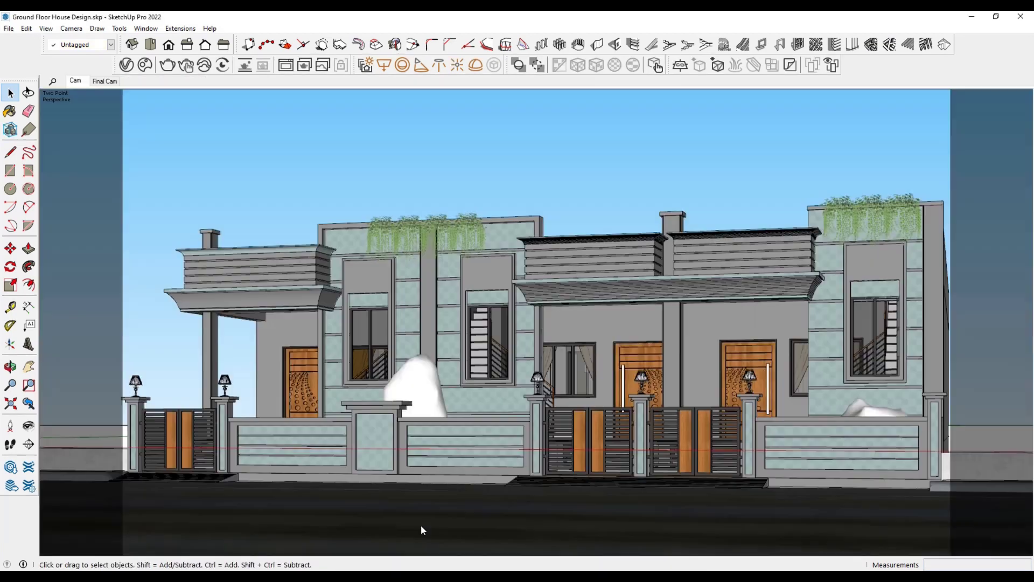
Copy the wall-block and planter groups from Bad 2022 and paste them in place in the house design.
click(25, 28)
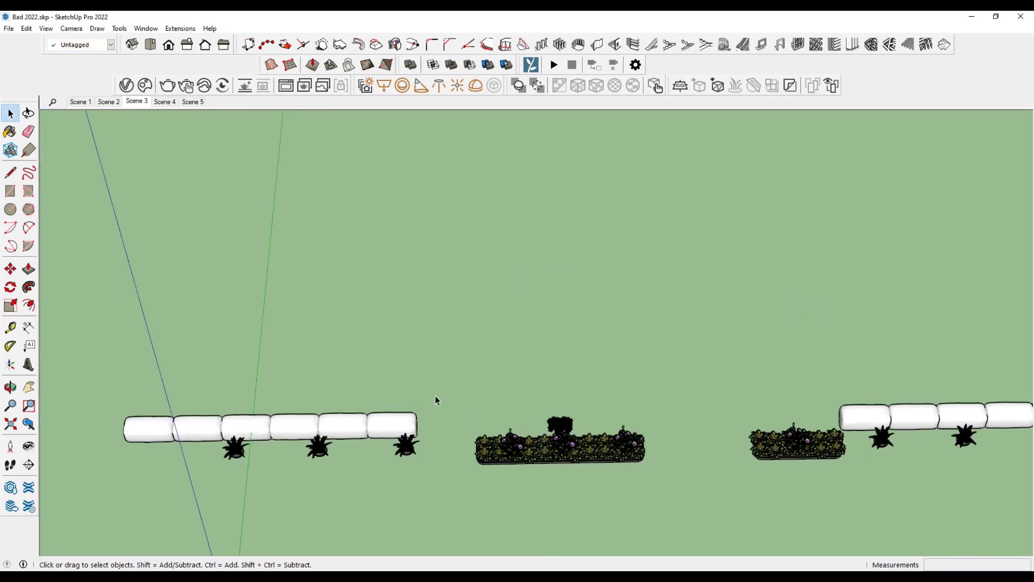
drag(437, 400, 108, 474)
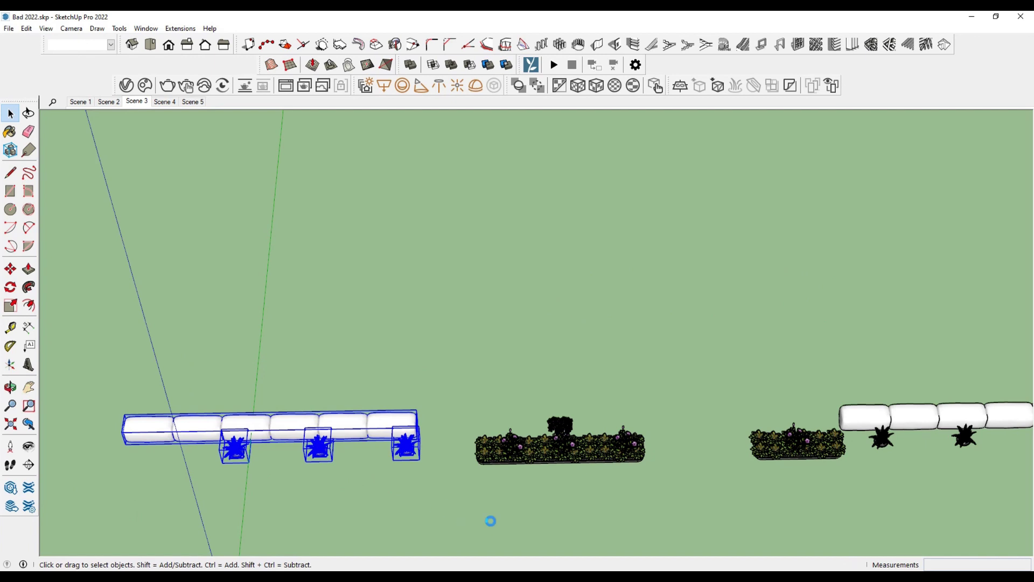
click(402, 535)
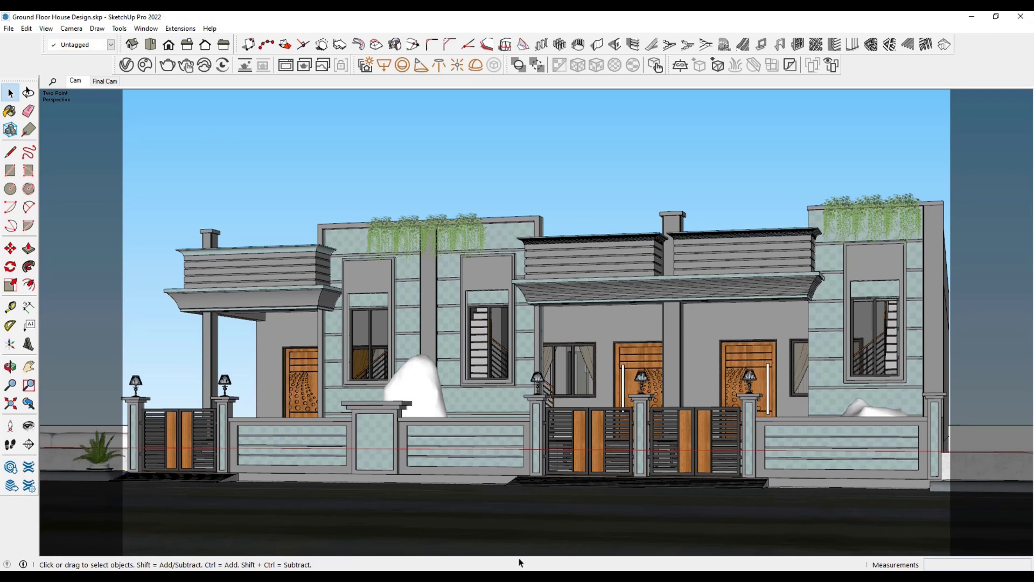
click(619, 534)
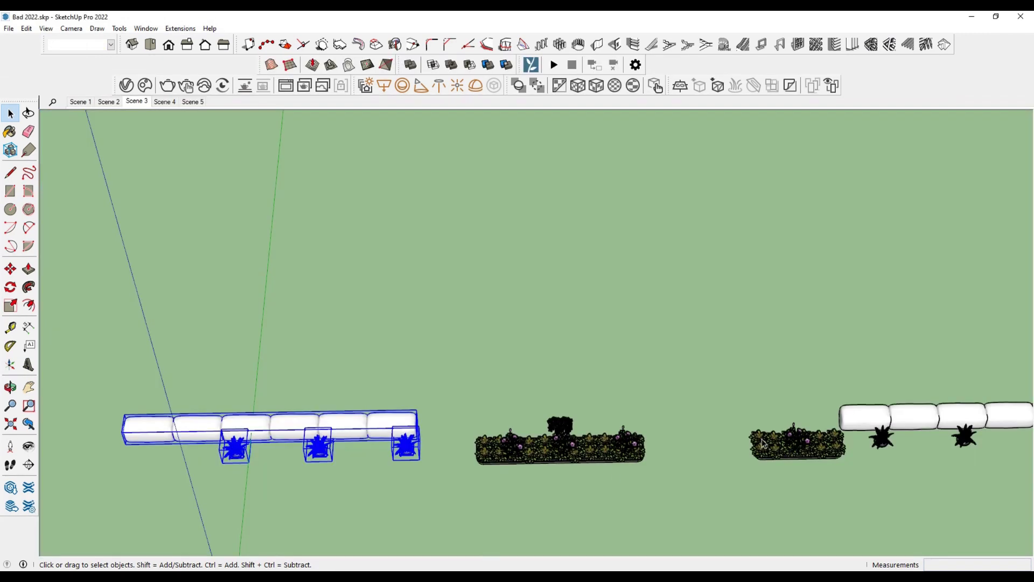
drag(725, 346, 438, 447)
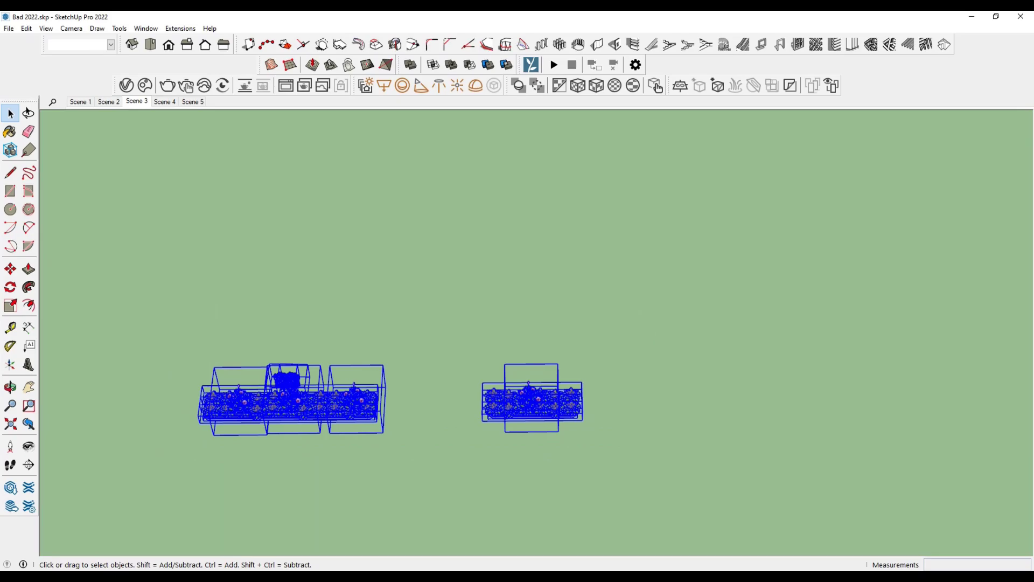
key(alt+Tab)
click(26, 28)
click(214, 153)
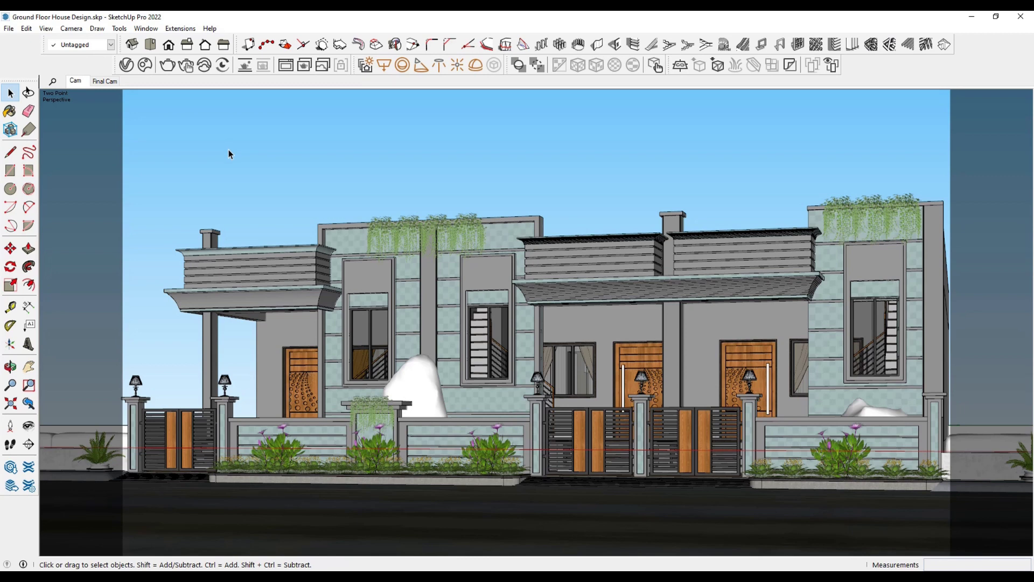
Import a Cosmos shrub and place it beside the left boundary wall.
key(alt+Tab)
scroll(448, 264, up, 3)
scroll(448, 264, up, 3)
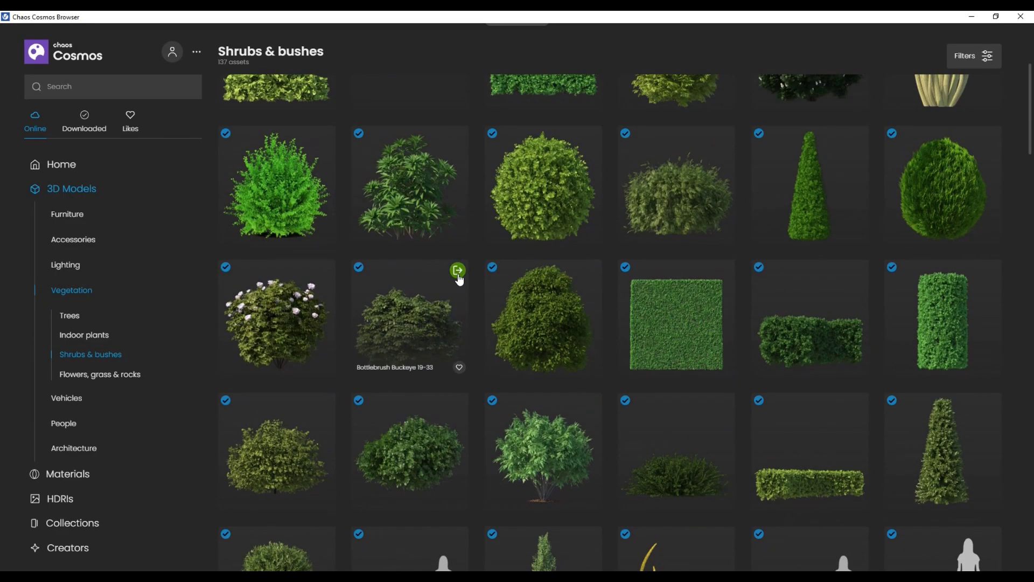
click(458, 269)
click(135, 474)
middle_drag(135, 474, 381, 377)
key(m)
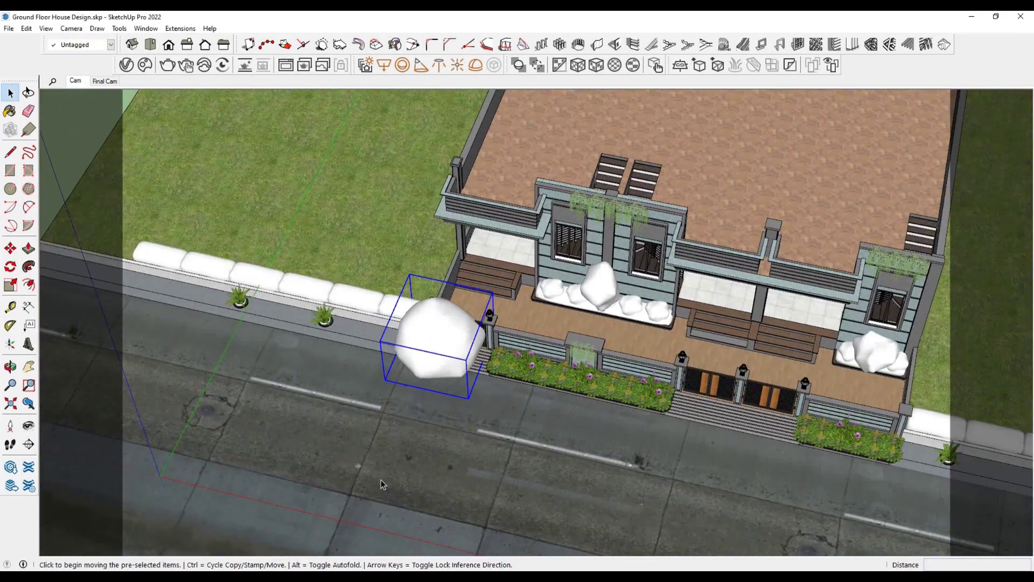
click(380, 479)
Copy the shrub along the right and left walls with a 2x array.
click(389, 462)
key(ctrl)
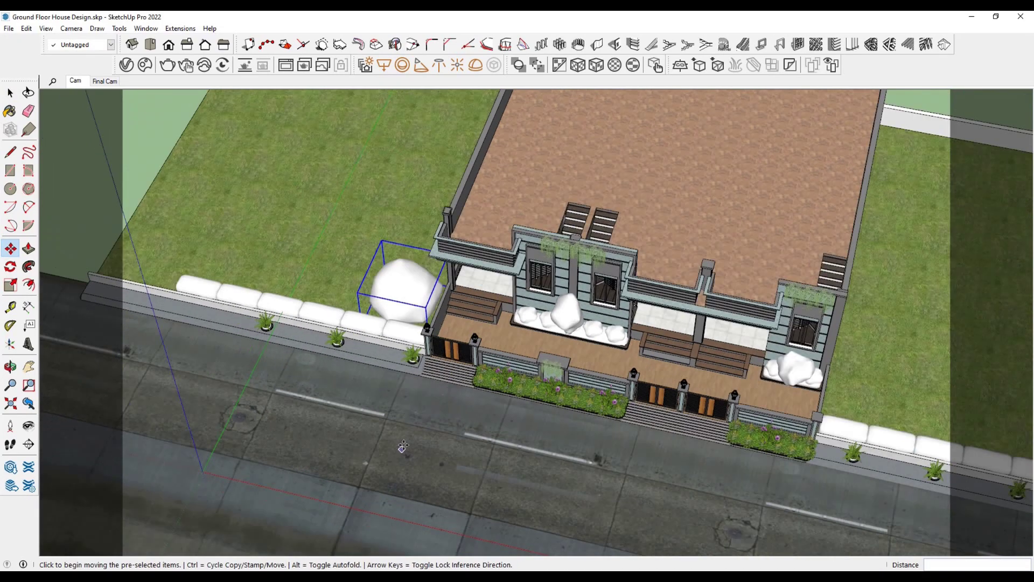
middle_drag(390, 462, 452, 435)
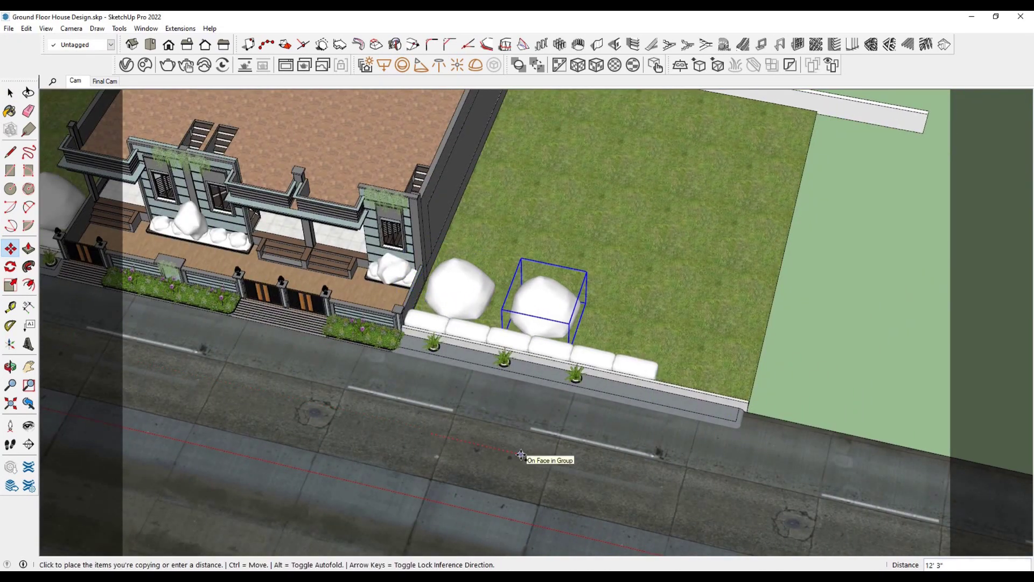
click(536, 455)
text(2x)
key(Return)
mouse_move(536, 455)
middle_down()
mouse_move(544, 439)
mouse_move(454, 450)
middle_up()
click(454, 449)
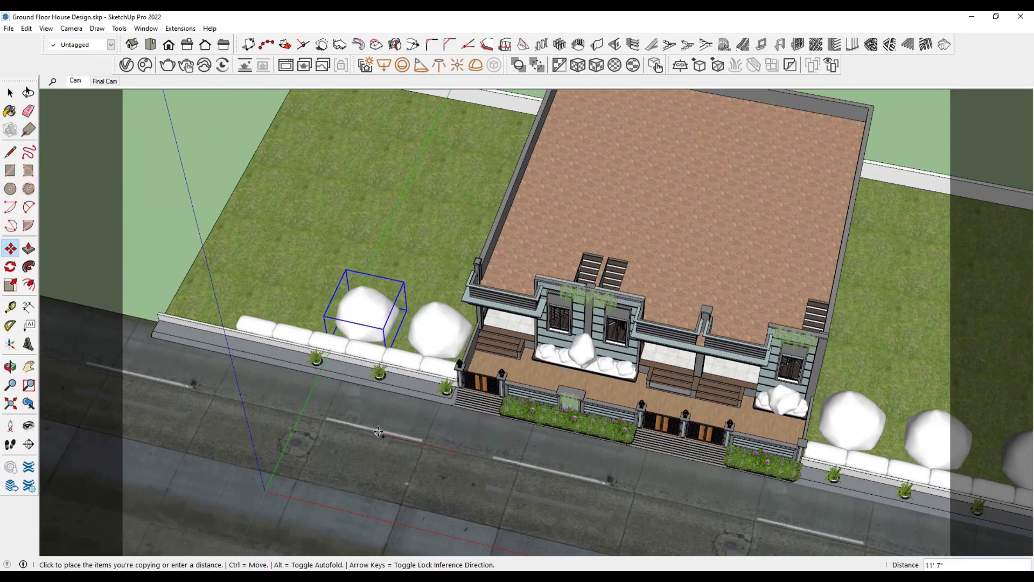
Import a small Cosmos tree and copy it leftward along the wall.
click(323, 431)
key(space)
middle_drag(323, 431, 310, 277)
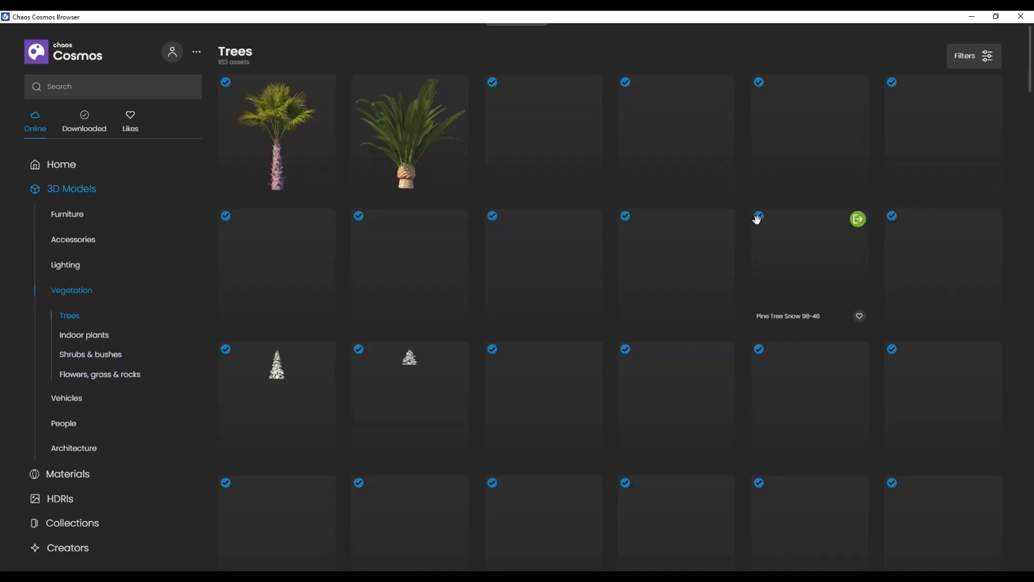
click(325, 220)
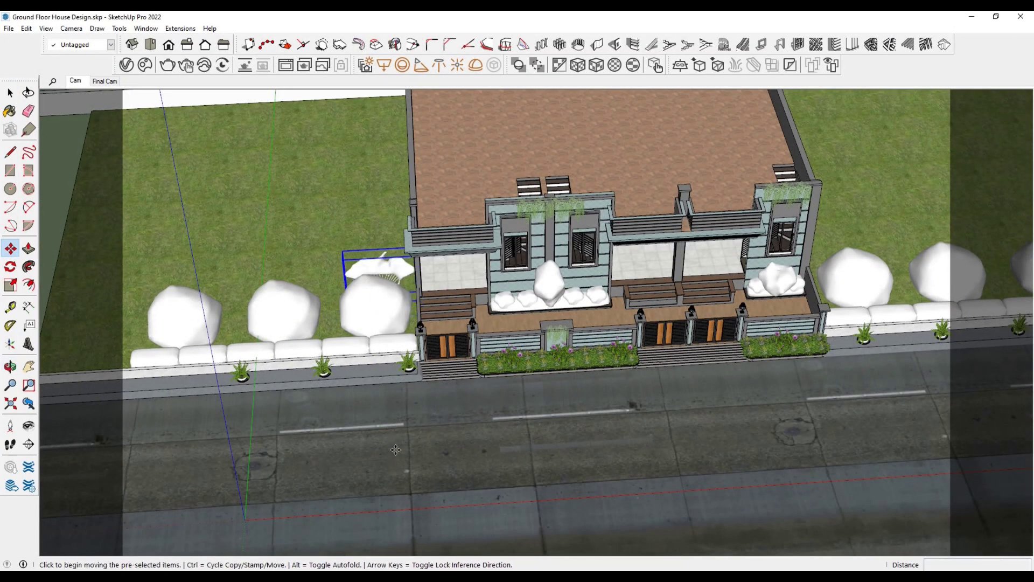
ctrl+click(396, 450)
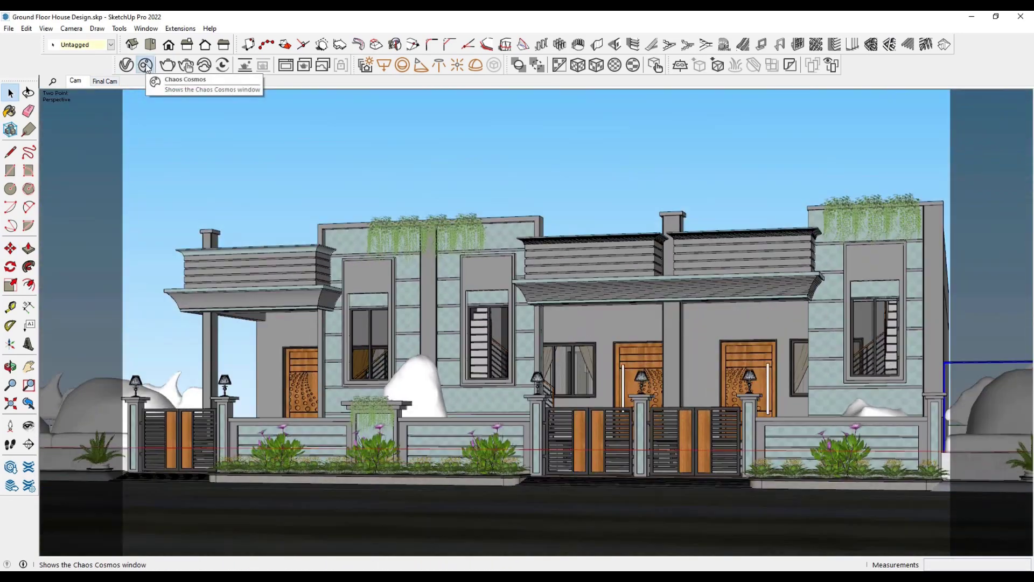
click(145, 65)
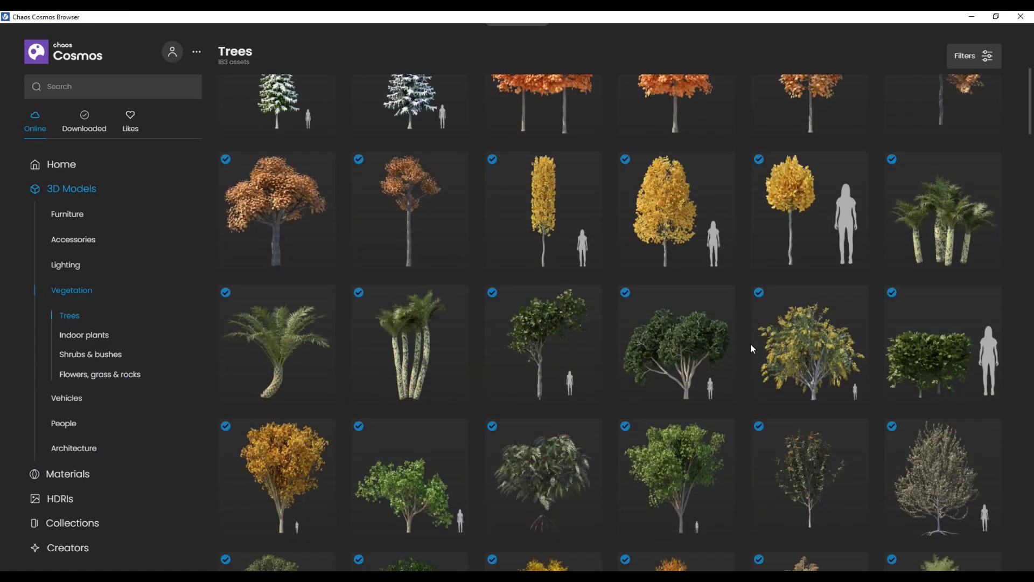
Import a large Cosmos tree, mirror it, and place it at the house's left edge.
scroll(753, 349, down, 3)
click(552, 177)
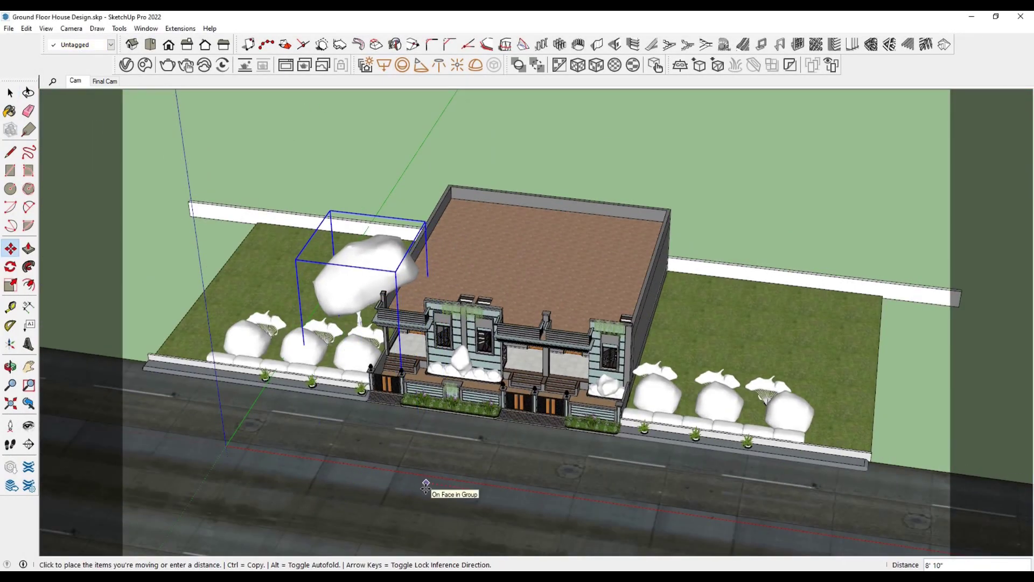
click(425, 485)
key(space)
click(76, 81)
right_click(246, 173)
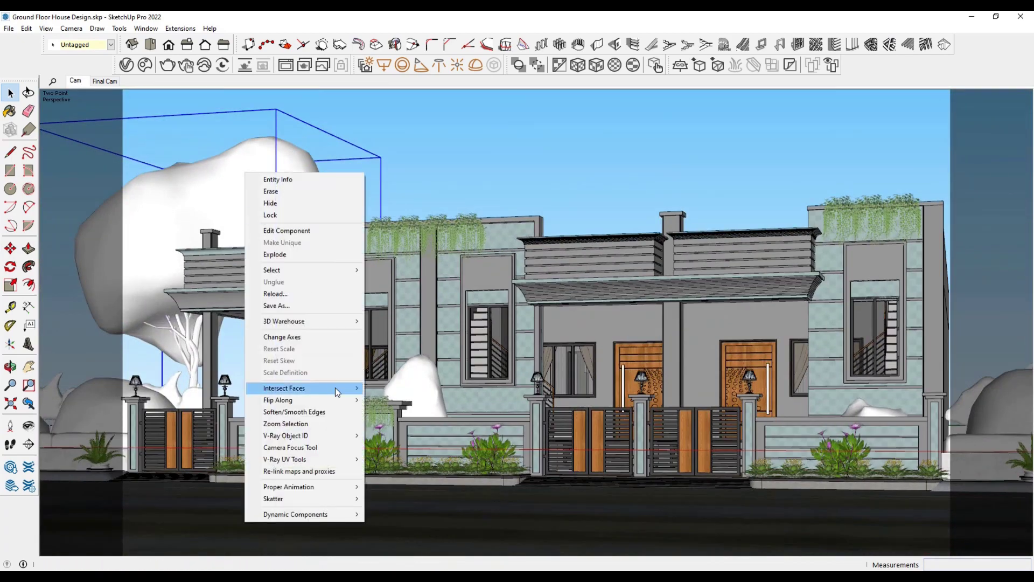
click(400, 401)
click(305, 517)
click(254, 502)
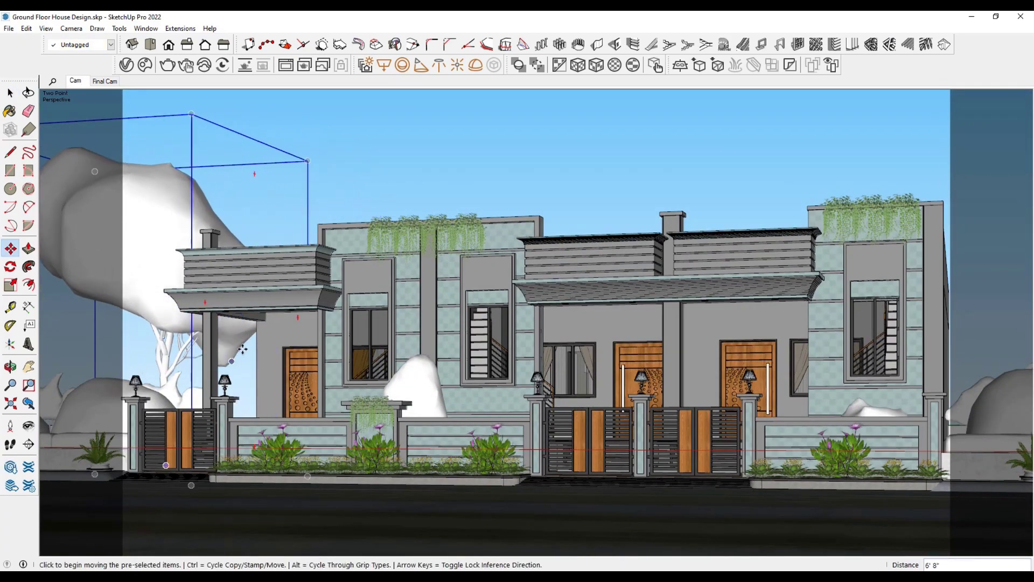
click(282, 483)
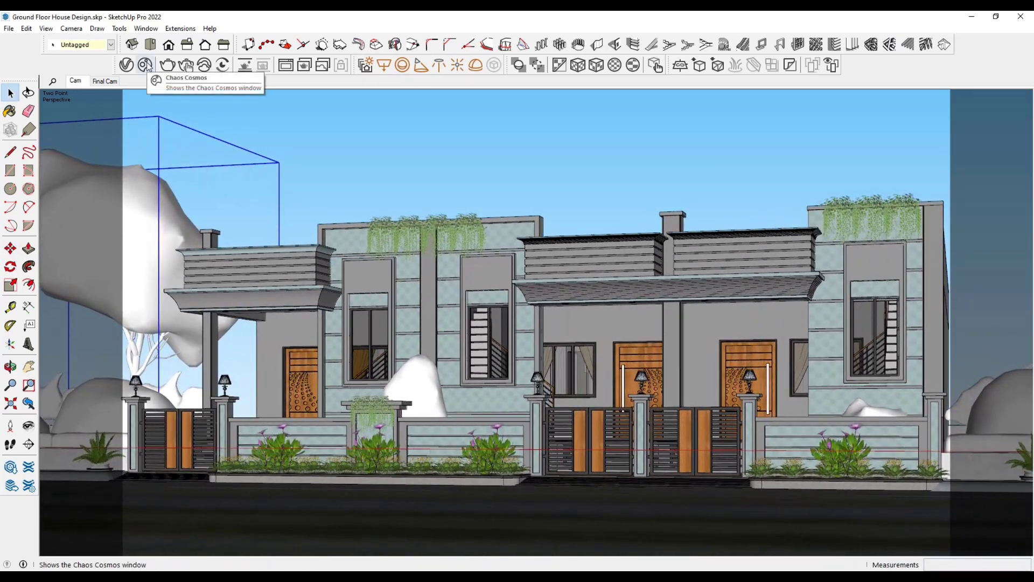
Import the Toddy Palm 002 tree and place it beside the right wall.
click(144, 65)
scroll(673, 406, down, 5)
scroll(619, 378, up, 6)
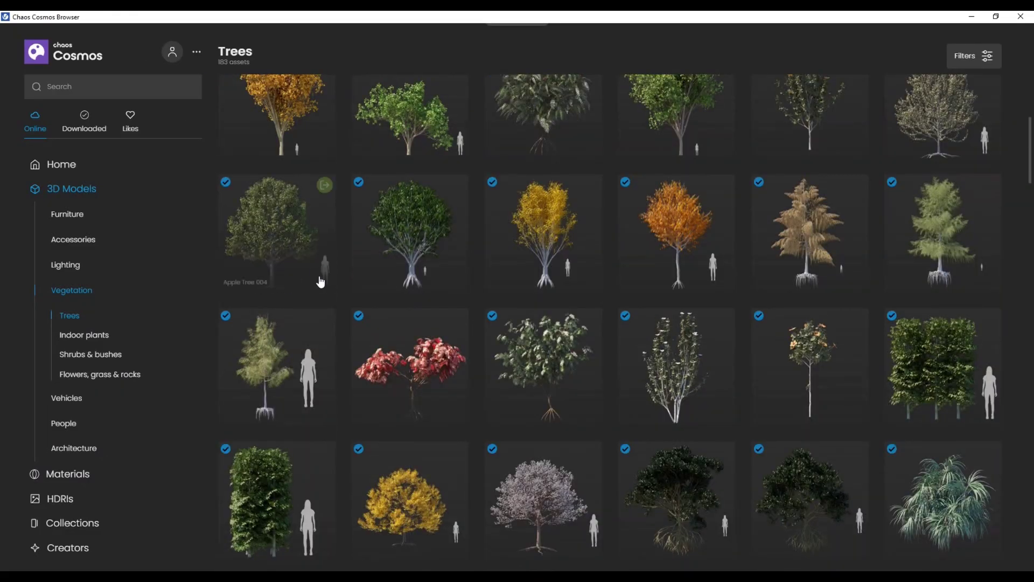
scroll(539, 345, down, 15)
scroll(558, 336, down, 5)
scroll(338, 240, up, 3)
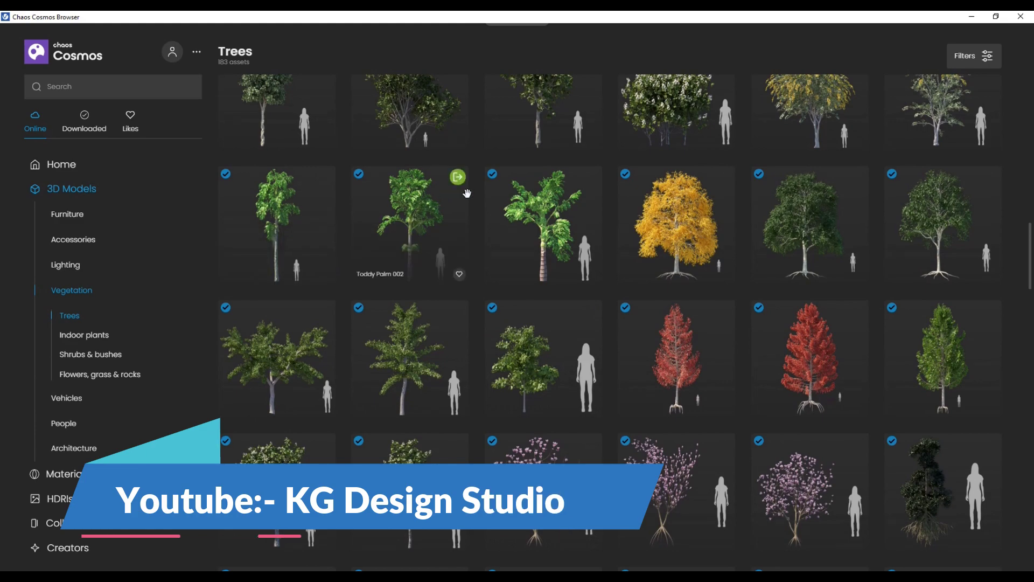
click(458, 177)
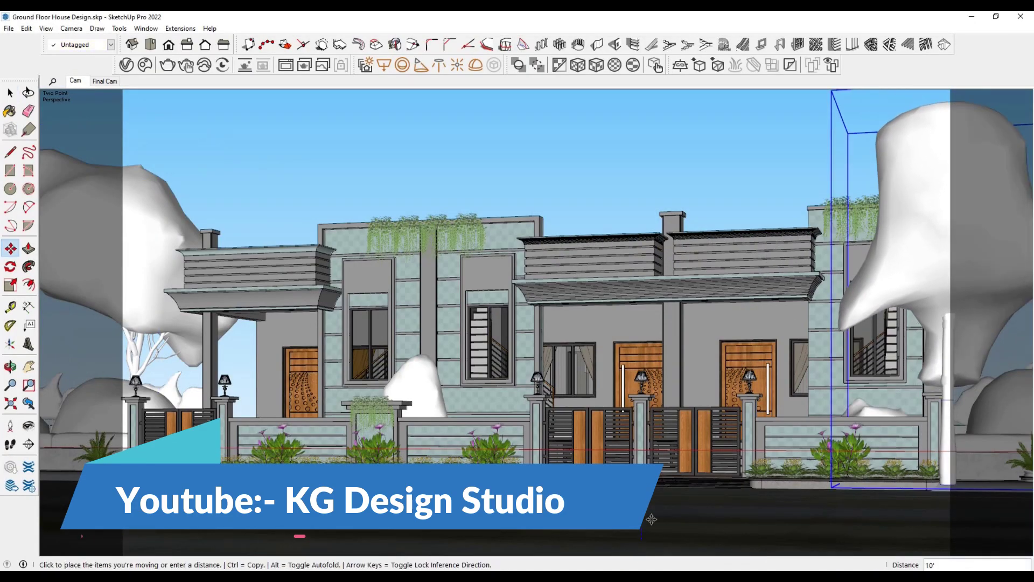
click(621, 499)
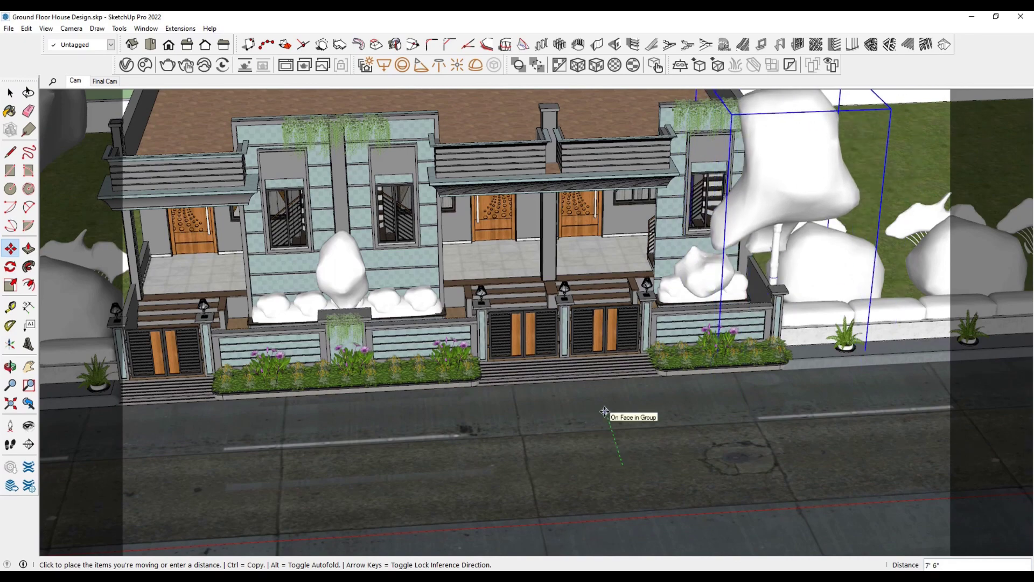
click(603, 415)
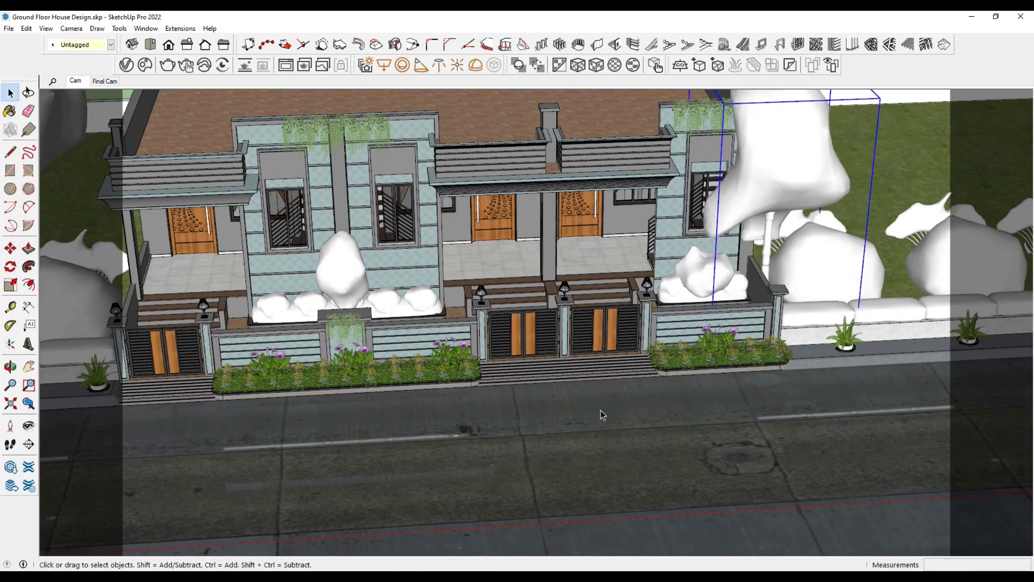
Reposition the right-hand tree at the far right edge in the front camera view.
click(74, 83)
key(m)
click(455, 508)
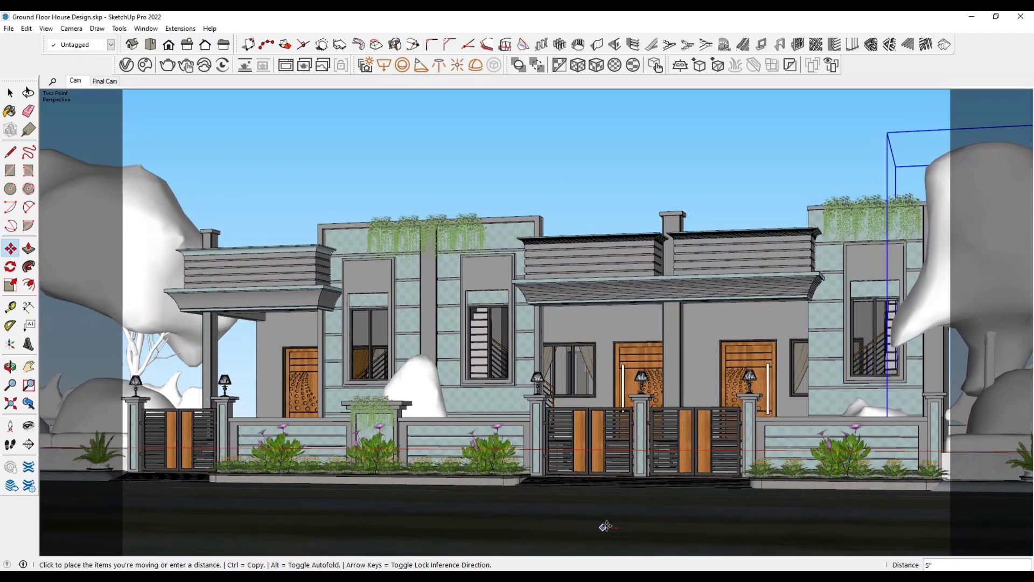
click(701, 363)
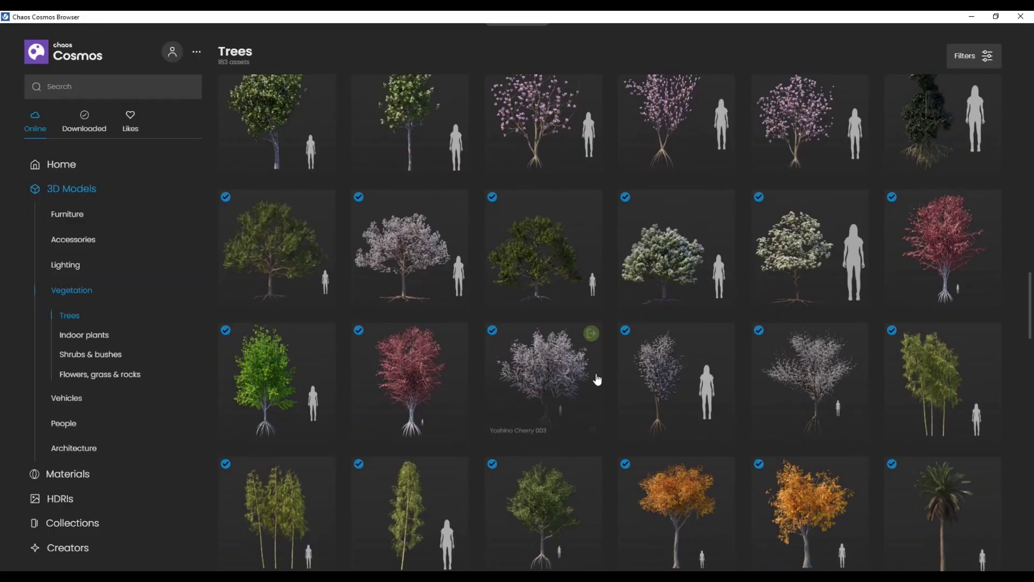
Place two more Horse-Chestnut trees behind the house to extend the row.
scroll(620, 361, up, 2)
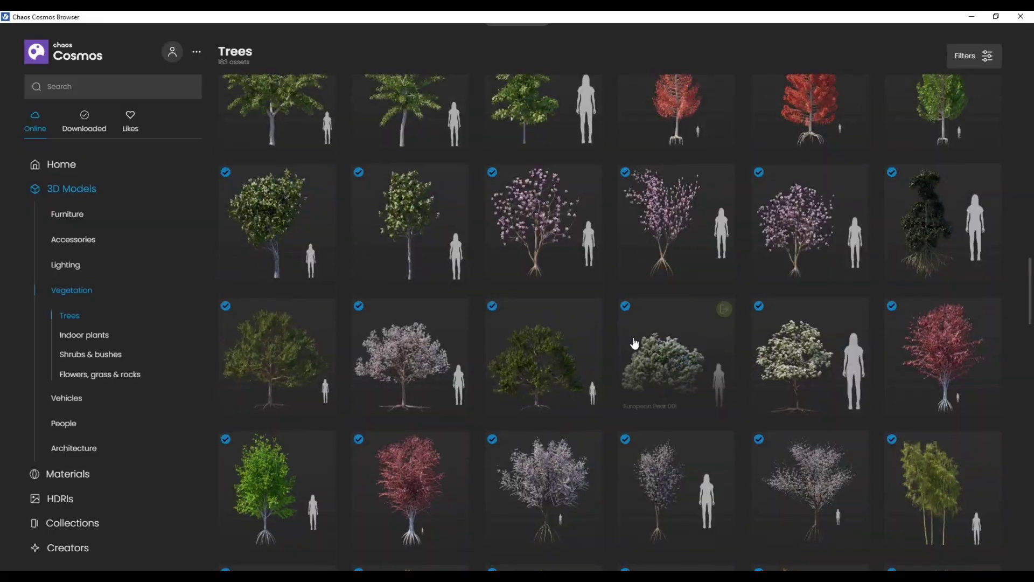
scroll(644, 339, down, 10)
scroll(679, 307, down, 5)
scroll(883, 260, down, 5)
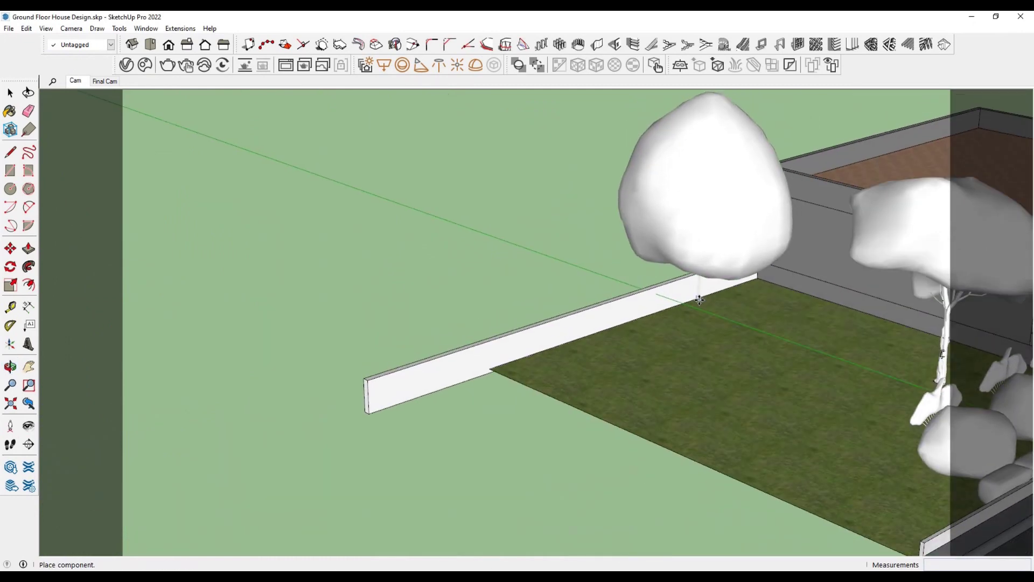
click(699, 300)
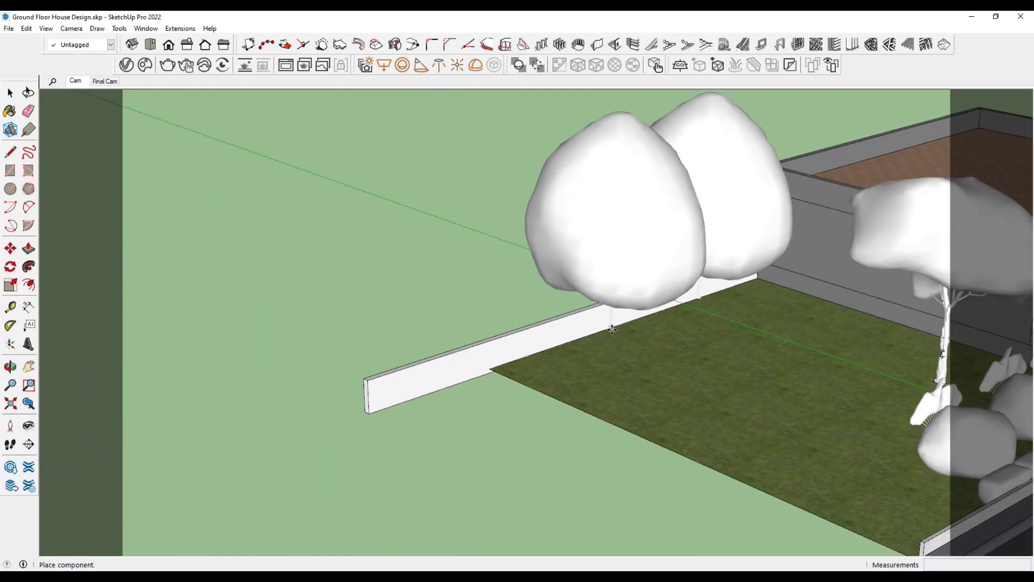
click(600, 293)
Copy the three trees to the right side and reposition the right-end tree.
key(m)
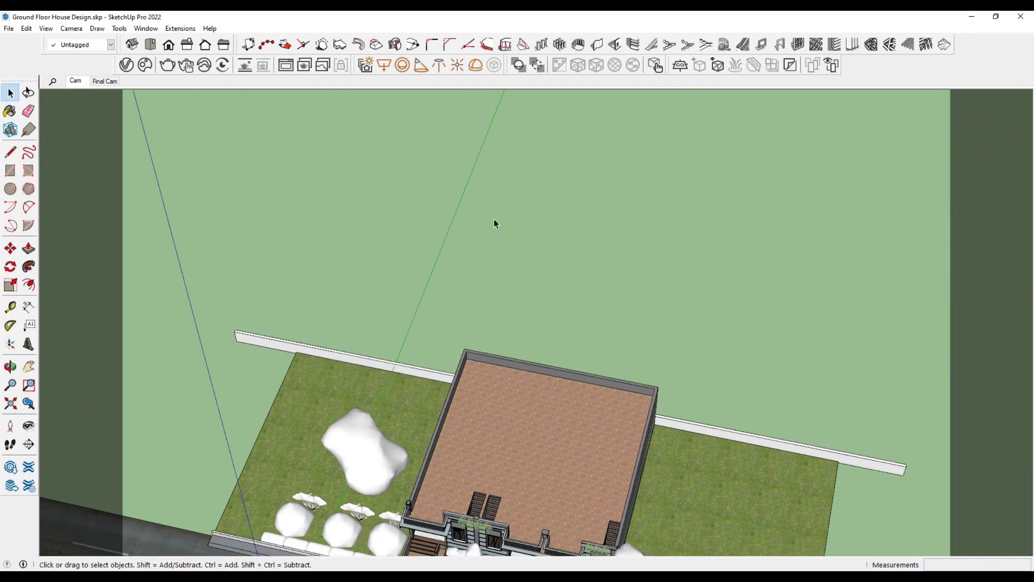
click(493, 221)
key(ctrl)
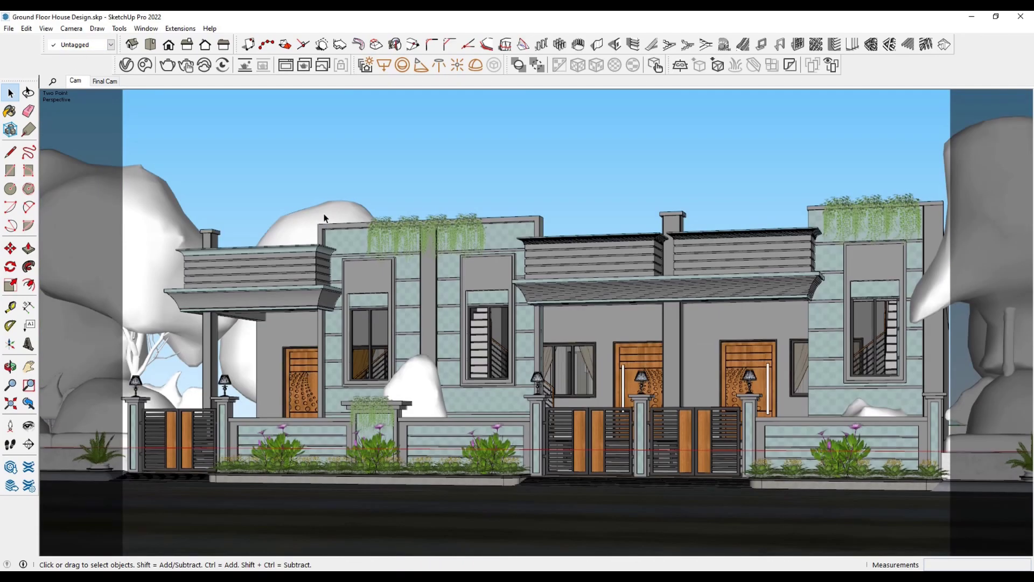
click(324, 218)
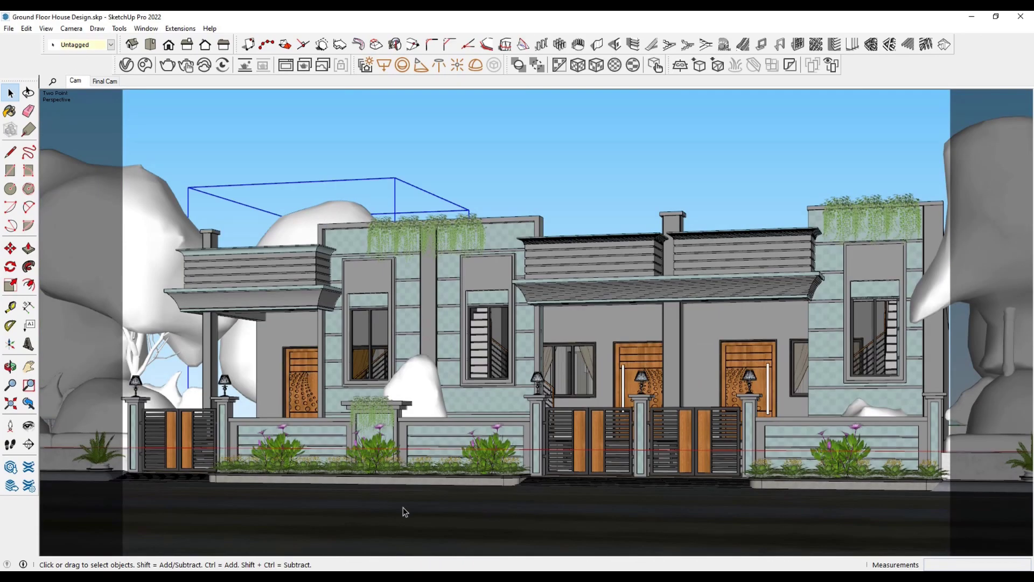
key(m)
click(399, 510)
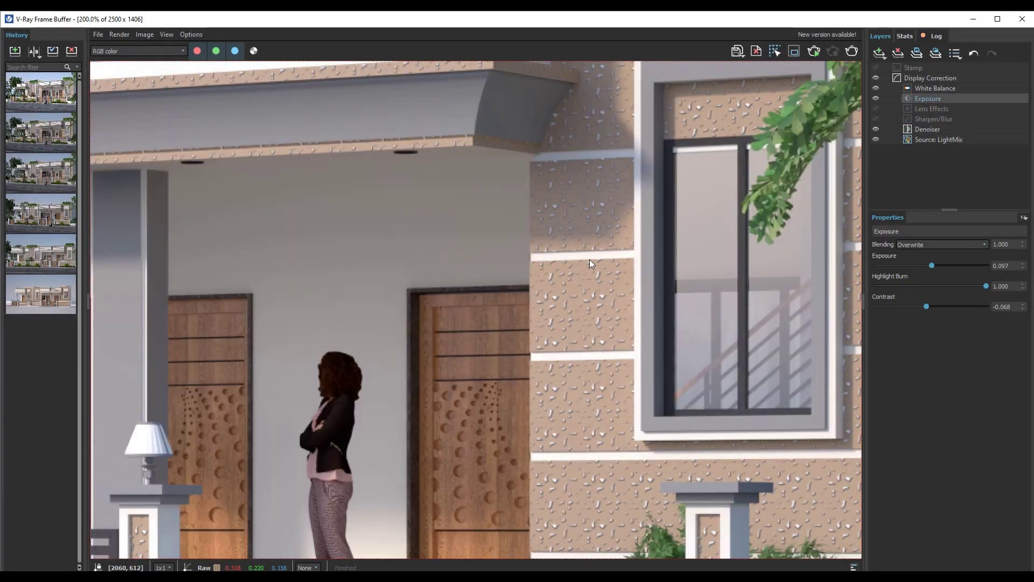
scroll(639, 205, down, 1)
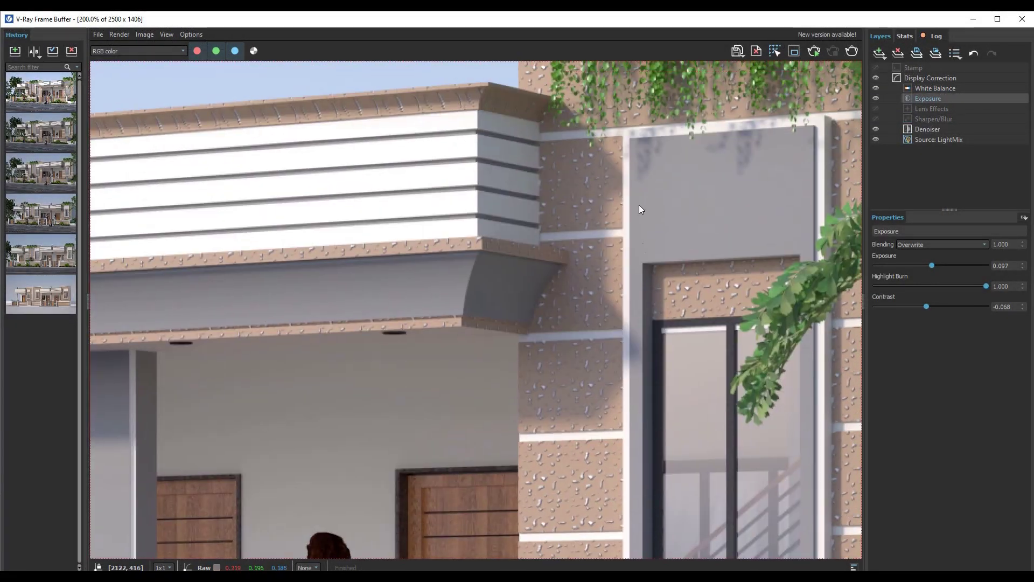
scroll(405, 242, down, 1)
scroll(472, 246, down, 1)
scroll(471, 237, down, 1)
scroll(471, 238, down, 1)
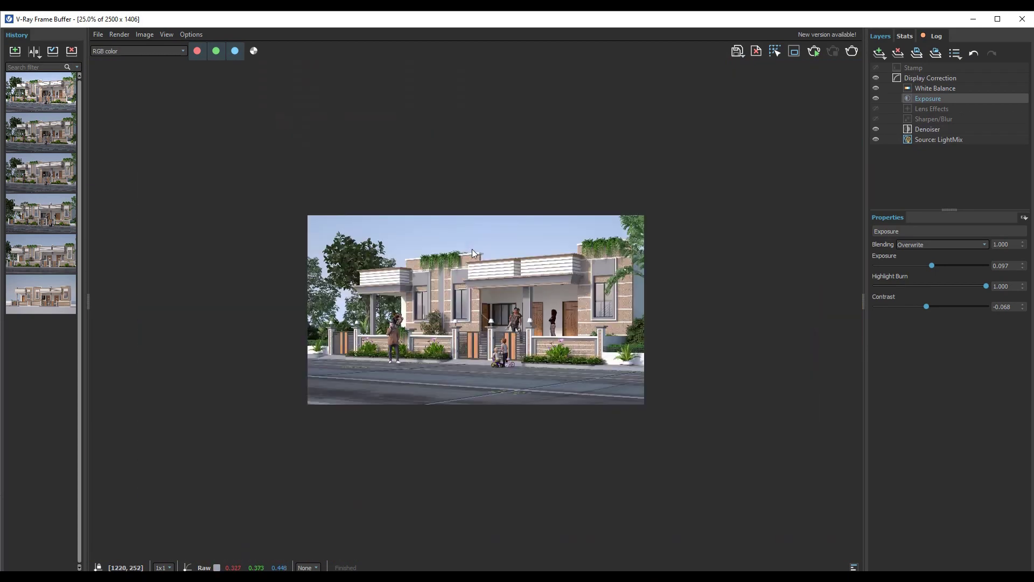
scroll(472, 249, up, 1)
scroll(472, 249, up, 1)
scroll(472, 249, down, 1)
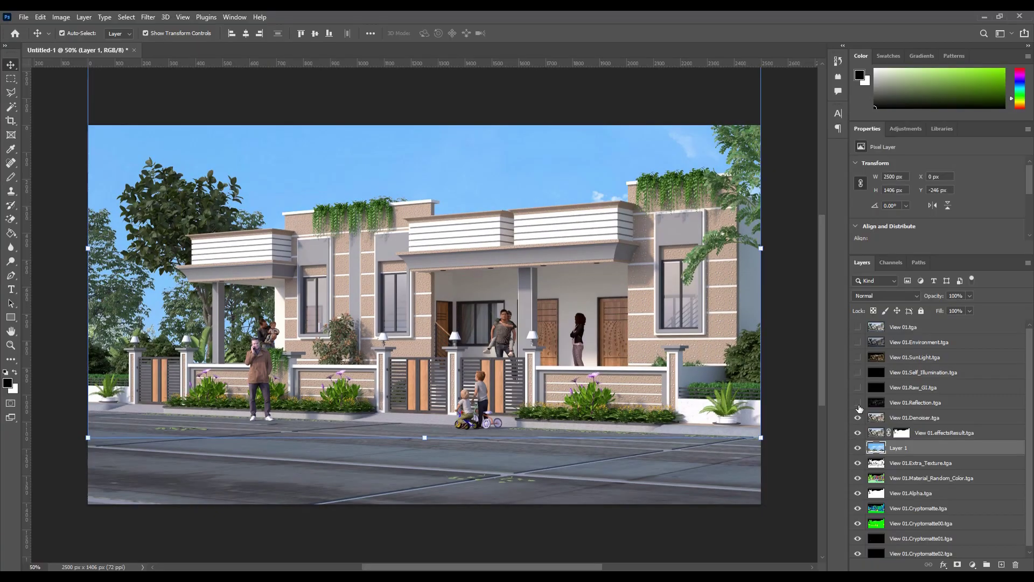
Shift the sky layer up and slightly darken the road selection with Curves.
drag(457, 179, 480, 203)
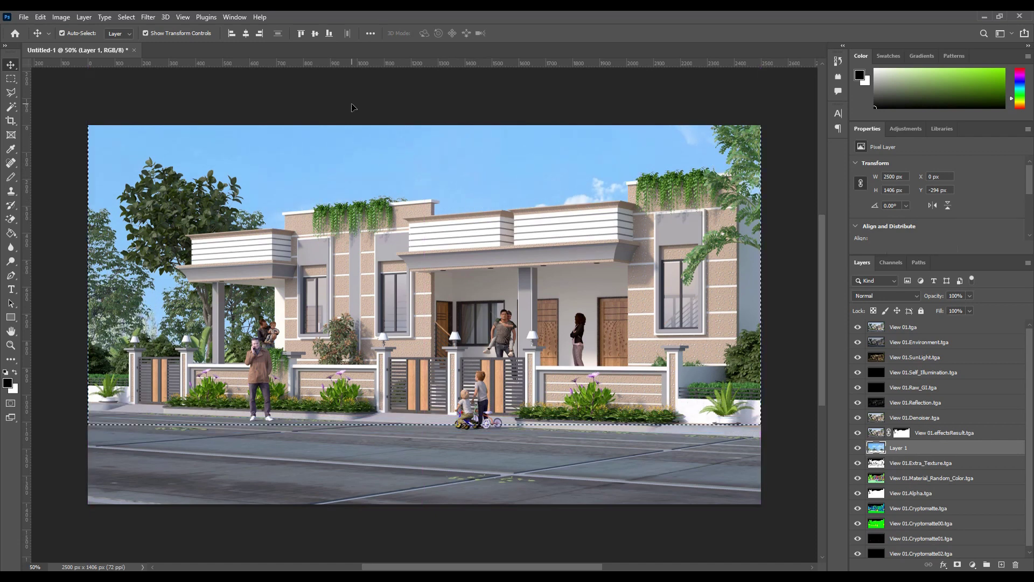
key(ctrl+m)
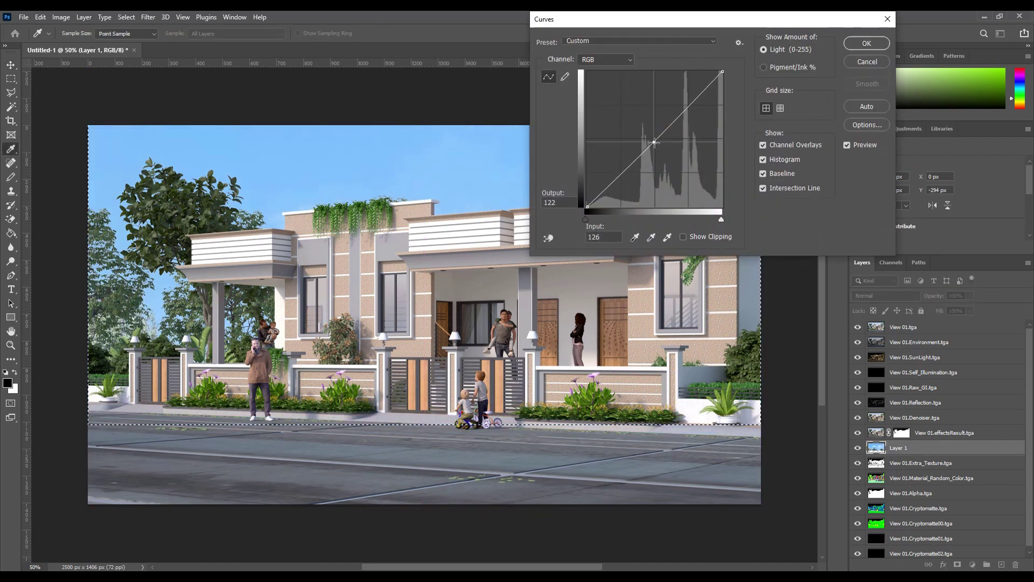
drag(654, 142, 654, 148)
click(867, 43)
Dismiss the nudge error, clear the selection and pick the Material_Random_Color layer.
key(v)
key(Up)
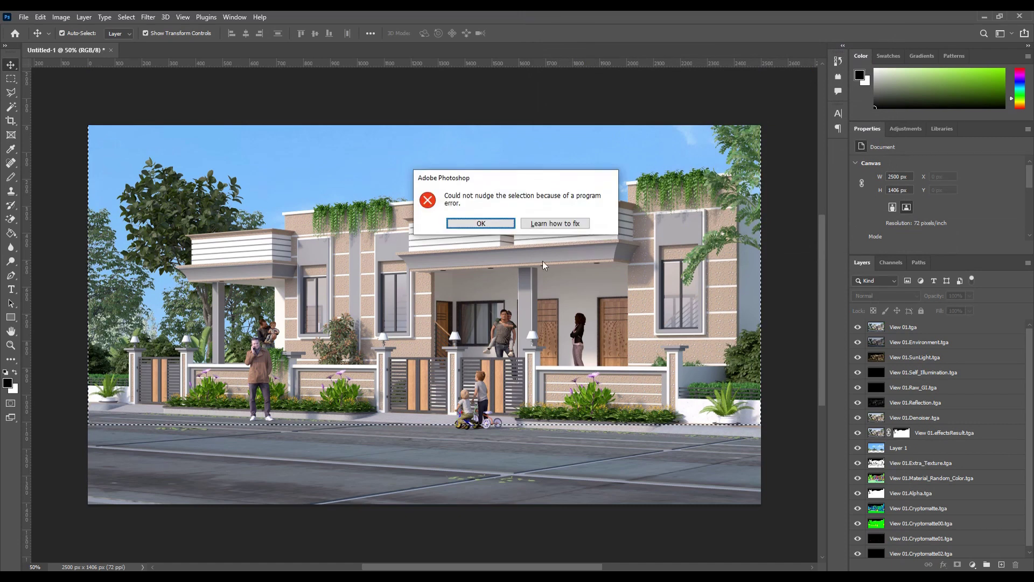
key(Return)
key(ctrl+shift+d)
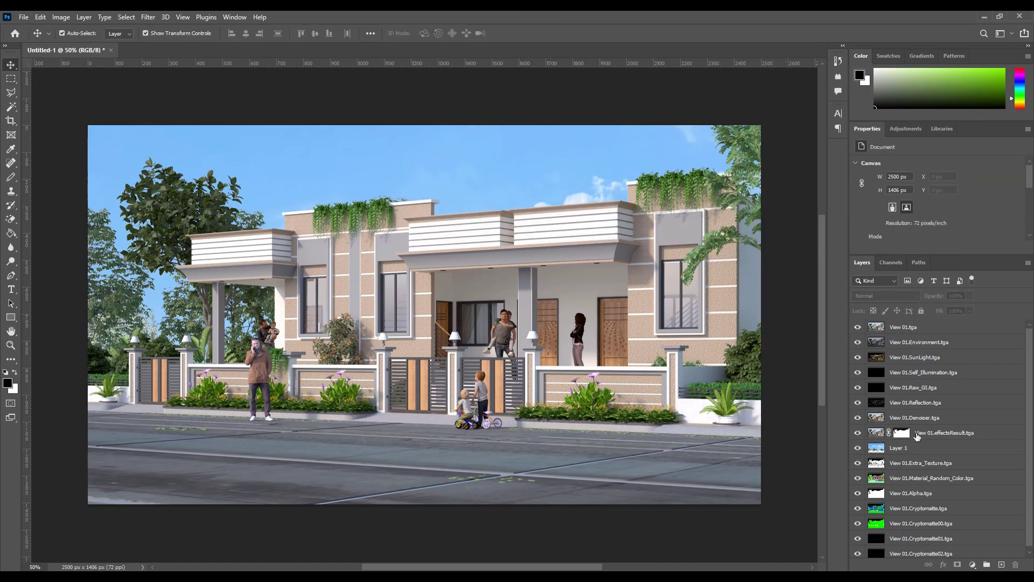
click(920, 479)
Move Material_Random_Color below Layer 1 and select parapet, porch beam, boundary-wall and gate colours.
drag(926, 457, 925, 459)
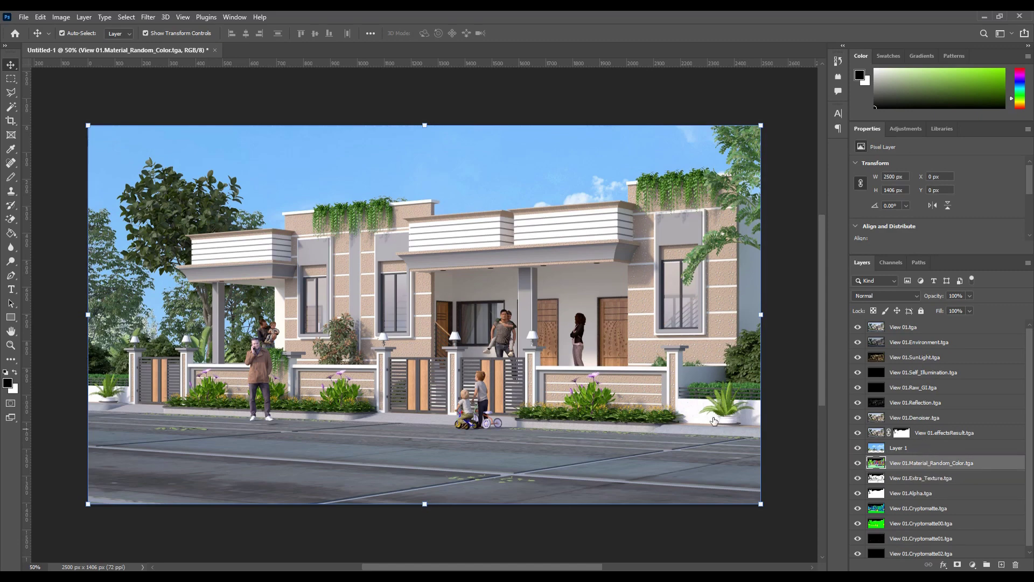
ctrl+click(433, 327)
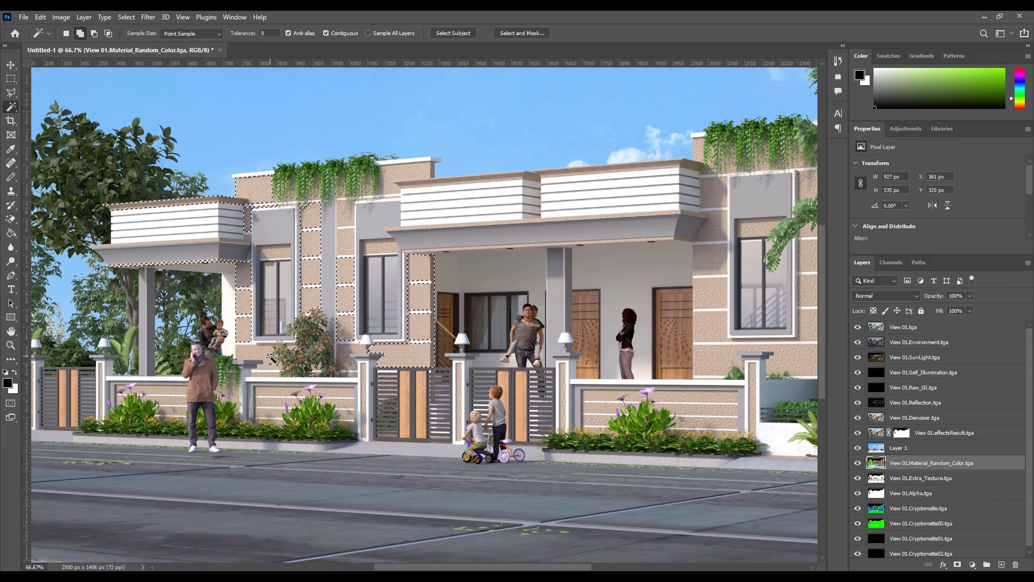
click(388, 175)
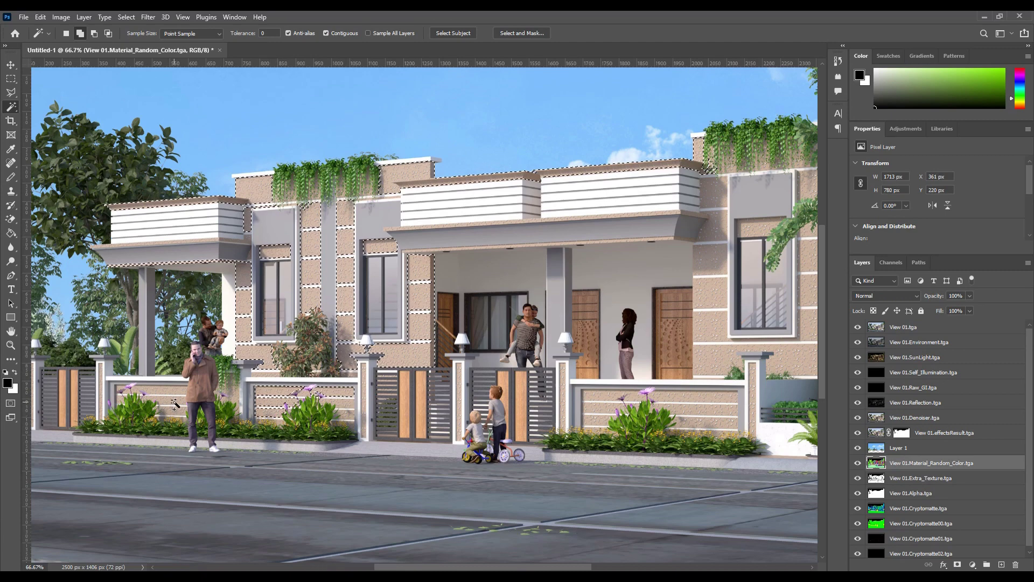
scroll(570, 356, right, 3)
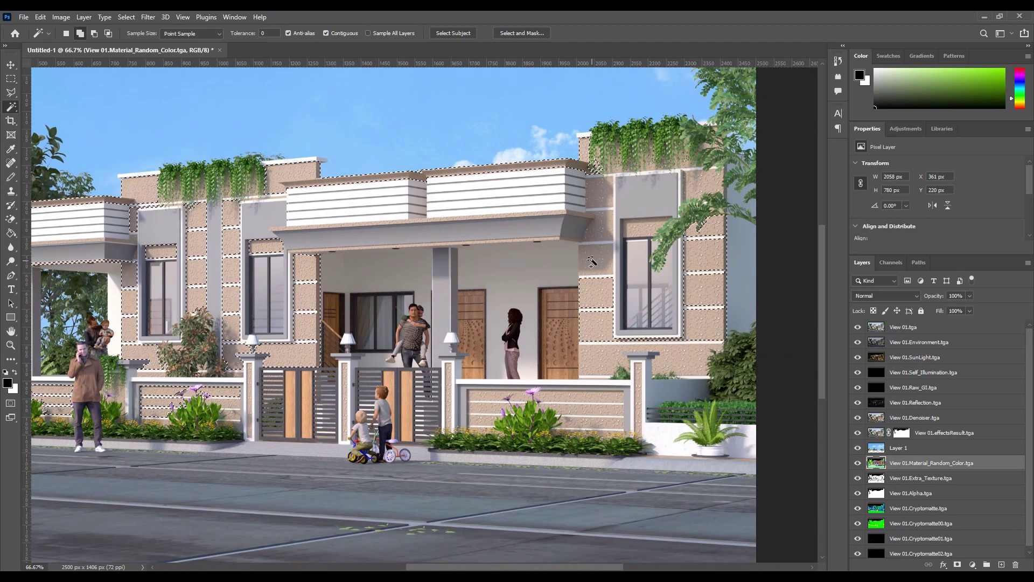
click(566, 237)
click(533, 418)
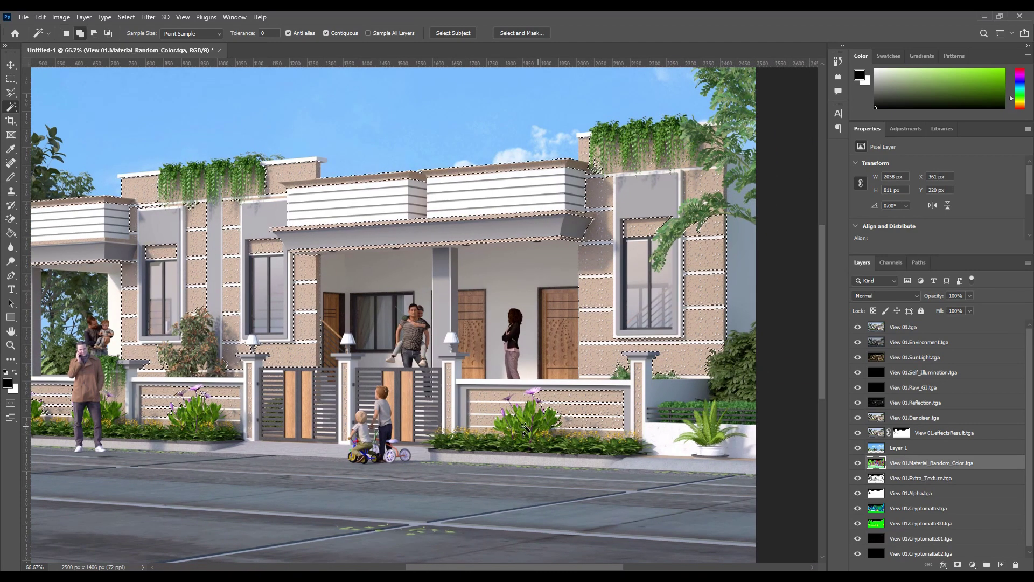
click(417, 401)
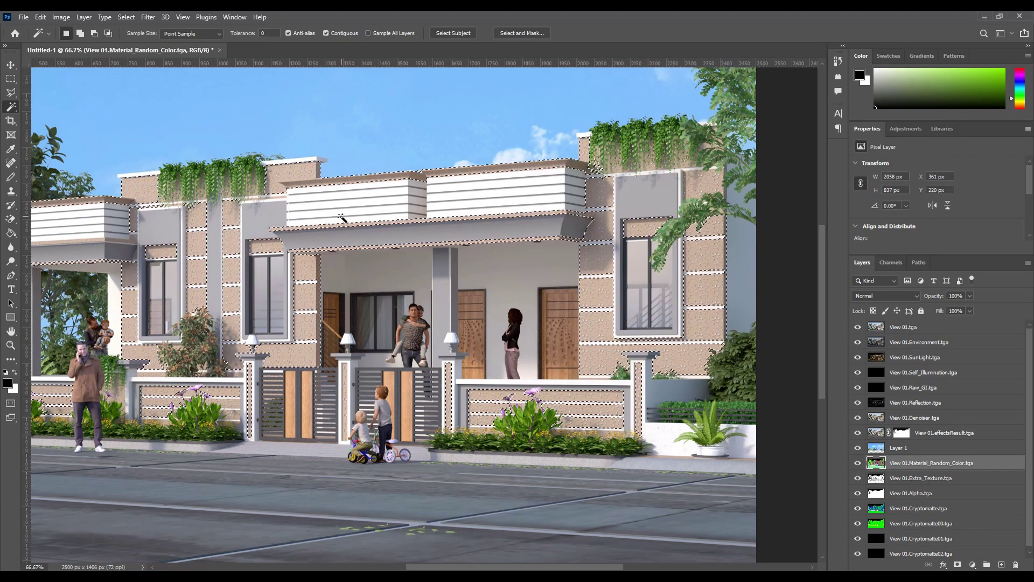
Add the left roof beam and left gate pillar to the wall selection.
scroll(342, 217, left, 5)
shift+click(407, 248)
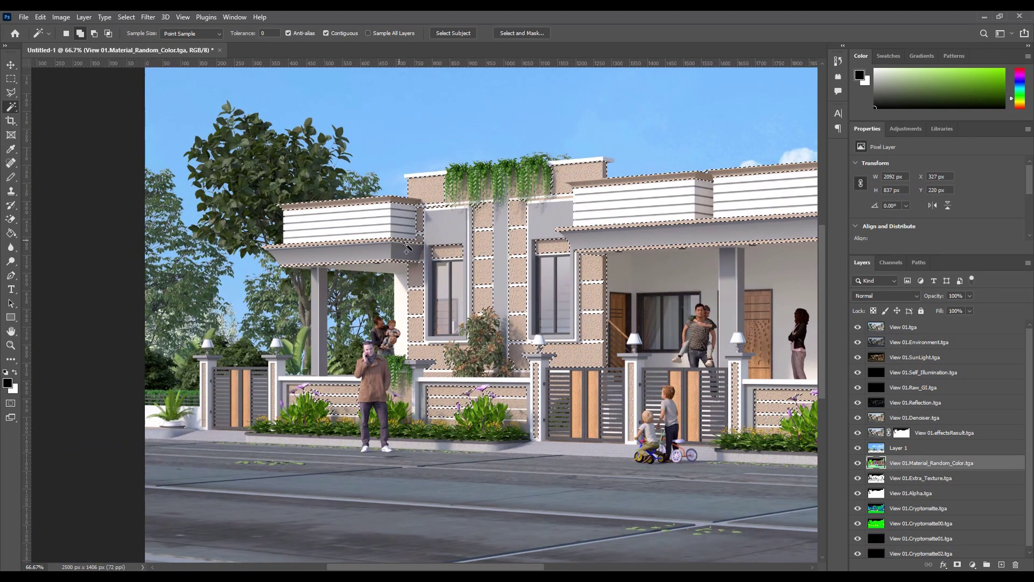
alt+scroll(395, 382, up, 3)
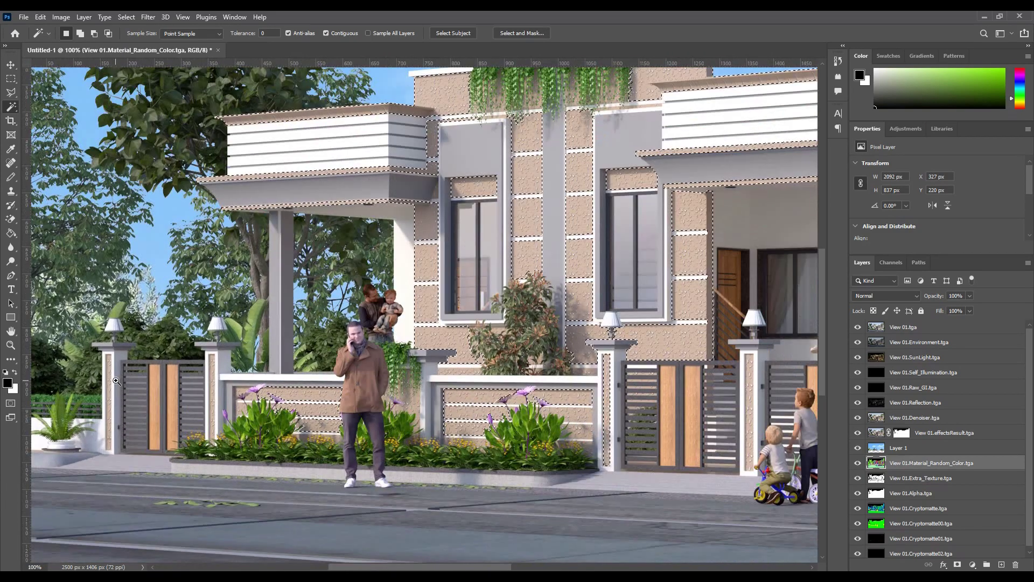
shift+click(109, 382)
alt+scroll(390, 276, down, 3)
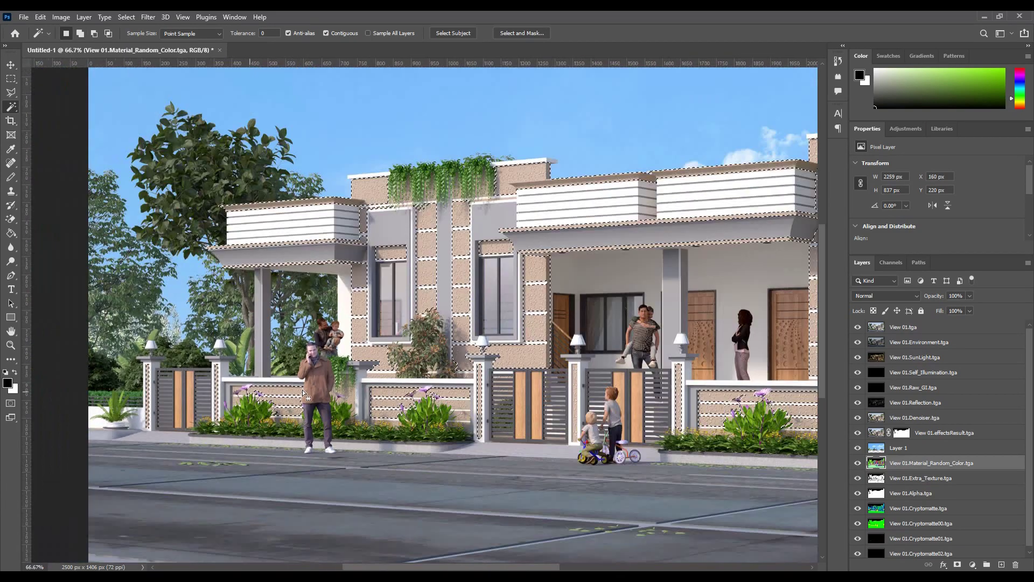
alt+scroll(390, 276, down, 1)
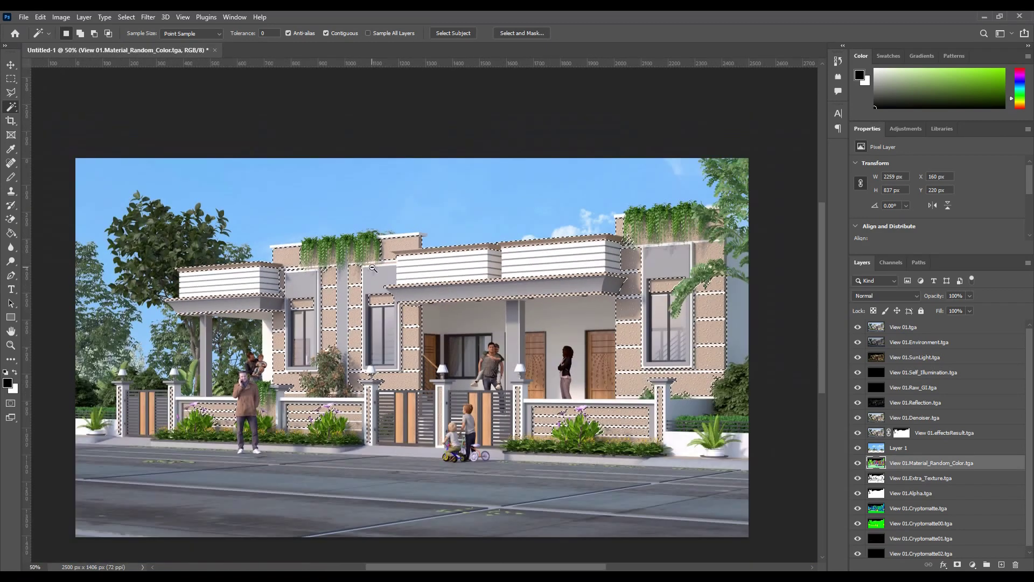
Darken the selected walls on effectsResult with Curves, input 129 to output 110.
click(944, 437)
key(ctrl+m)
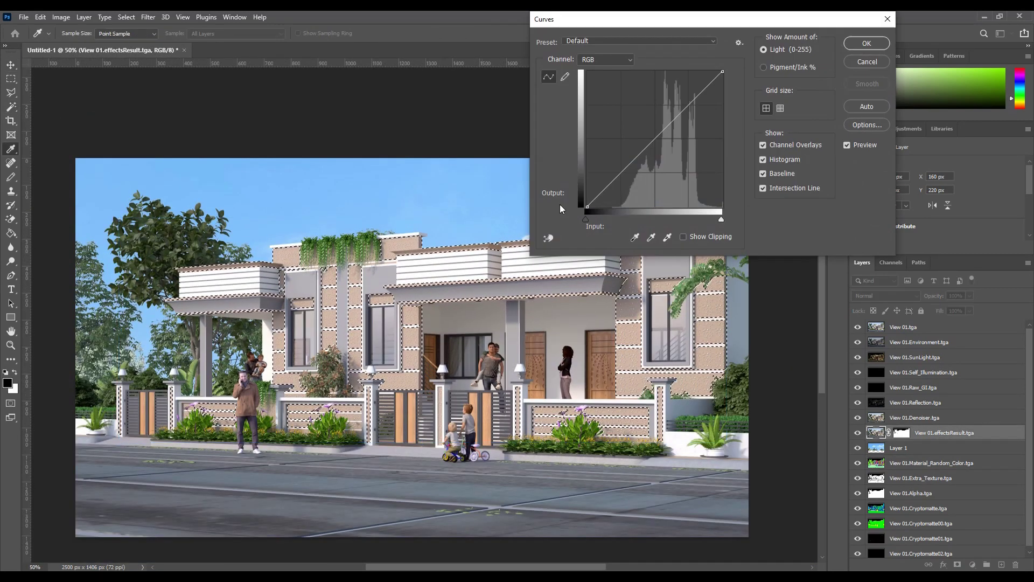
drag(649, 143, 652, 144)
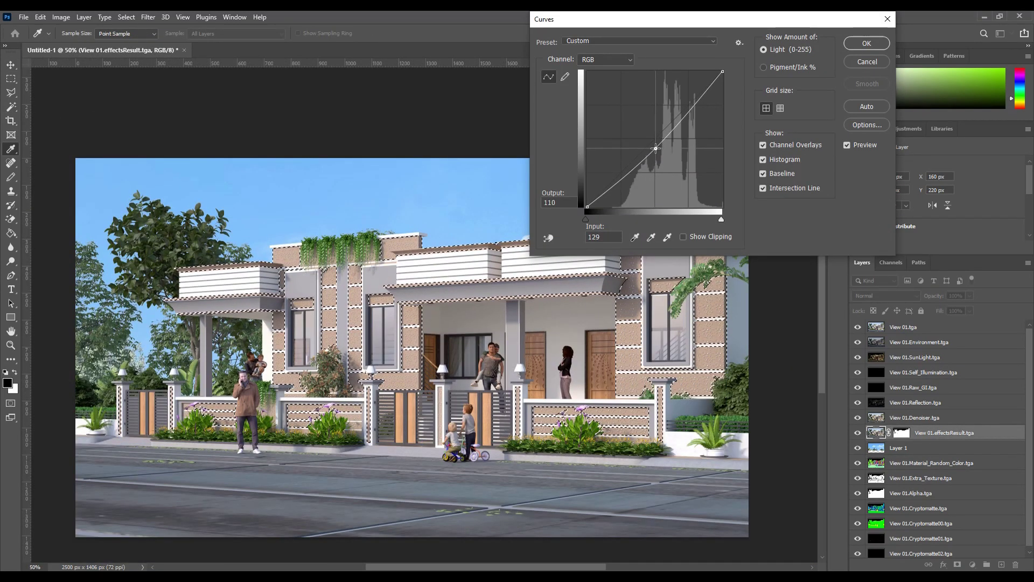
key(Return)
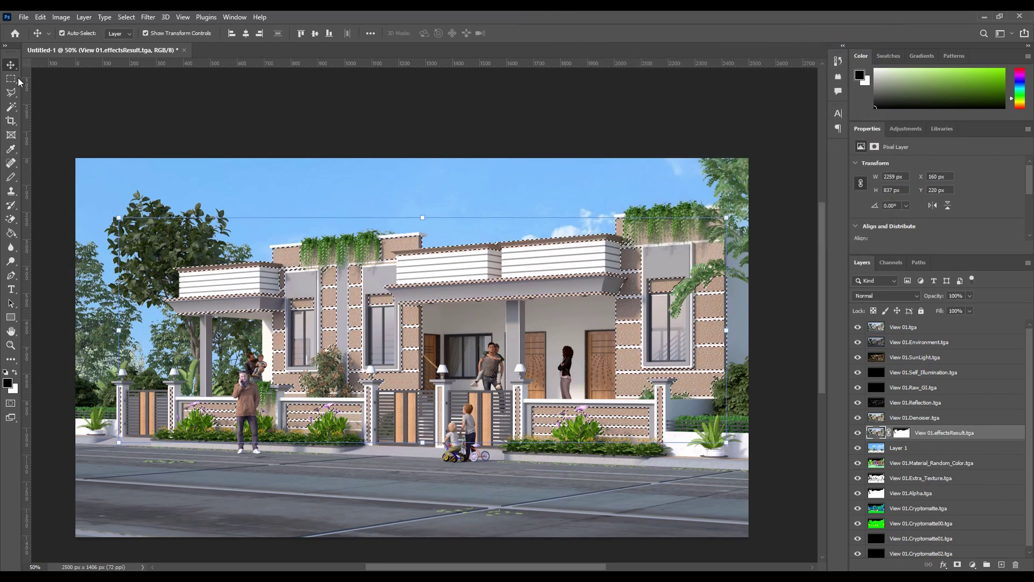
key(m)
click(220, 124)
key(v)
click(162, 105)
On Material_Random_Color, select the porch canopy, neighbouring wall face and lamp cap colours.
key(ctrl+plus)
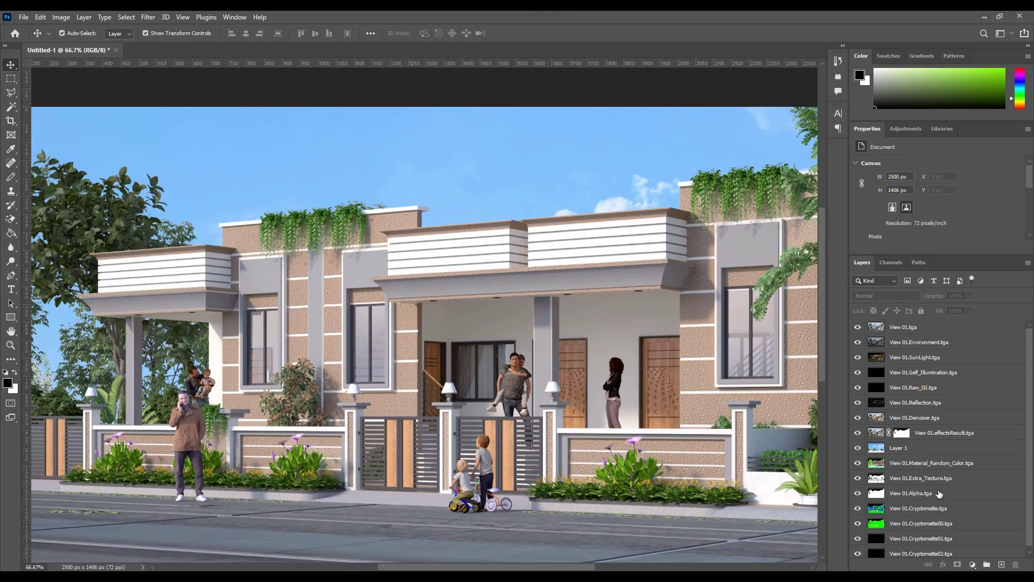
click(928, 467)
click(11, 107)
click(476, 290)
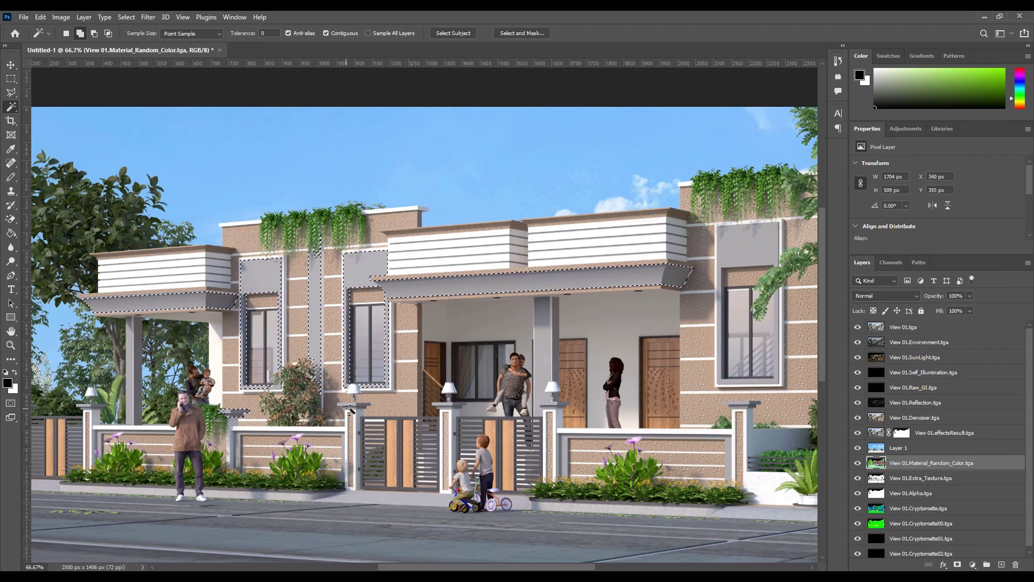
shift+click(455, 407)
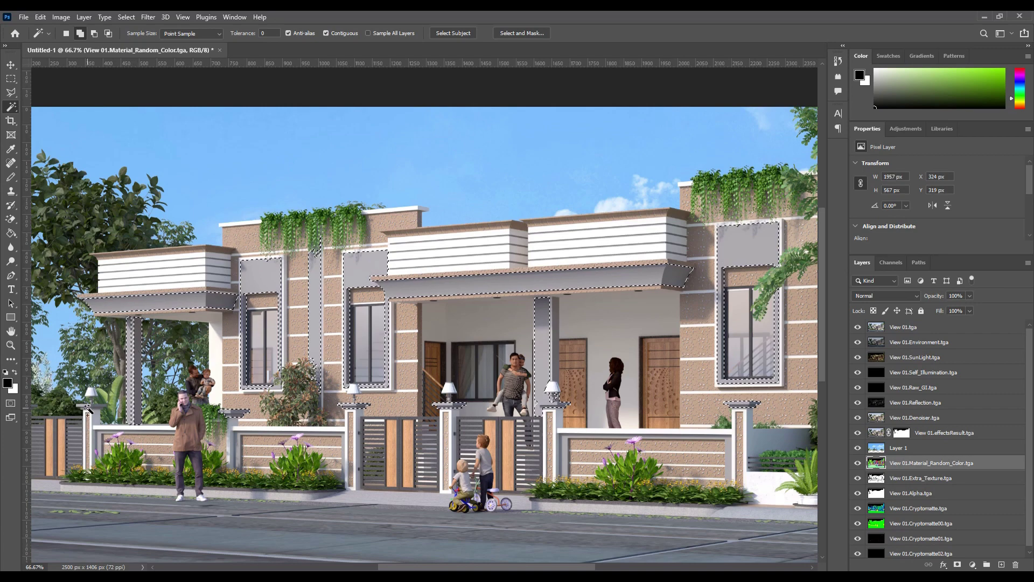
scroll(384, 568, left, 3)
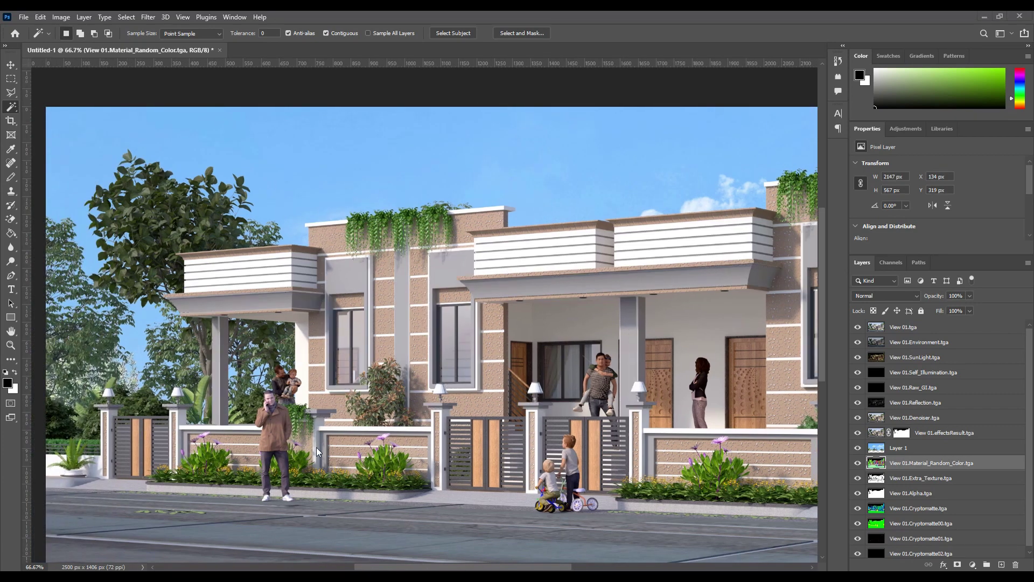
scroll(435, 562, right, 2)
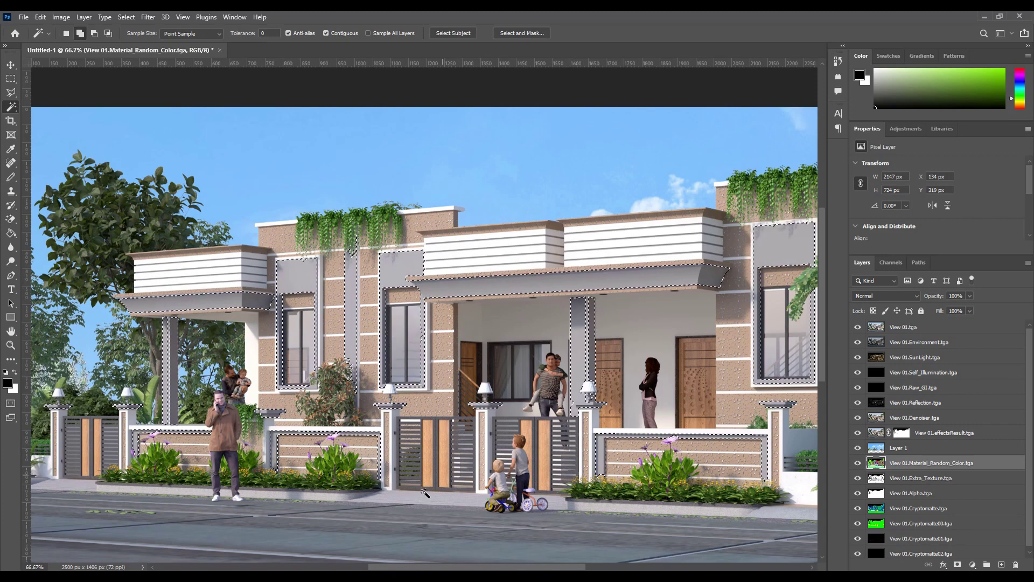
scroll(426, 493, right, 2)
Darken the selection on effectsResult with Curves, mapping input 132 to output 108.
click(947, 434)
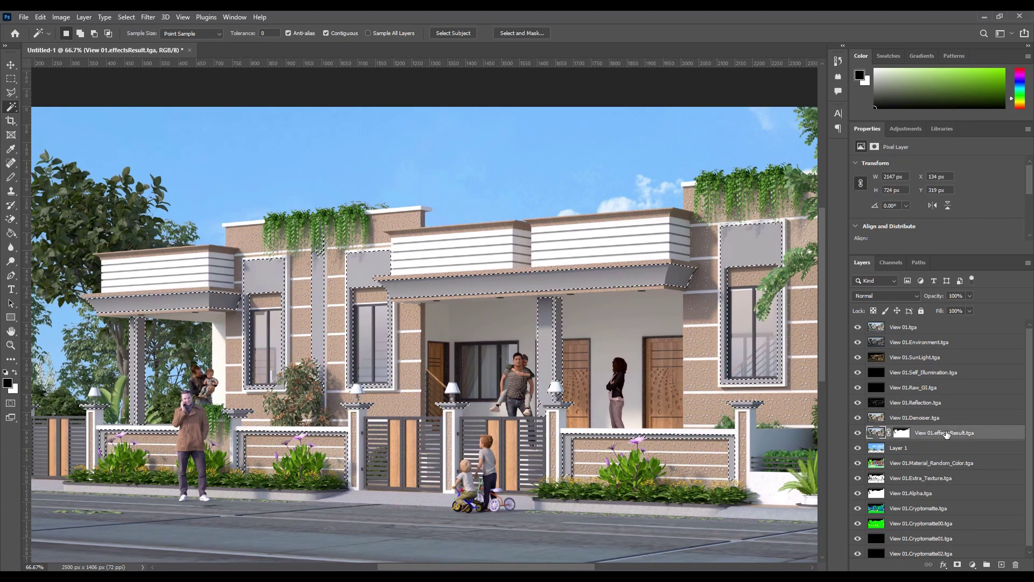
key(ctrl+m)
drag(658, 135, 657, 145)
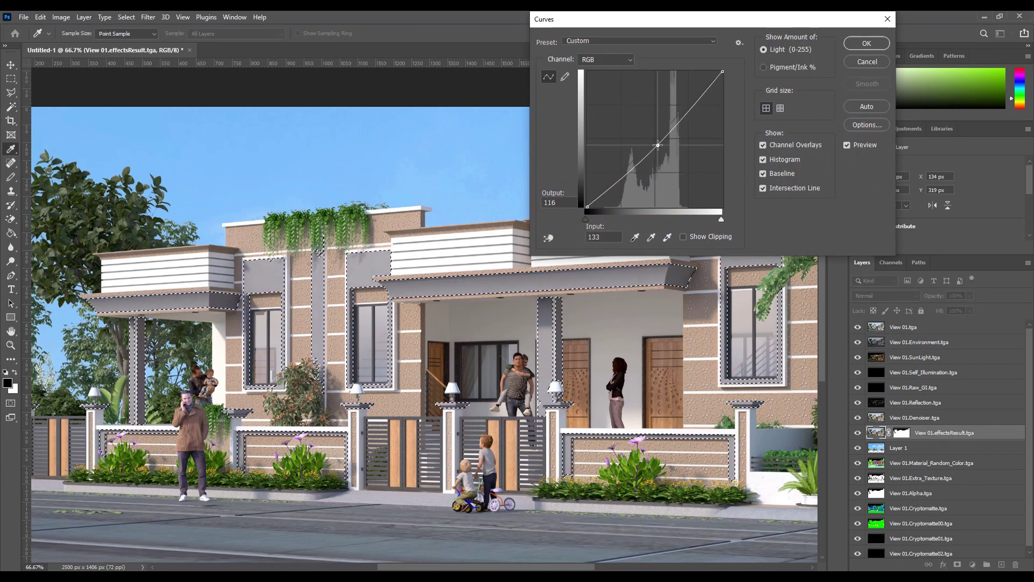
drag(659, 146, 661, 151)
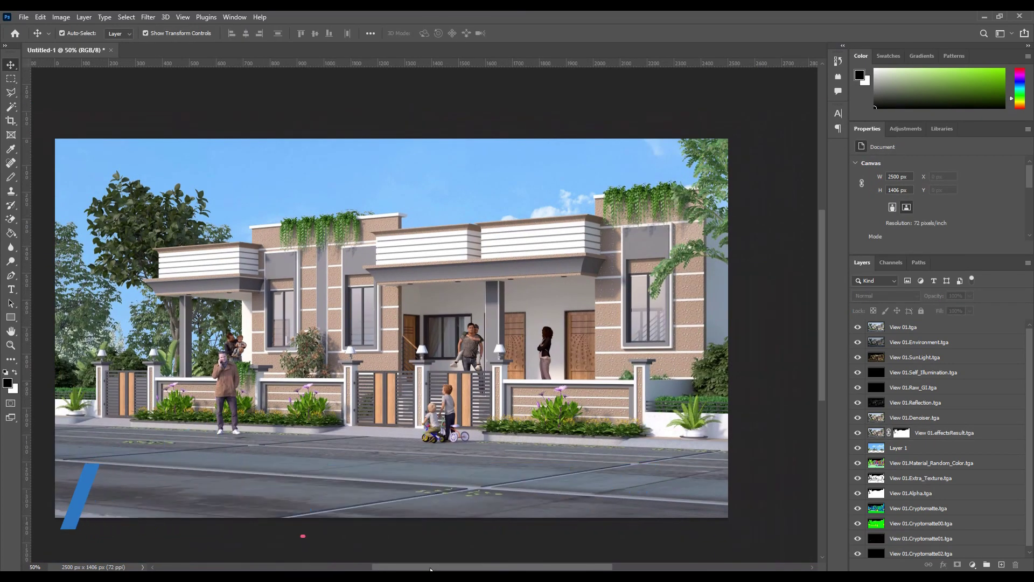
Delete the Alpha and Cryptomatte layers and move Material_Random_Color to the bottom.
scroll(400, 418, left, 1)
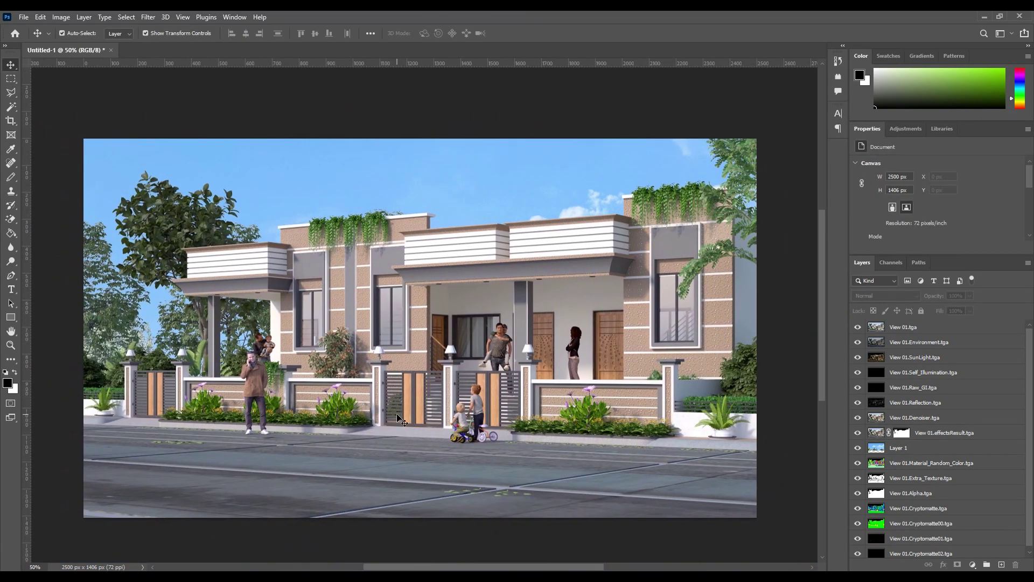
click(916, 493)
shift+click(921, 553)
click(1016, 564)
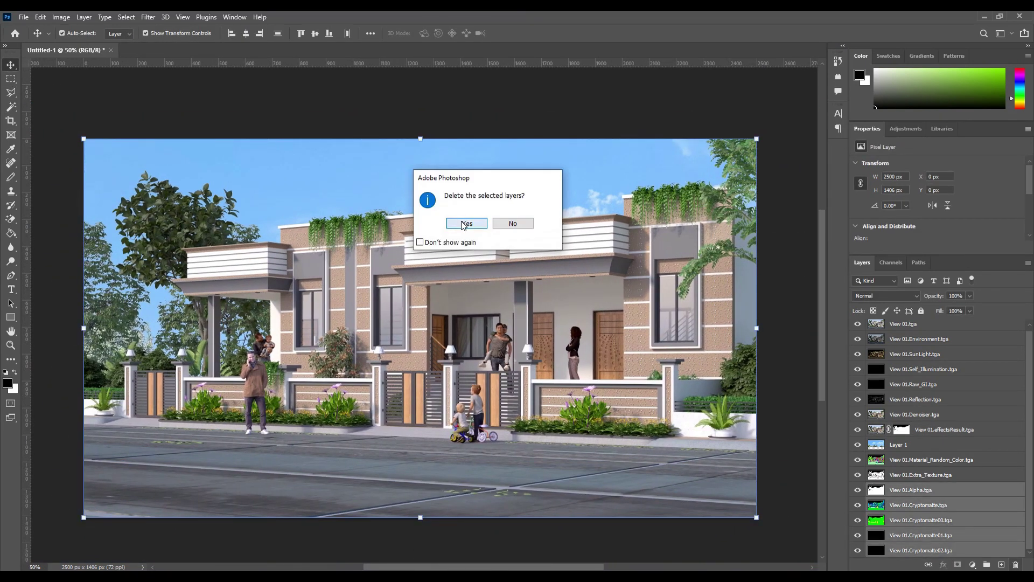
key(Return)
drag(877, 474, 855, 481)
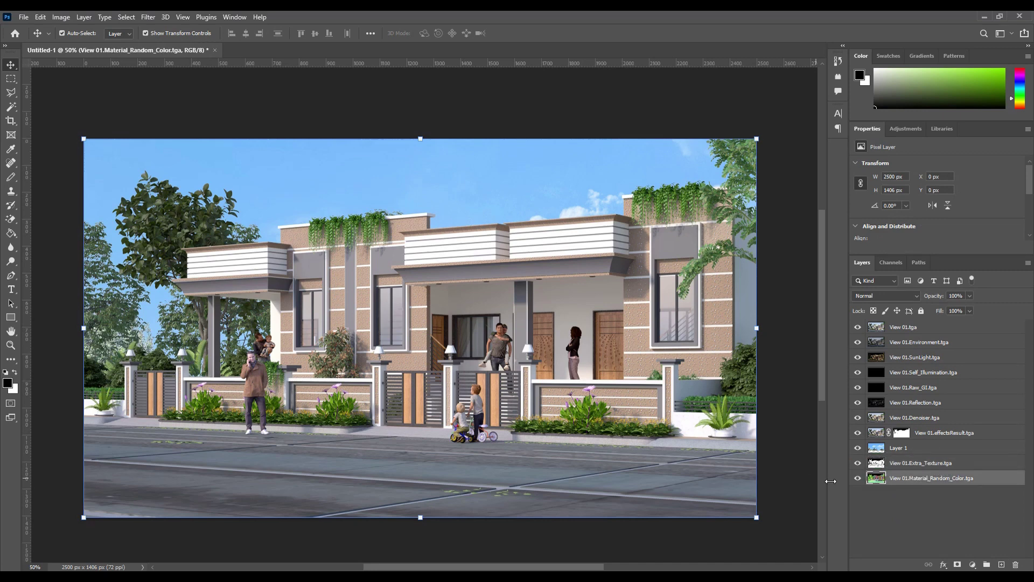
Select the white stripes, left balcony stripes, pillars and left parapet cap by colour.
click(11, 106)
click(470, 302)
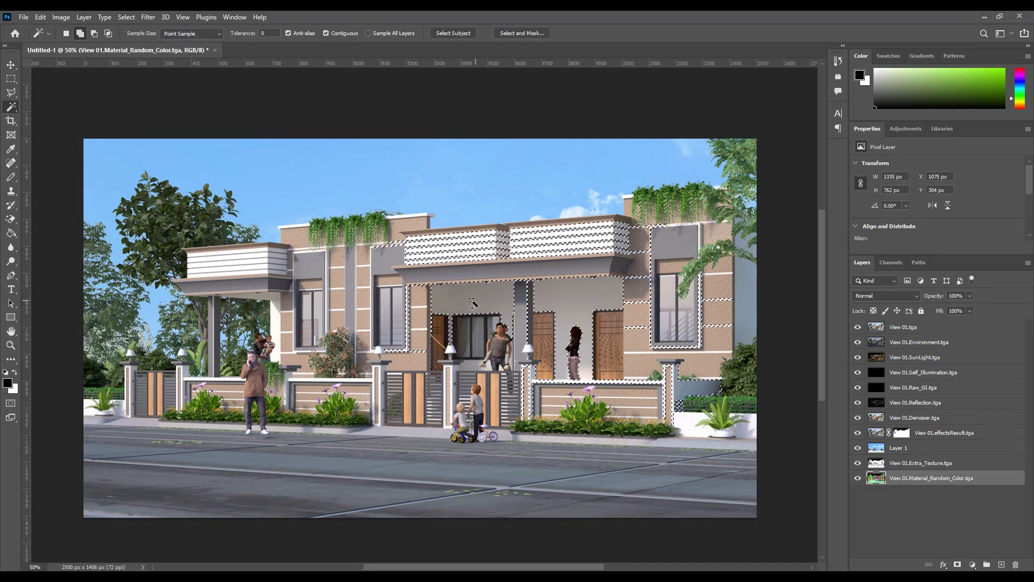
click(273, 308)
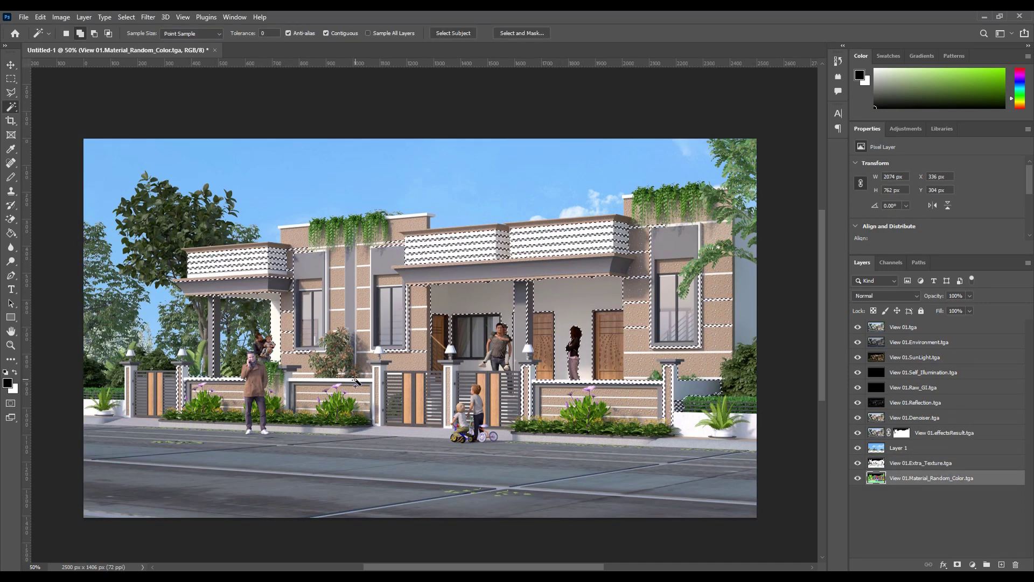
alt+scroll(356, 381, up, 1)
alt+scroll(418, 382, down, 1)
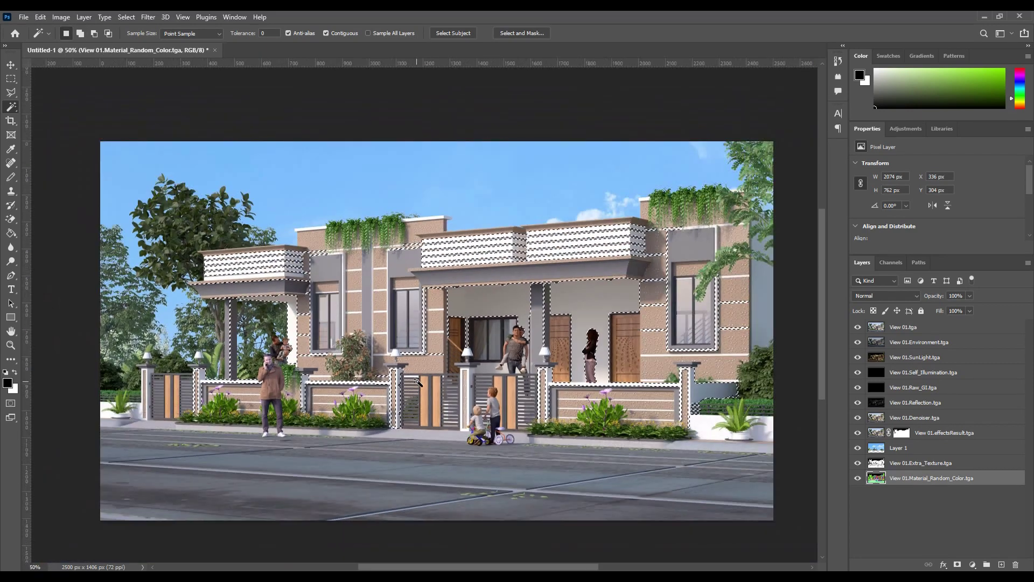
shift+click(439, 218)
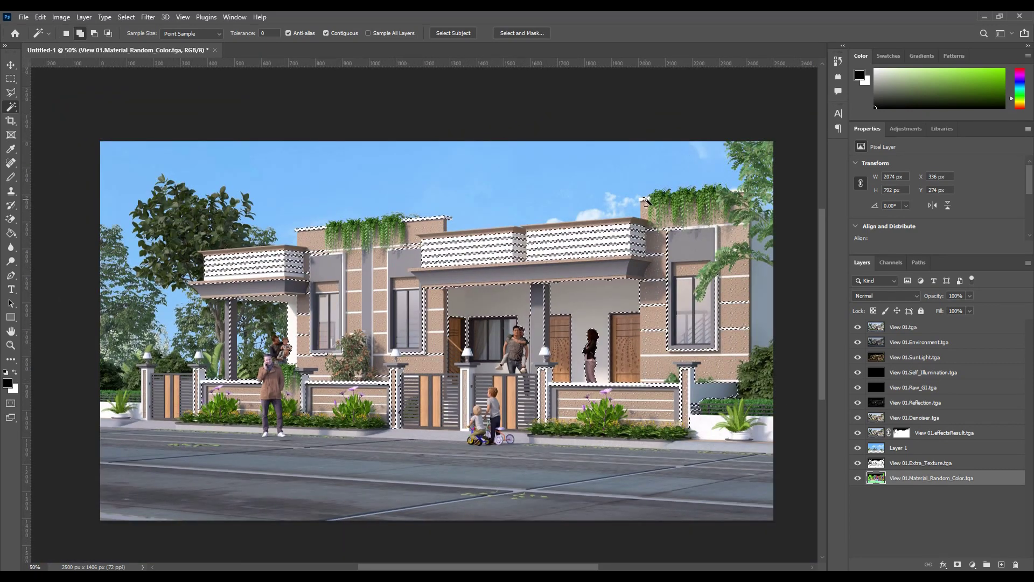
Apply a subtle Curves adjustment (input 119 to 120) to the stripes on effectsResult.
click(911, 437)
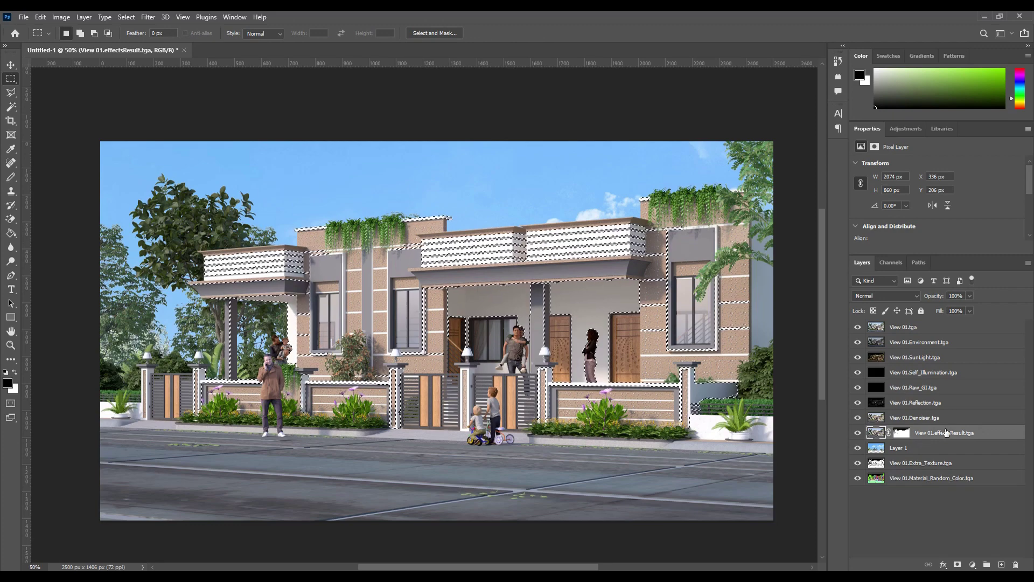
key(ctrl+m)
drag(648, 148, 651, 146)
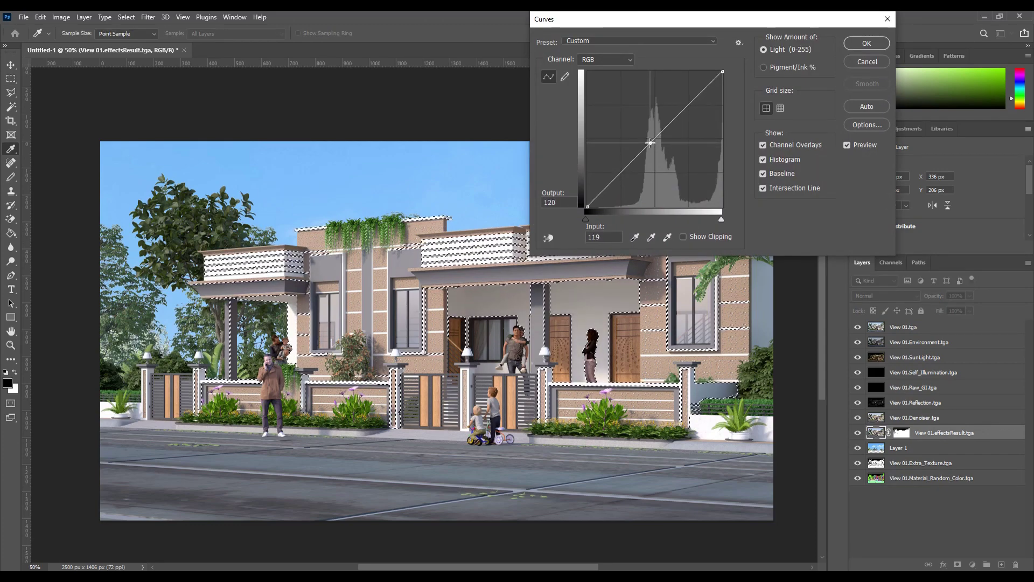
click(866, 43)
click(11, 66)
click(110, 95)
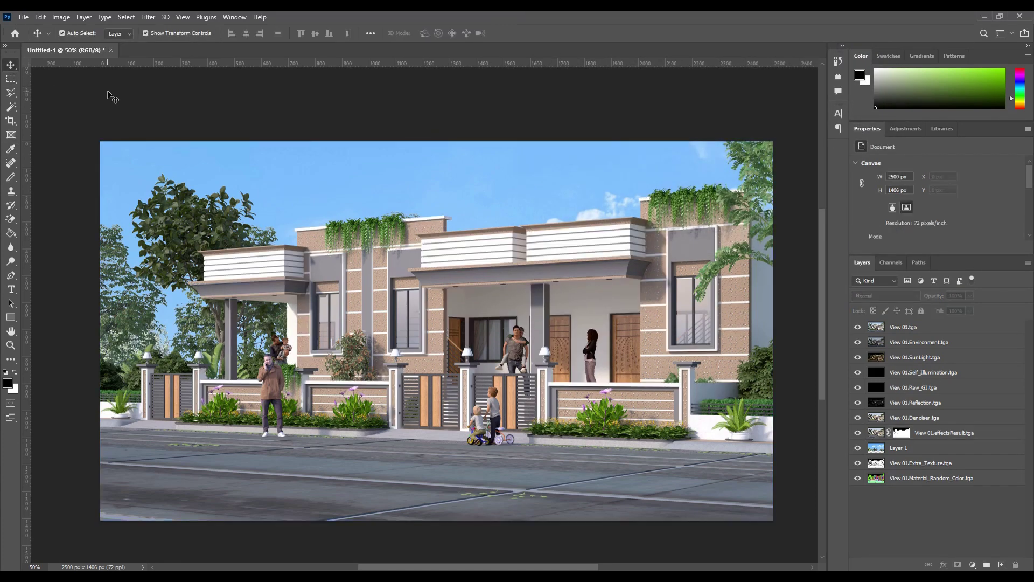
alt+scroll(475, 256, down, 1)
alt+scroll(467, 267, up, 1)
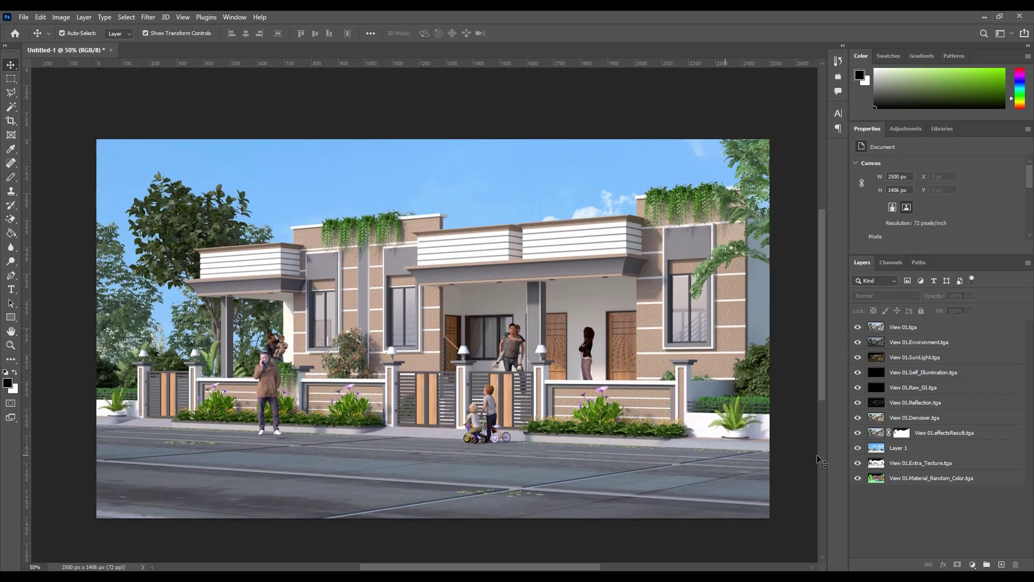
Darken the road on effectsResult with Curves, input 123 to output 118, then deselect.
click(905, 478)
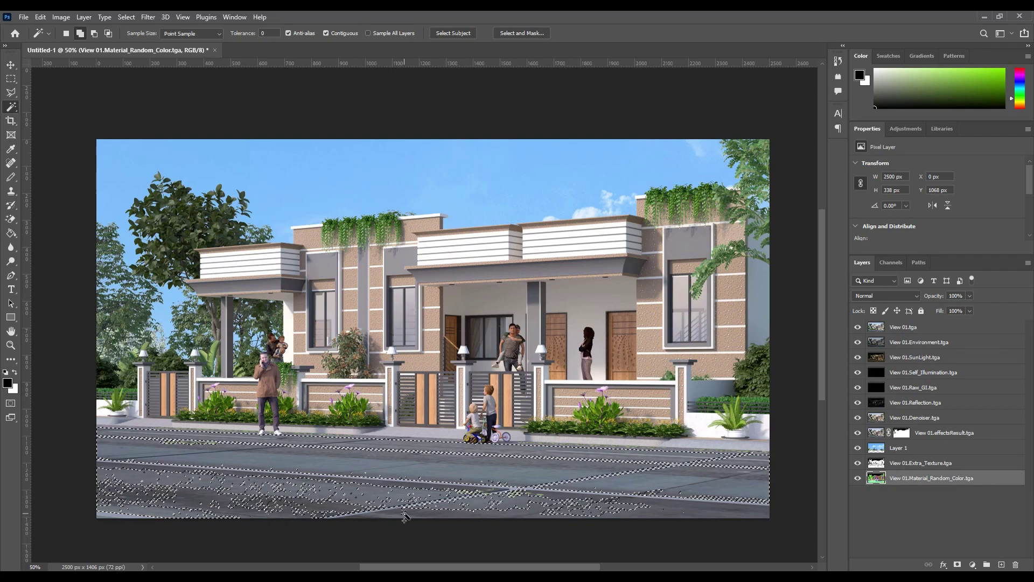
click(941, 436)
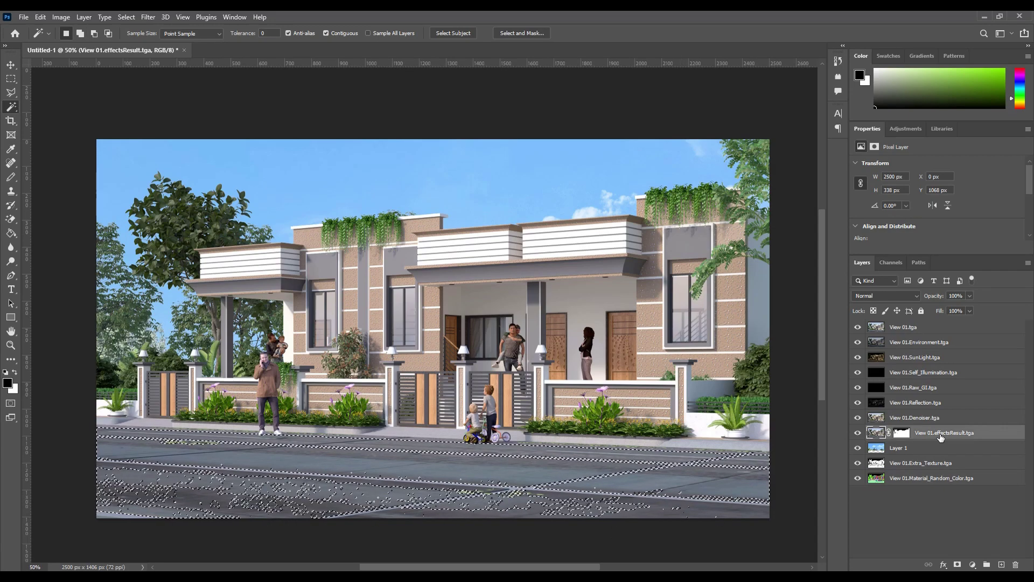
key(ctrl+m)
click(653, 145)
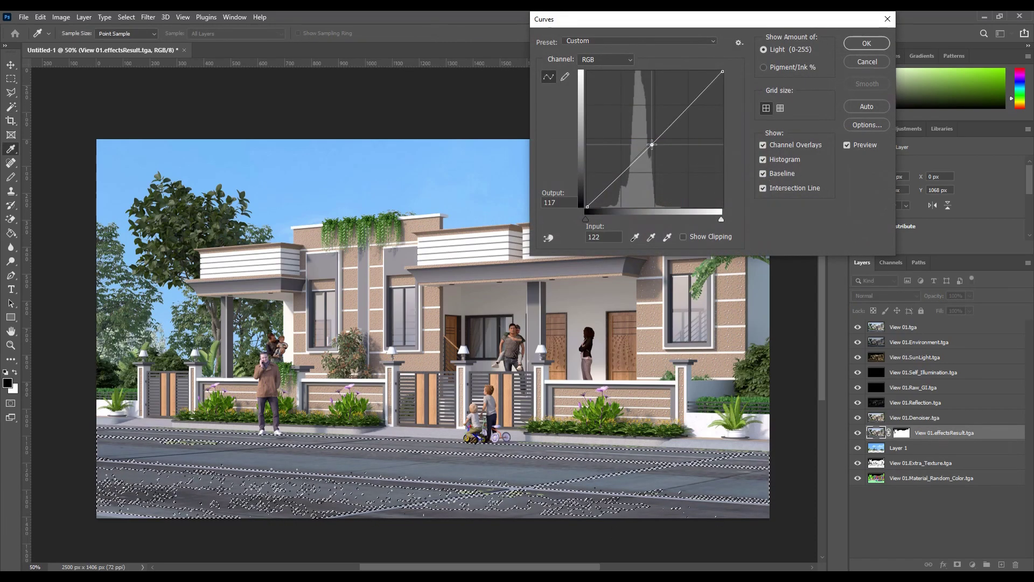
click(866, 43)
key(ctrl+d)
key(v)
click(916, 501)
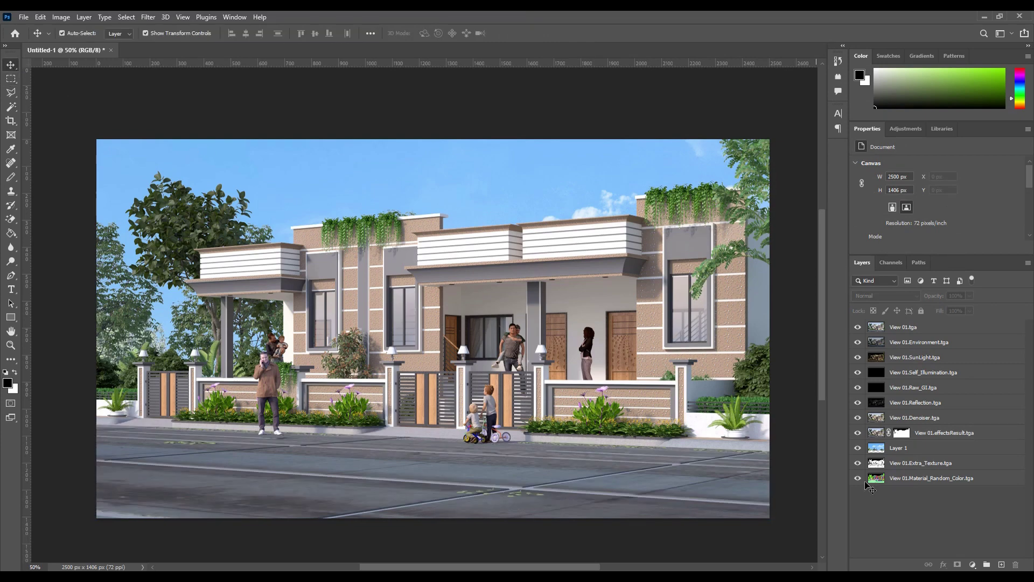
Set Extra_Texture to Overlay at a faint opacity, then move it to the bottom of the stack.
drag(921, 468, 921, 427)
click(886, 296)
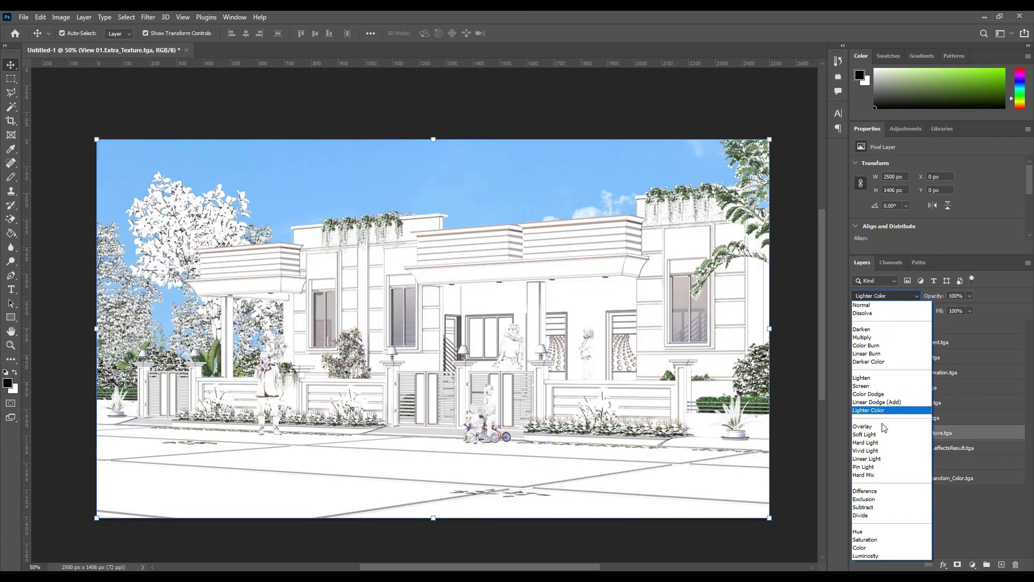
click(882, 426)
click(970, 296)
drag(973, 307, 921, 310)
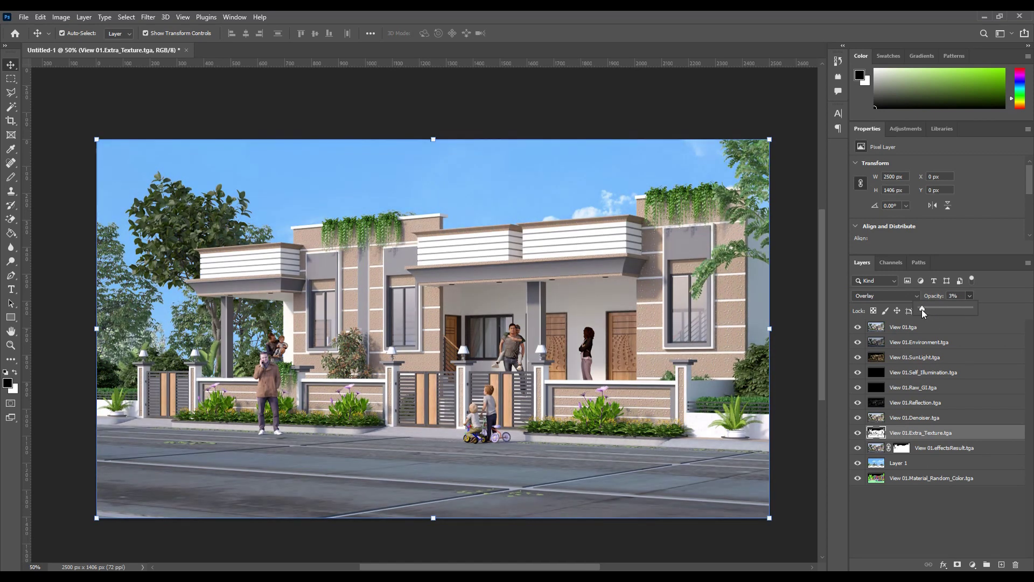
drag(916, 433, 916, 483)
click(271, 96)
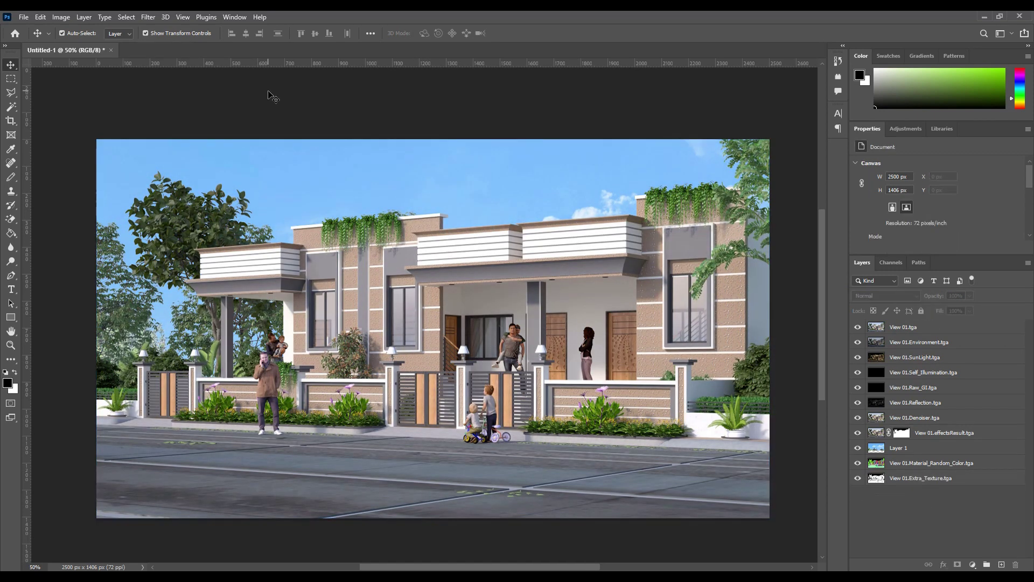
key(ctrl+plus)
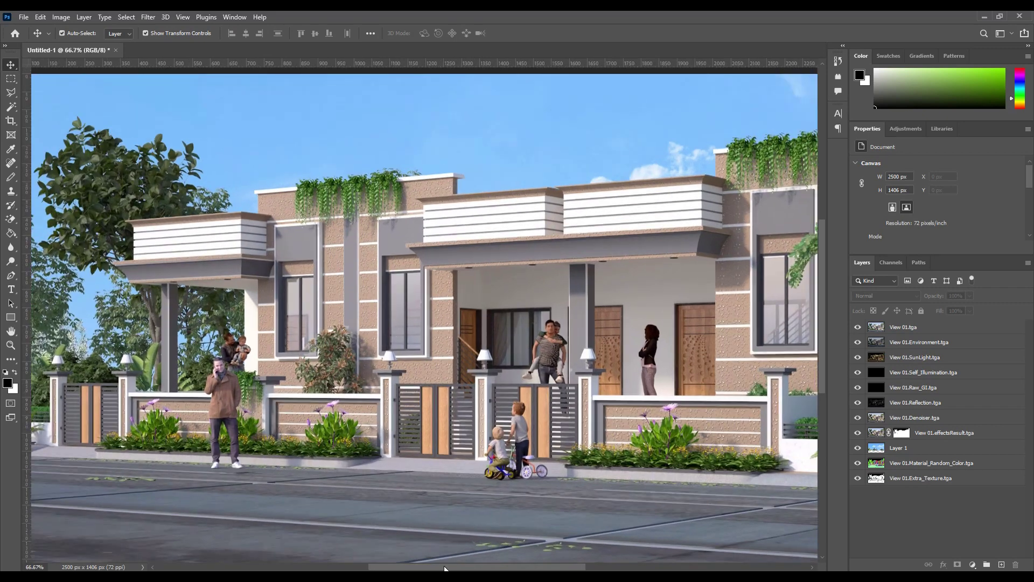
key(ctrl+minus)
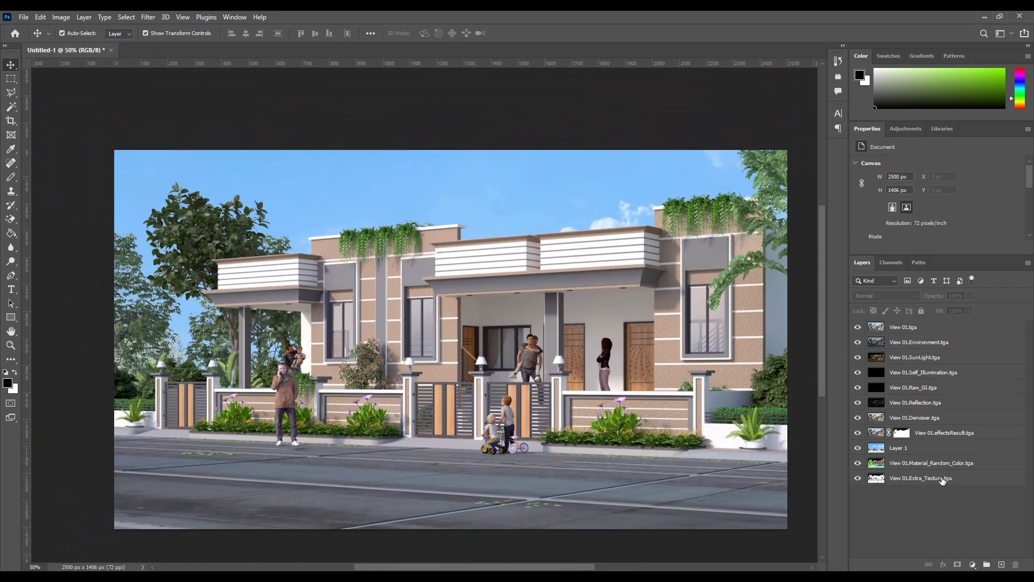
Merge all layers into a single View 01.tga copy layer, undoing an accidental crop.
click(942, 481)
shift+click(903, 328)
right_click(903, 328)
click(847, 434)
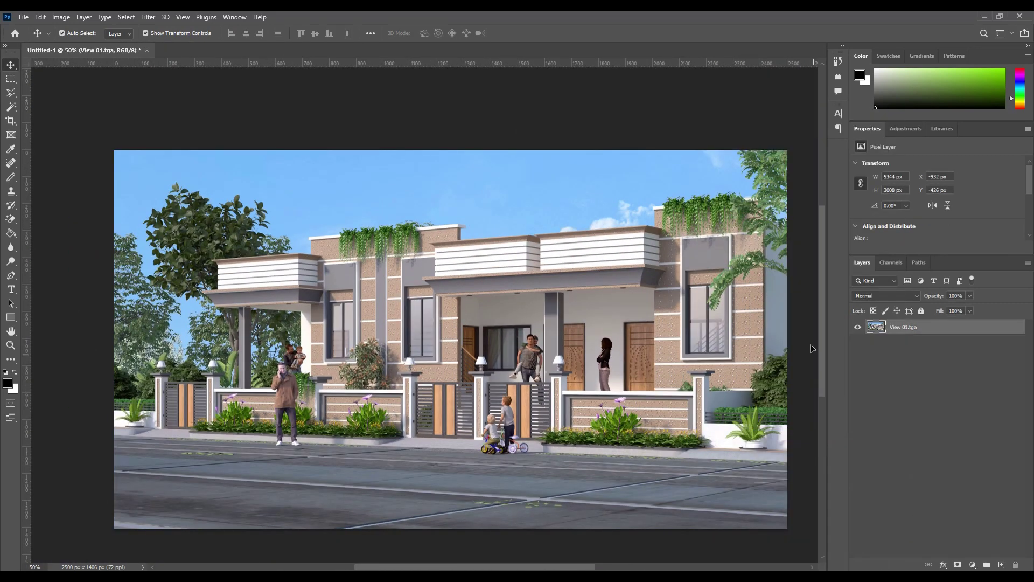
click(61, 17)
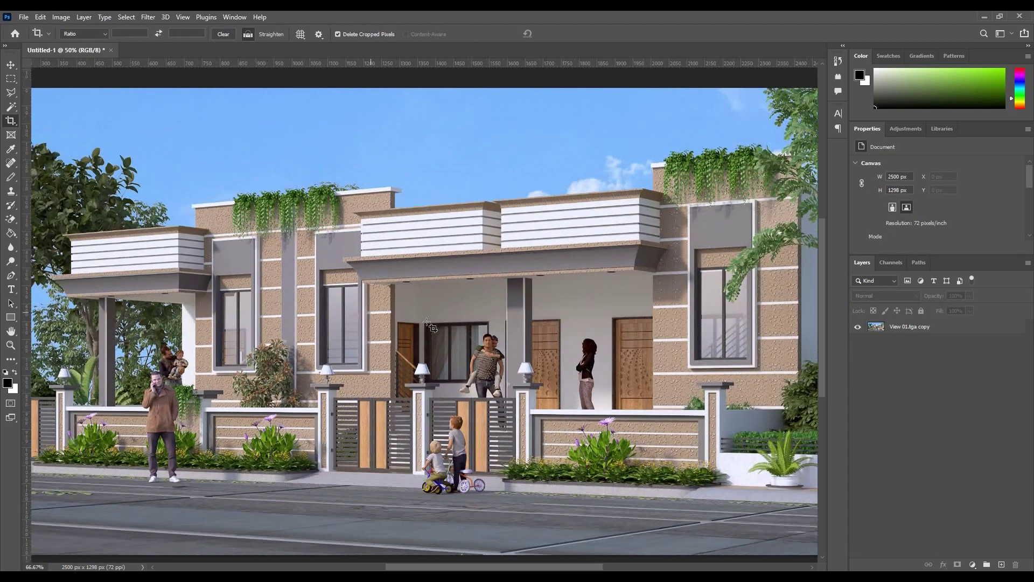
key(ctrl+z)
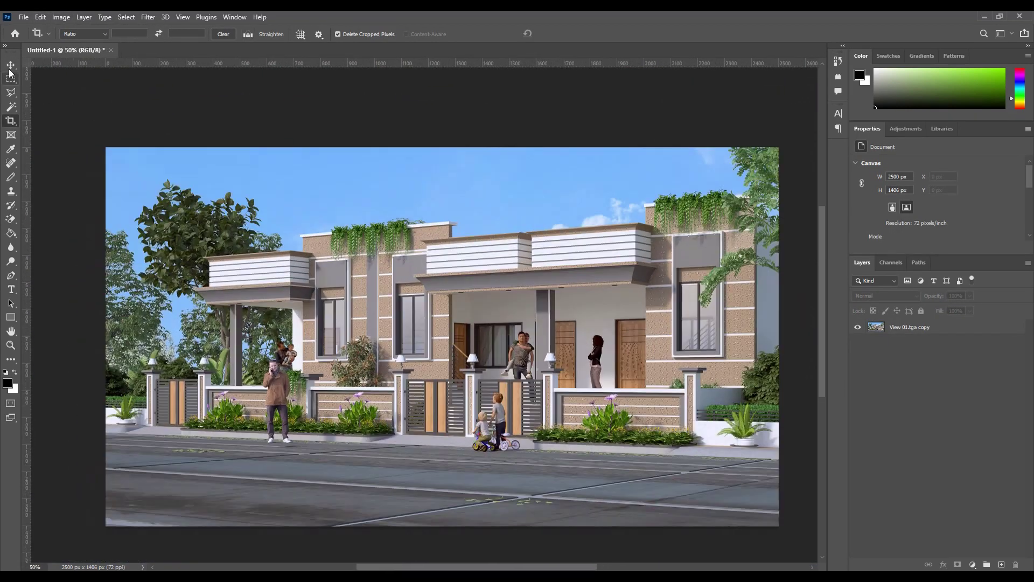
Paste the KG logo bottom-right as a watermark and select its layer for 30% opacity.
click(10, 68)
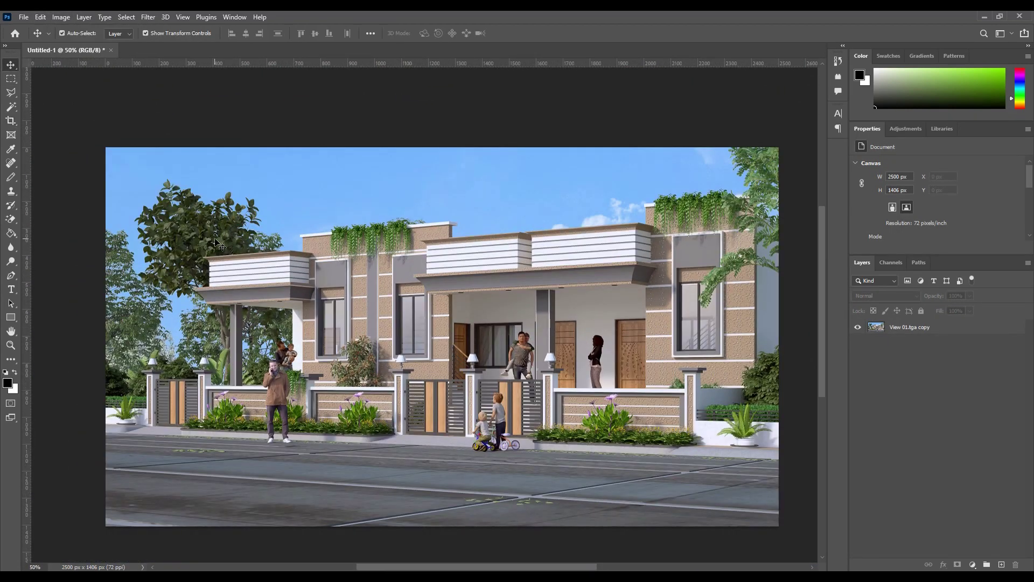
key(ctrl+v)
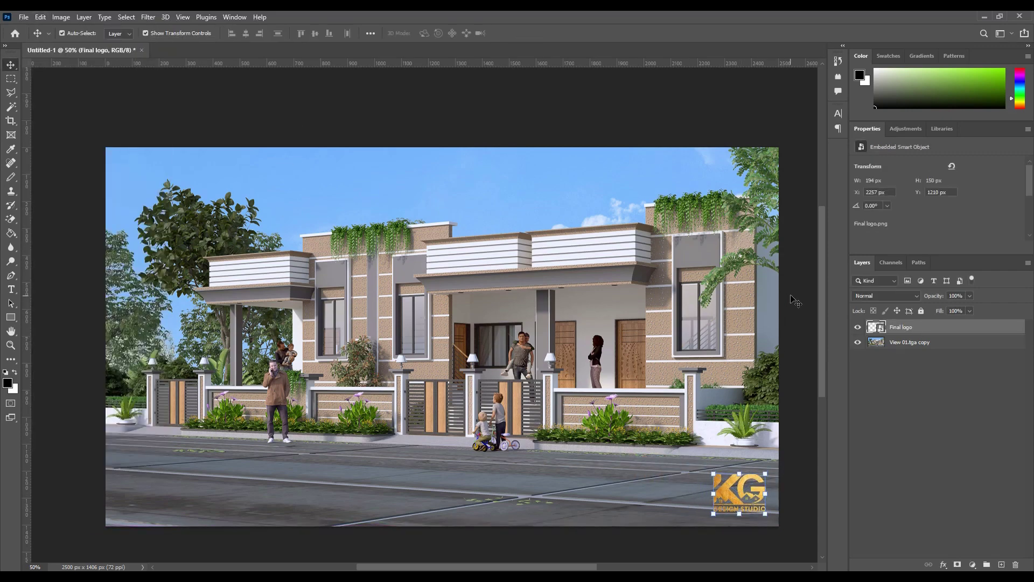
click(791, 295)
click(938, 327)
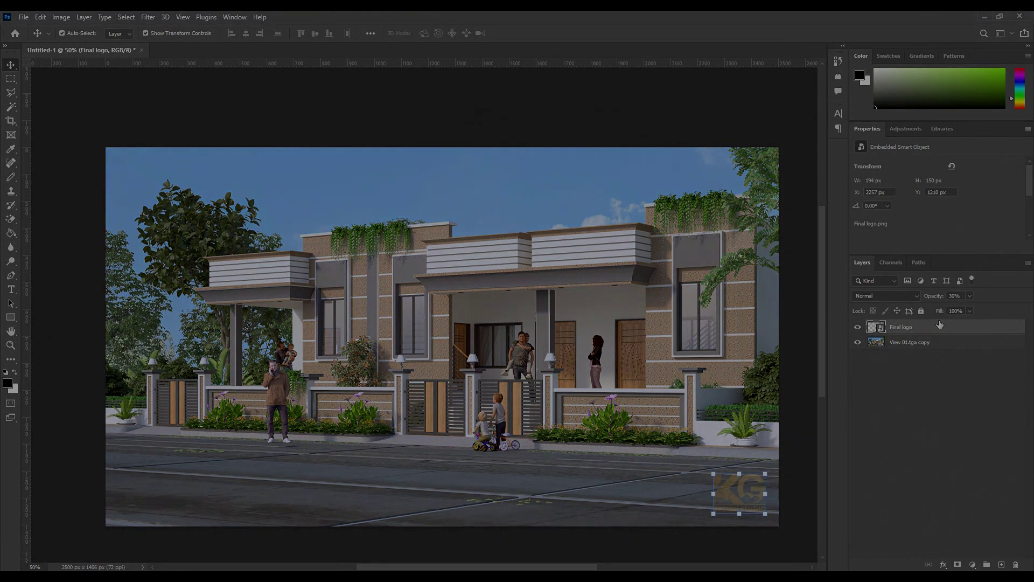